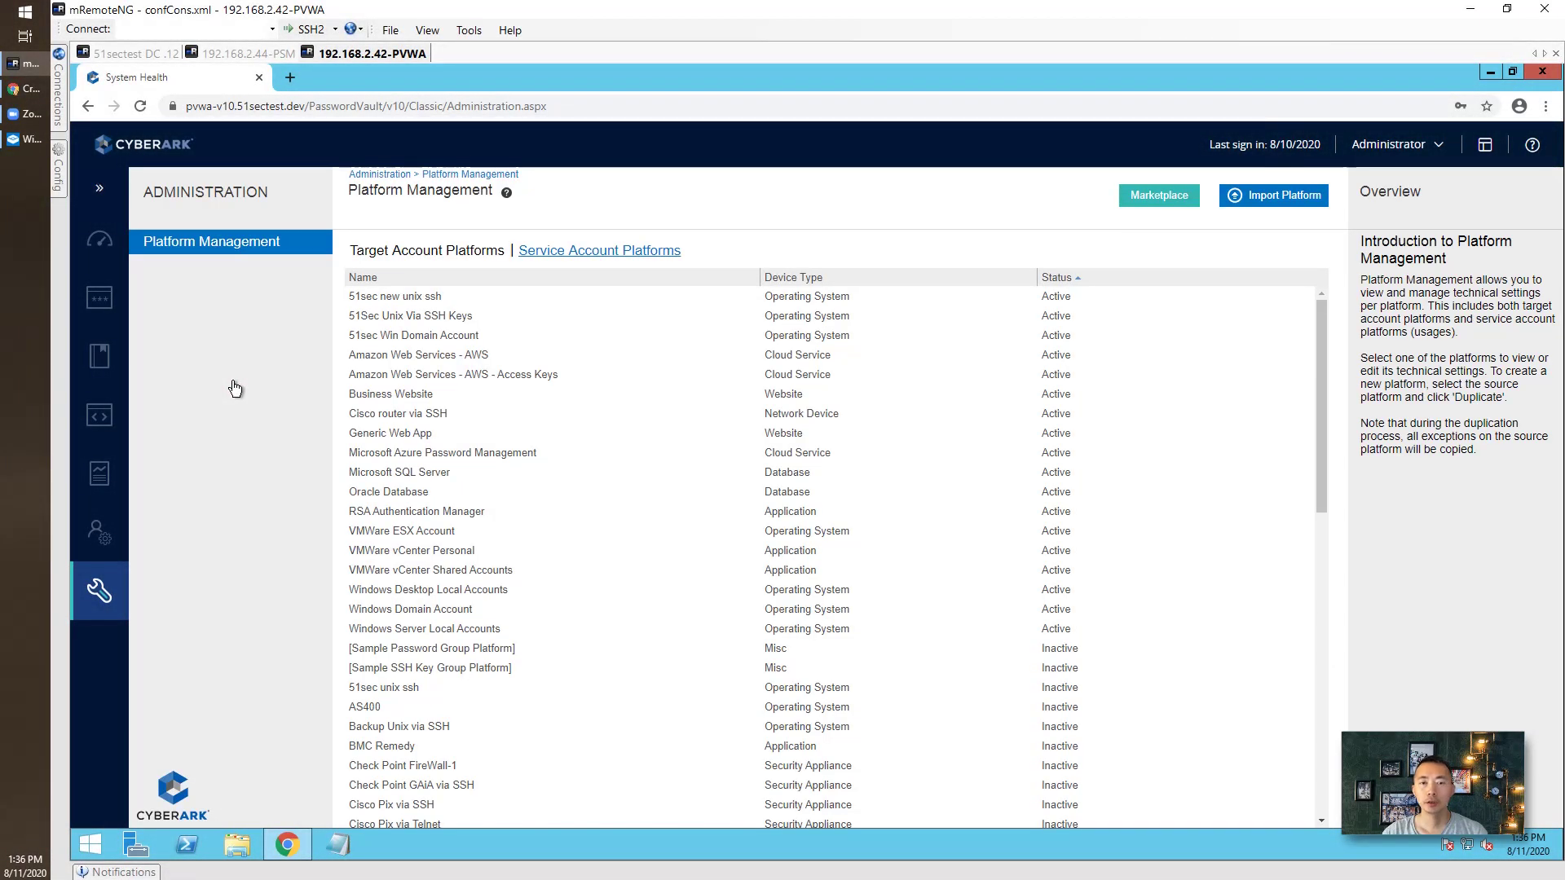
Preview the 51Sec Unix Via SSH Keys platform, then view the System Health dashboard.
{"action": "left_click", "coordinate": [506, 311]}
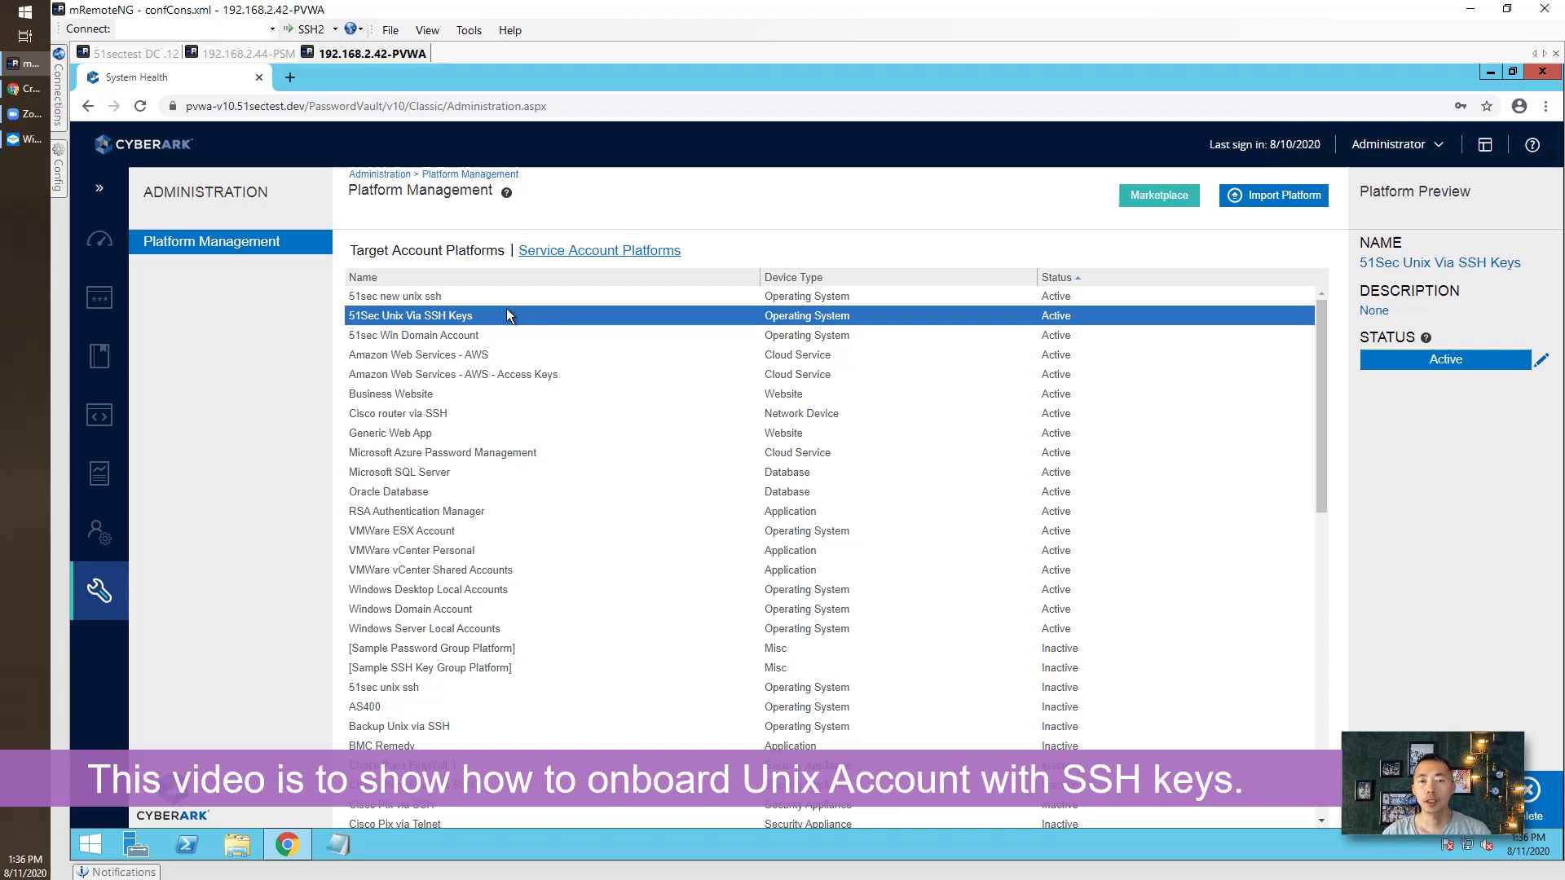
{"action": "left_click", "coordinate": [100, 239]}
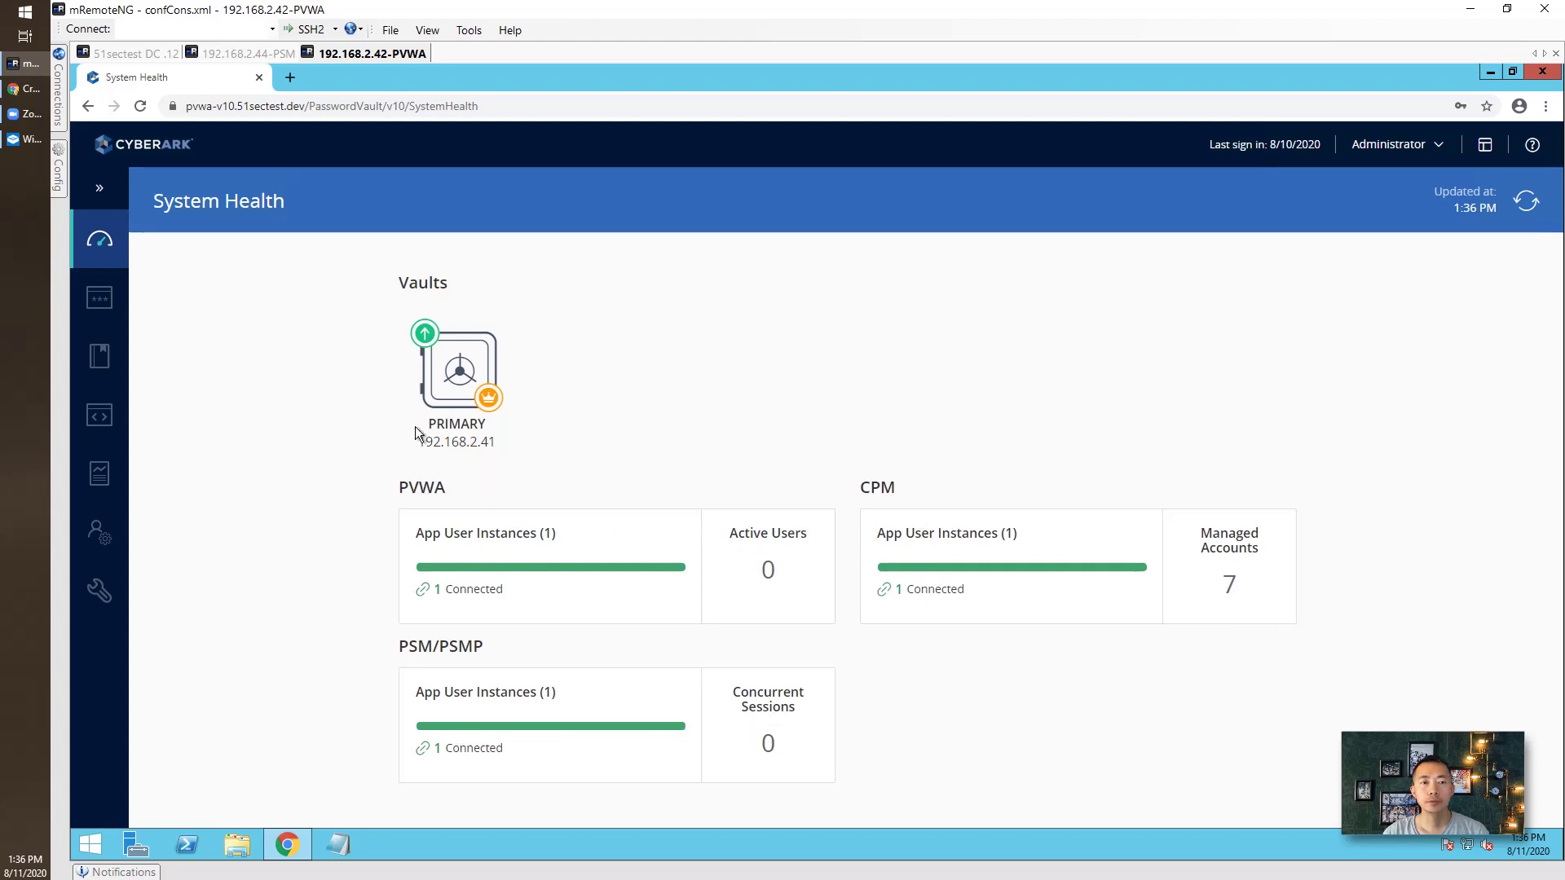
Enter test-ubuntu1 as the virtual machine name on the Azure VM creation form.
{"action": "left_click", "coordinate": [27, 96]}
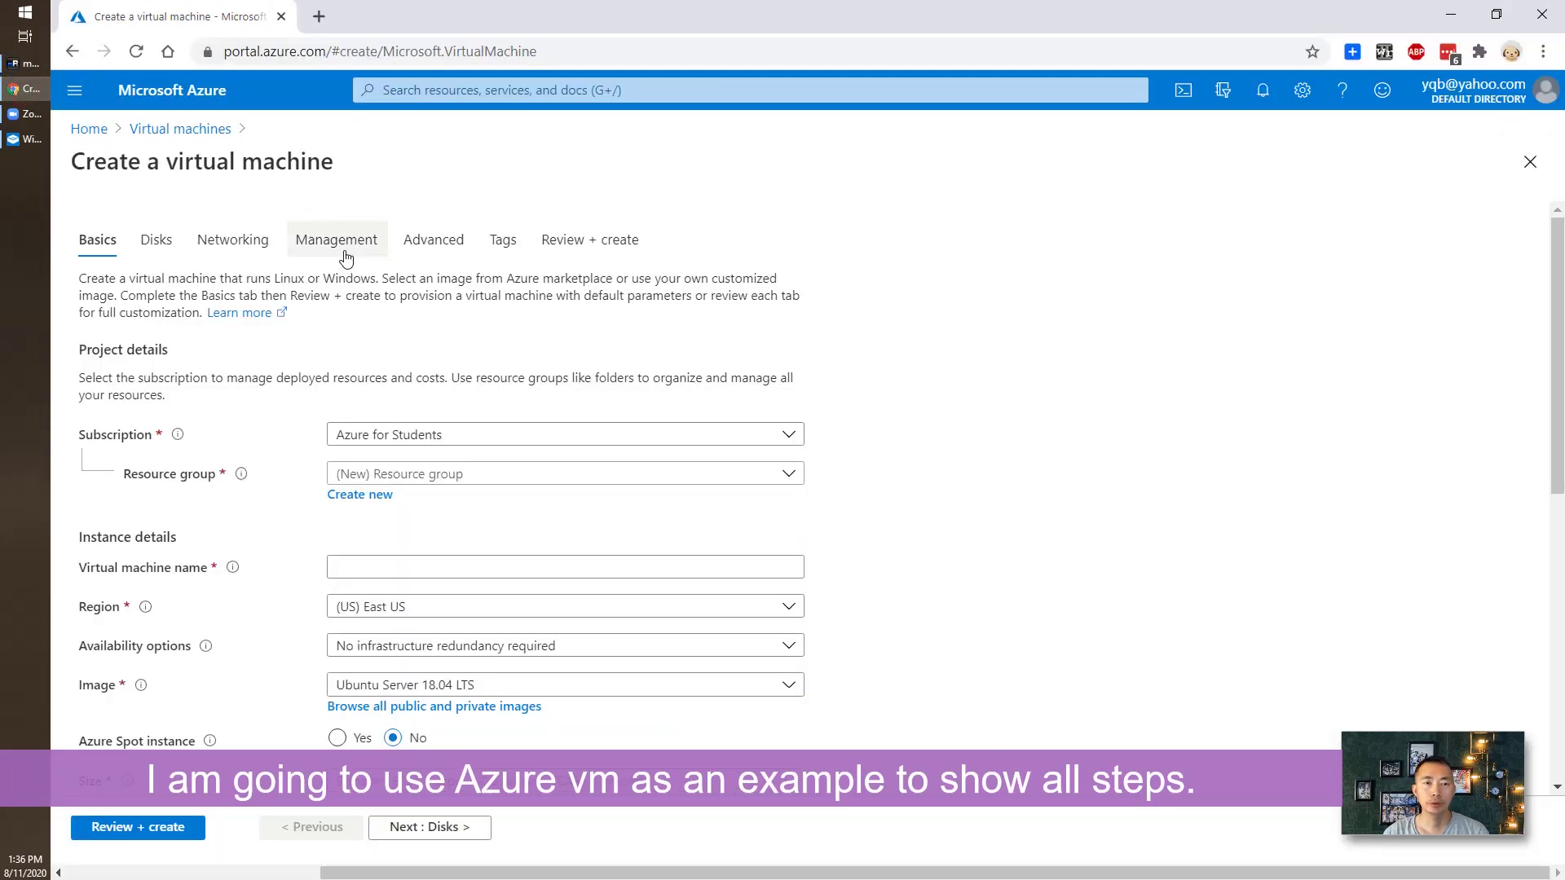
{"action": "left_click", "coordinate": [473, 565]}
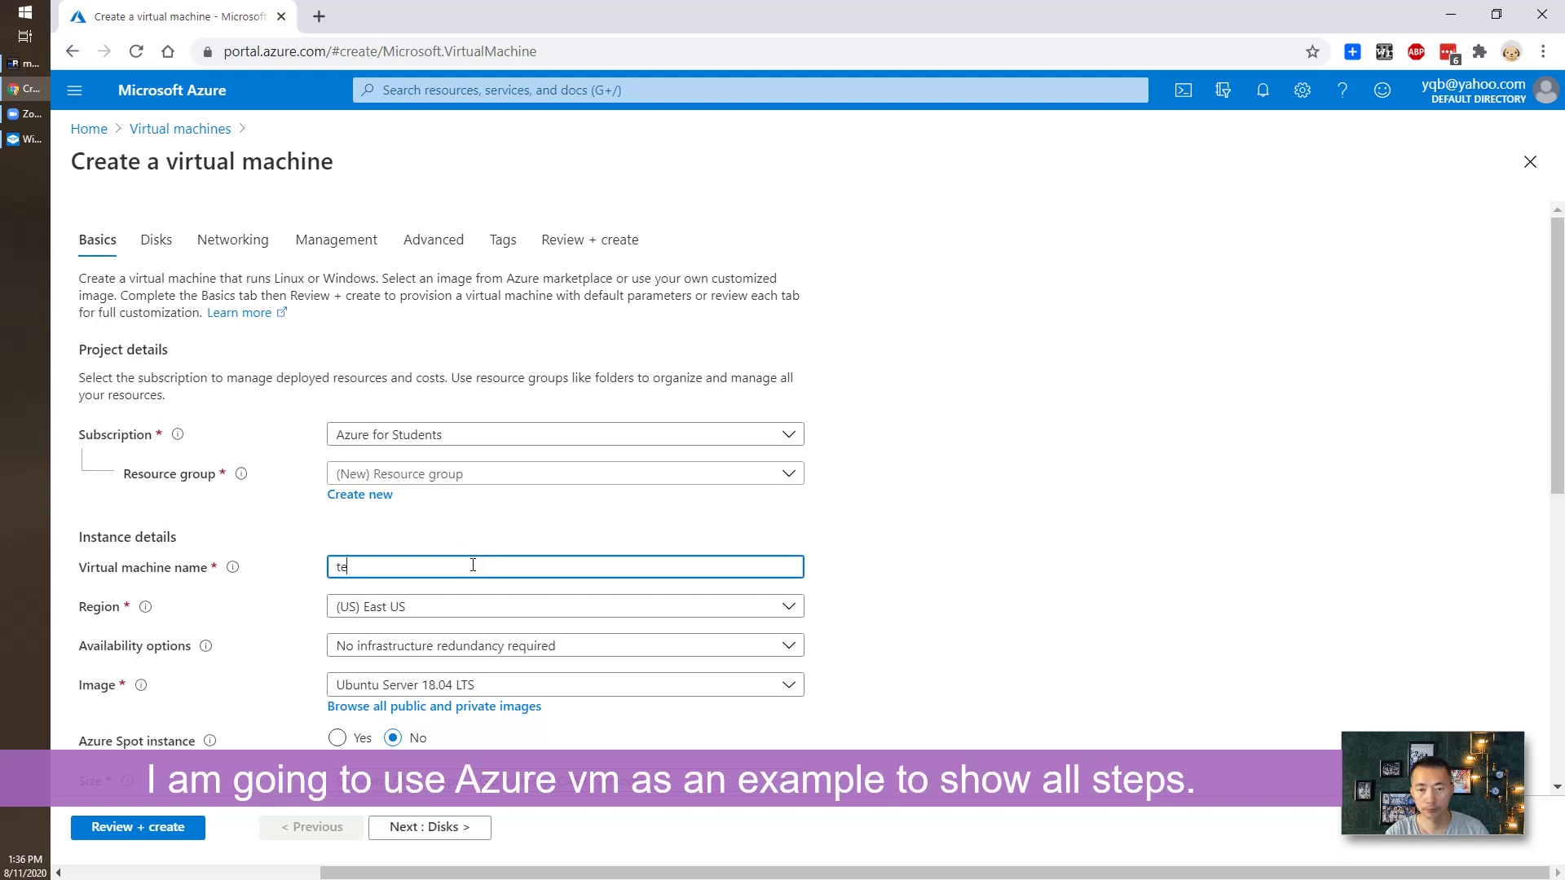
{"action": "type", "text": "test-ubu"}
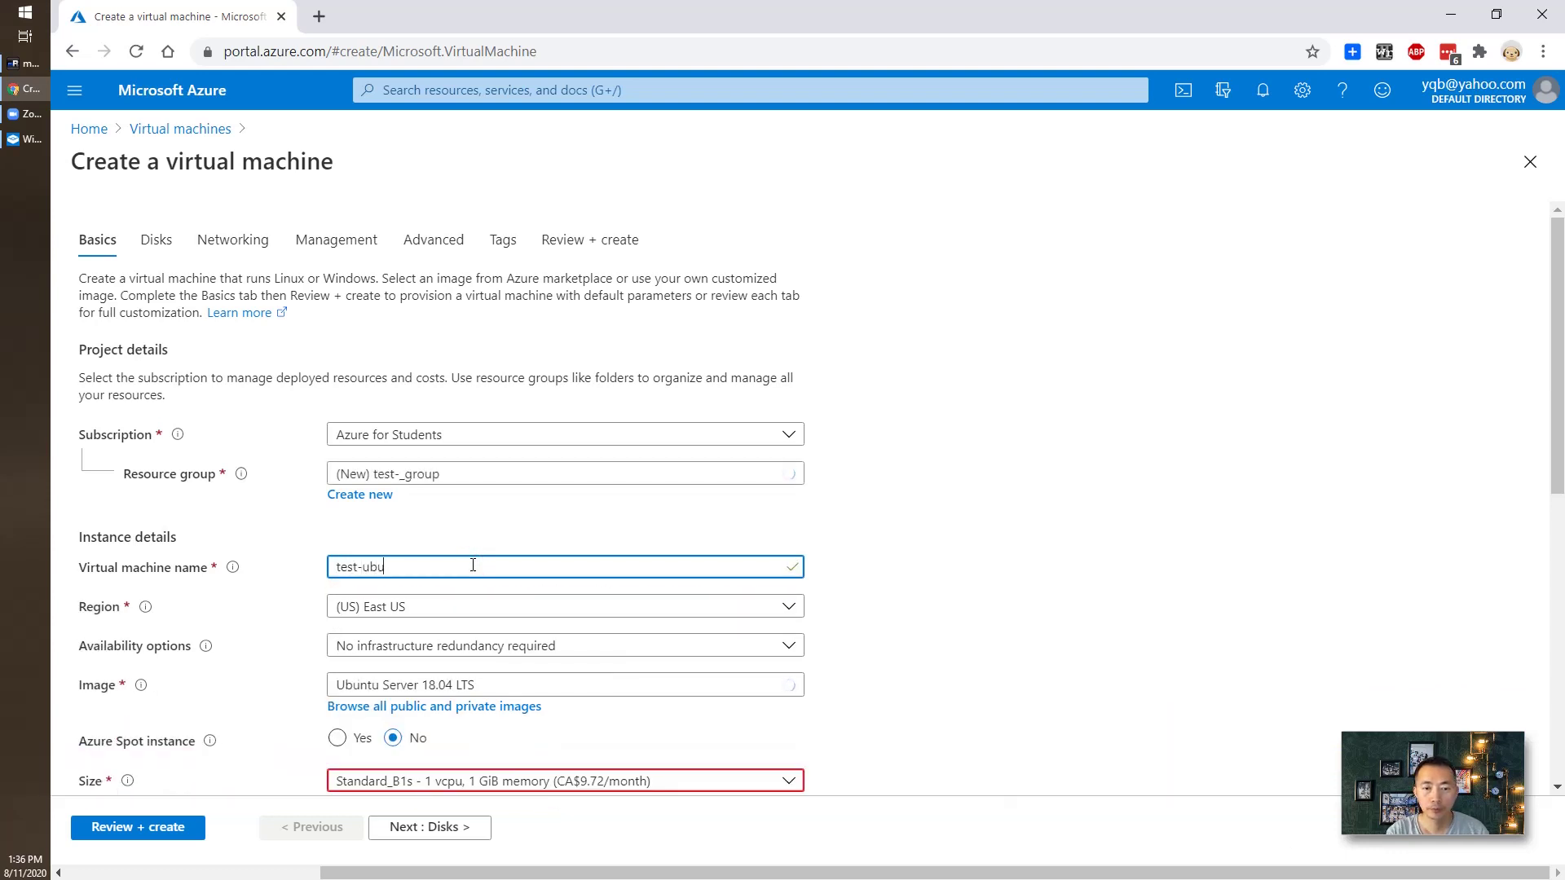
{"action": "type", "text": "ntu1"}
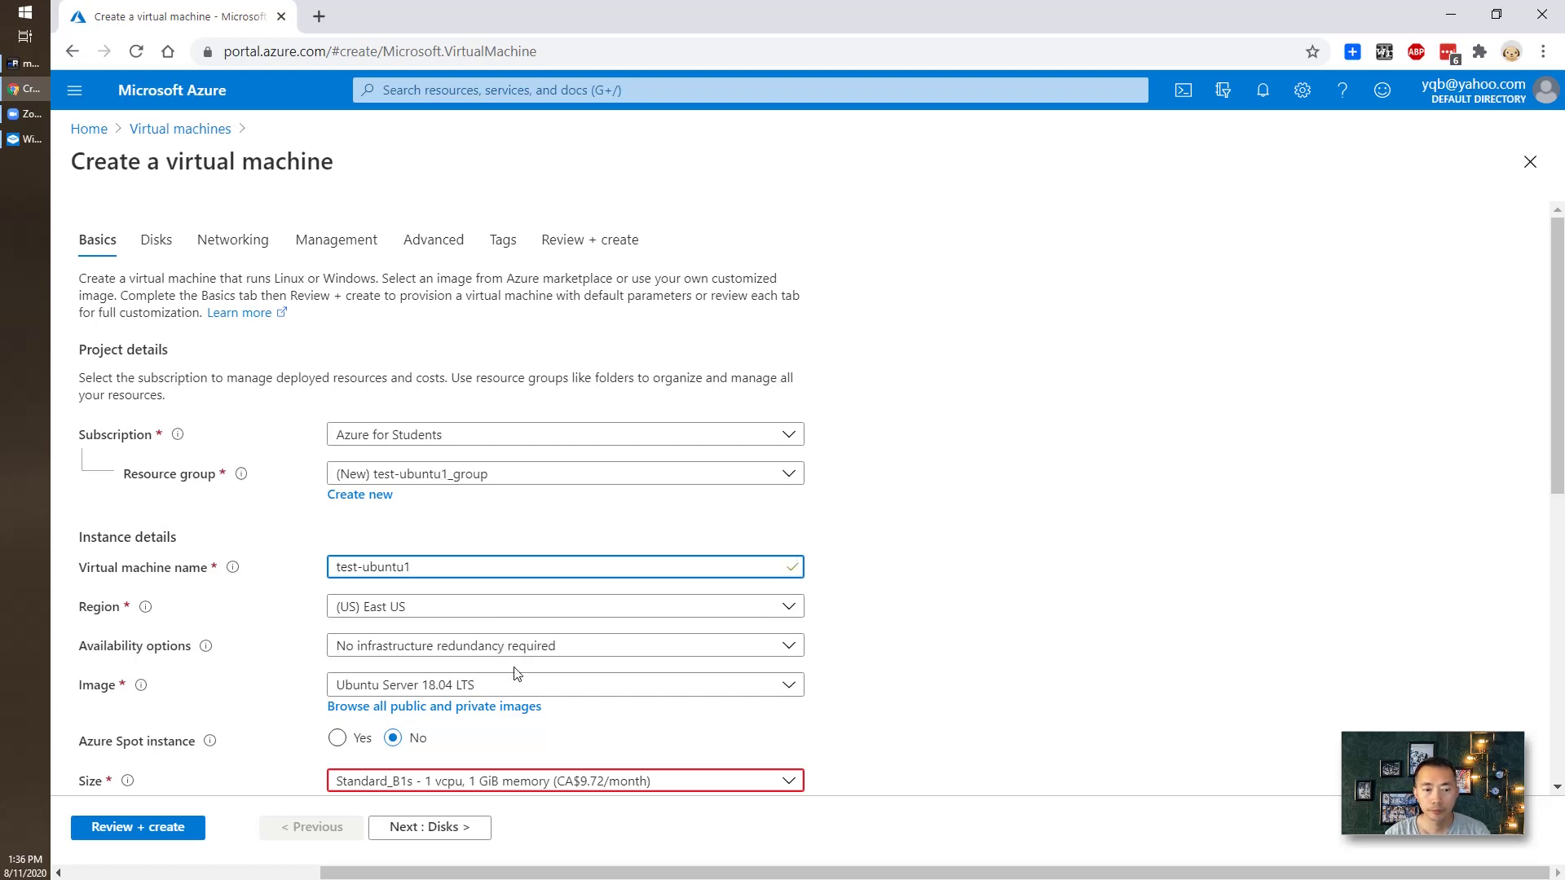
{"action": "scroll", "coordinate": [628, 730], "scroll_direction": "down", "scroll_amount": 2}
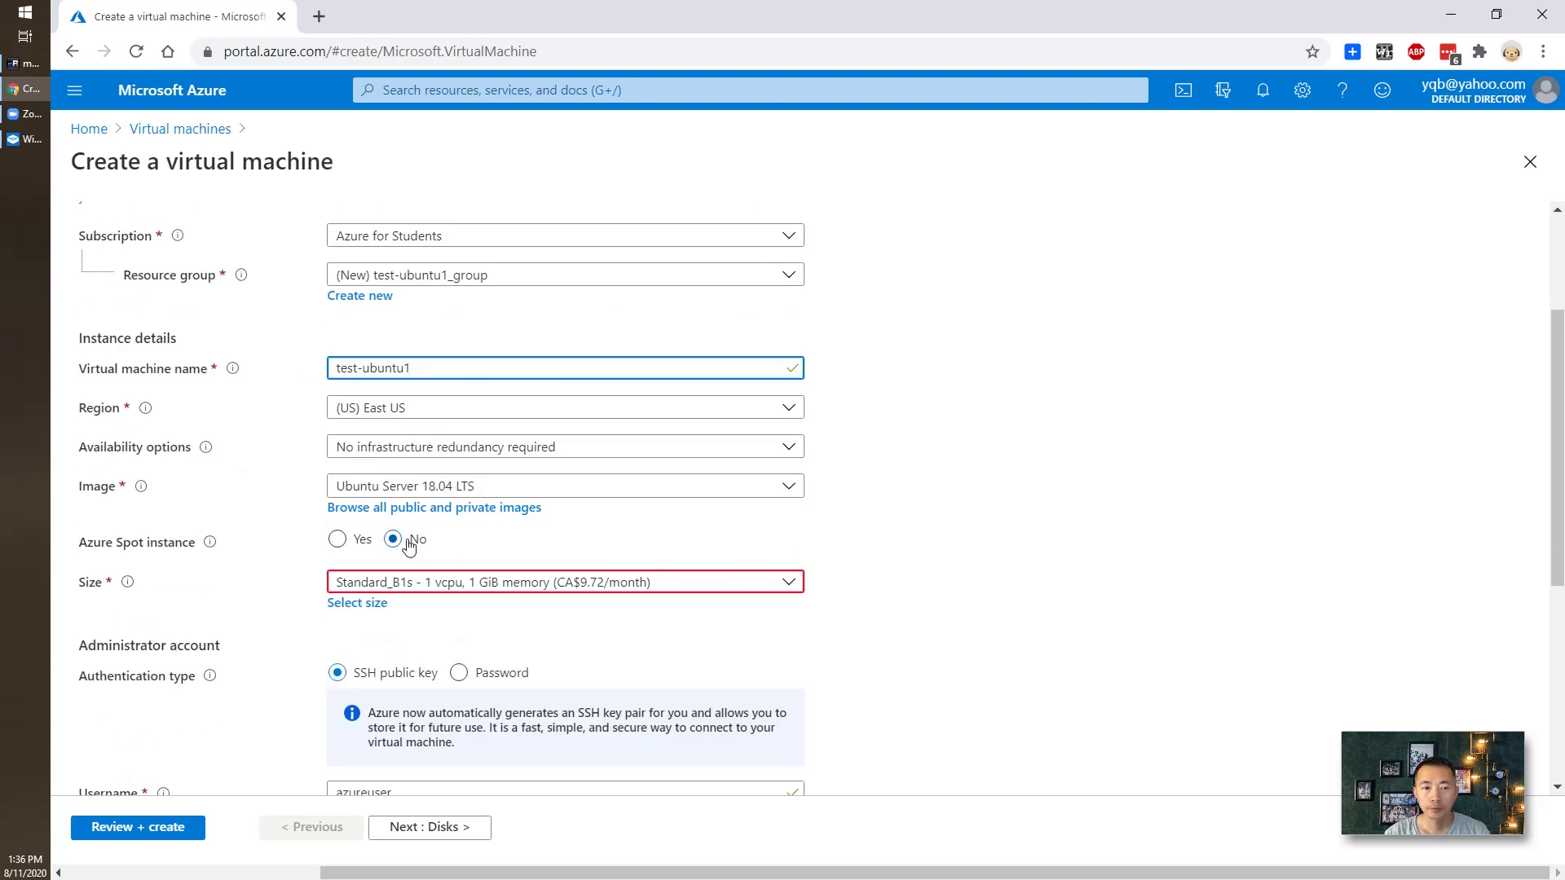
{"action": "scroll", "coordinate": [409, 540], "scroll_direction": "down", "scroll_amount": 1}
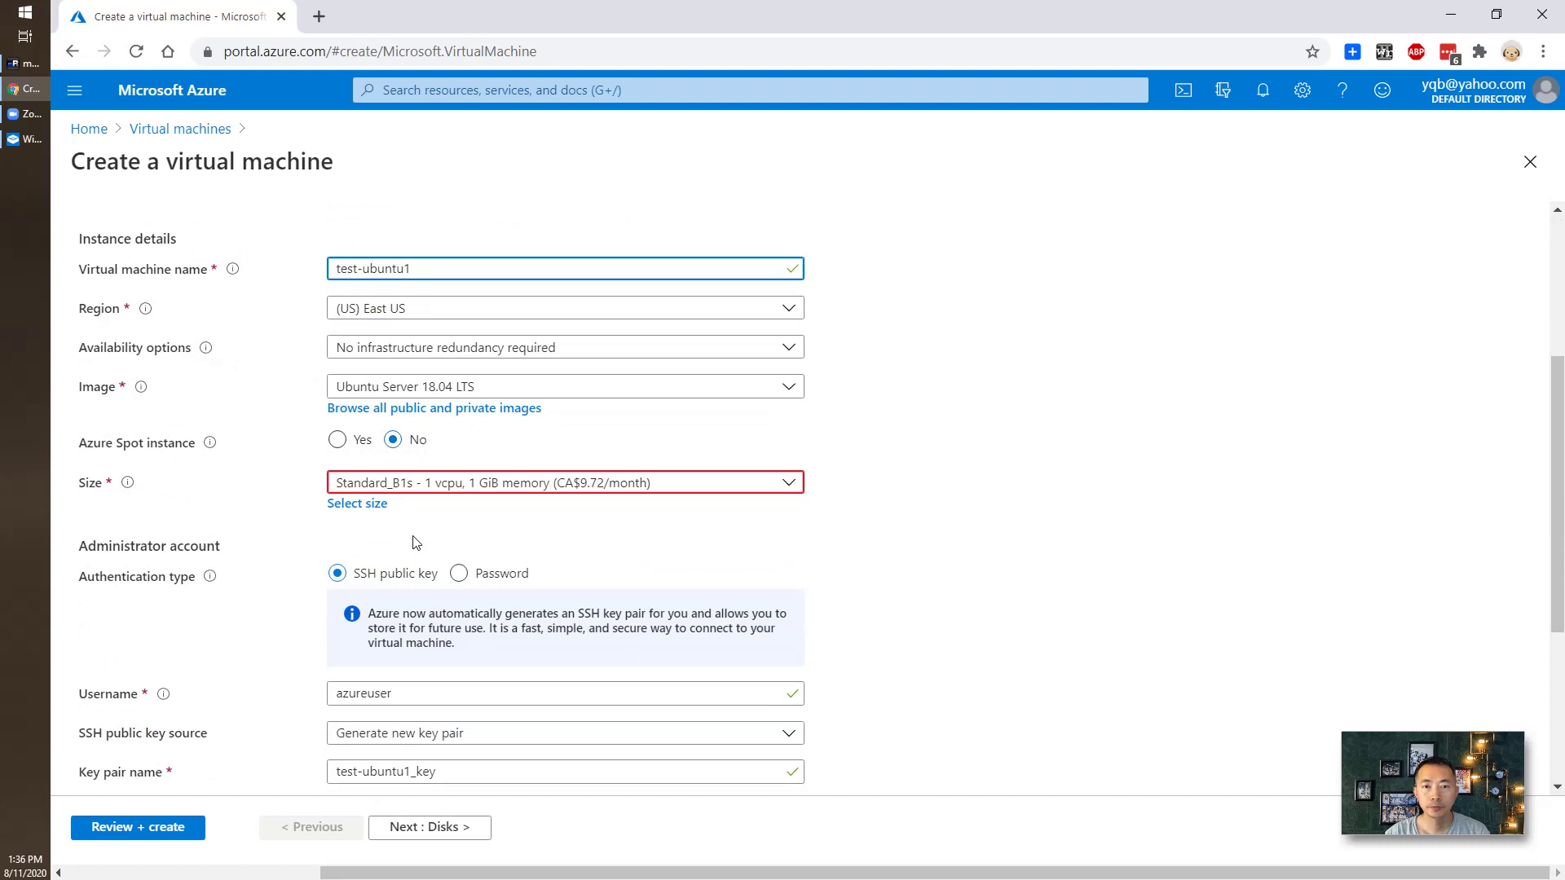
{"action": "scroll", "coordinate": [416, 543], "scroll_direction": "down", "scroll_amount": 1}
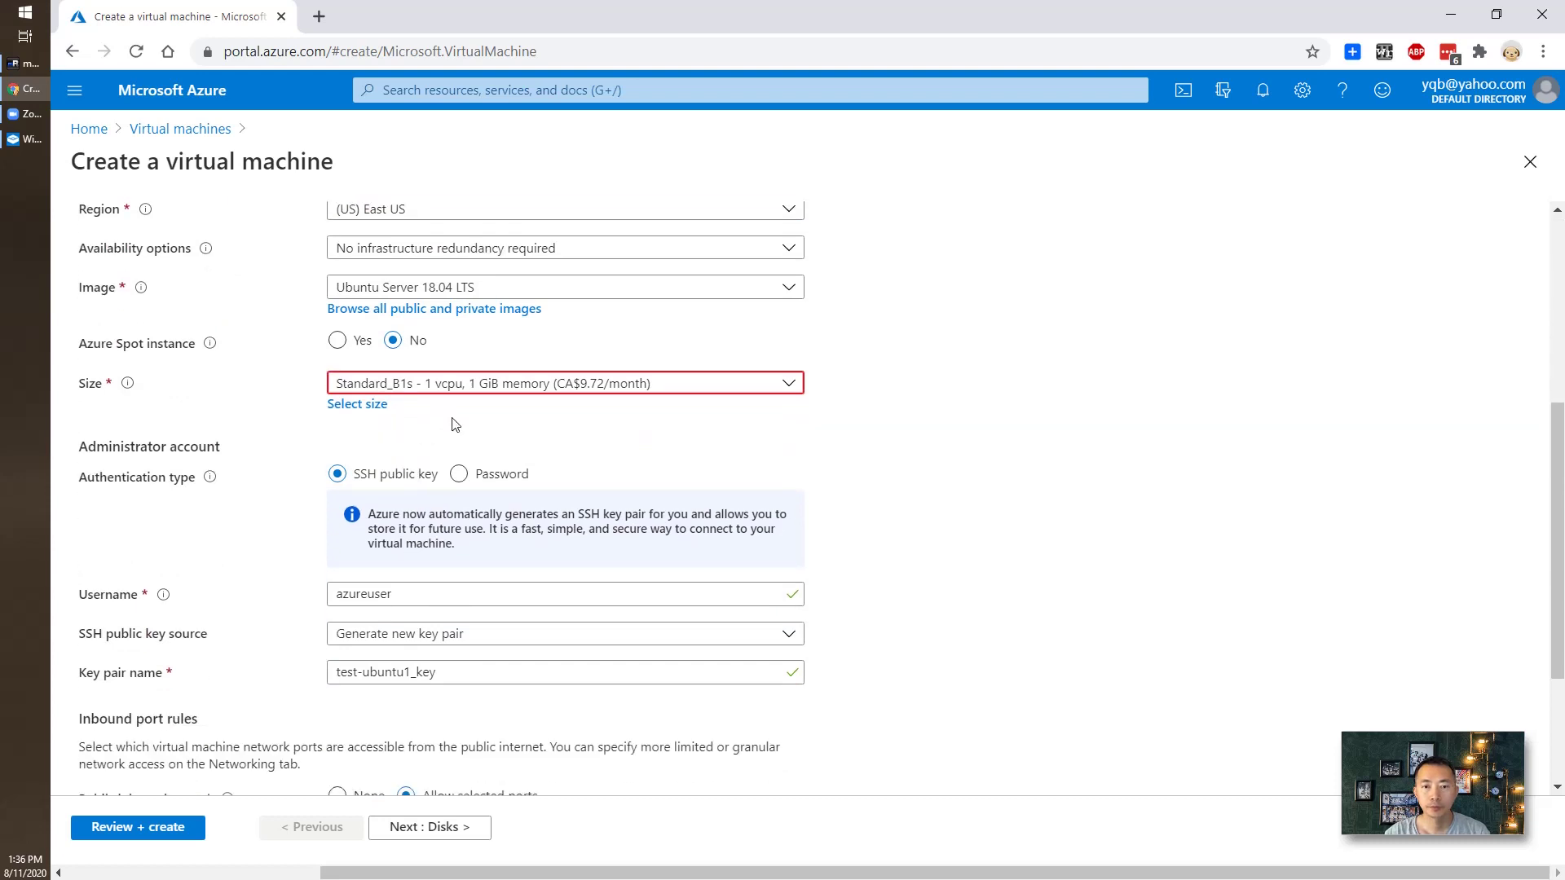
{"action": "scroll", "coordinate": [453, 432], "scroll_direction": "down", "scroll_amount": 1}
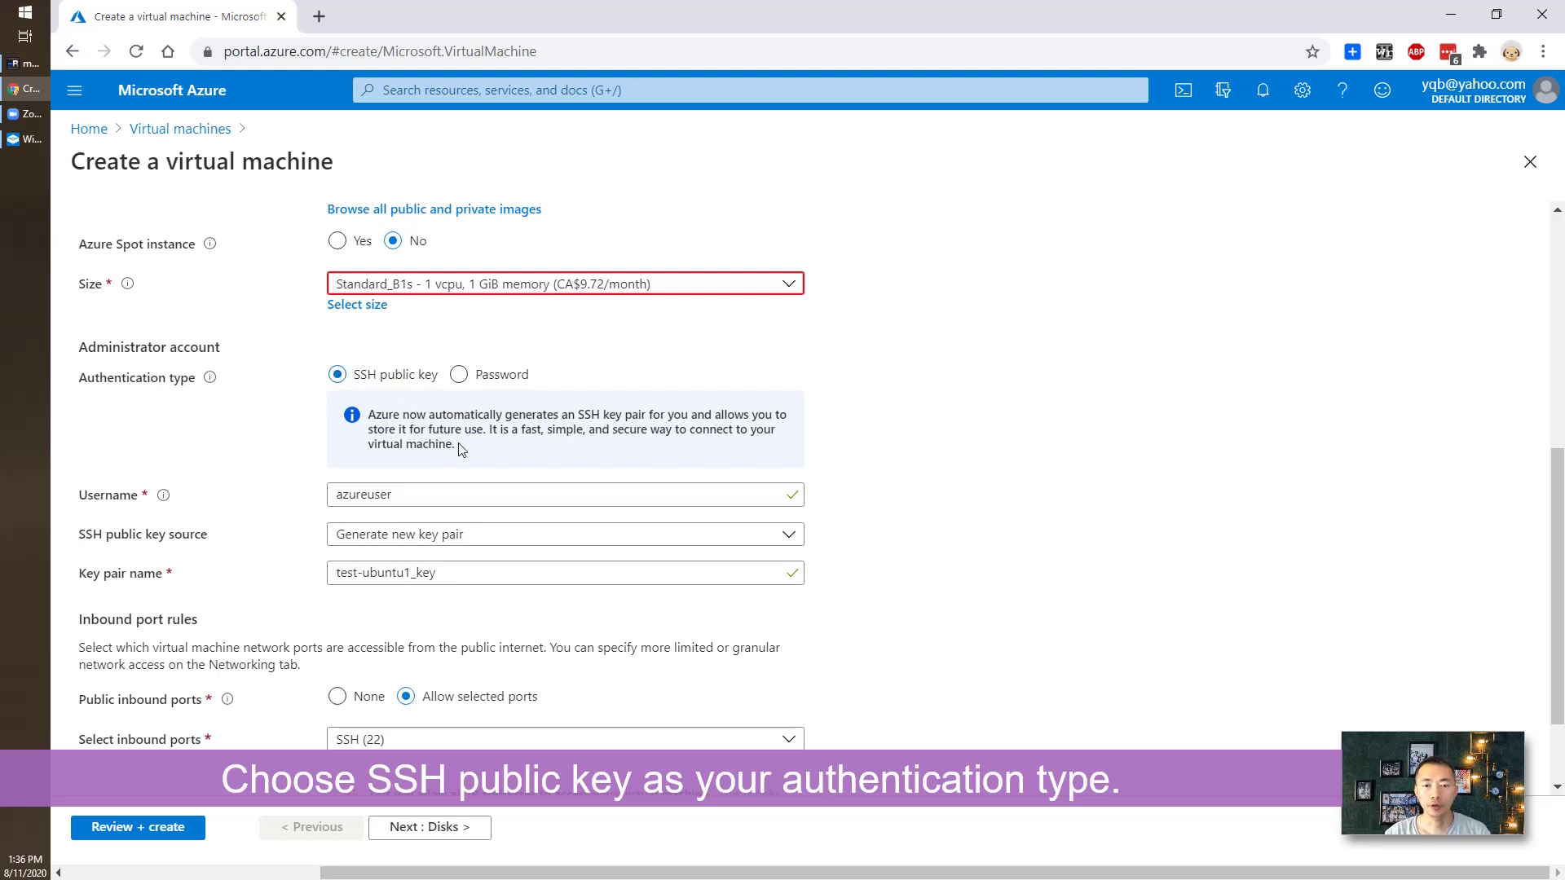
Replace the default azureuser admin username with netsec, check the key pair name, and go to Review + create.
{"action": "left_click", "coordinate": [480, 496]}
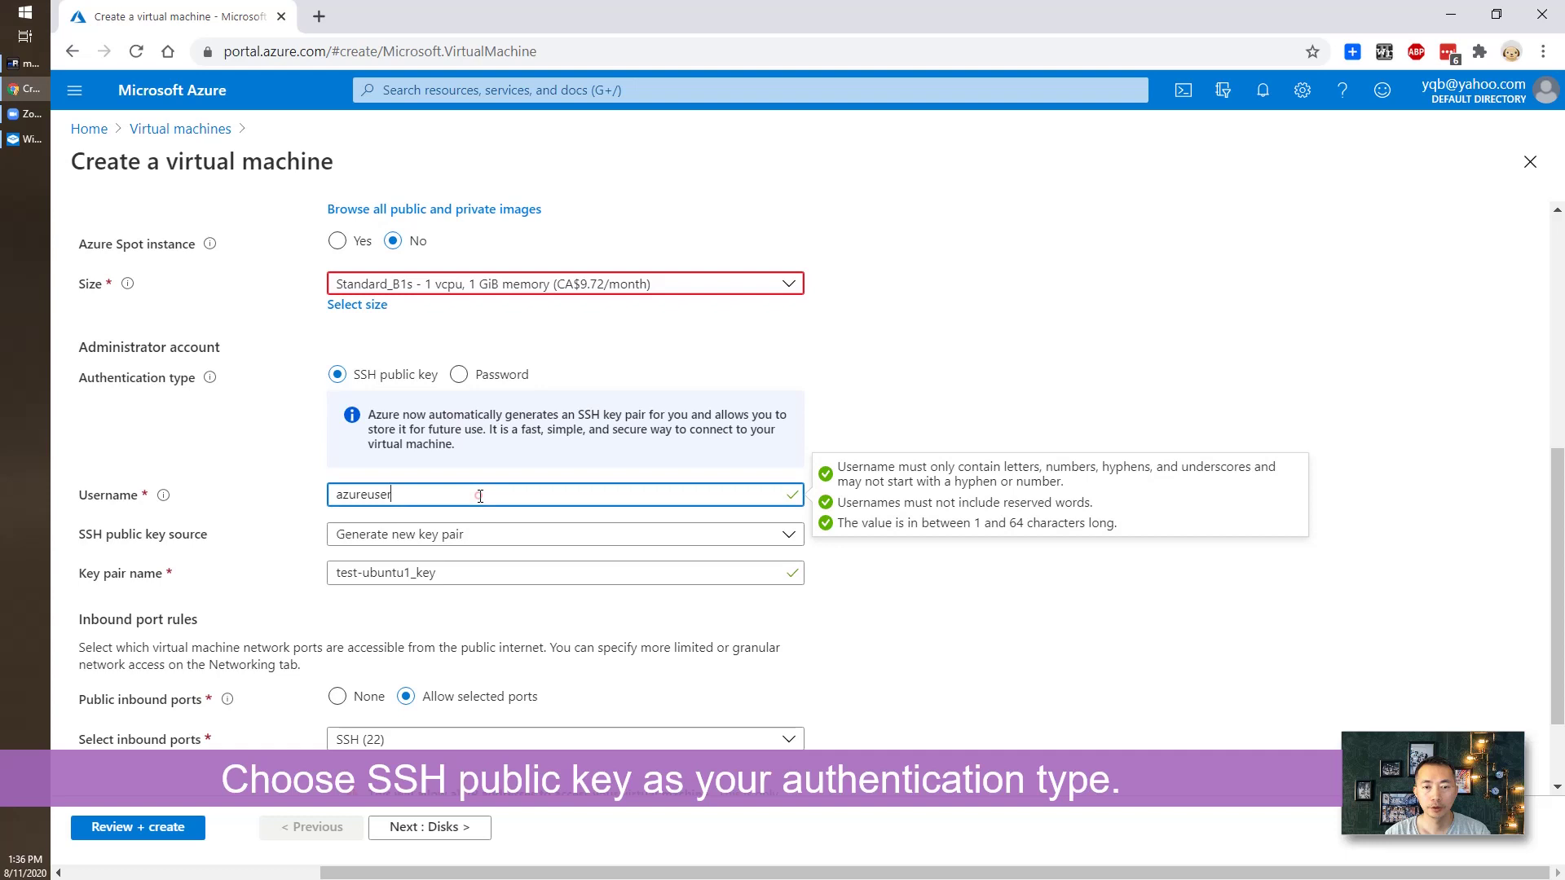
{"action": "double_click", "coordinate": [478, 496]}
{"action": "type", "text": "netsec"}
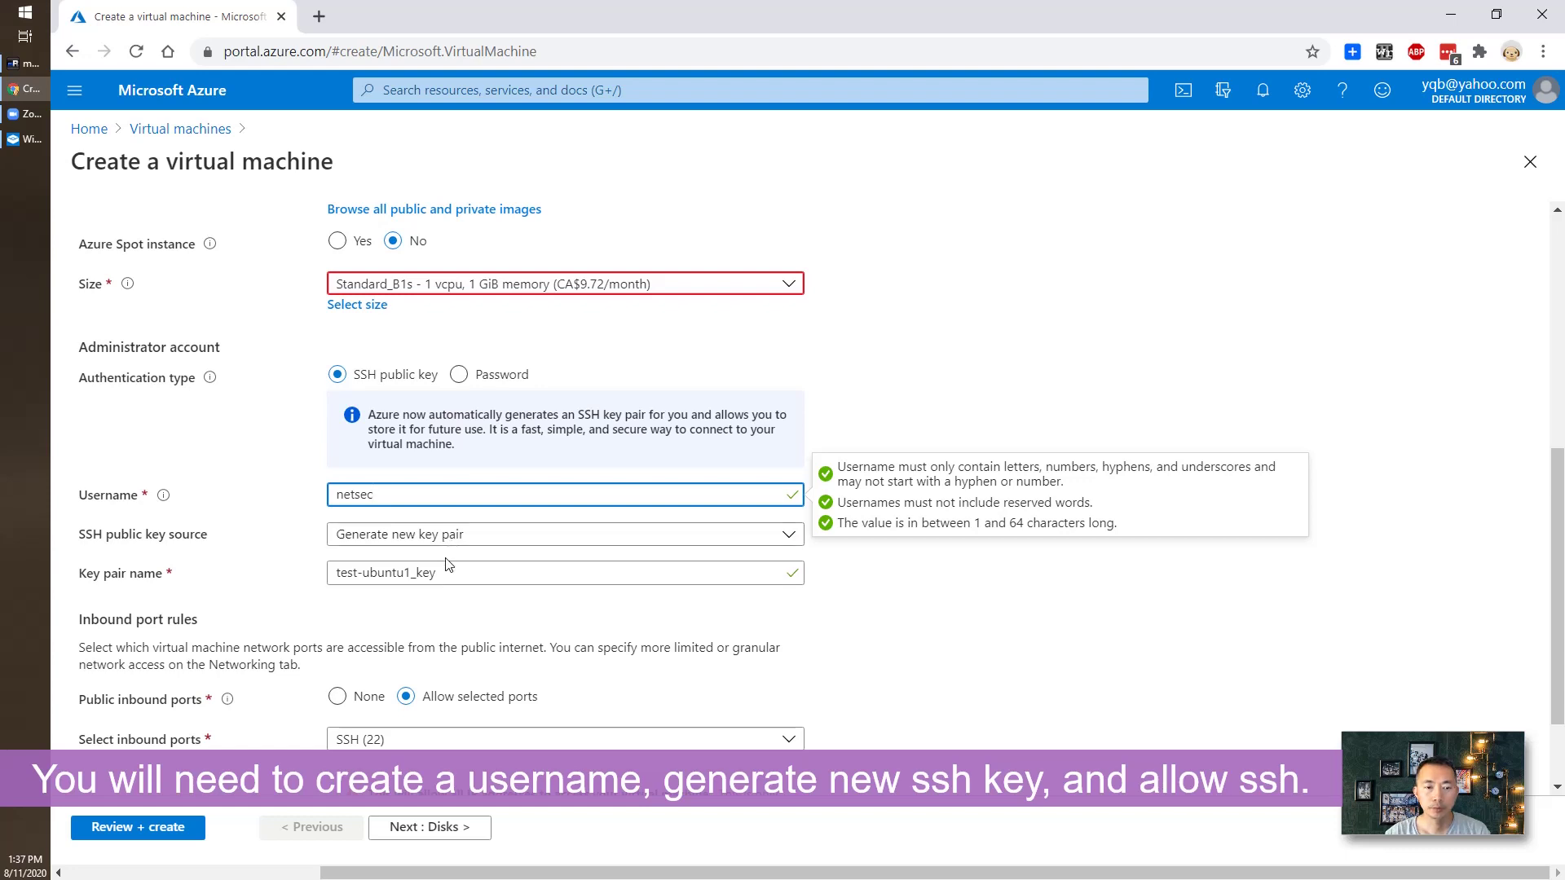
{"action": "left_click", "coordinate": [445, 580]}
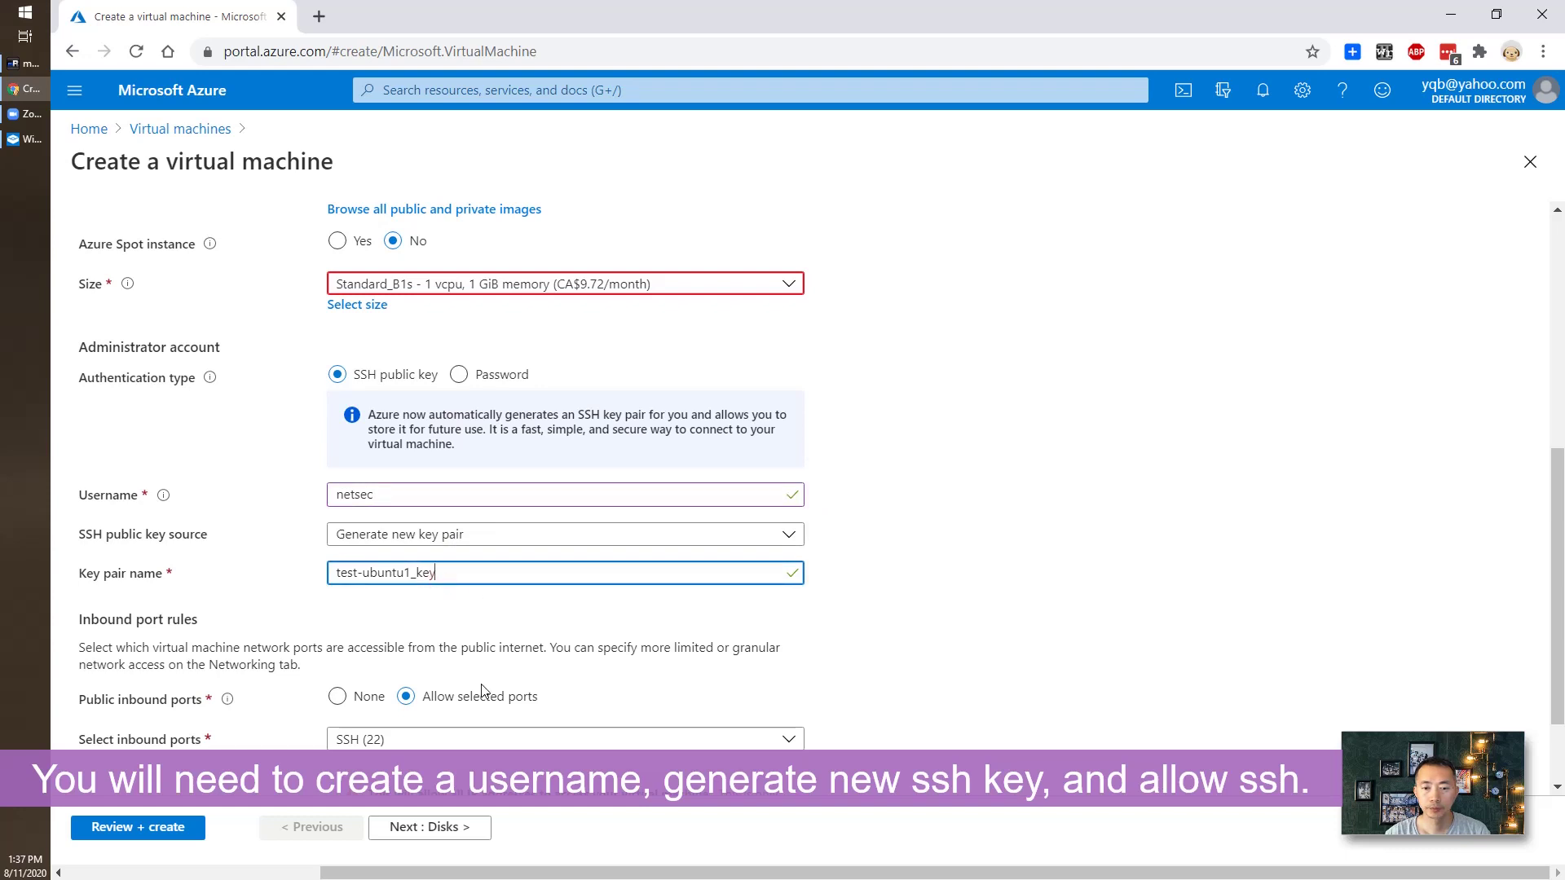
{"action": "scroll", "coordinate": [481, 684], "scroll_direction": "down", "scroll_amount": 1}
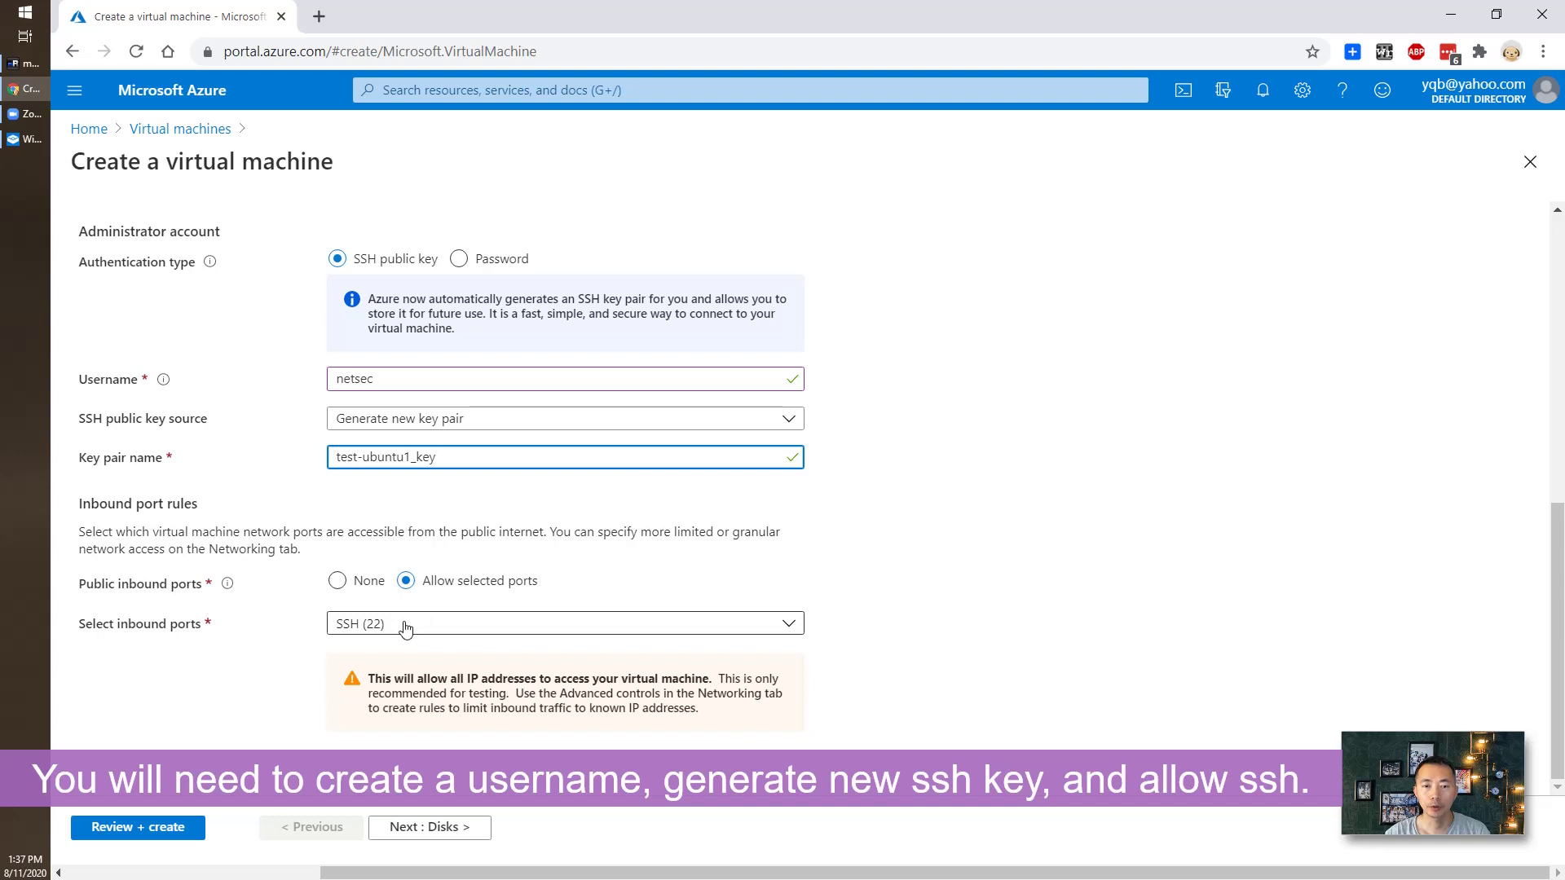
{"action": "scroll", "coordinate": [412, 630], "scroll_direction": "up", "scroll_amount": 3}
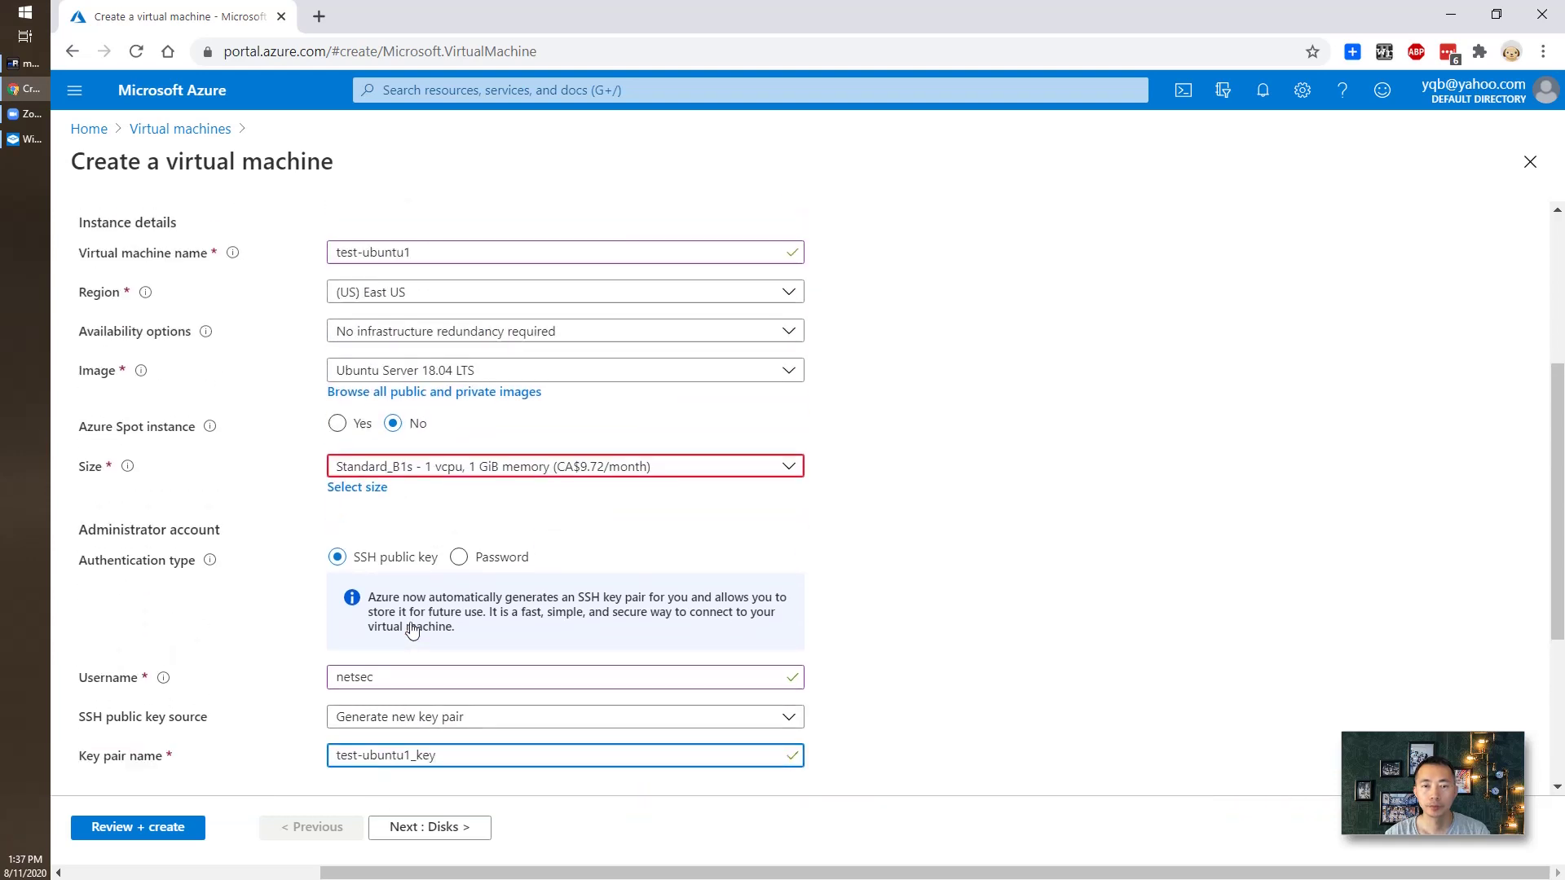
{"action": "scroll", "coordinate": [129, 750], "scroll_direction": "down", "scroll_amount": 2}
{"action": "left_click", "coordinate": [139, 828]}
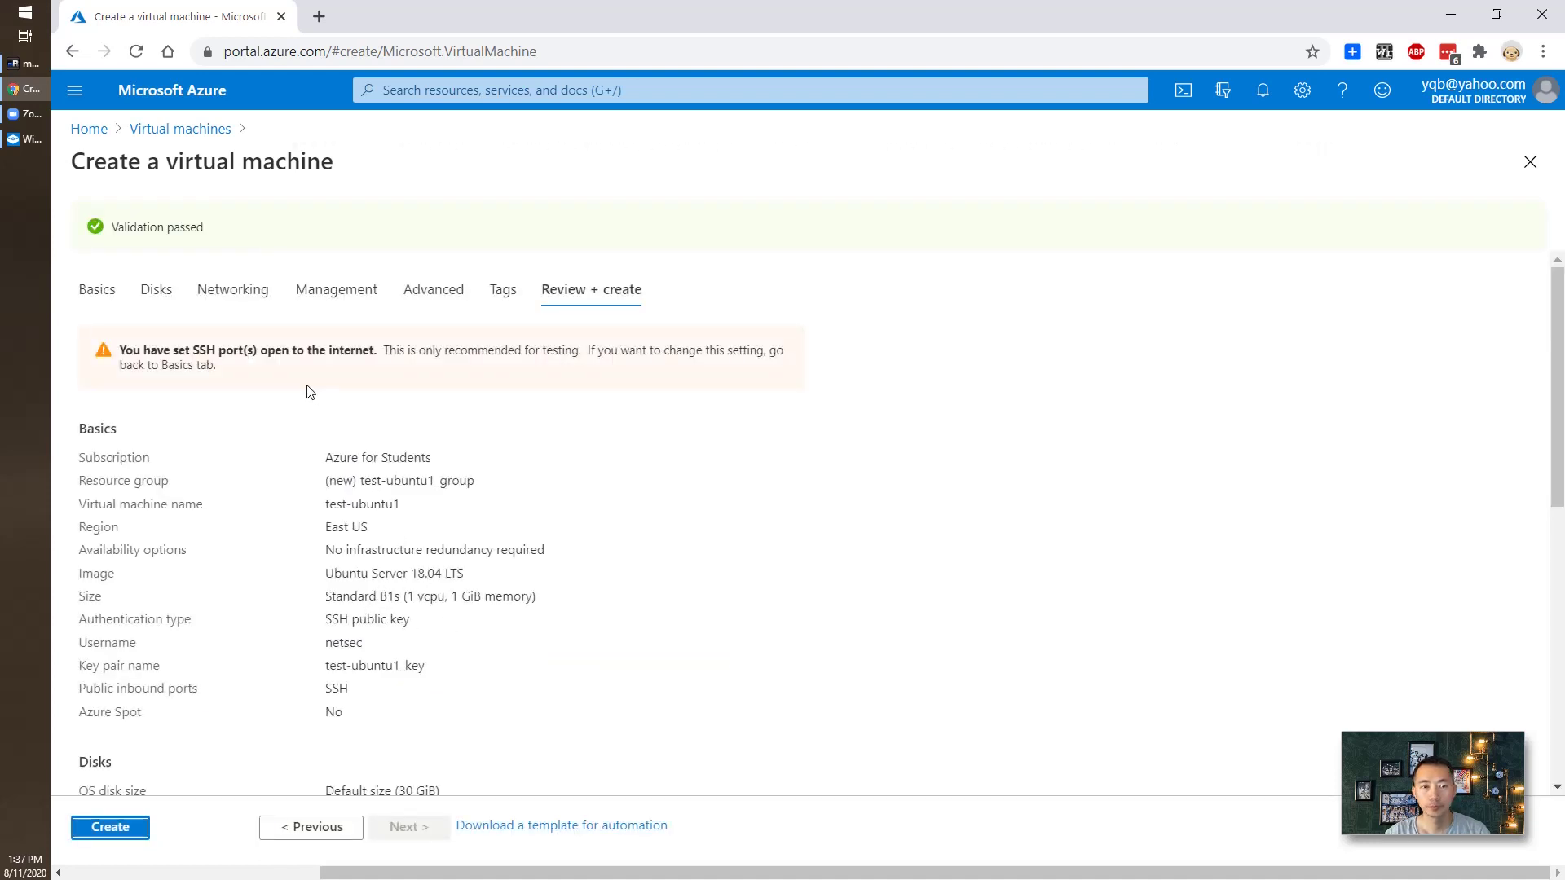
Create the test-ubuntu1 VM and download its private key test-ubuntu1_key.pem.
{"action": "scroll", "coordinate": [416, 478], "scroll_direction": "down", "scroll_amount": 8}
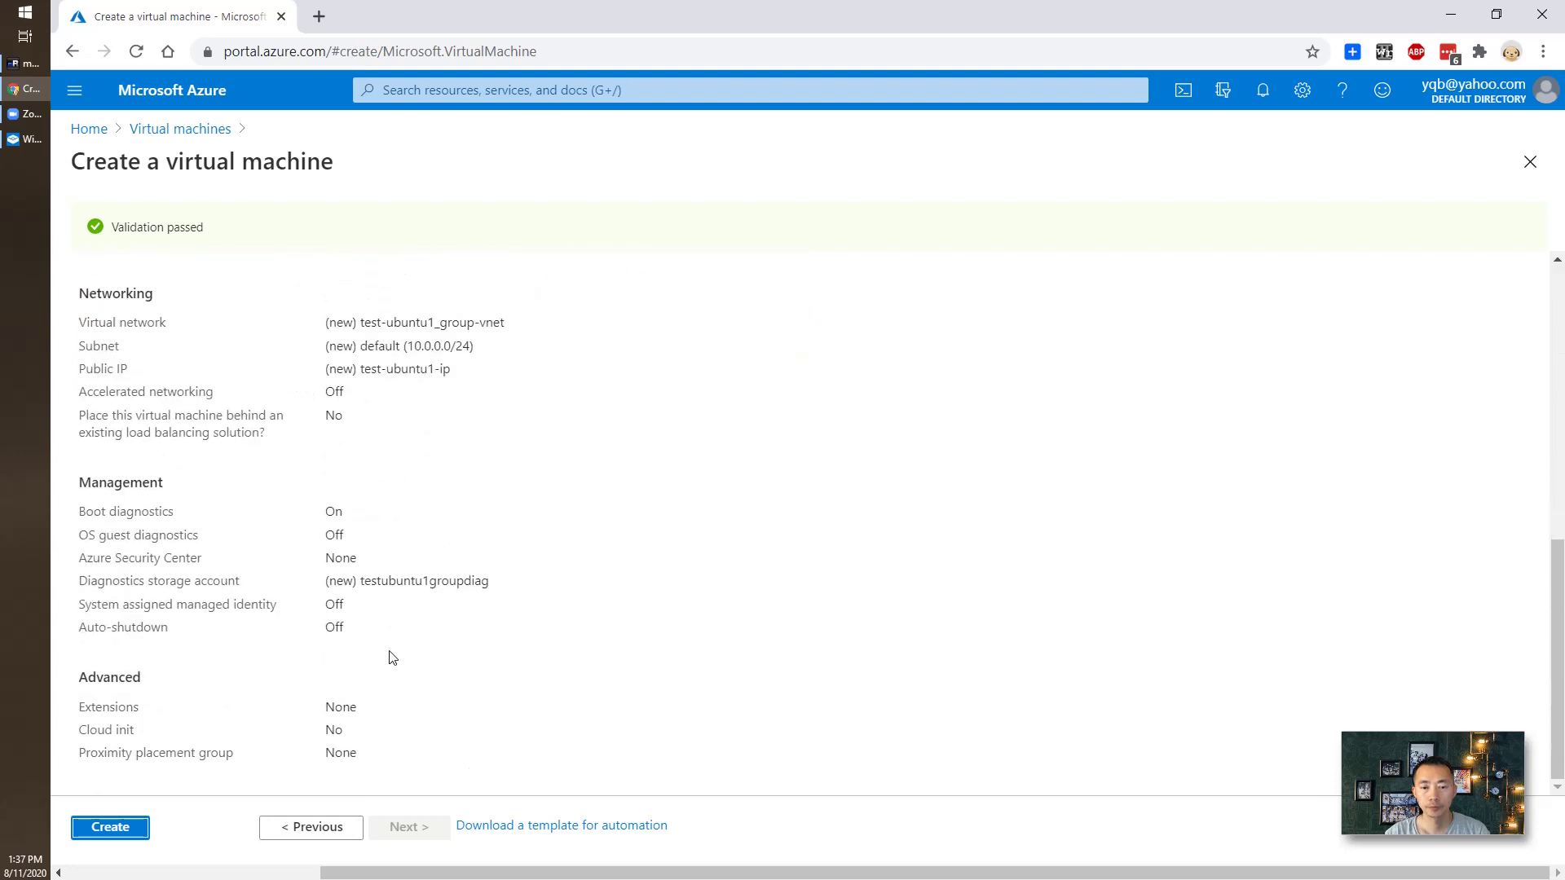
{"action": "left_click", "coordinate": [125, 823]}
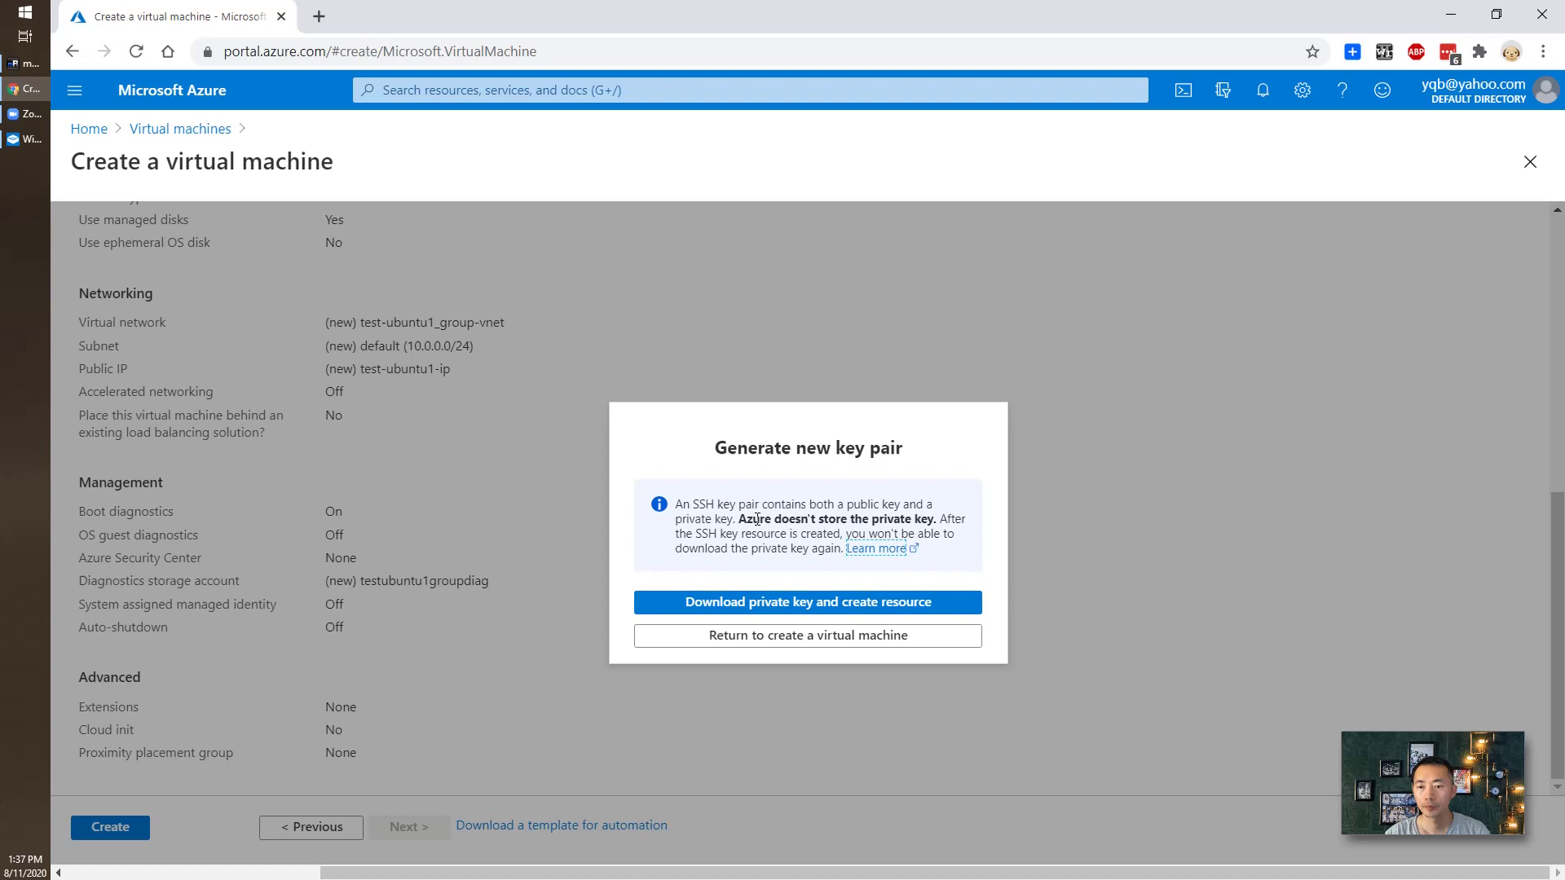
{"action": "left_click", "coordinate": [792, 603]}
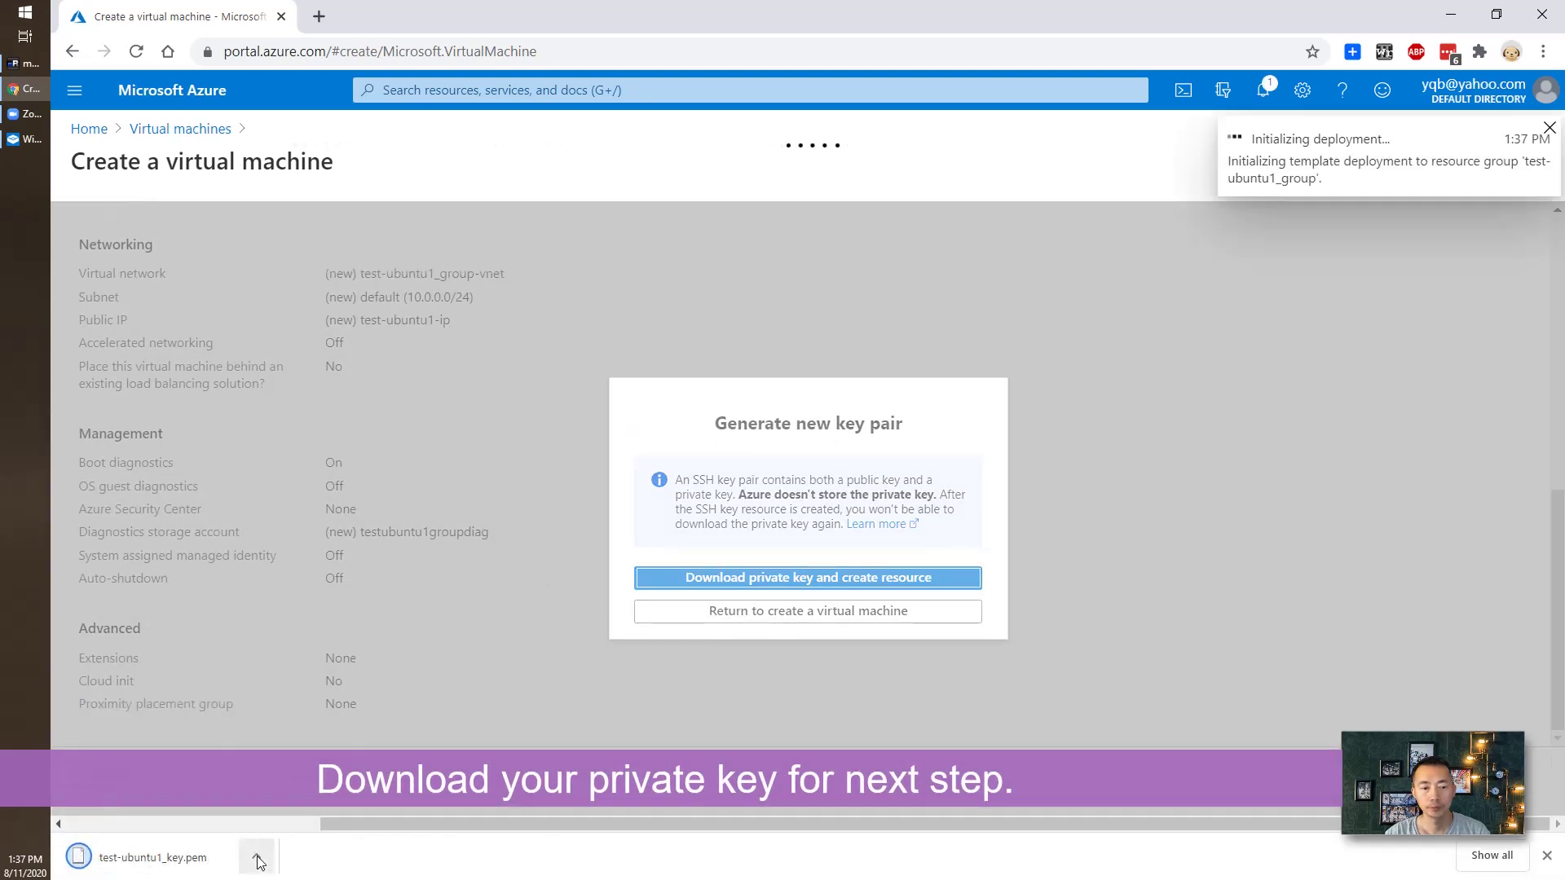
{"action": "left_click", "coordinate": [256, 856]}
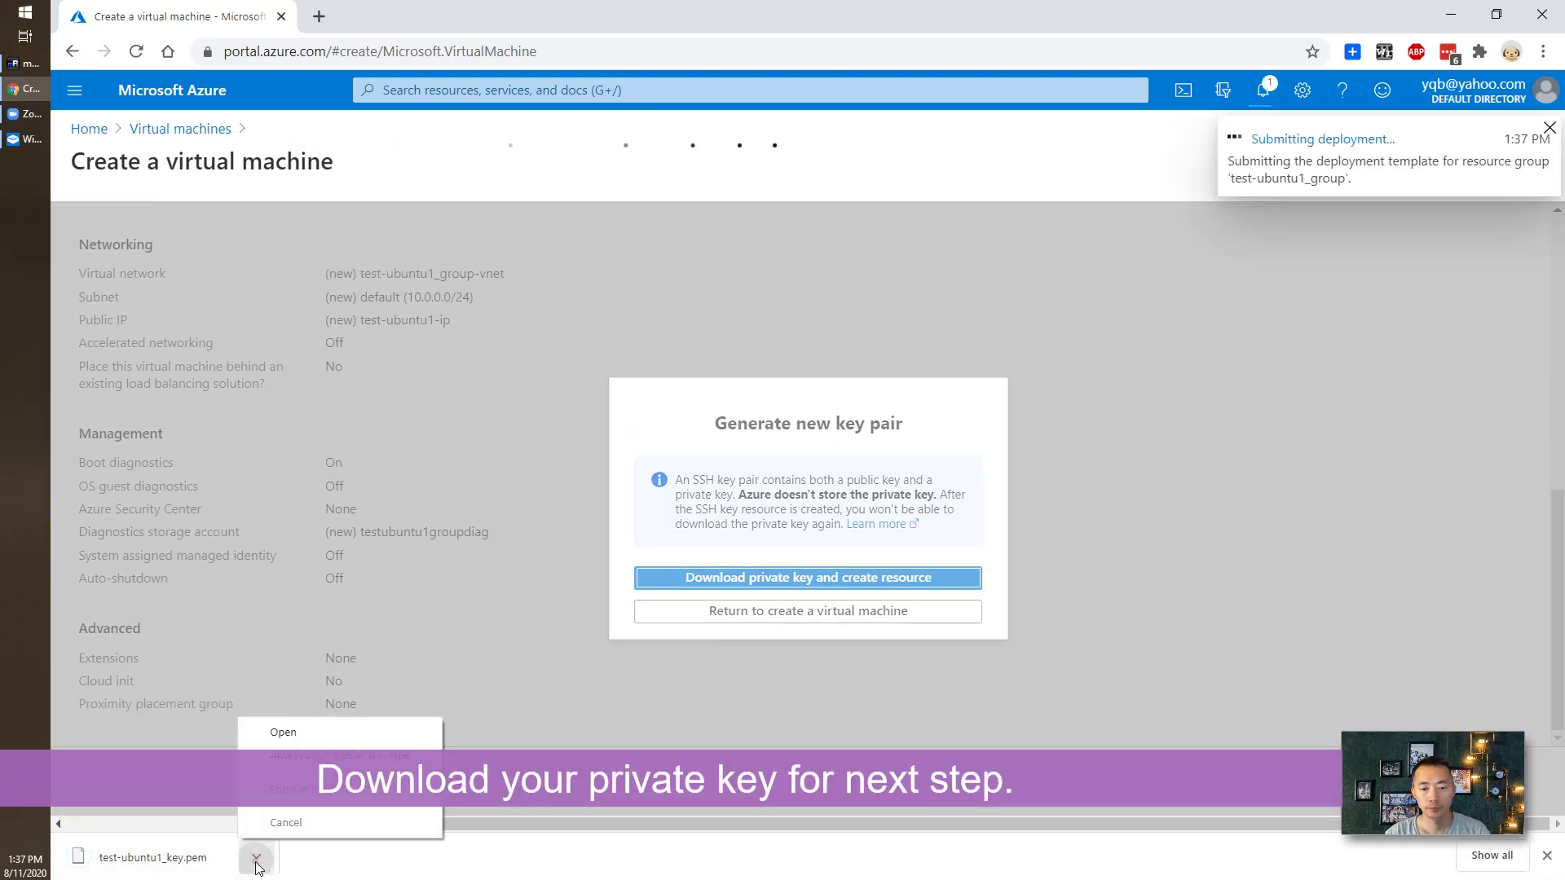
Copy test-ubuntu1_key.pem from the Downloads folder and switch to Windows Sandbox.
{"action": "left_click", "coordinate": [310, 801]}
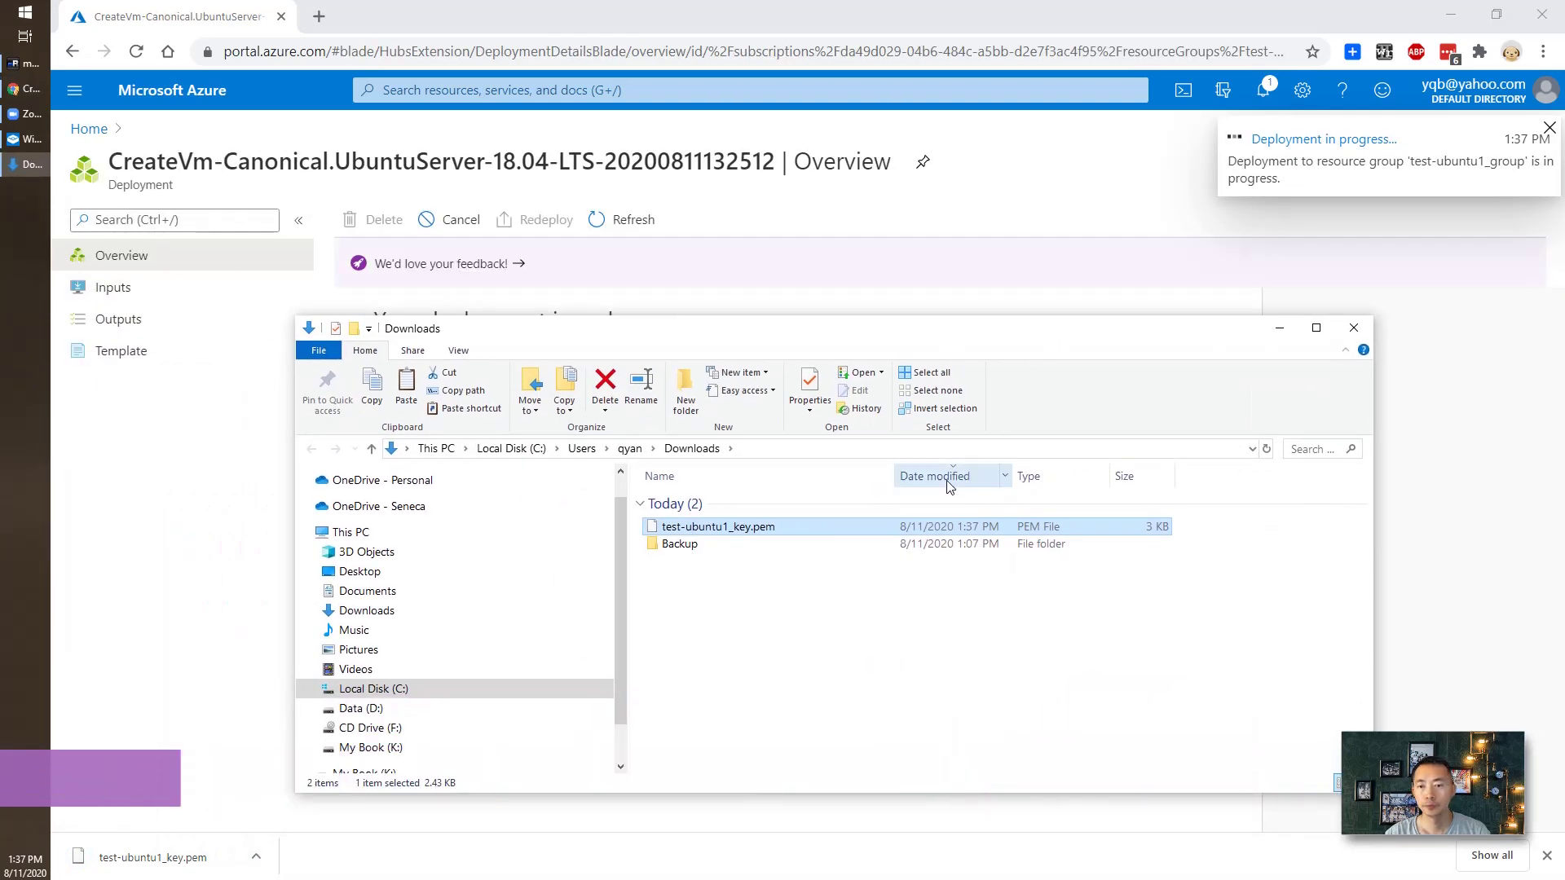
{"action": "right_click", "coordinate": [811, 535]}
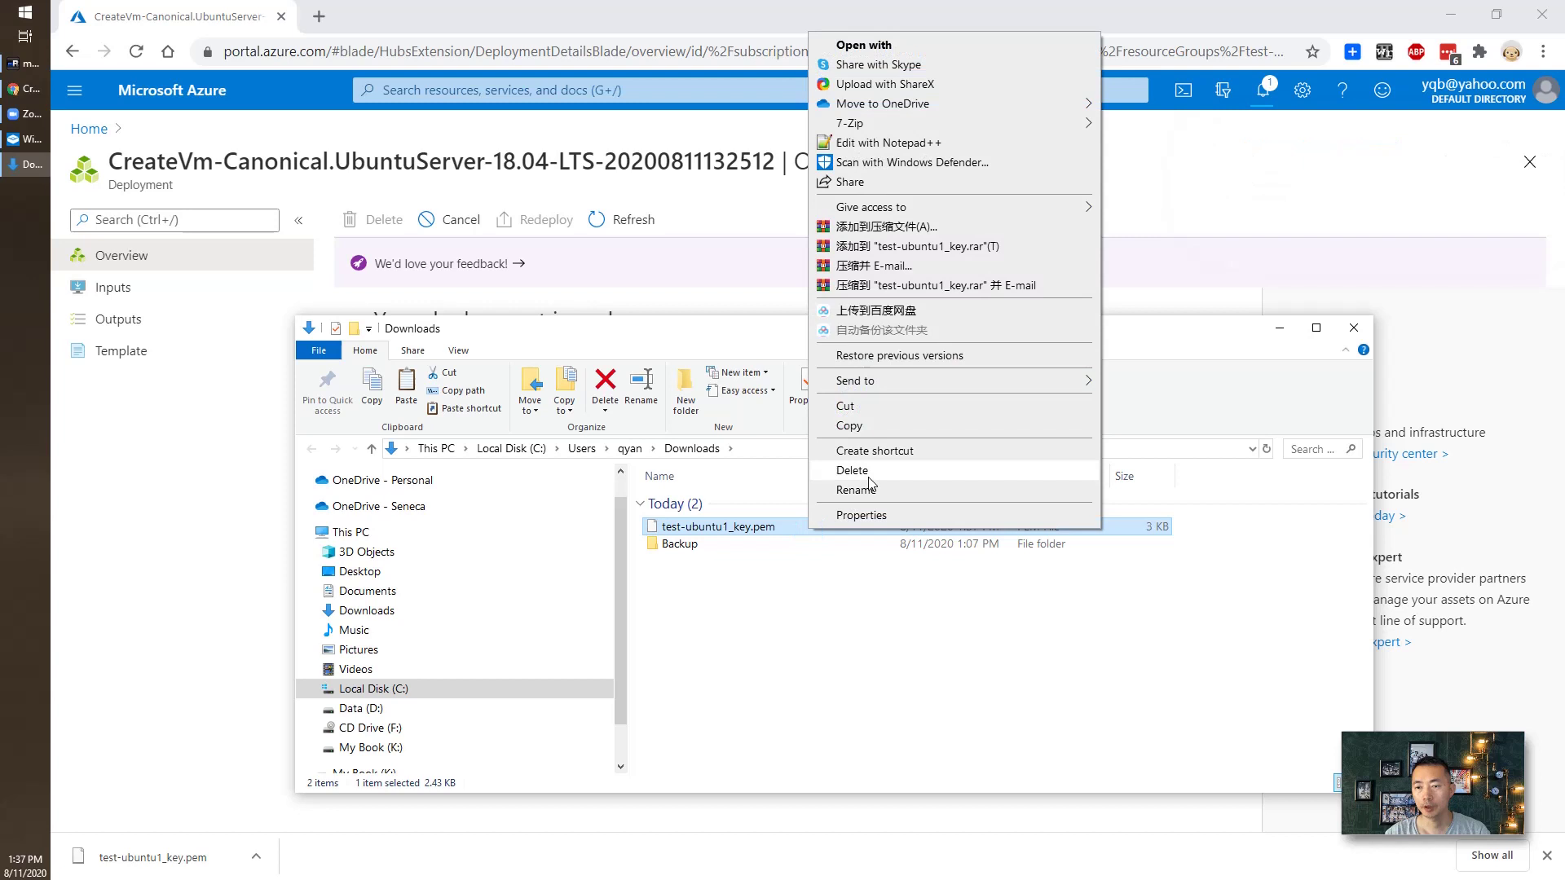
{"action": "left_click", "coordinate": [871, 430]}
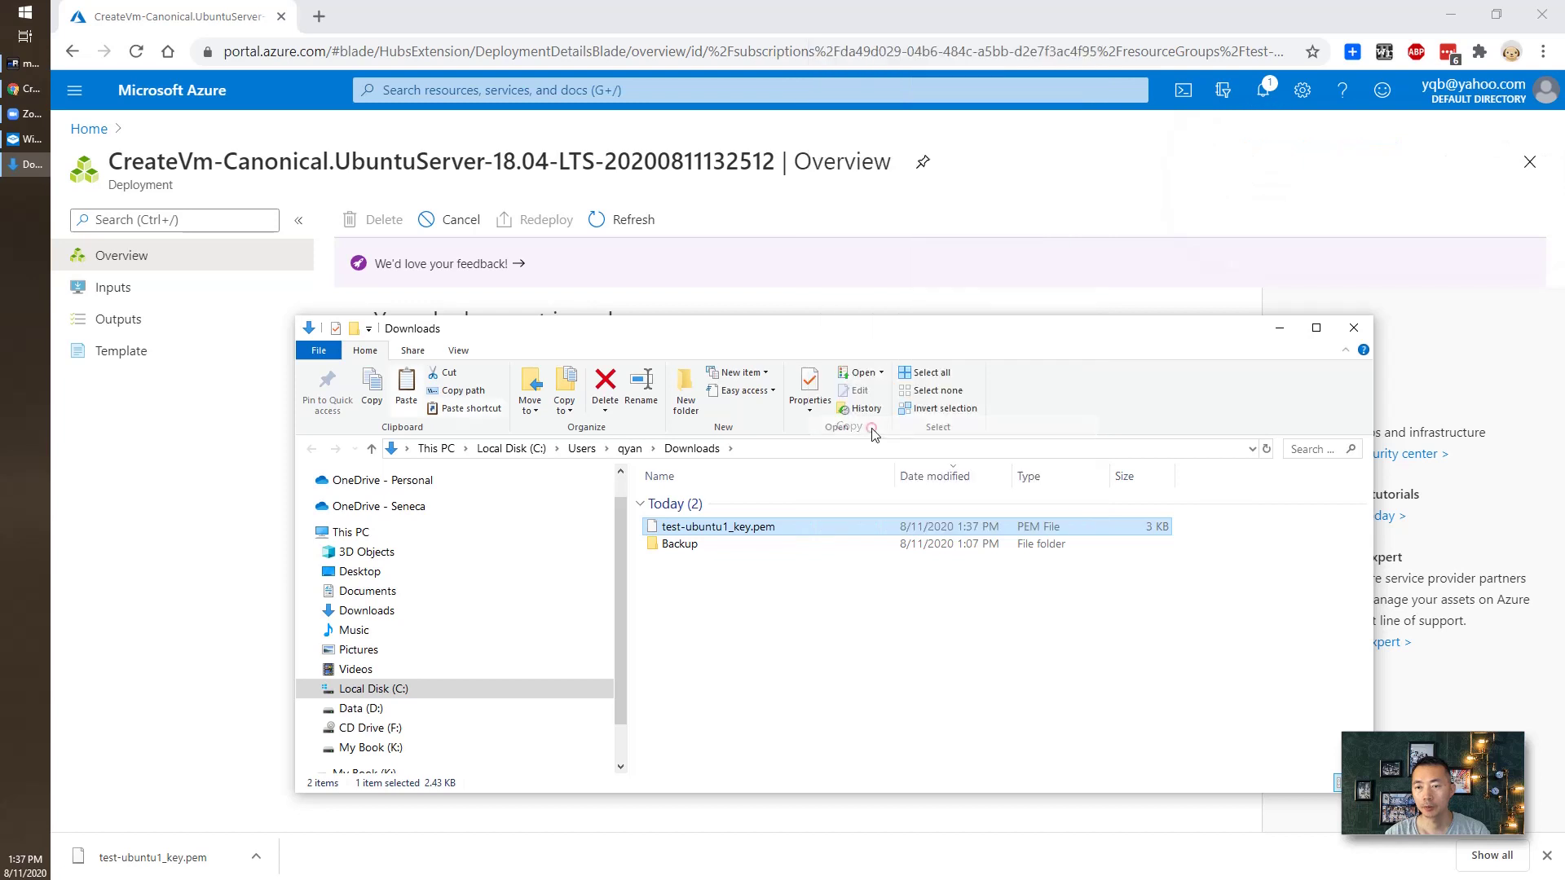
{"action": "left_click", "coordinate": [1278, 327]}
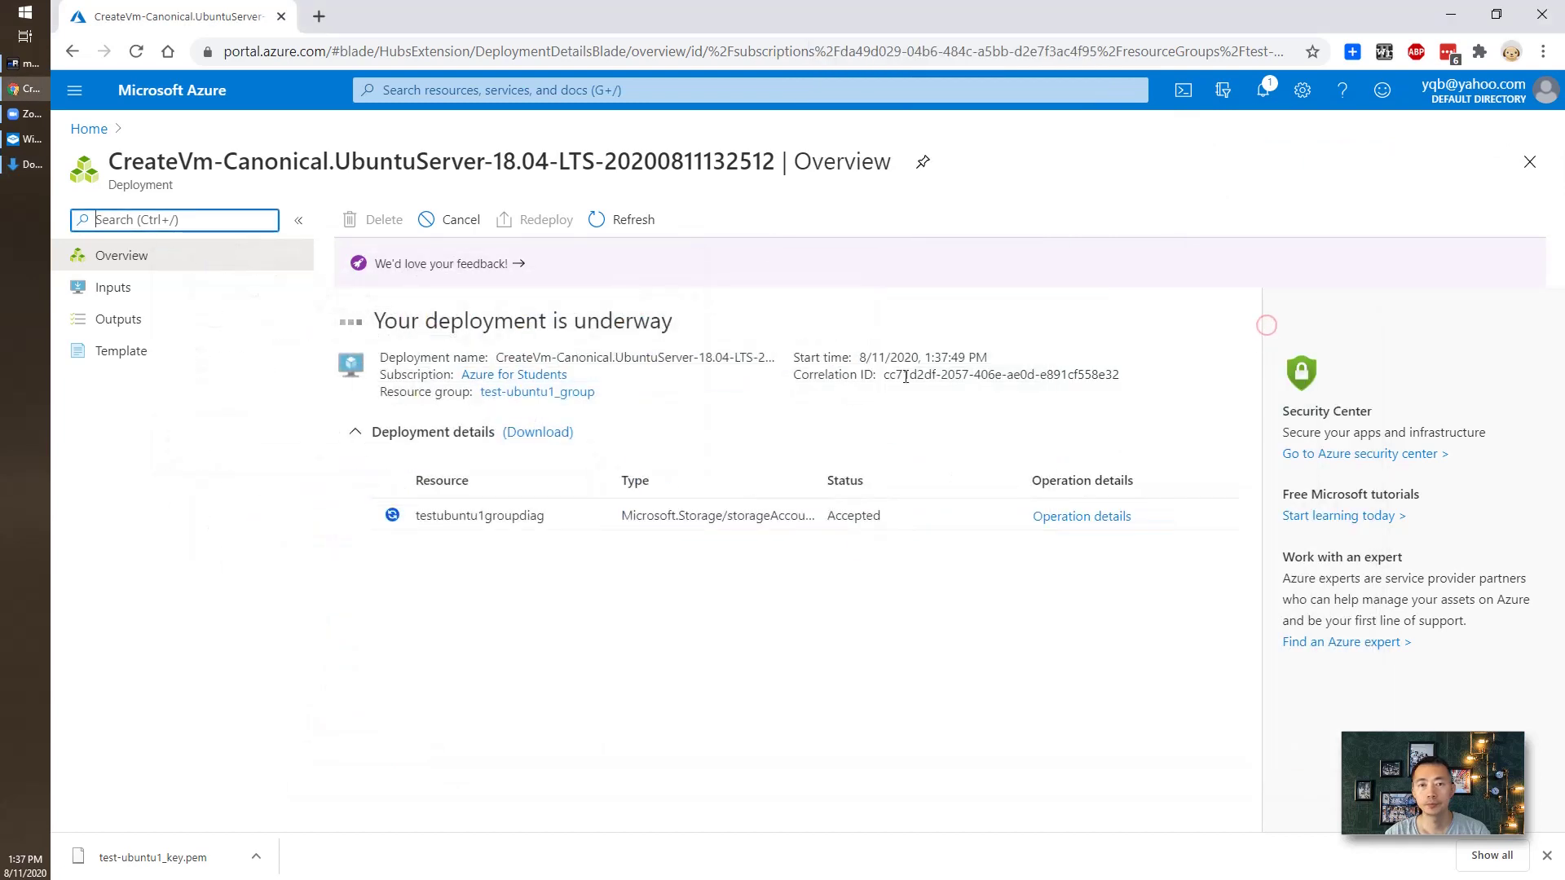
{"action": "left_click", "coordinate": [22, 169]}
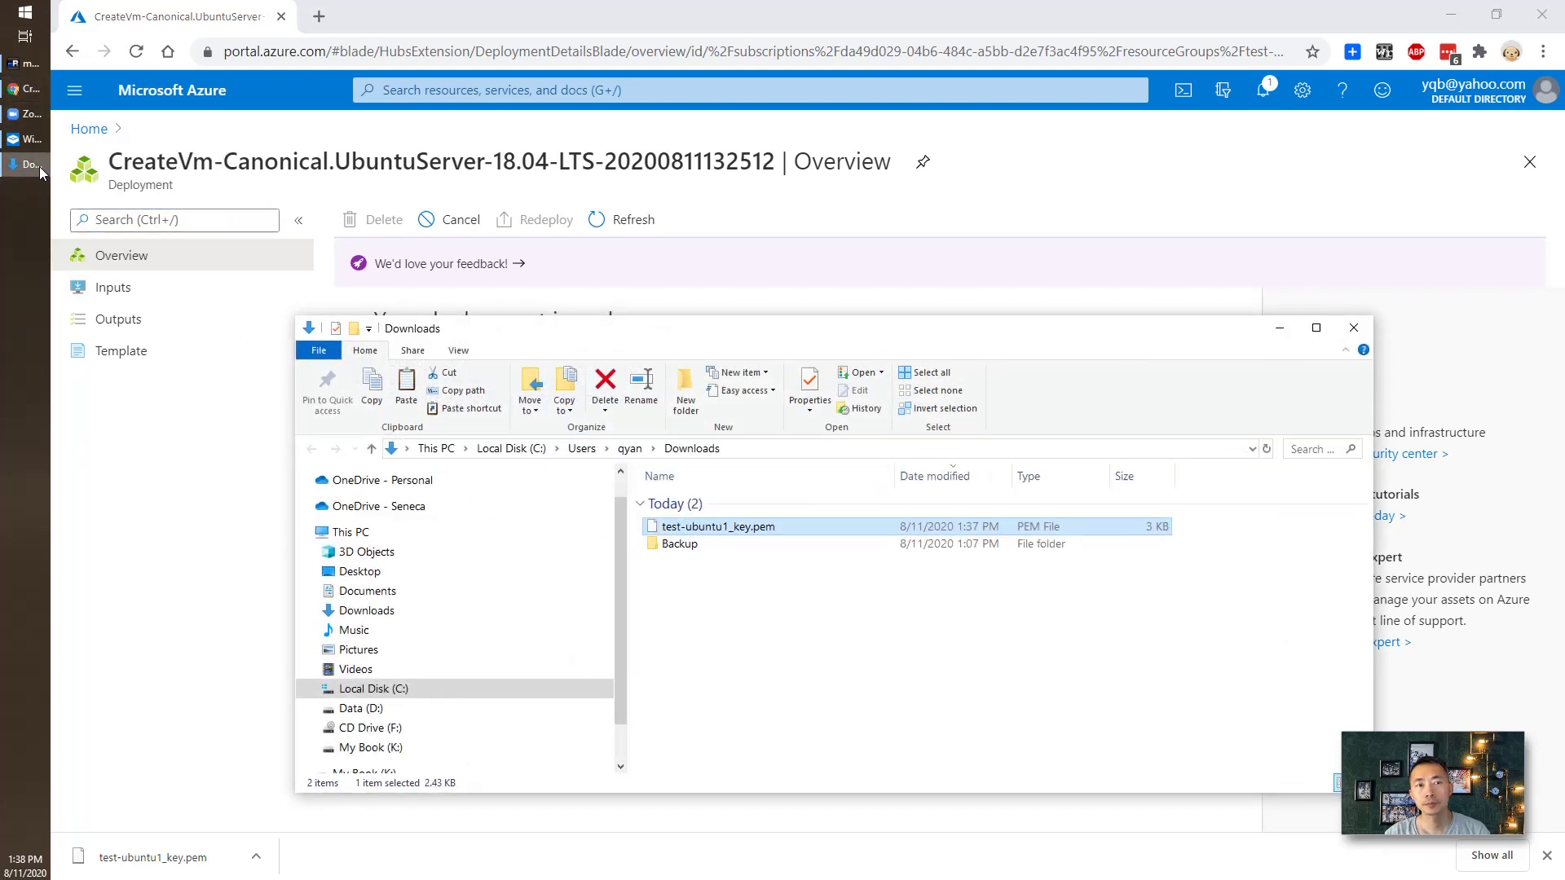
{"action": "left_click", "coordinate": [22, 139]}
Paste test-ubuntu1_key.pem onto the sandbox desktop and launch PuTTYgen.
{"action": "right_click", "coordinate": [707, 365]}
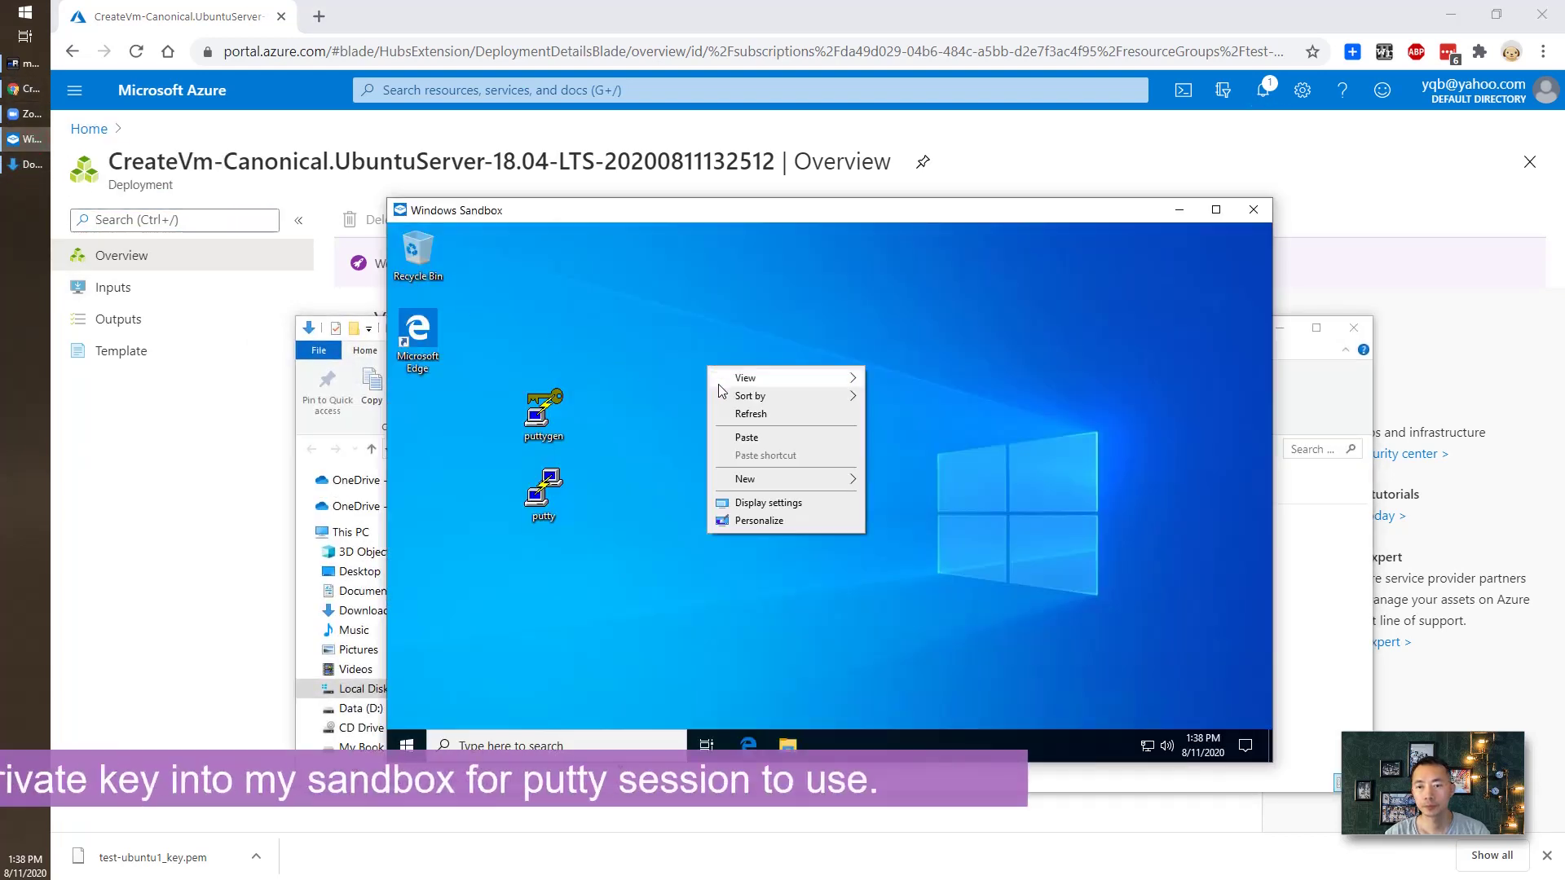
{"action": "left_click", "coordinate": [746, 440]}
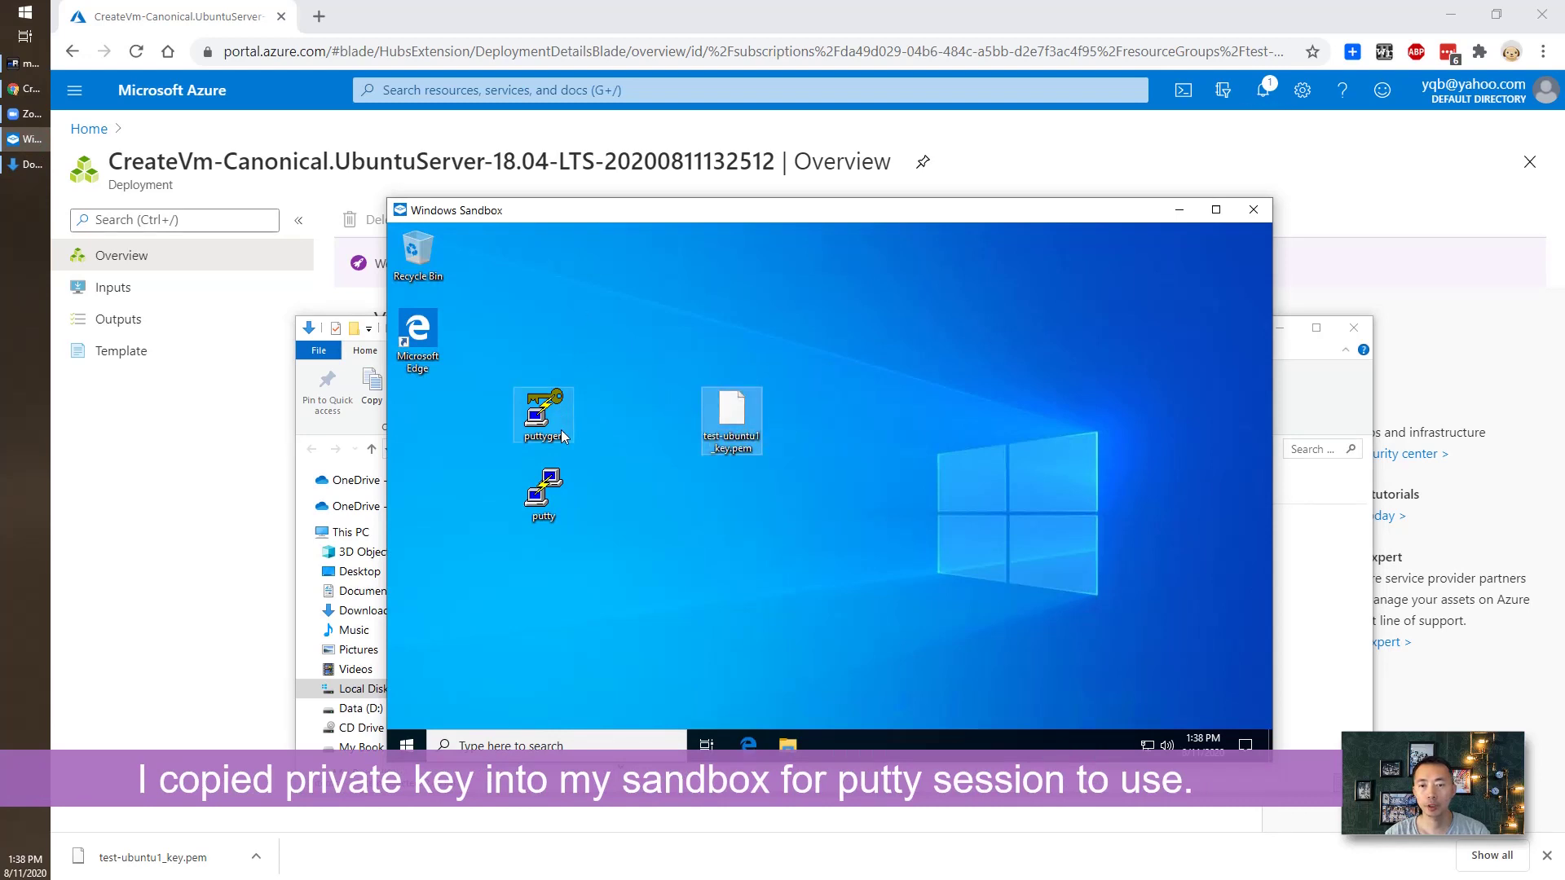
{"action": "double_click", "coordinate": [544, 411]}
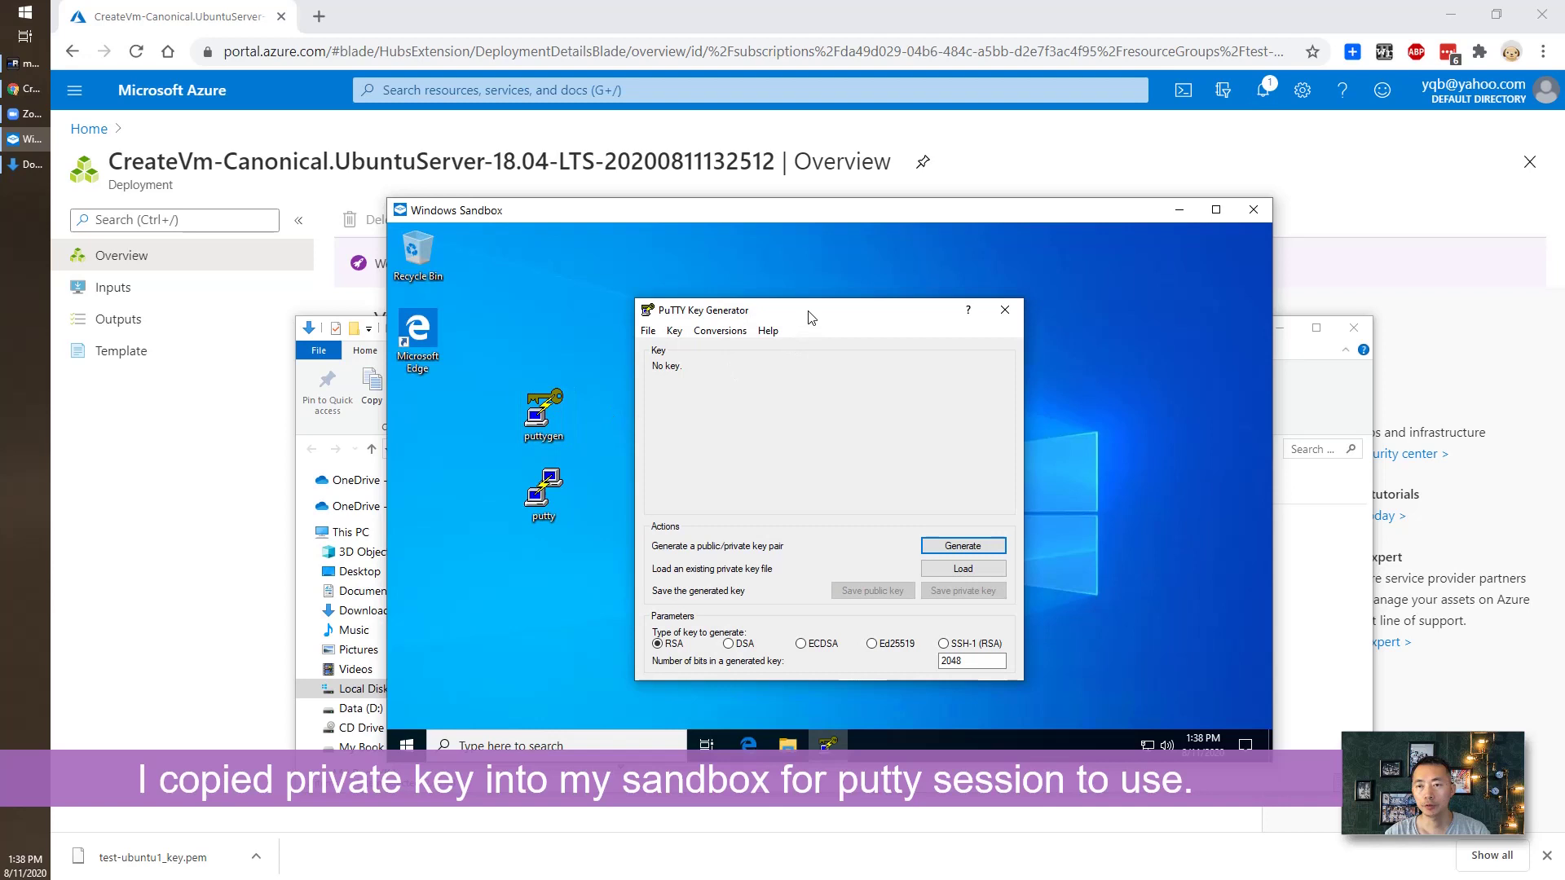
{"action": "left_click_drag", "start_coordinate": [970, 292], "coordinate": [1012, 277]}
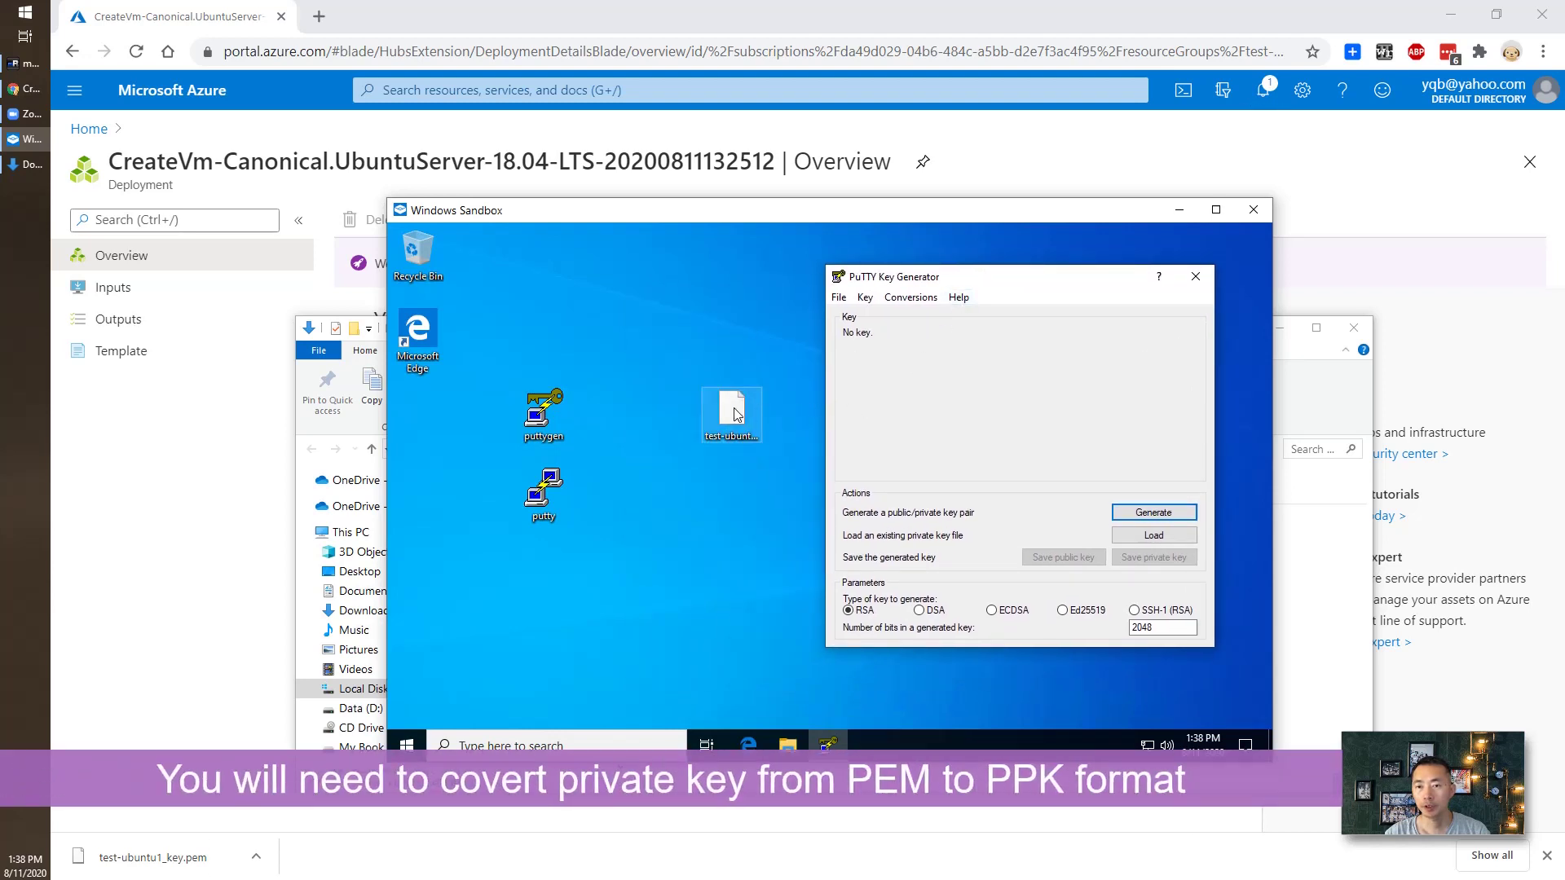
{"action": "left_click_drag", "start_coordinate": [735, 416], "coordinate": [677, 432]}
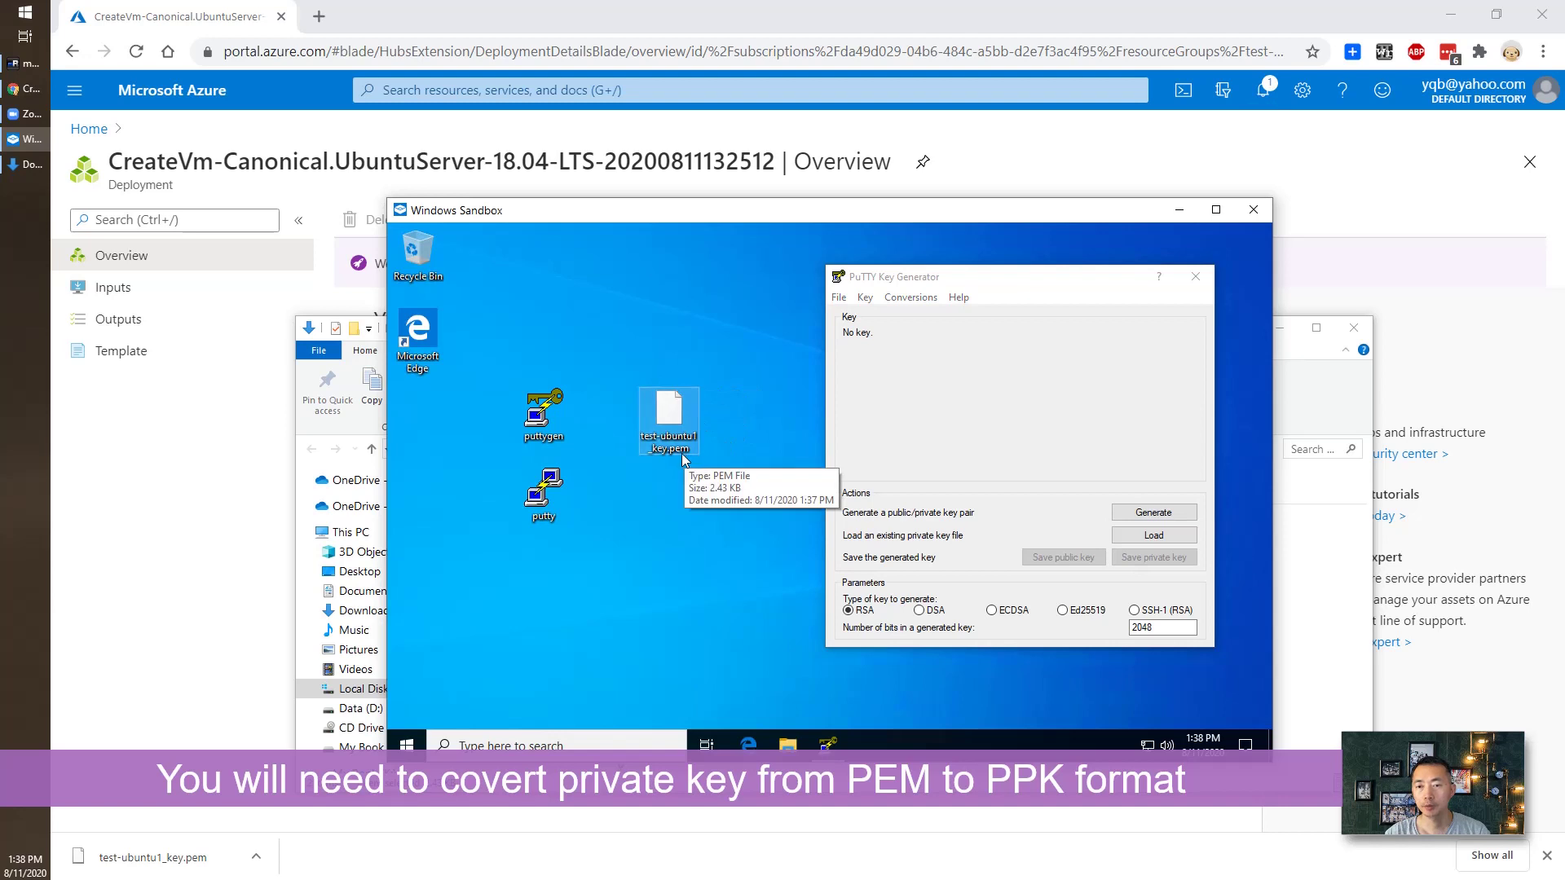
Load test-ubuntu1_key.pem from the Desktop in PuTTYgen using the All Files (*.*) filter.
{"action": "left_click", "coordinate": [839, 298]}
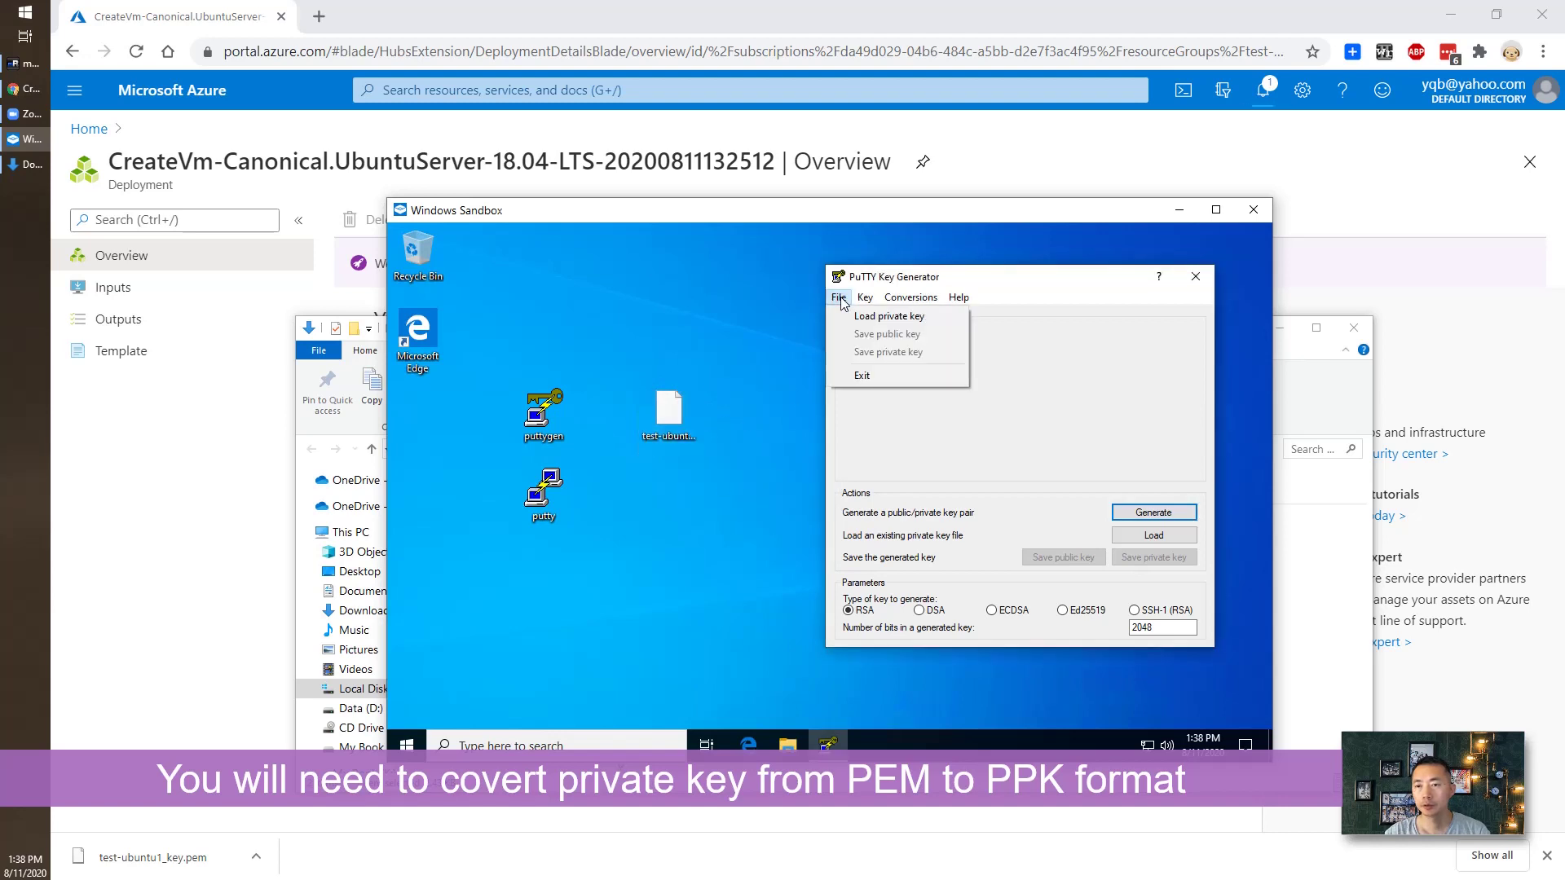
{"action": "left_click", "coordinate": [889, 316]}
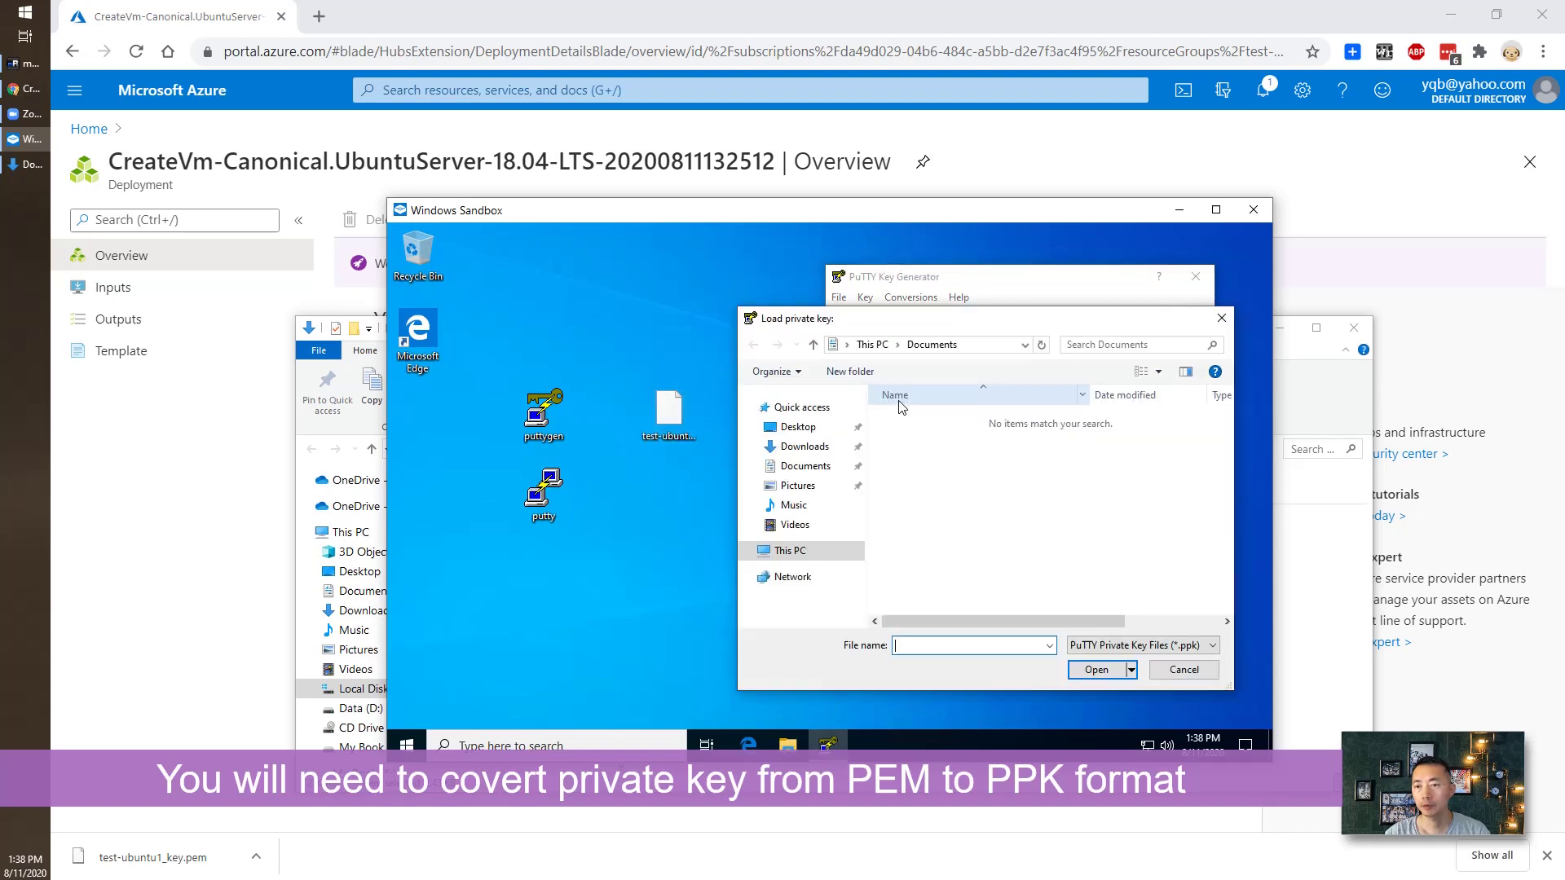
{"action": "left_click", "coordinate": [815, 429]}
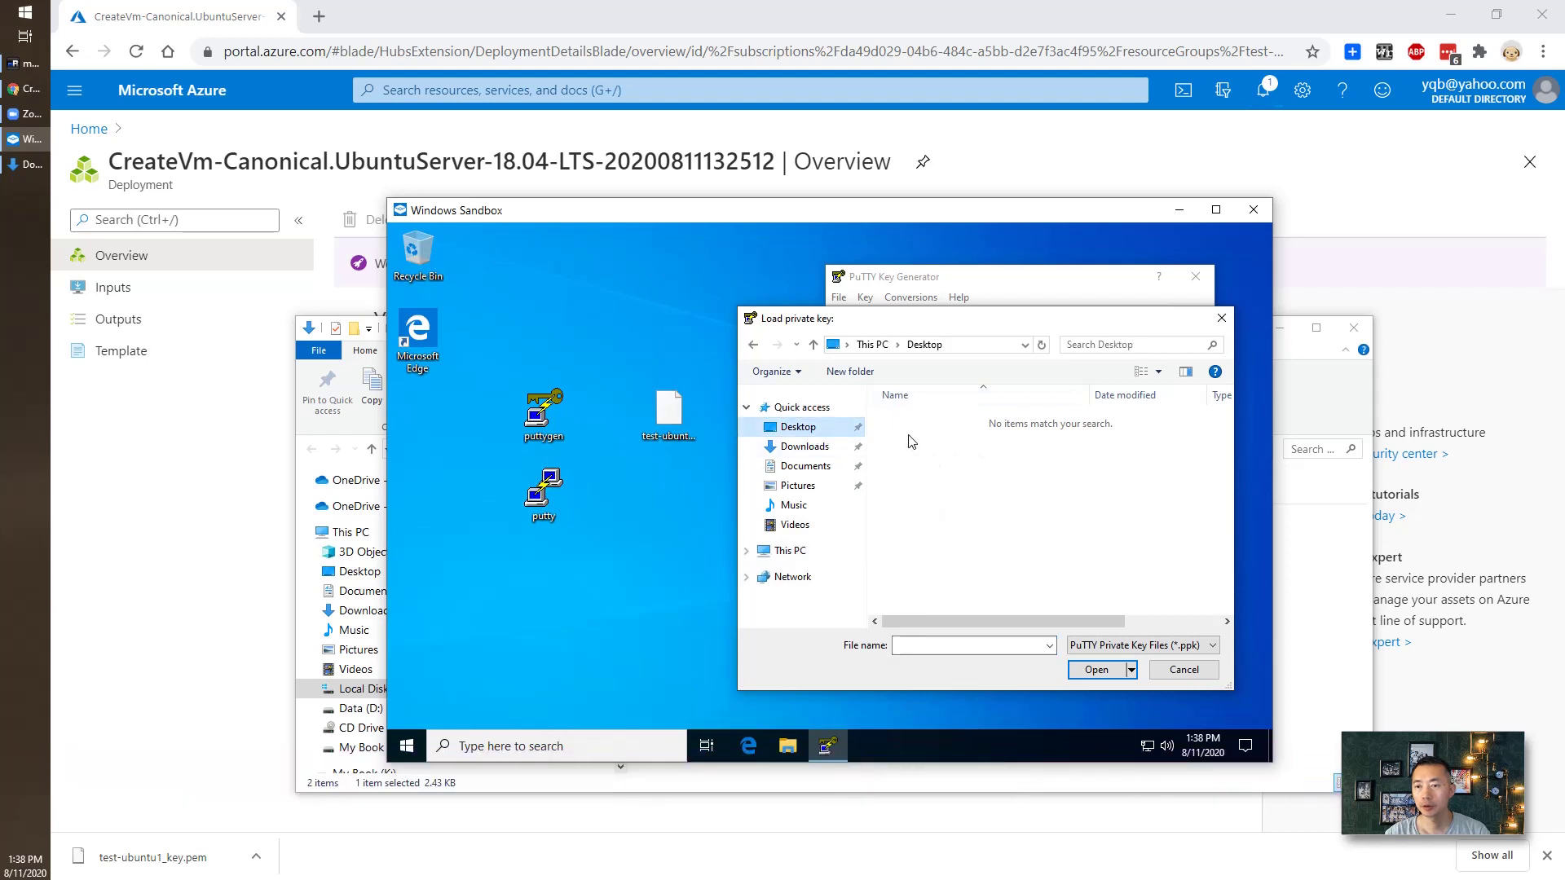
{"action": "left_click", "coordinate": [1092, 646]}
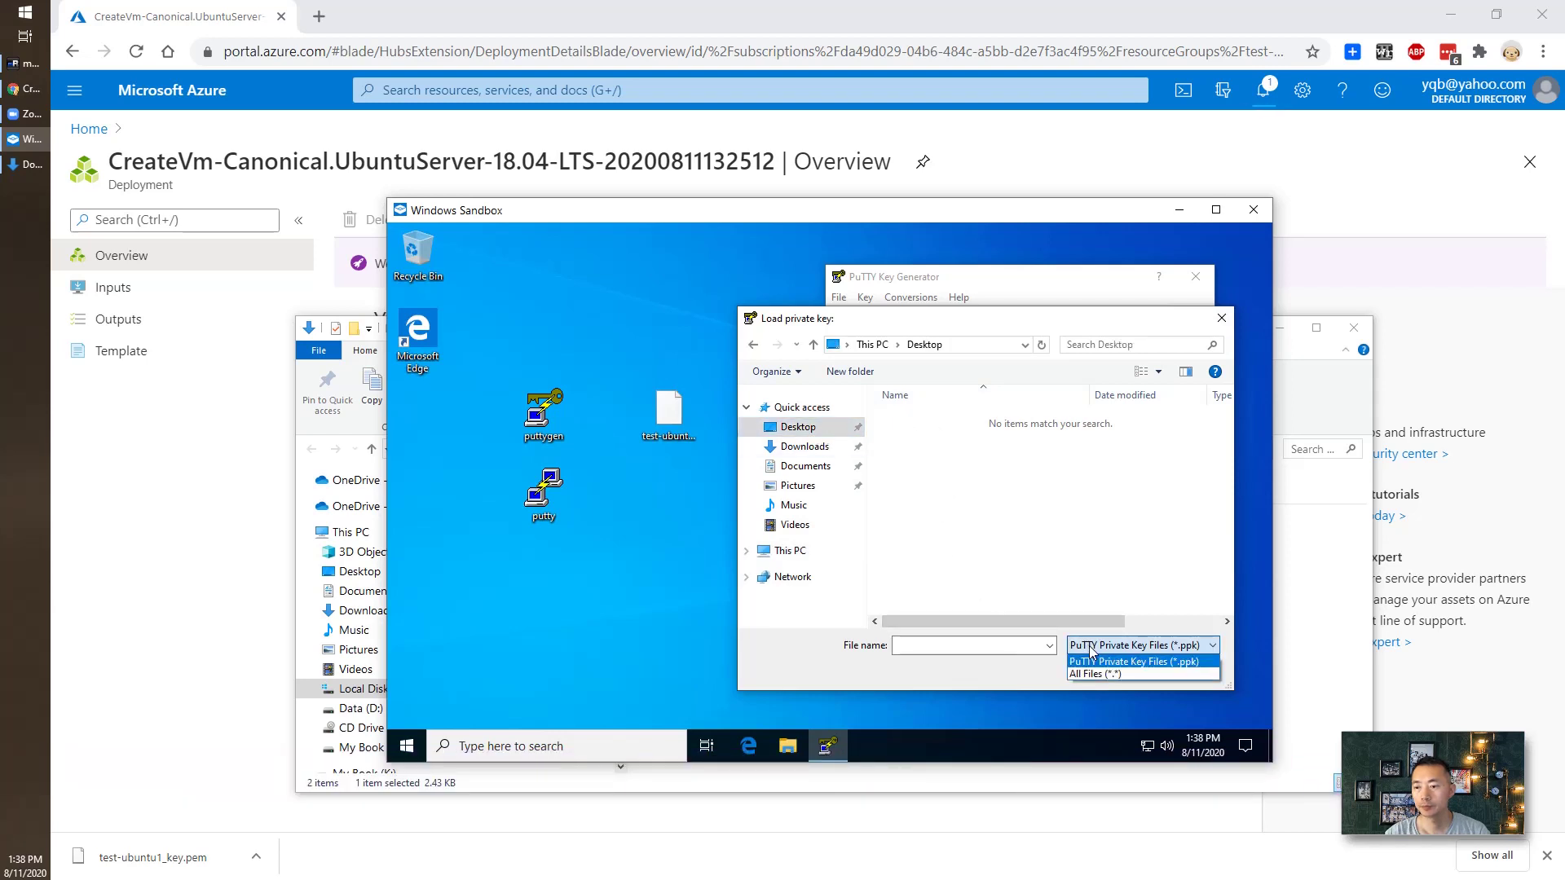
{"action": "left_click", "coordinate": [1092, 679]}
{"action": "double_click", "coordinate": [937, 470]}
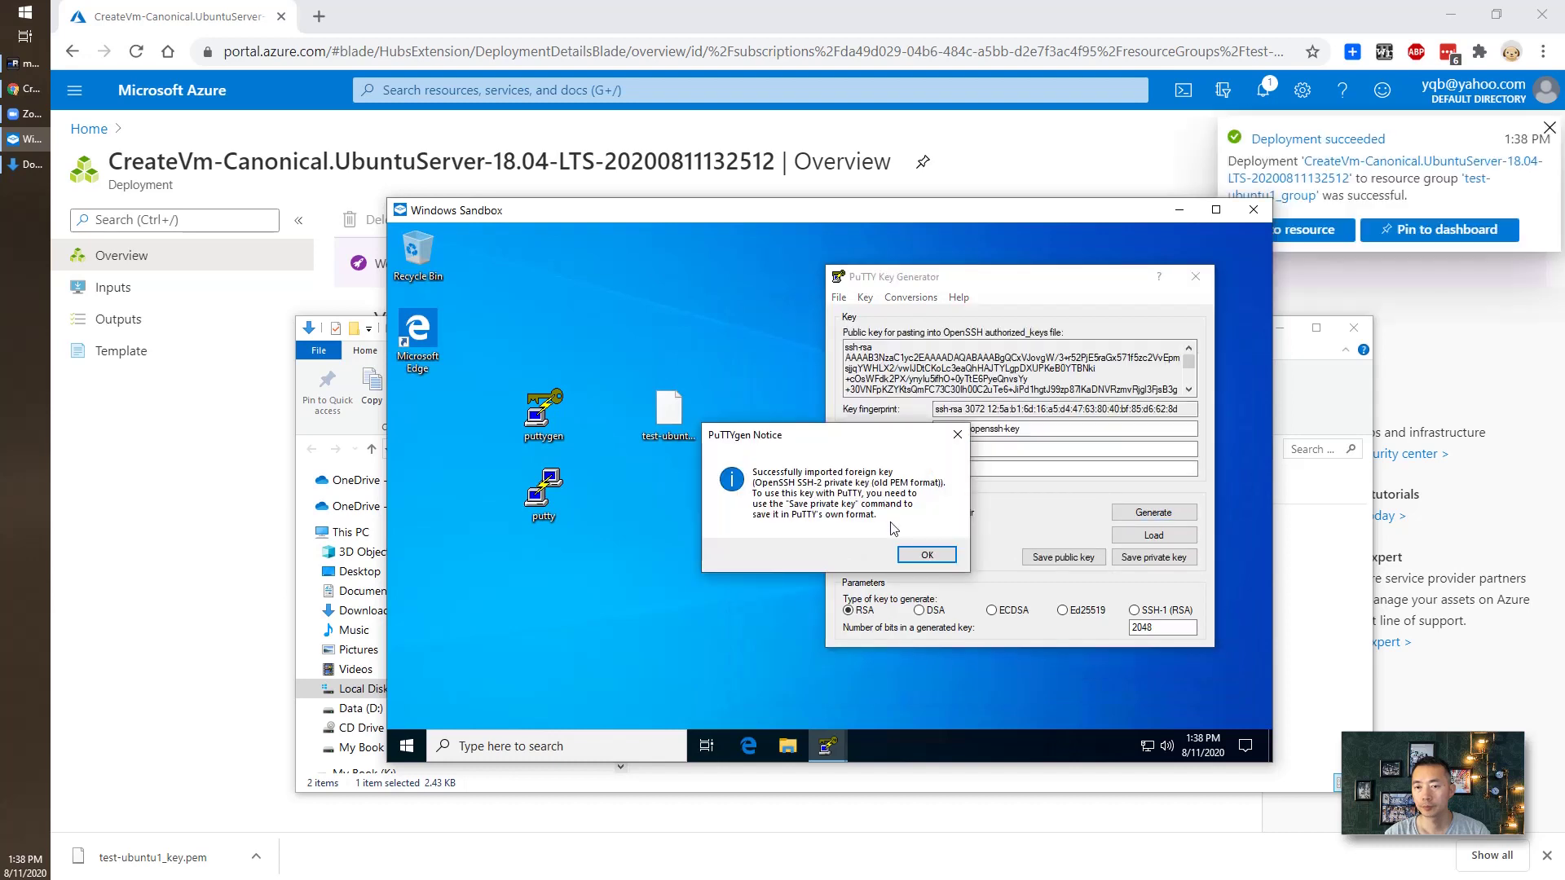
Save the imported key without a passphrase as azure-privatekey1.ppk on the desktop.
{"action": "left_click", "coordinate": [932, 557]}
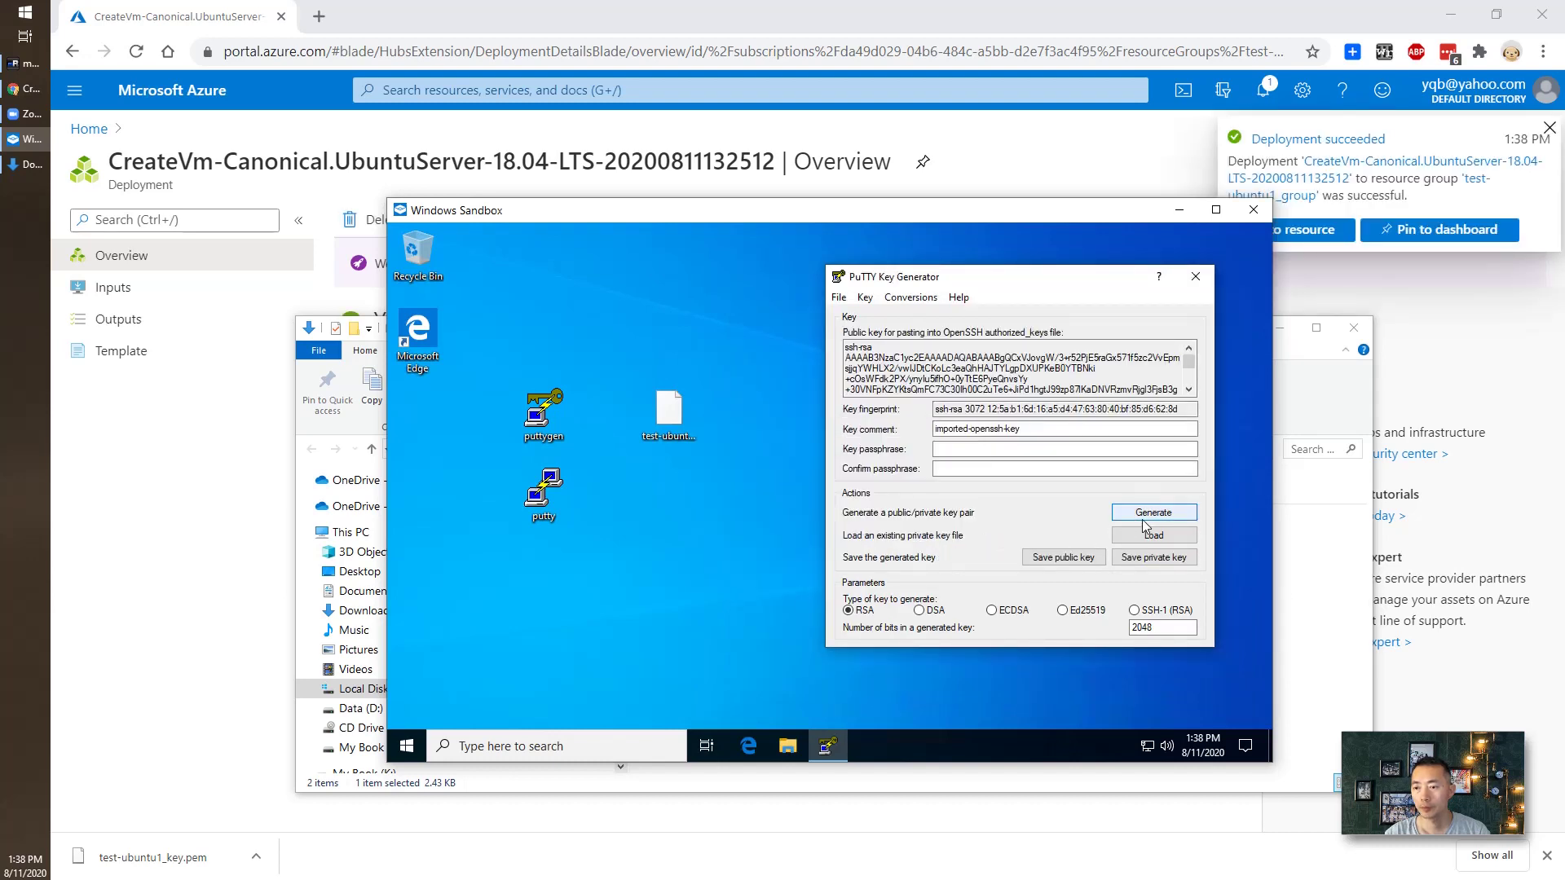
{"action": "left_click", "coordinate": [1113, 561]}
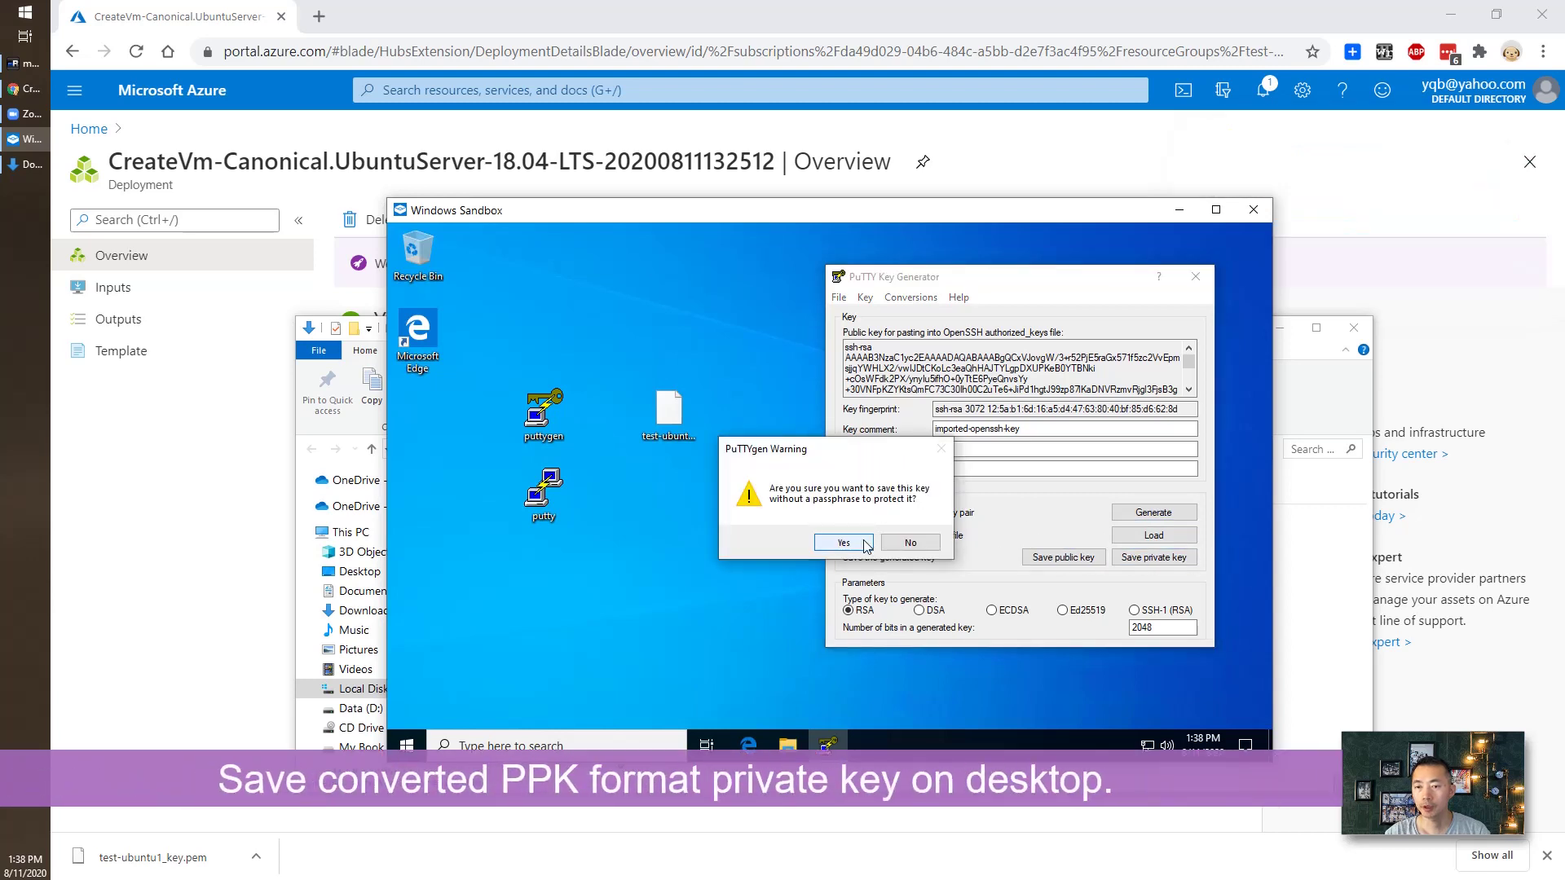
{"action": "left_click", "coordinate": [843, 543]}
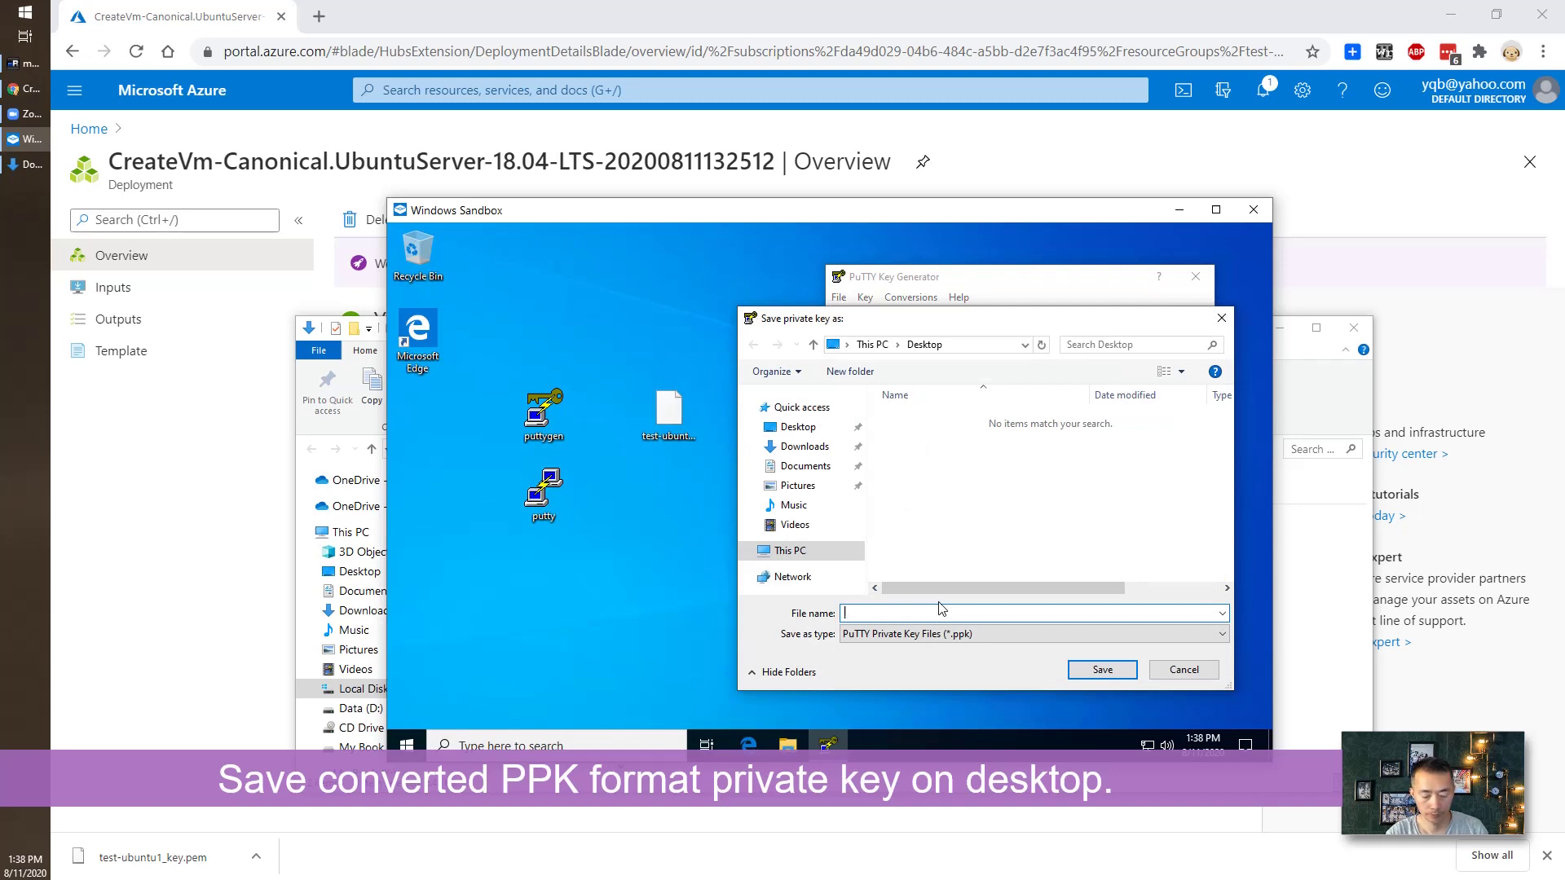
{"action": "type", "text": "az"}
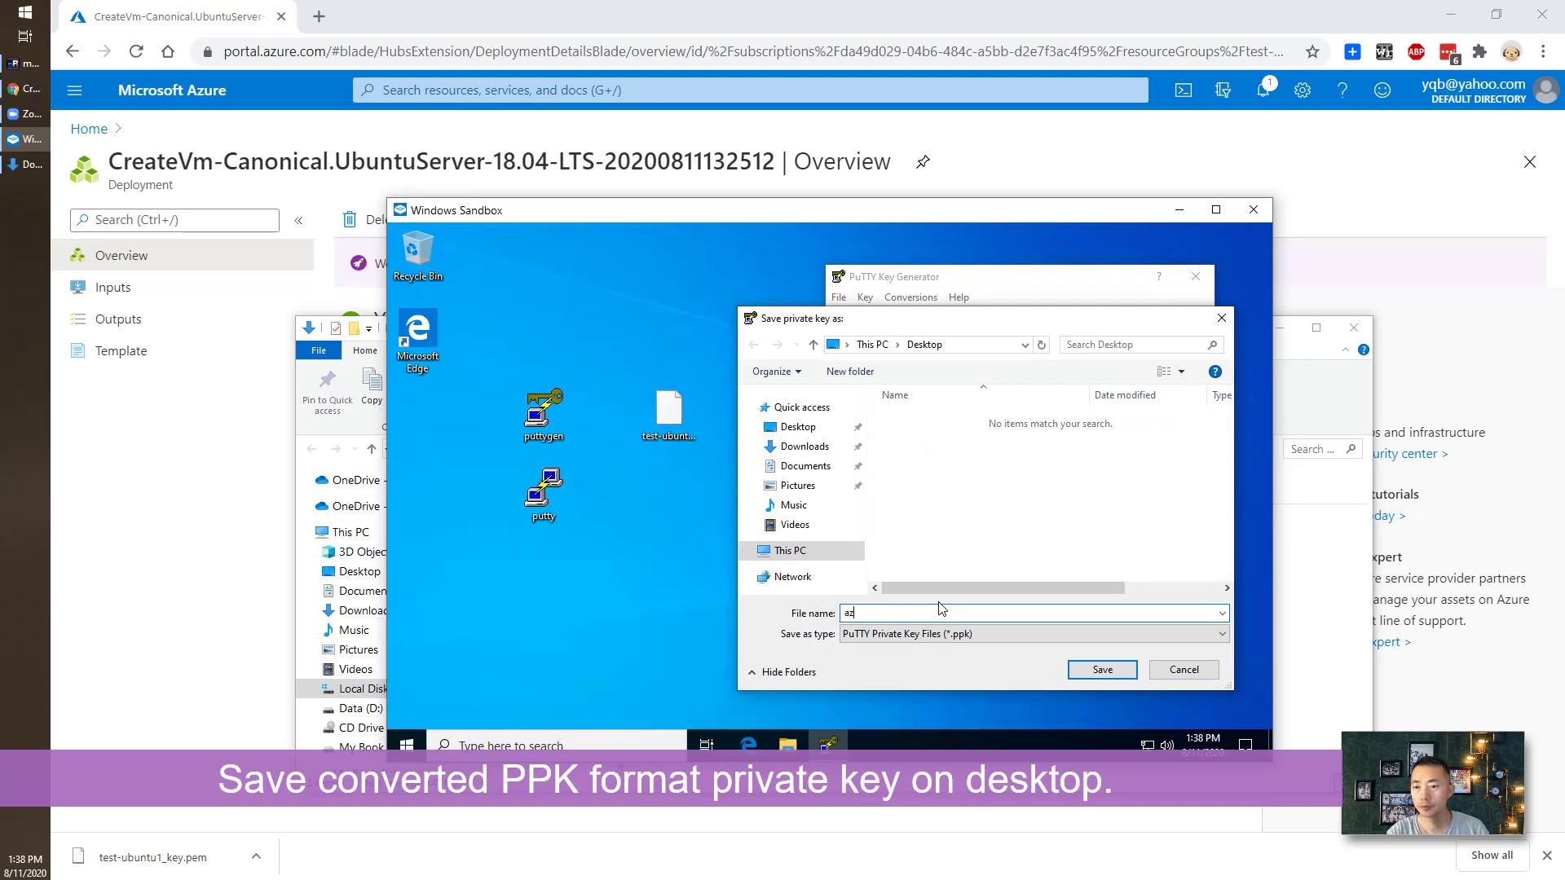
{"action": "type", "text": "ure-privatekey1"}
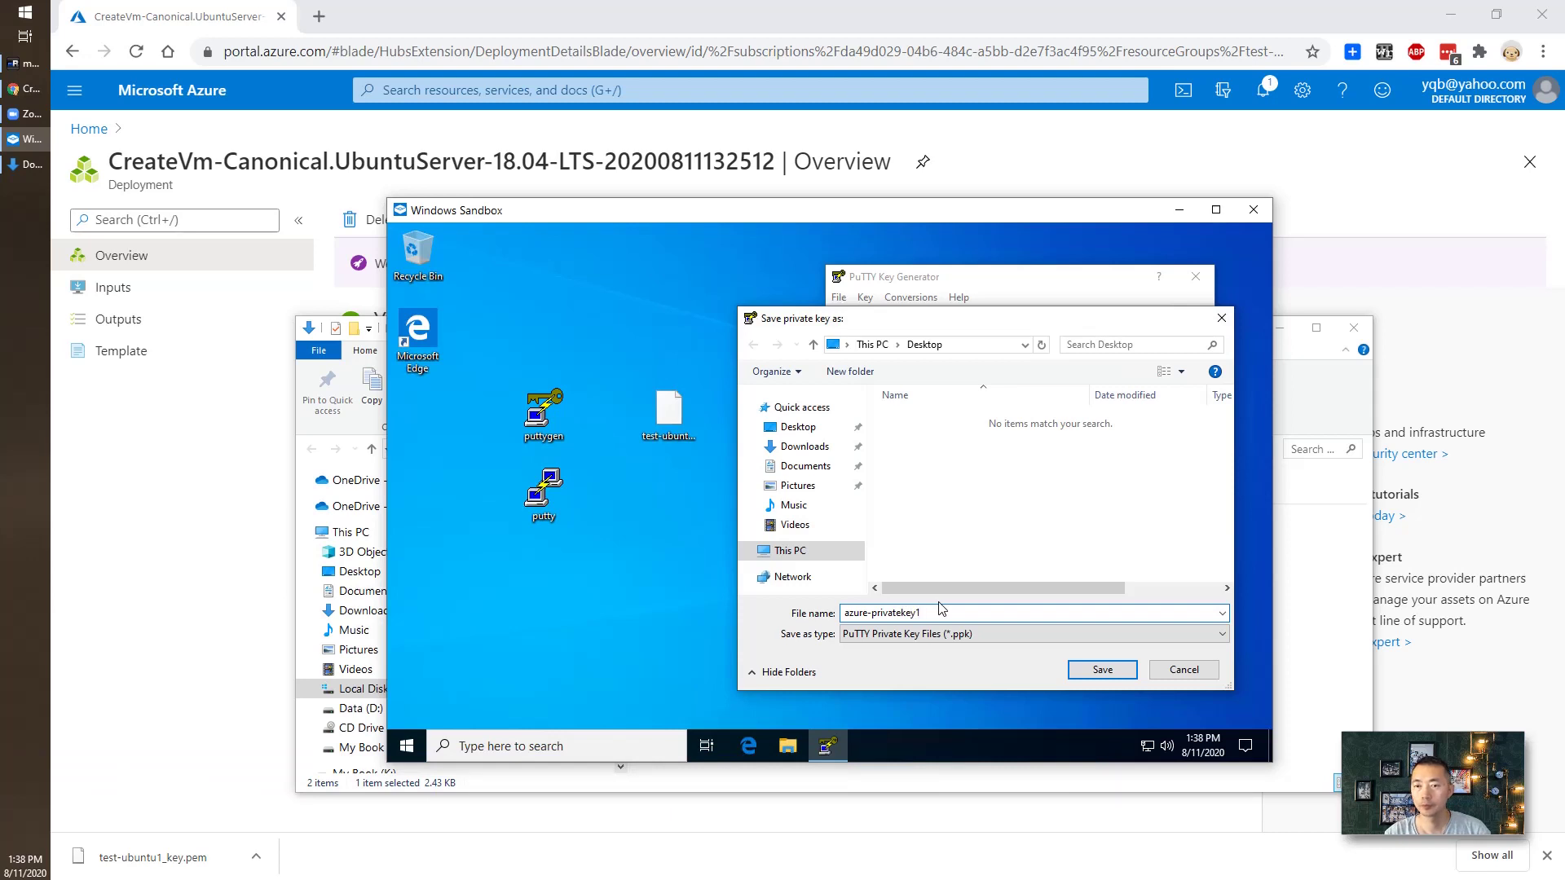
{"action": "left_click", "coordinate": [1101, 669]}
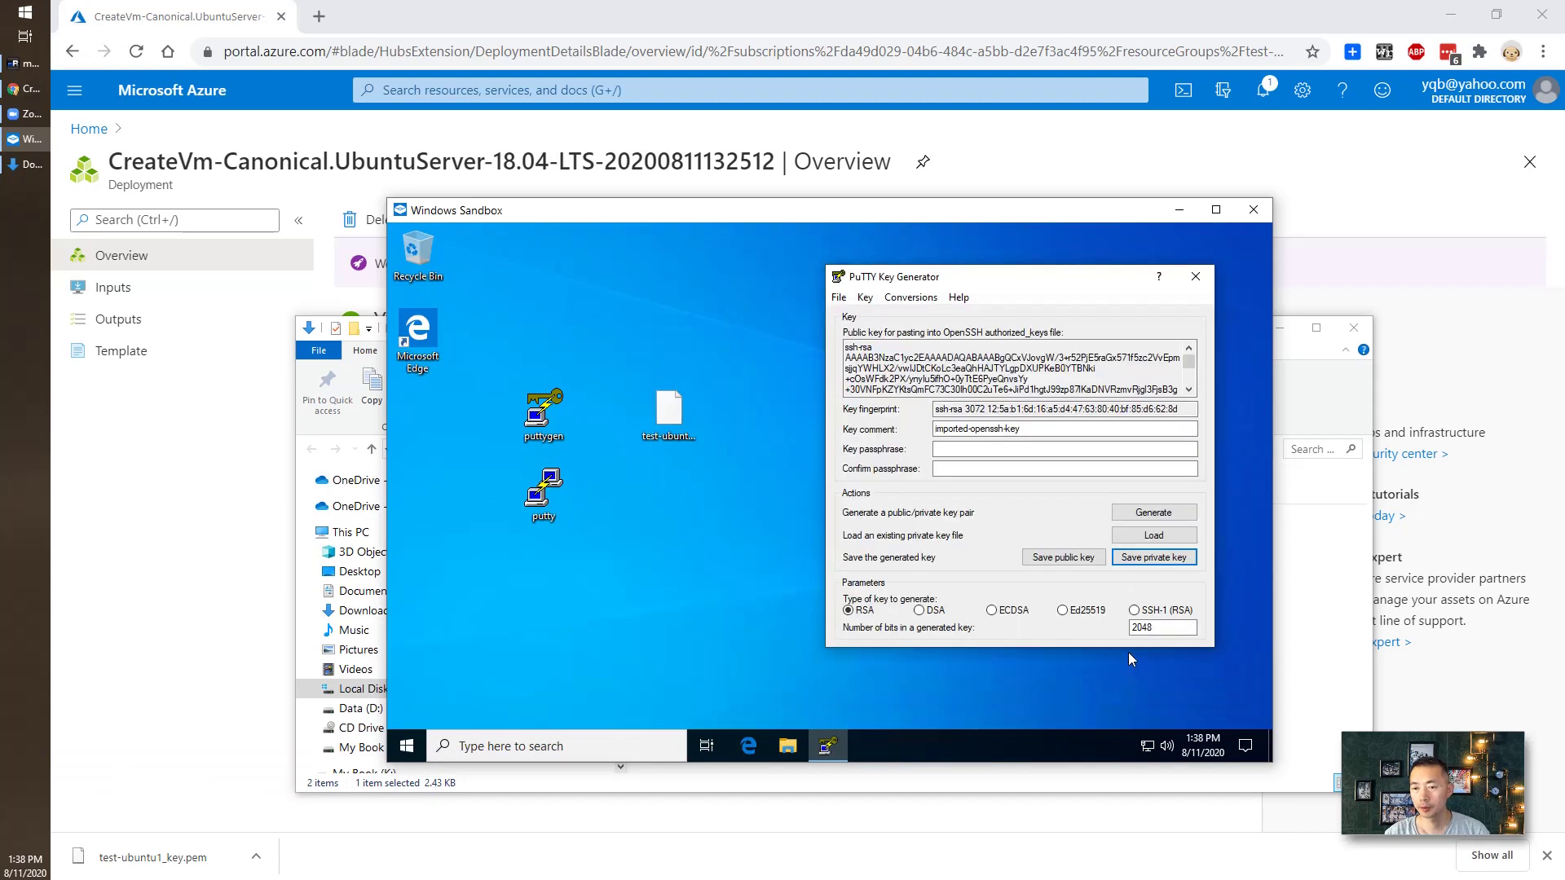
Close PuTTYgen, move the .pem file aside, and launch PuTTY.
{"action": "left_click", "coordinate": [1195, 277]}
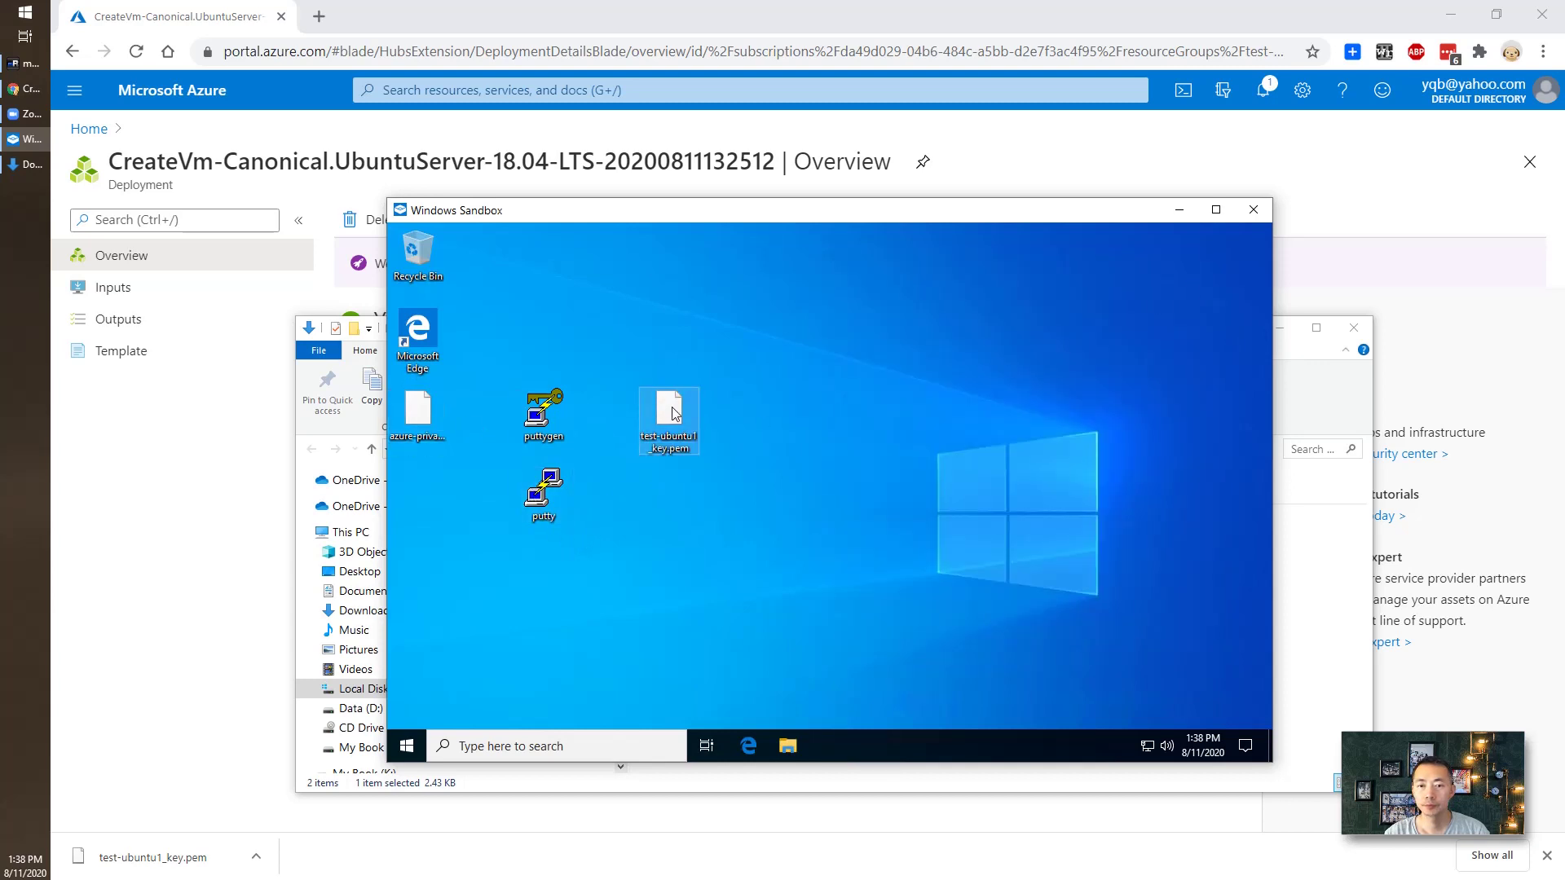
{"action": "left_click_drag", "start_coordinate": [690, 405], "coordinate": [1165, 281]}
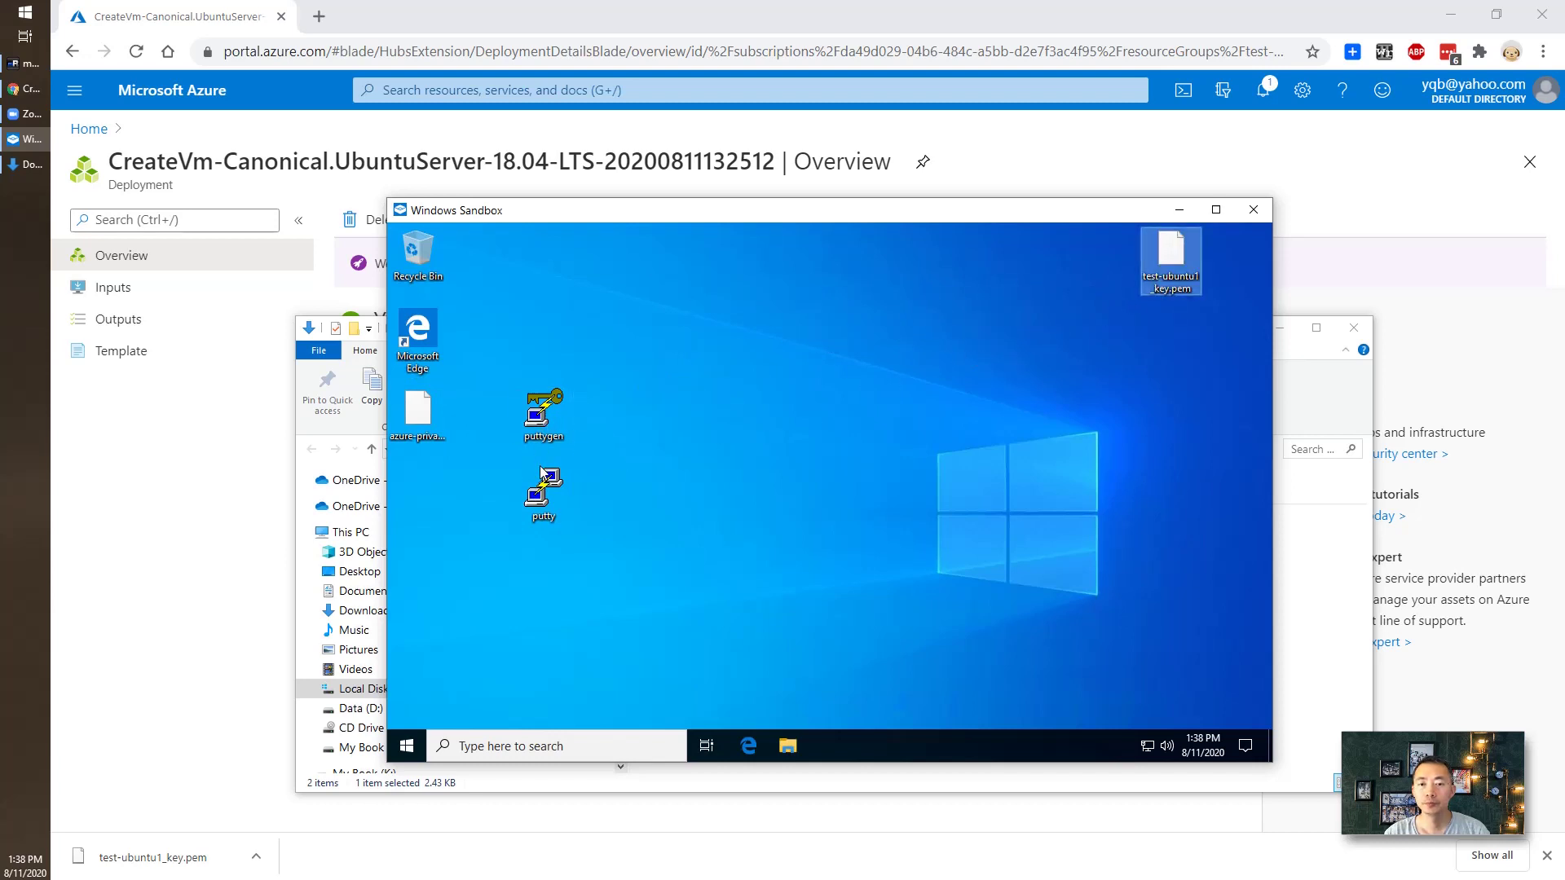
{"action": "left_click", "coordinate": [545, 497]}
{"action": "double_click", "coordinate": [545, 497]}
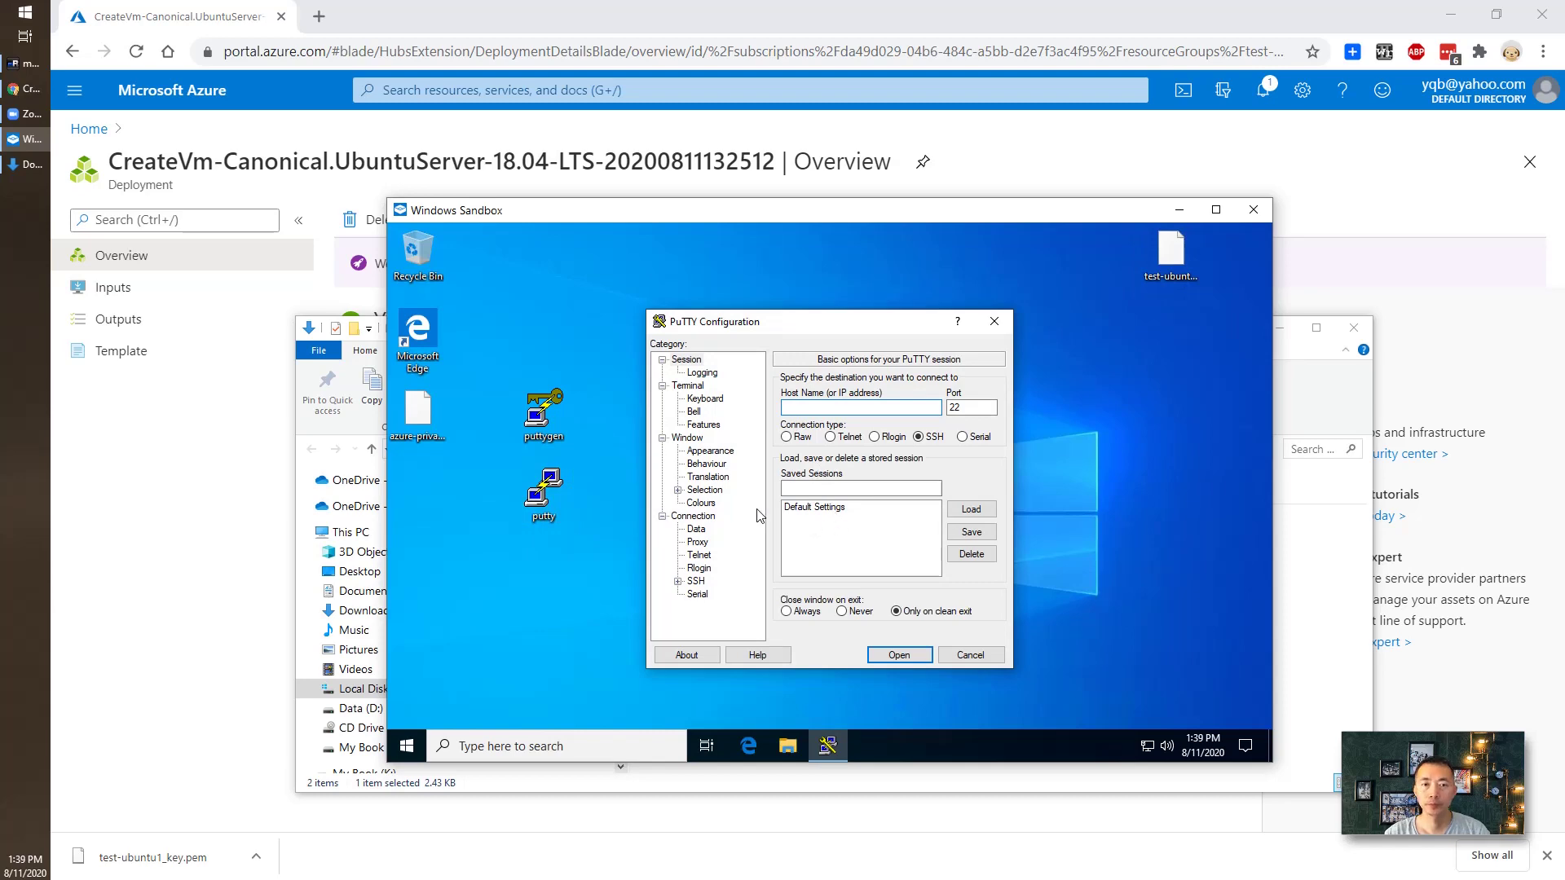
Open the test-ubuntu1 VM overview and copy its public IP 40.114.77.86.
{"action": "left_click", "coordinate": [237, 400]}
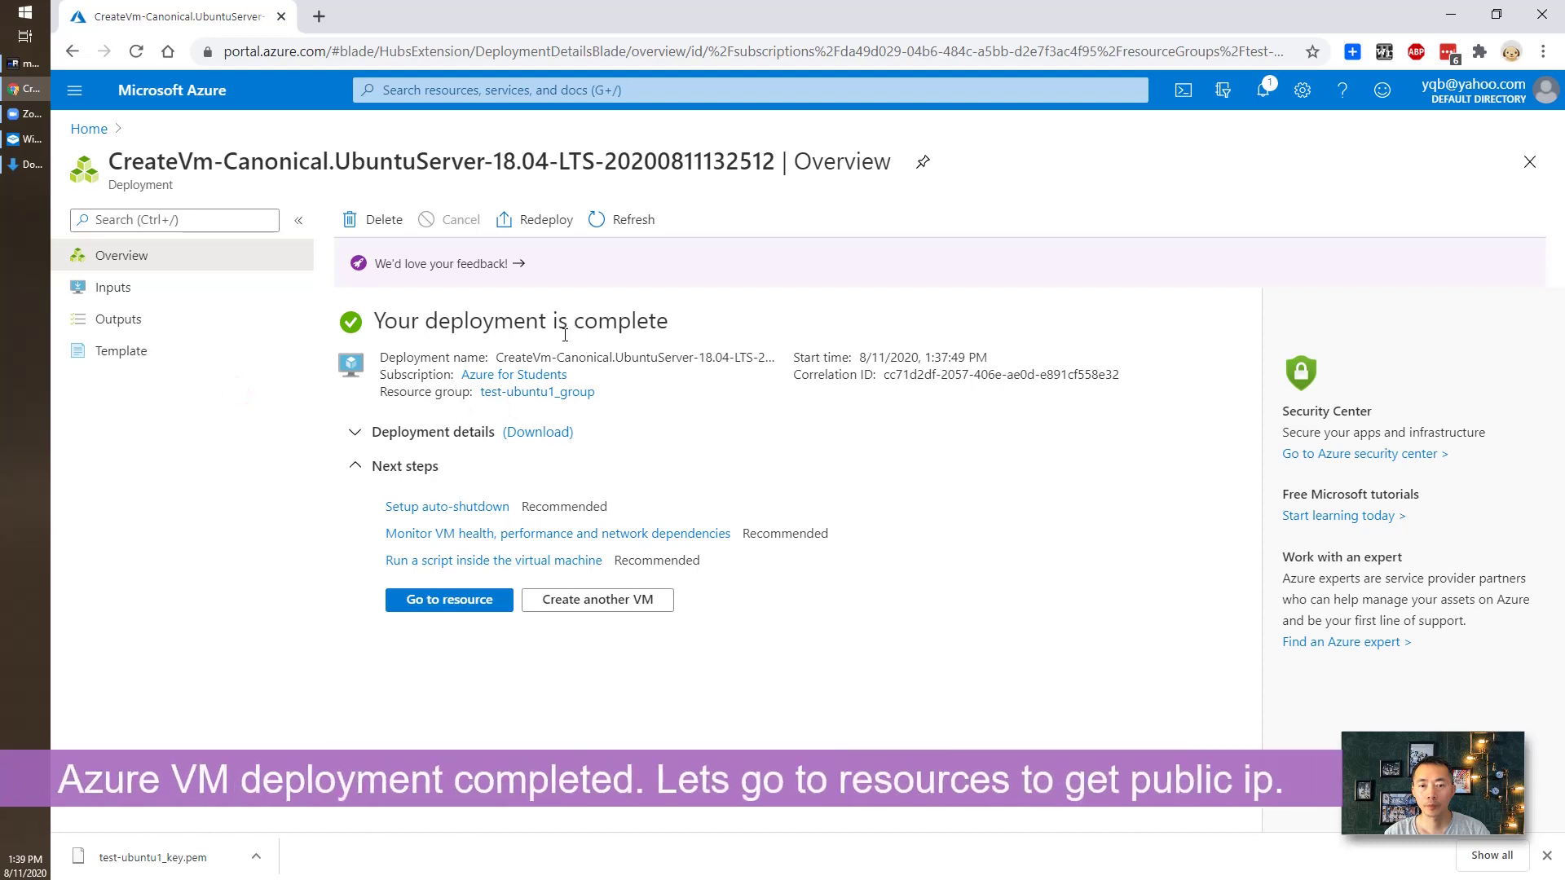
{"action": "left_click", "coordinate": [449, 599]}
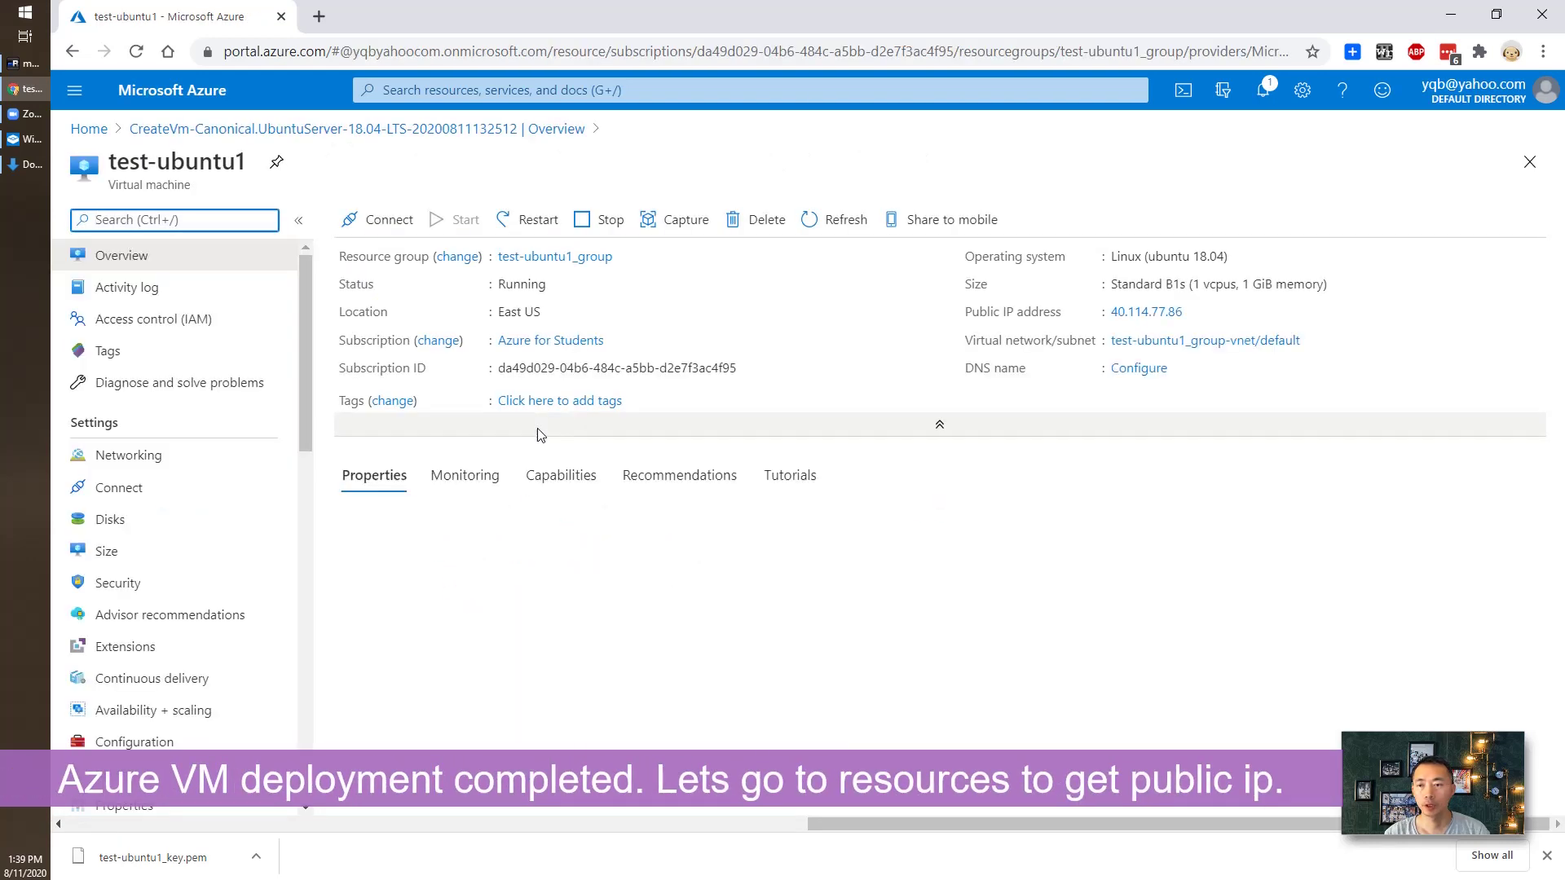
{"action": "left_click", "coordinate": [1188, 312]}
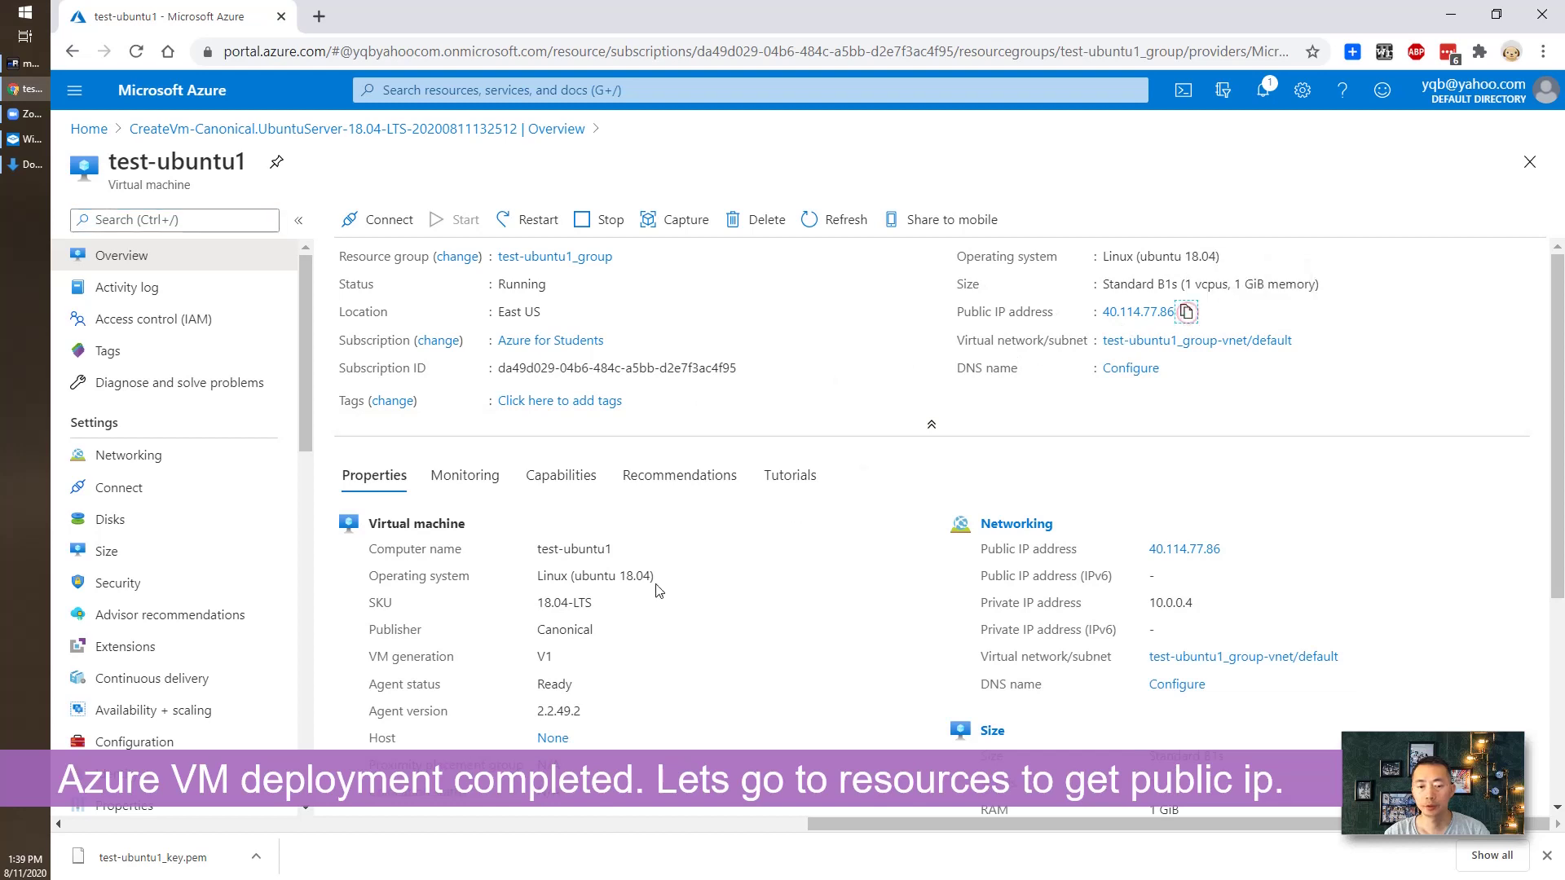
{"action": "left_click", "coordinate": [1547, 855]}
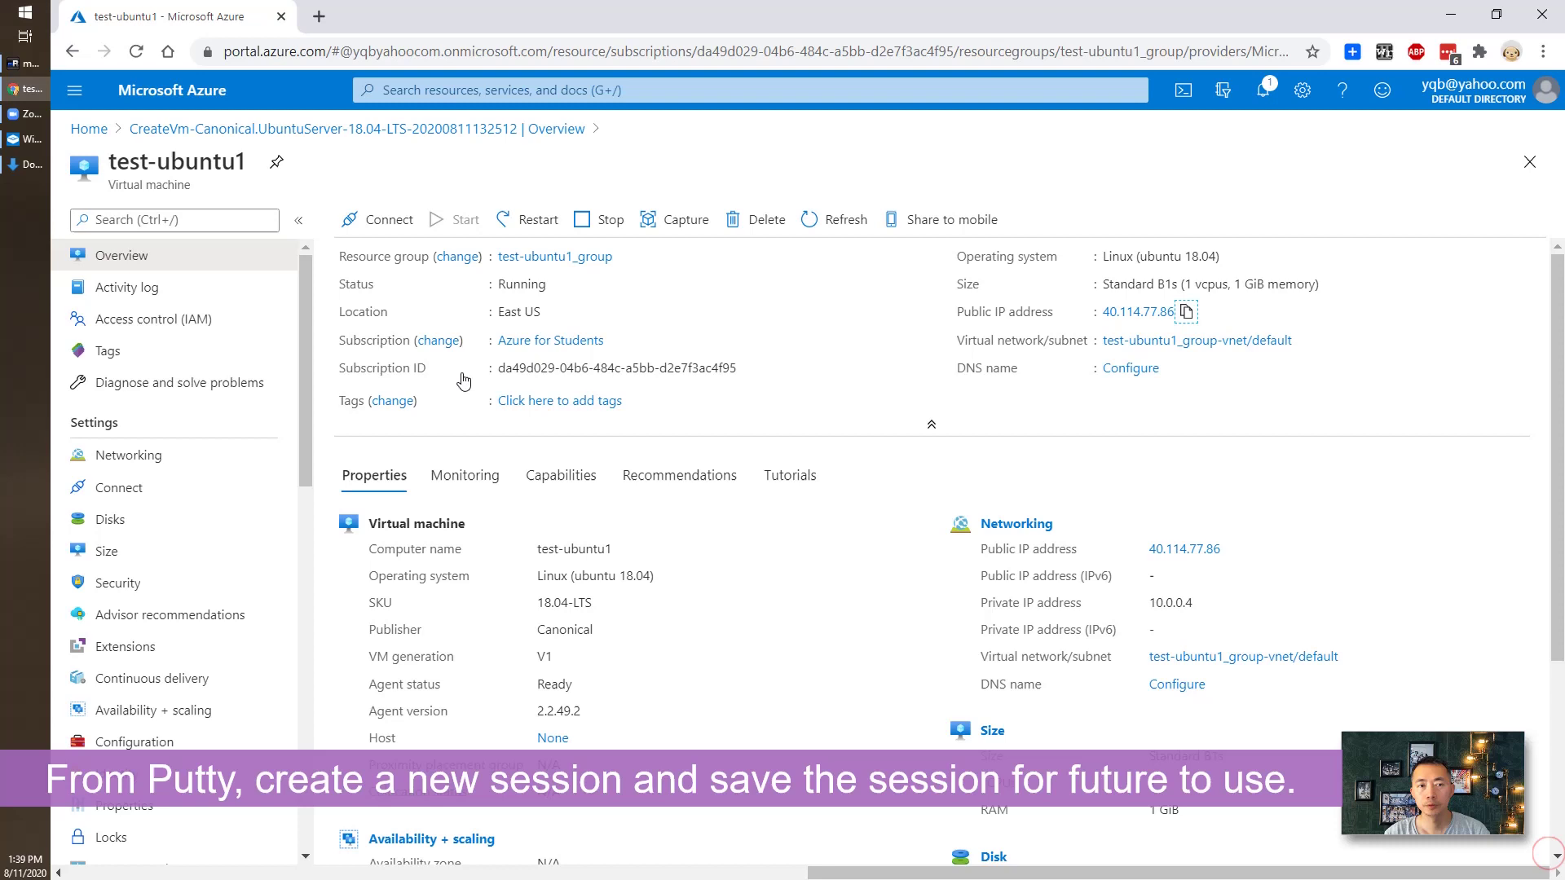
Enter 40.114.77.86 as the PuTTY host name and save it as a session of that name.
{"action": "left_click", "coordinate": [28, 142]}
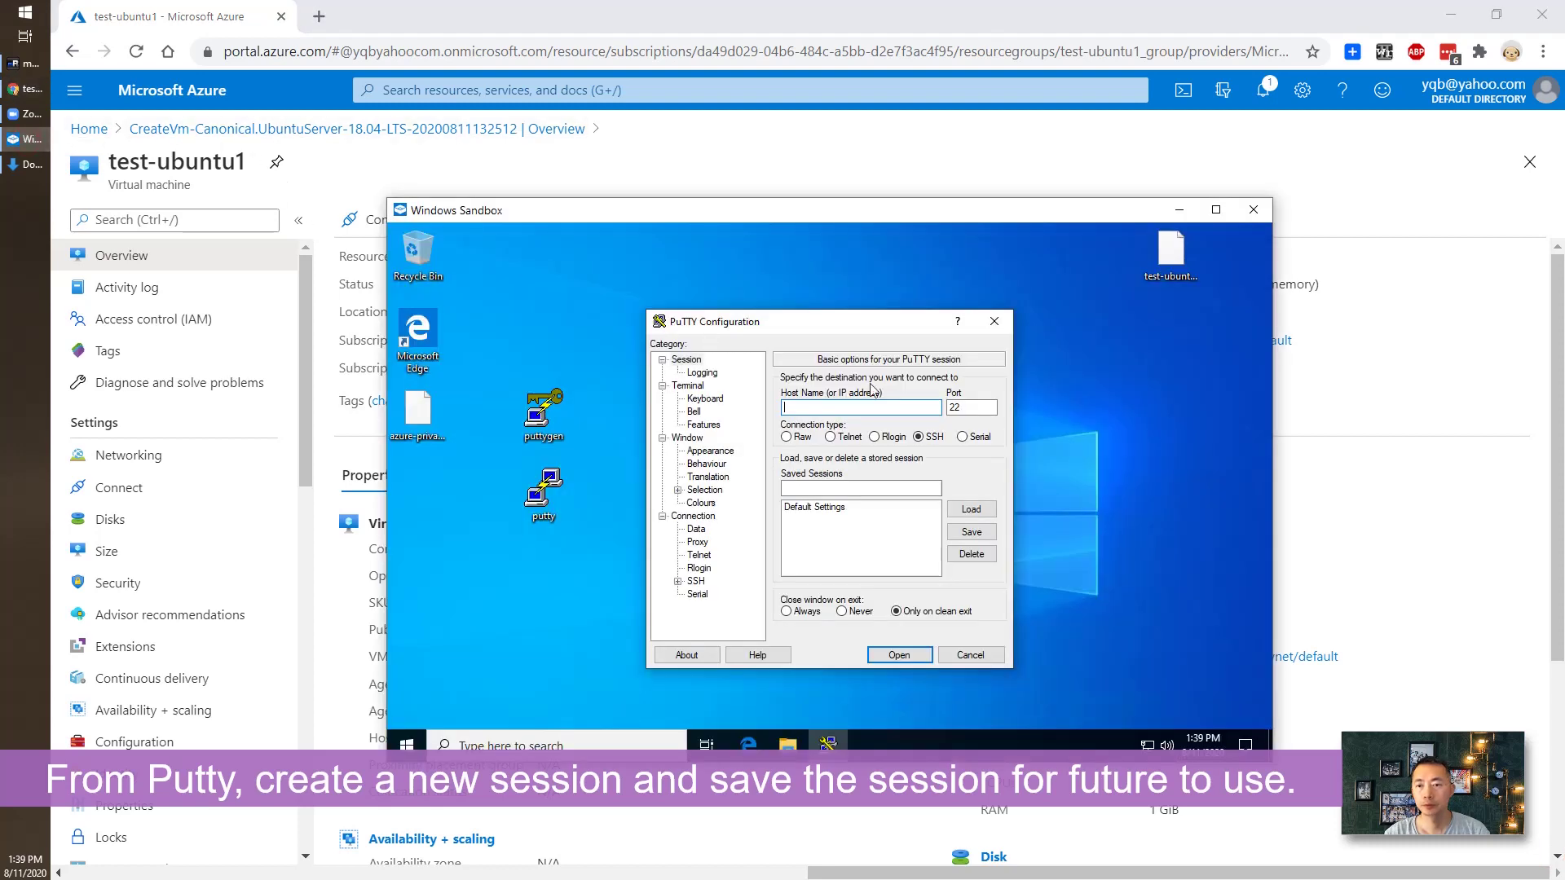
{"action": "key", "text": "ctrl+v"}
{"action": "left_click", "coordinate": [841, 490]}
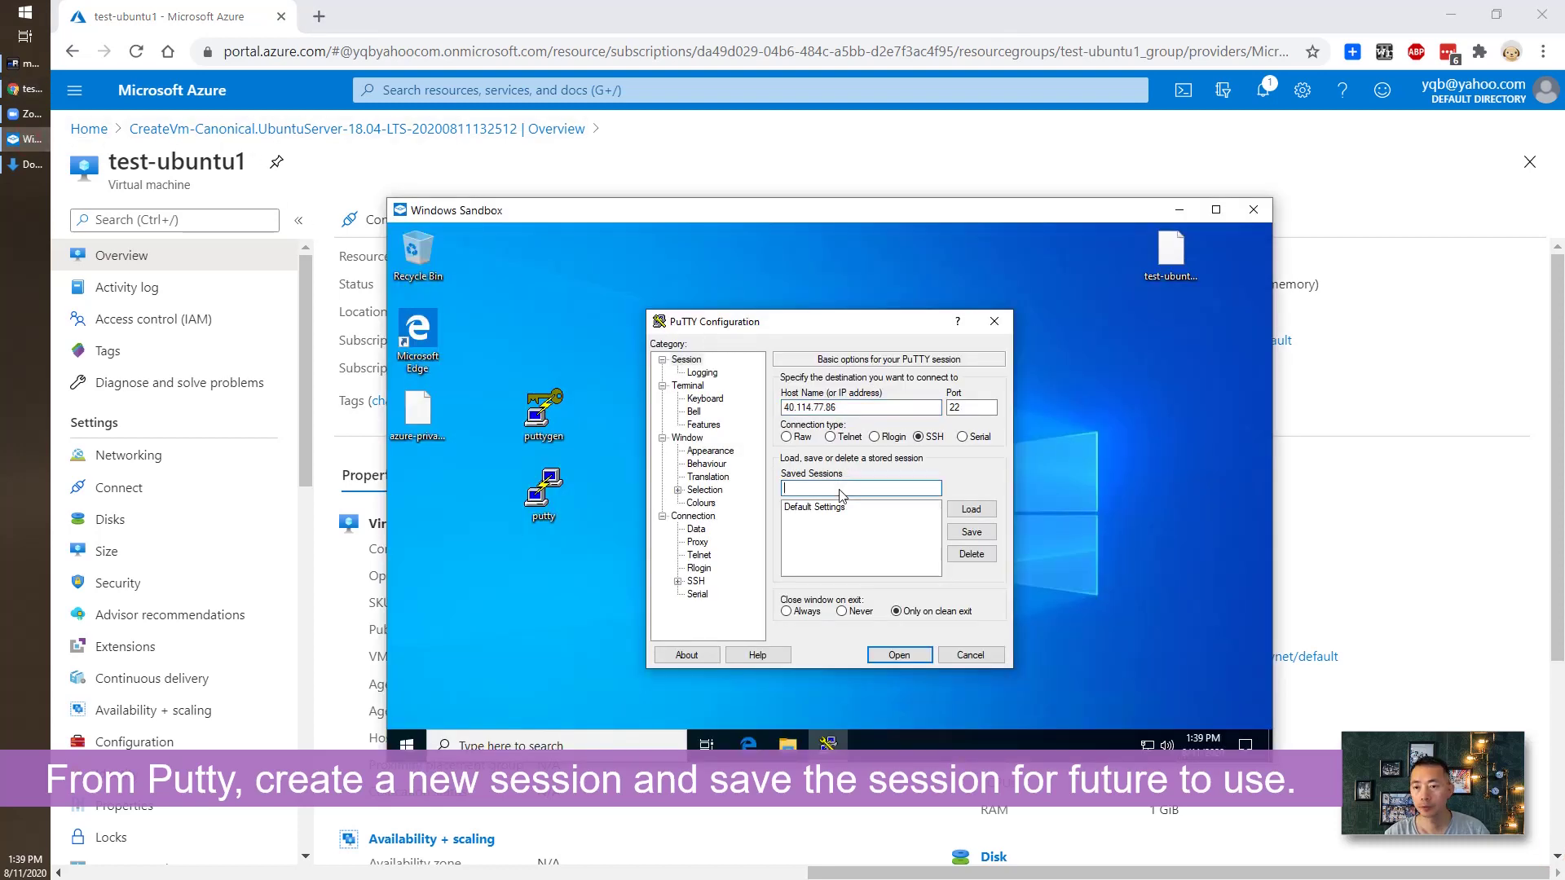
{"action": "key", "text": "ctrl+v"}
{"action": "left_click", "coordinate": [972, 532]}
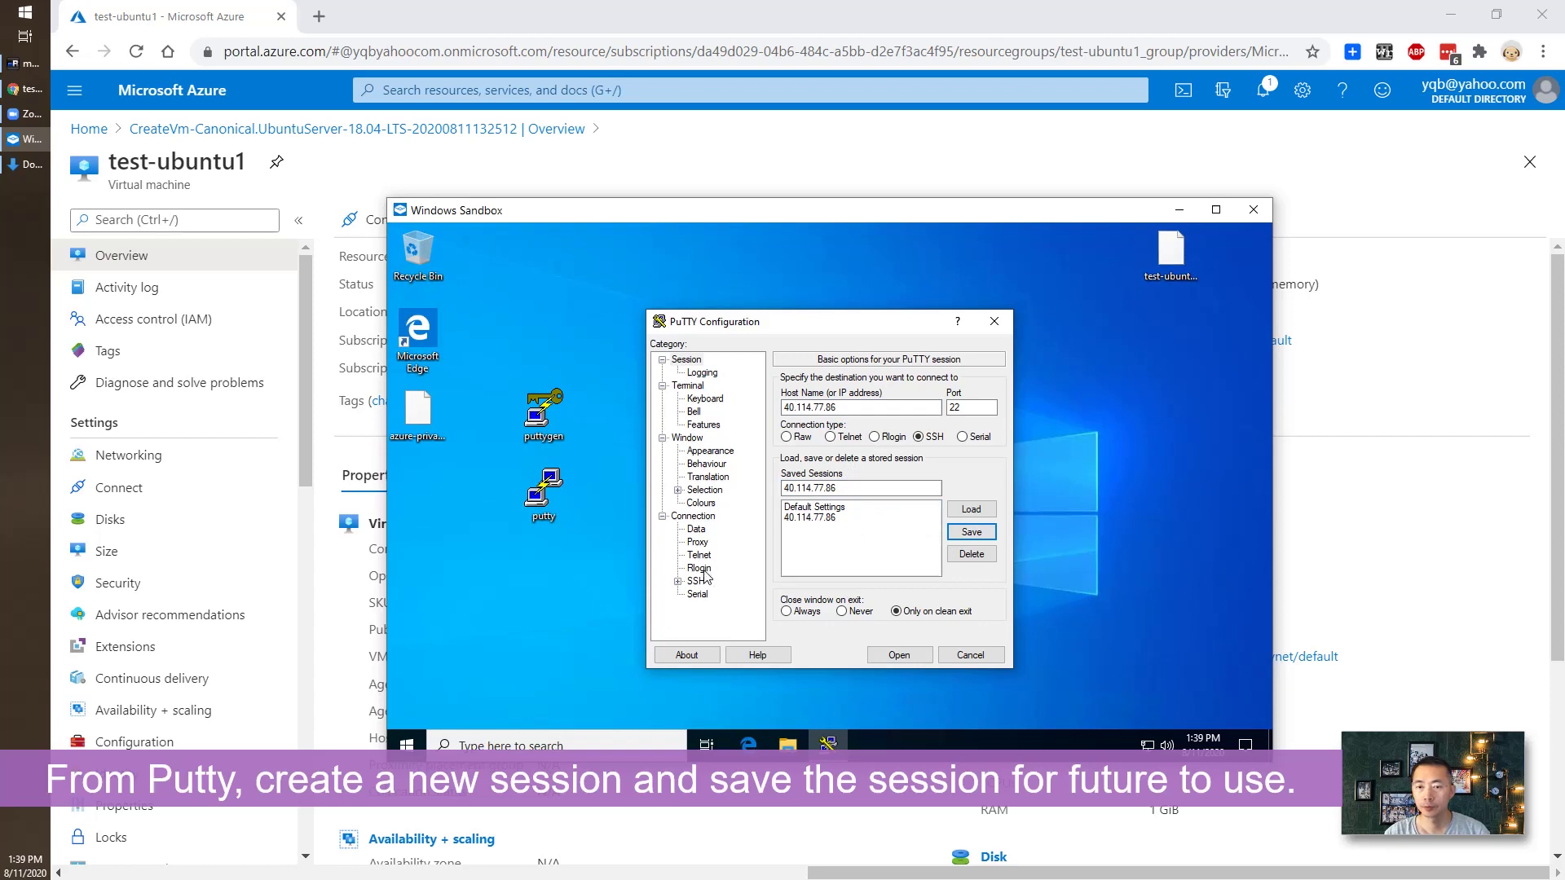
Set azure-privatekey1.ppk as the SSH auth private key and re-save the session.
{"action": "left_click", "coordinate": [677, 581]}
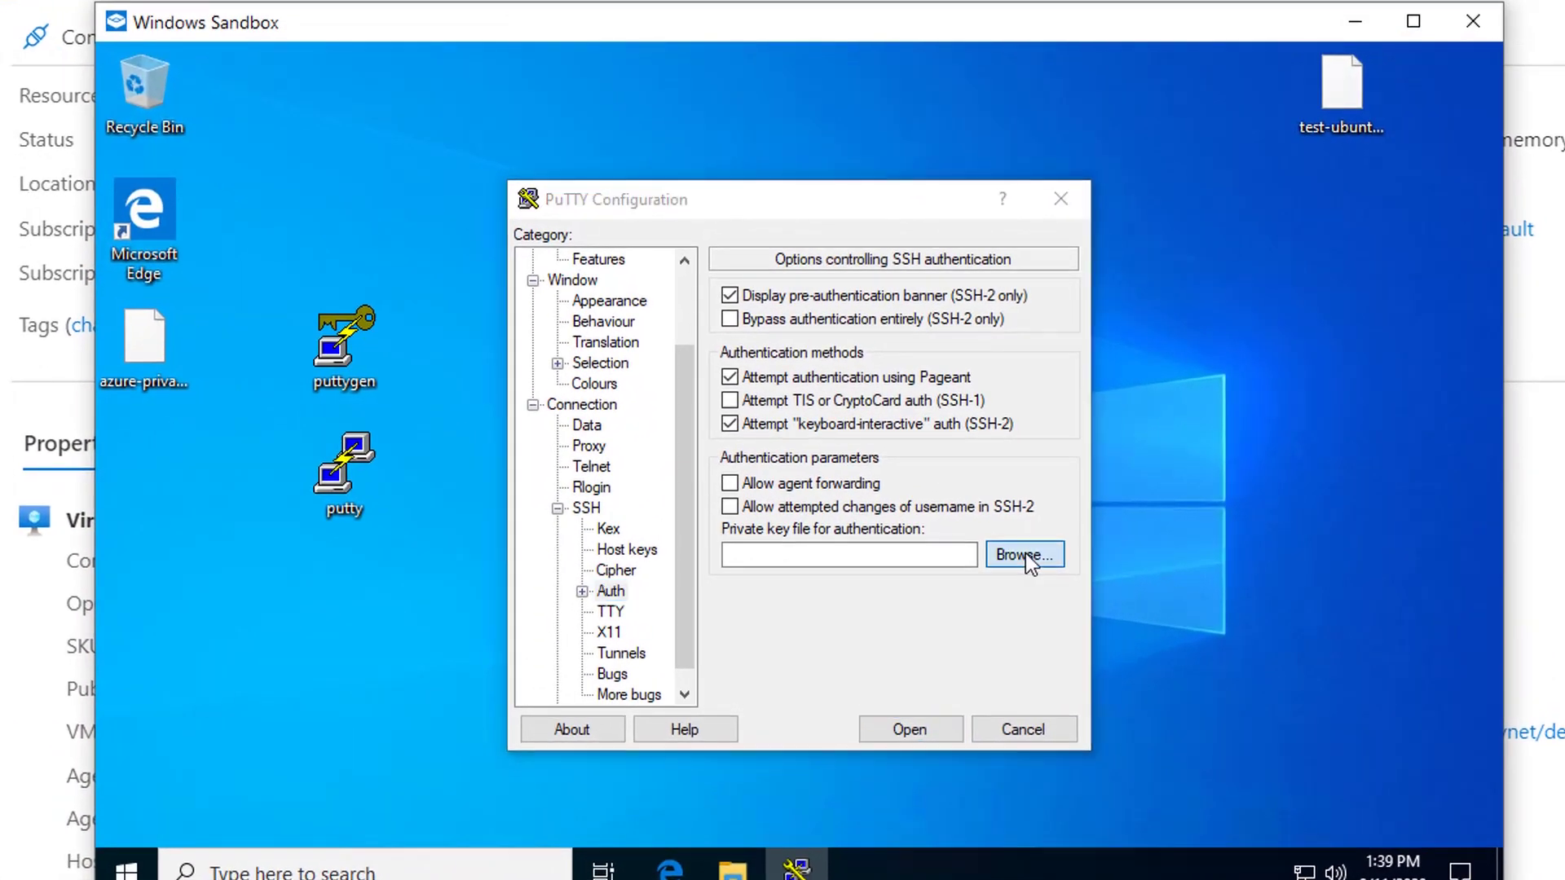
{"action": "left_click", "coordinate": [976, 546]}
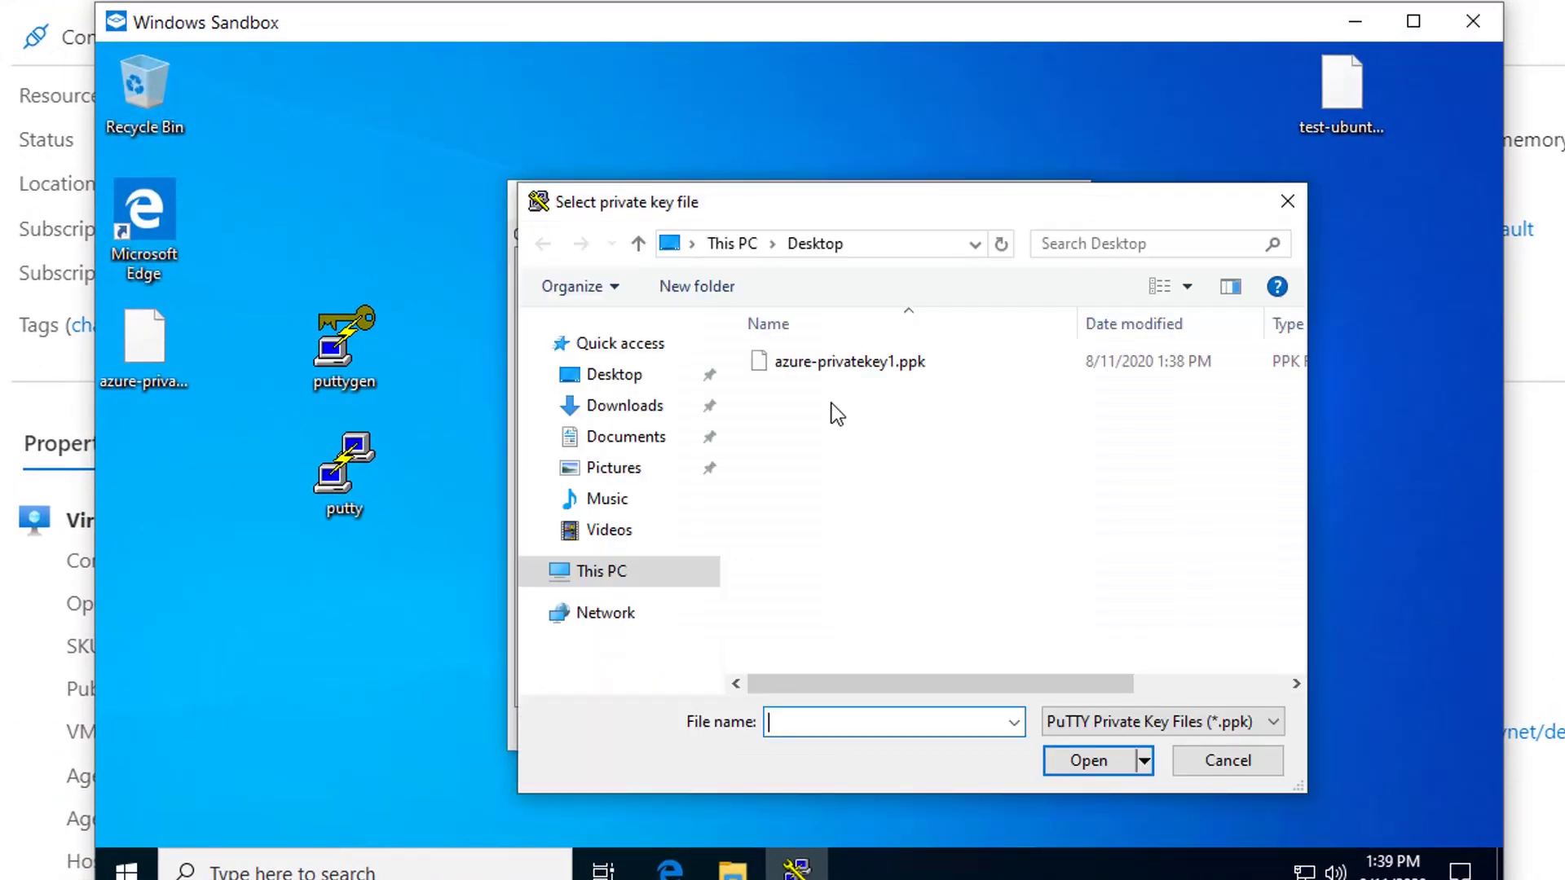
{"action": "left_click", "coordinate": [819, 372]}
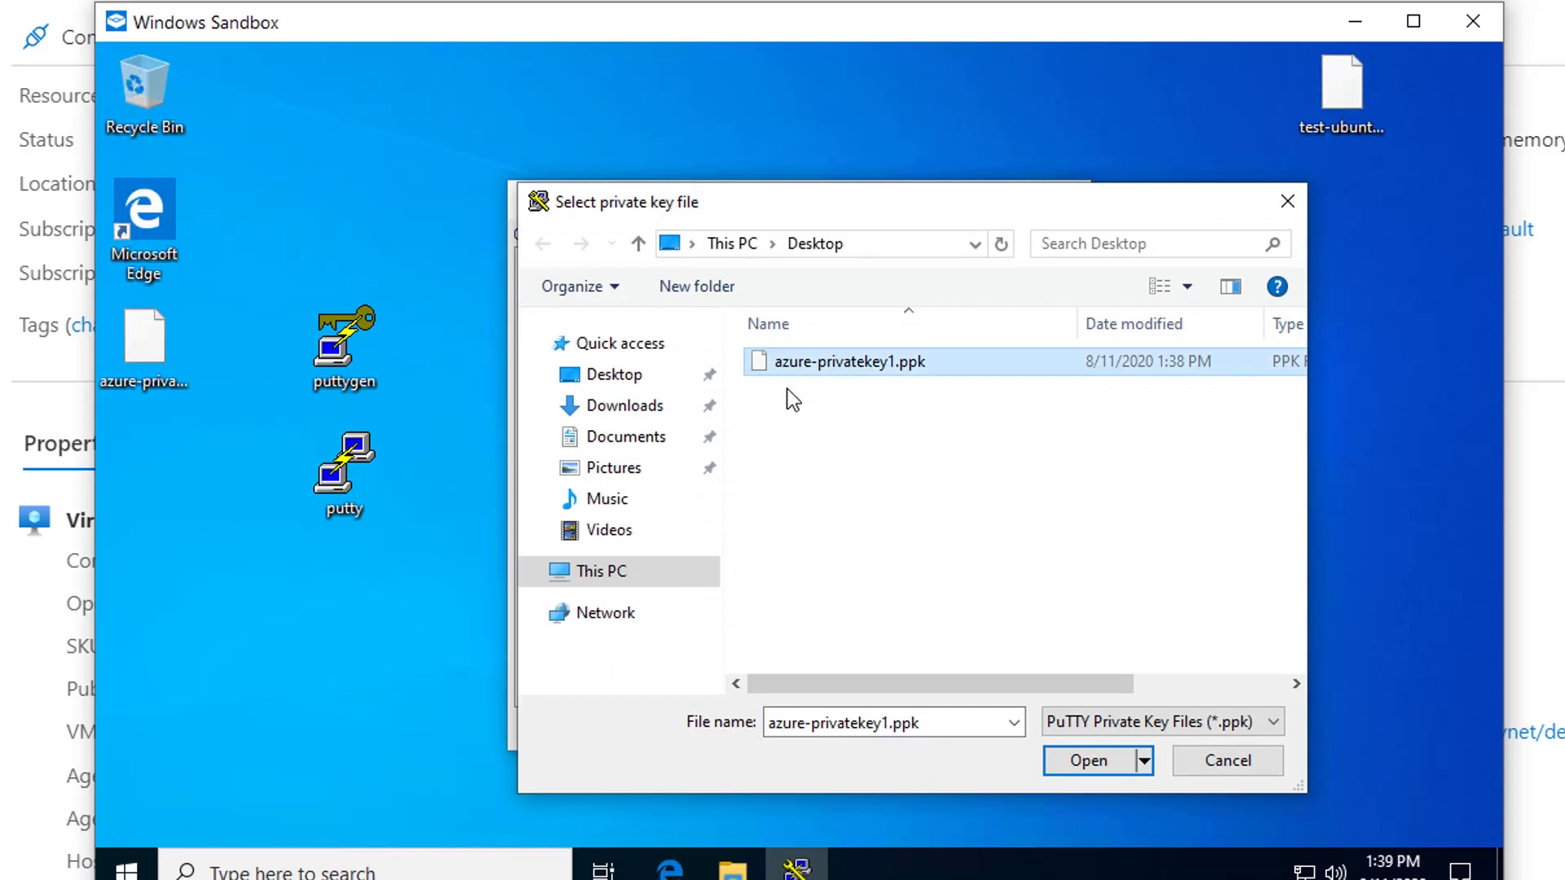
{"action": "left_click", "coordinate": [1088, 760]}
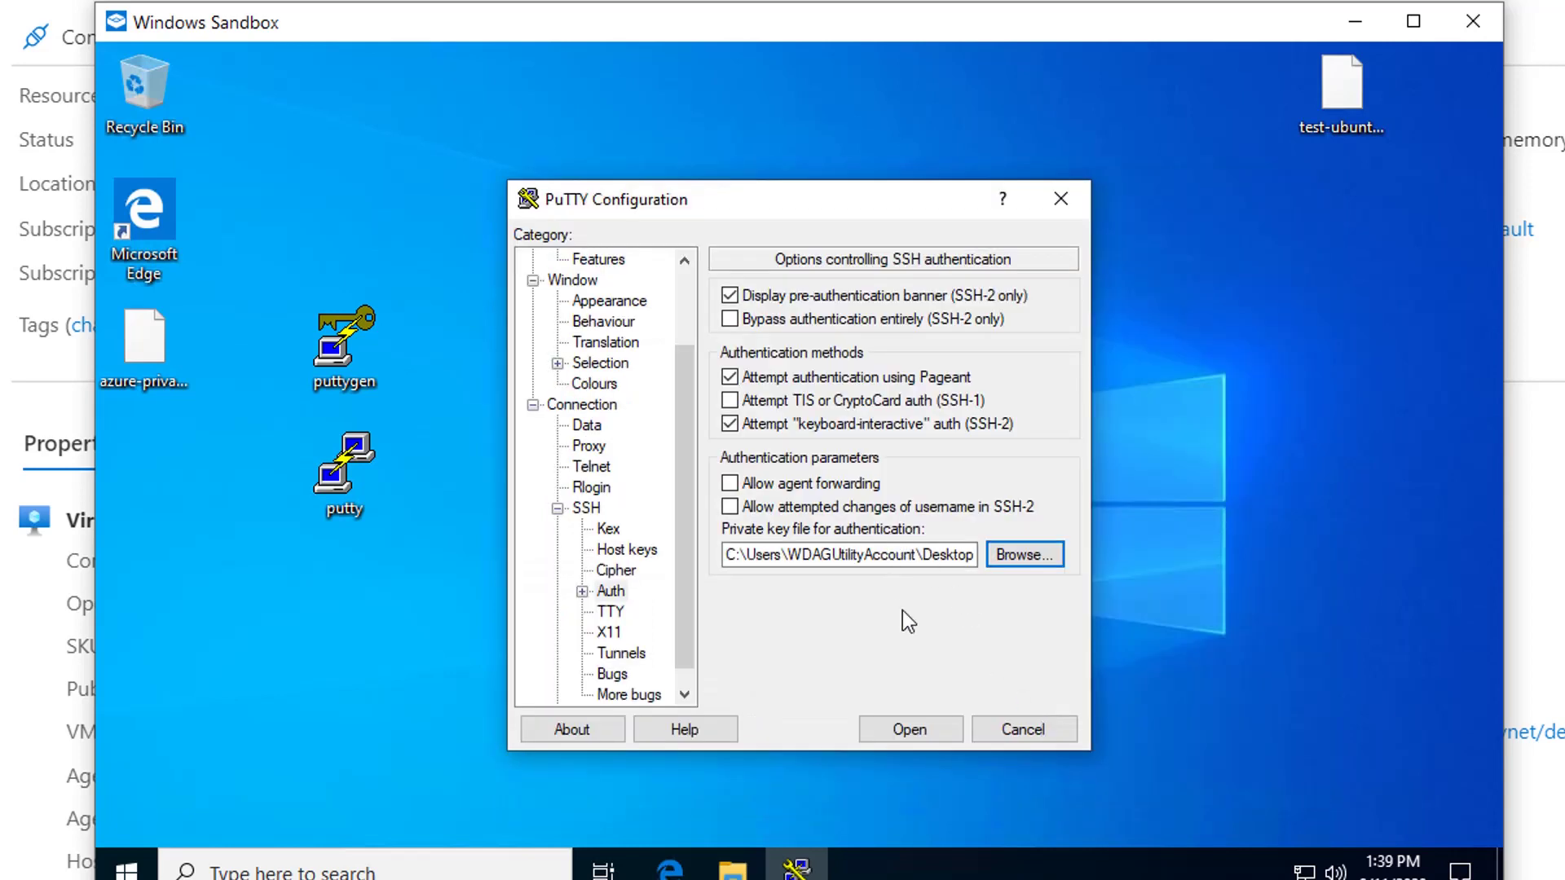
{"action": "scroll", "coordinate": [682, 295], "scroll_direction": "up", "scroll_amount": 2}
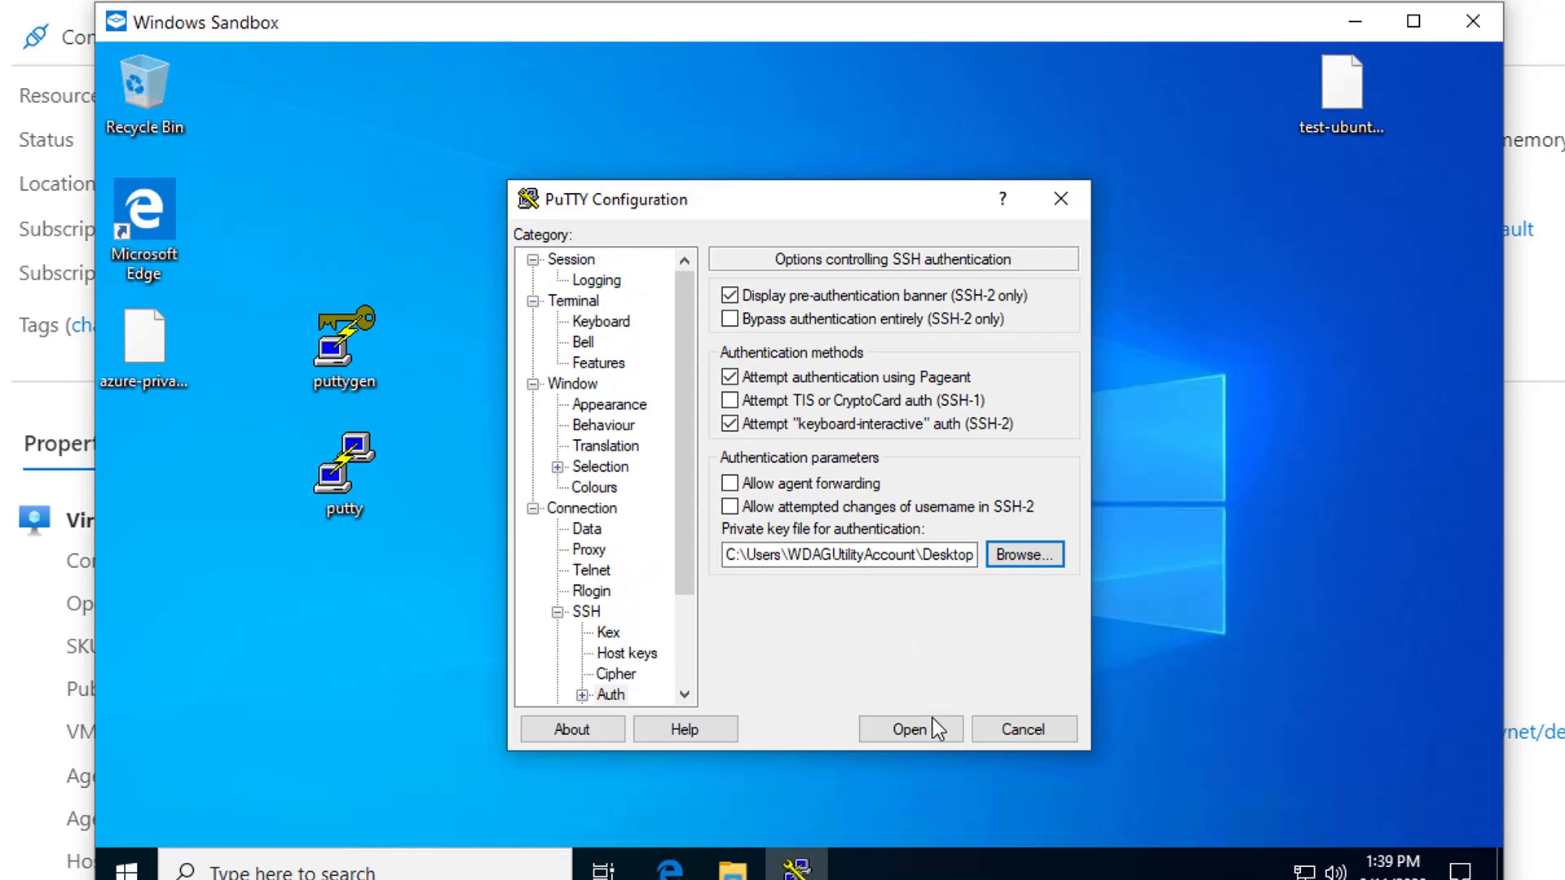
{"action": "left_click", "coordinate": [572, 262]}
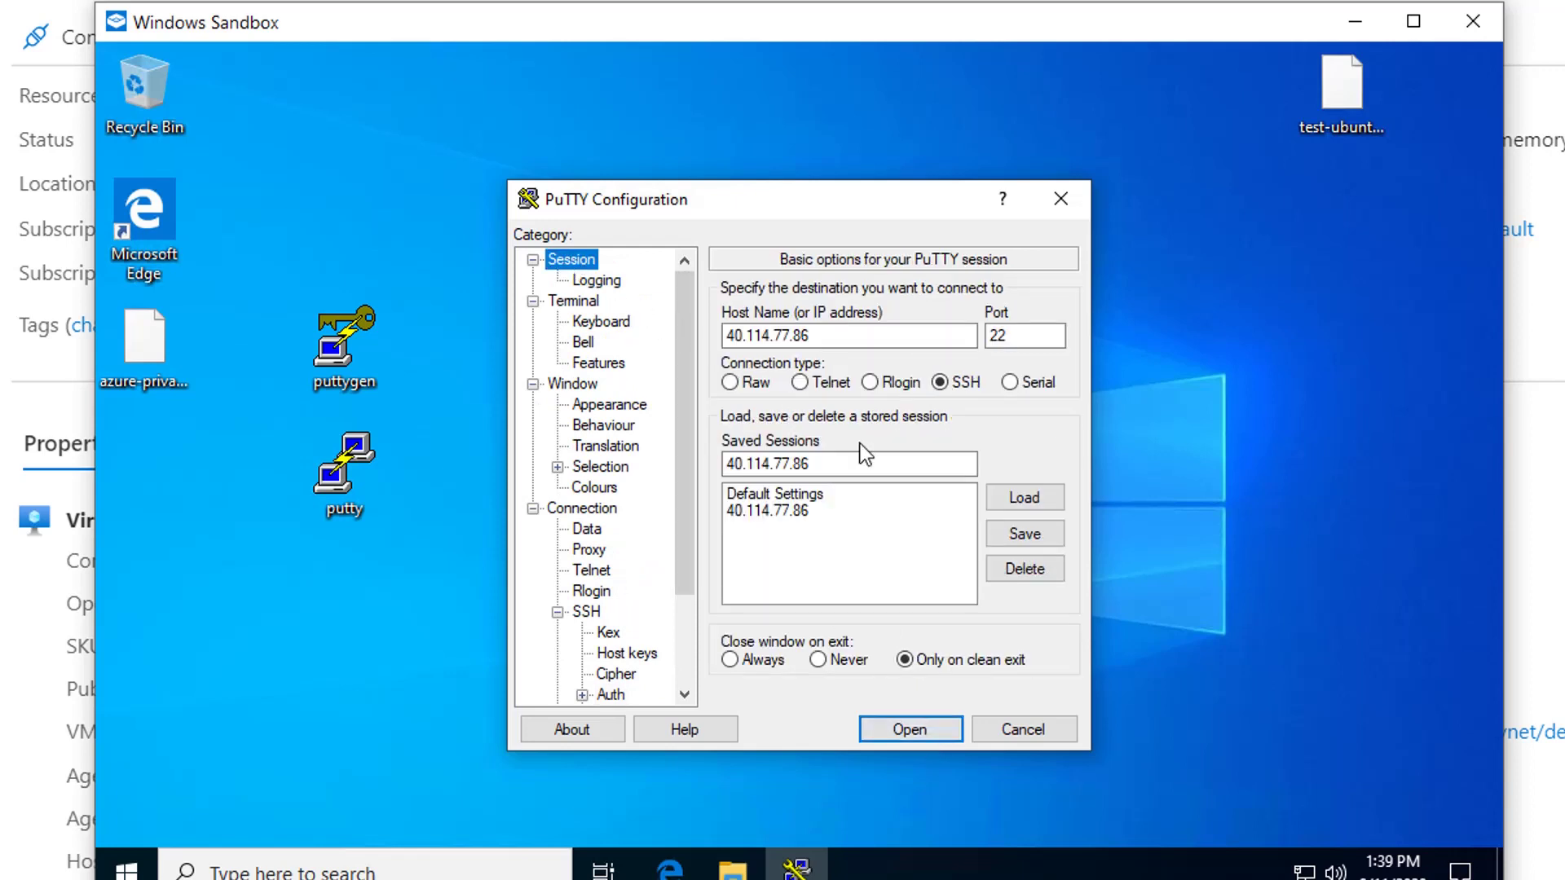
{"action": "left_click", "coordinate": [1024, 534]}
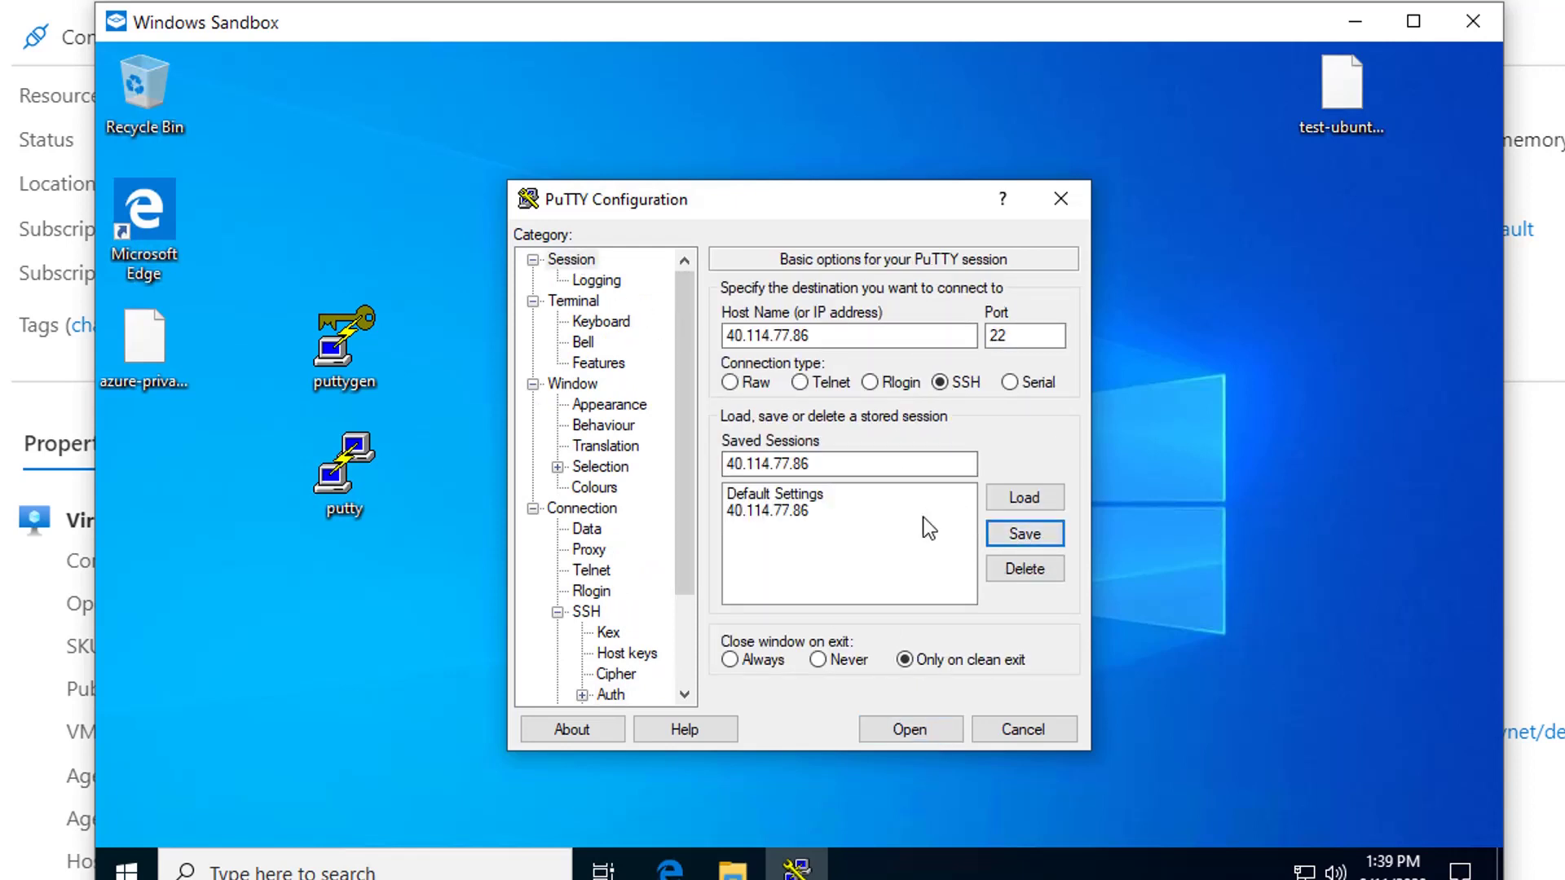
Connect to 40.114.77.86, accept the host key, and log in as netsec.
{"action": "left_click", "coordinate": [911, 729]}
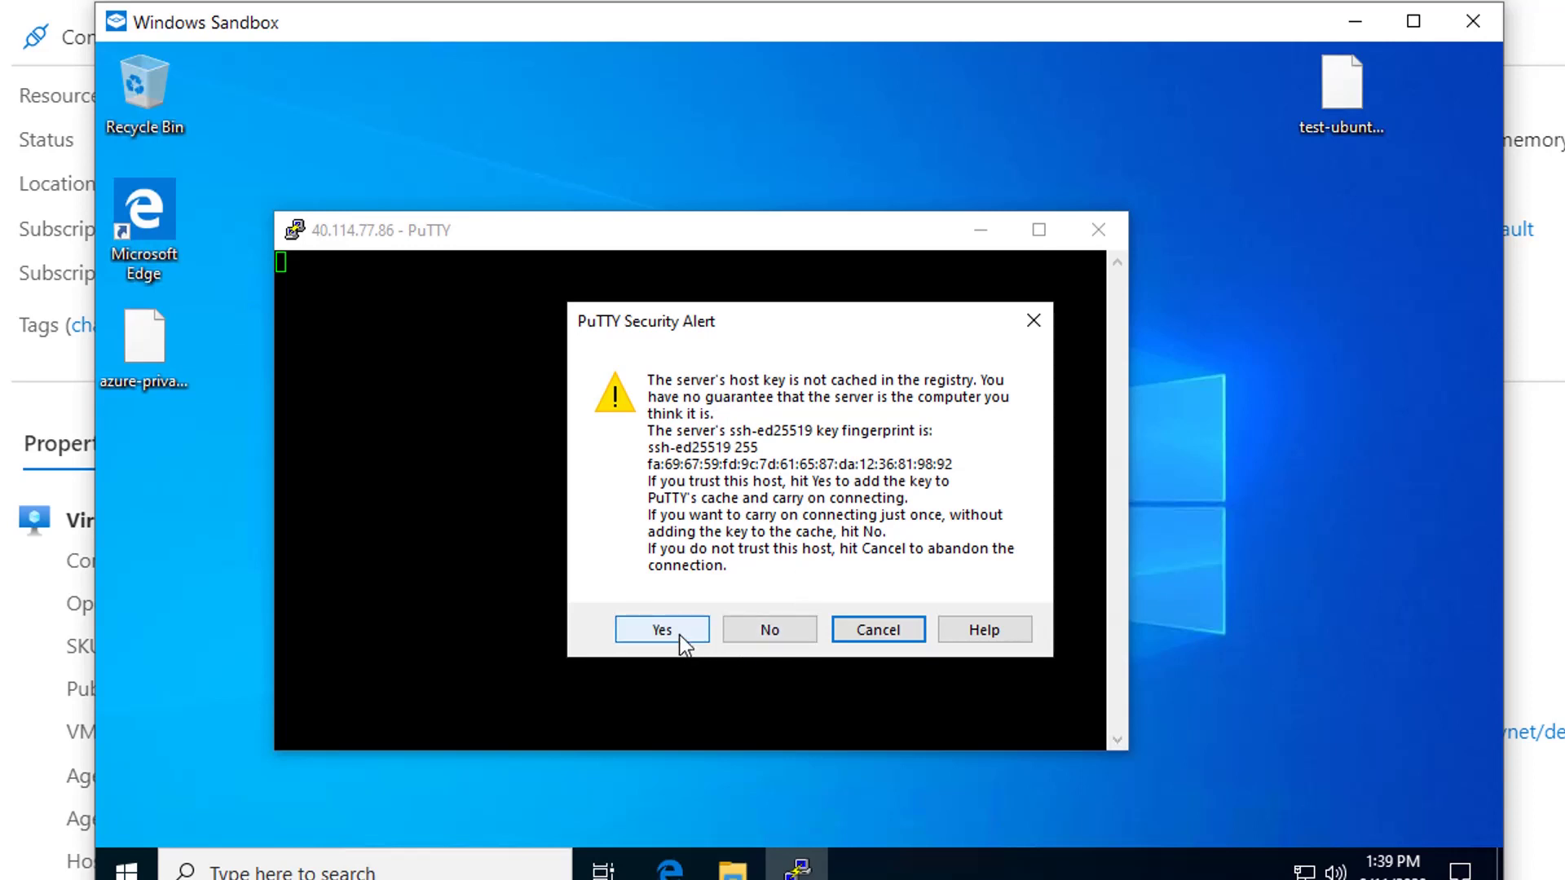
{"action": "left_click", "coordinate": [682, 640]}
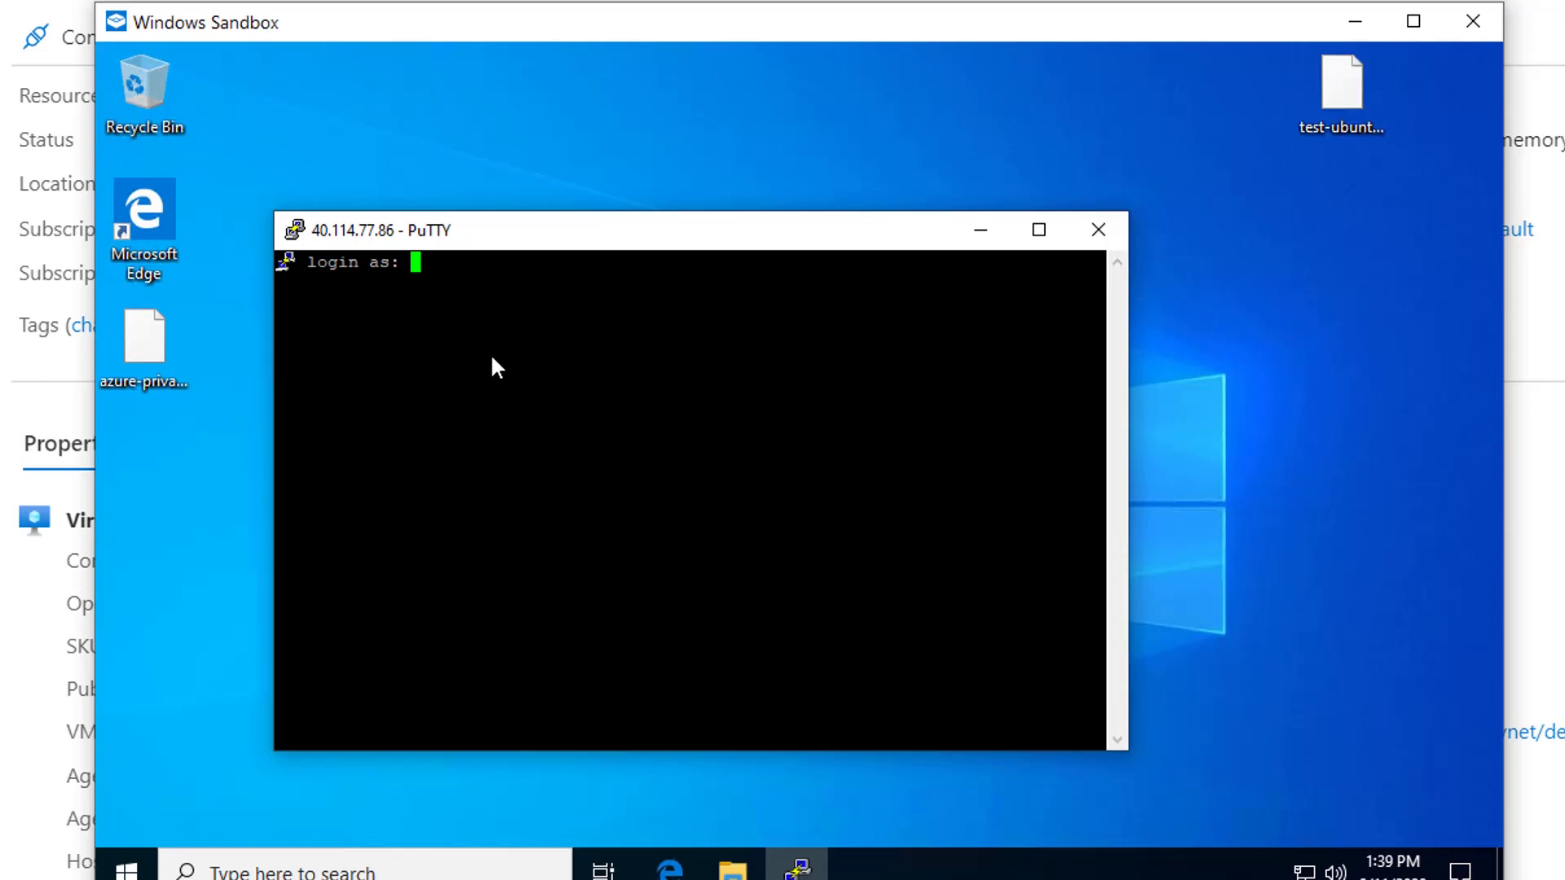
{"action": "type", "text": "netscec"}
{"action": "key", "text": "Return"}
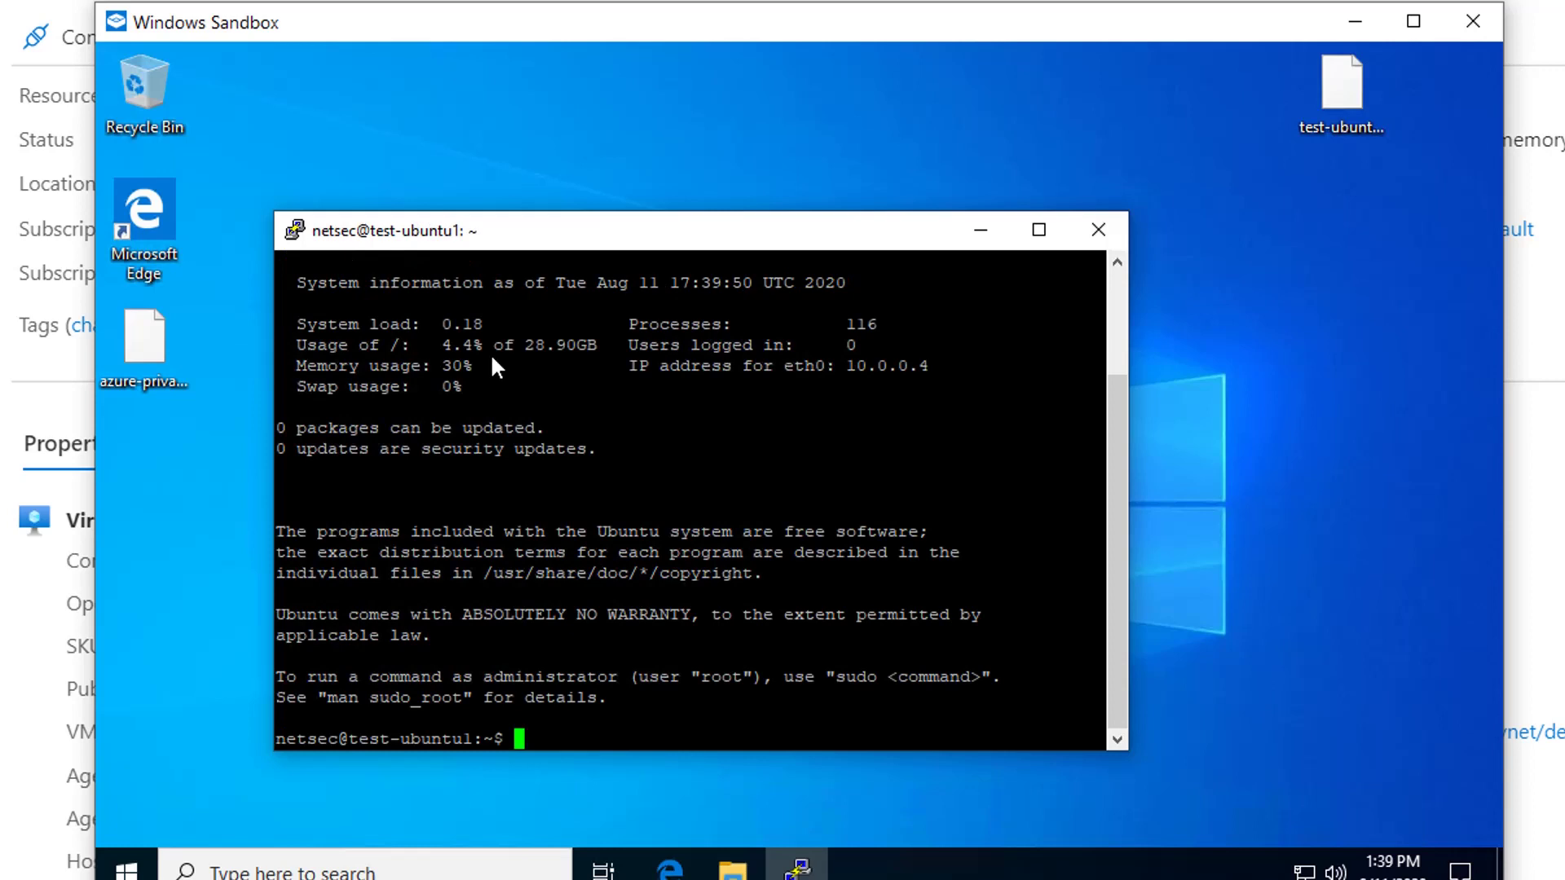
Scroll up to verify the 'Authenticating with public key' line in the terminal.
{"action": "scroll", "coordinate": [493, 358], "scroll_direction": "up", "scroll_amount": 2}
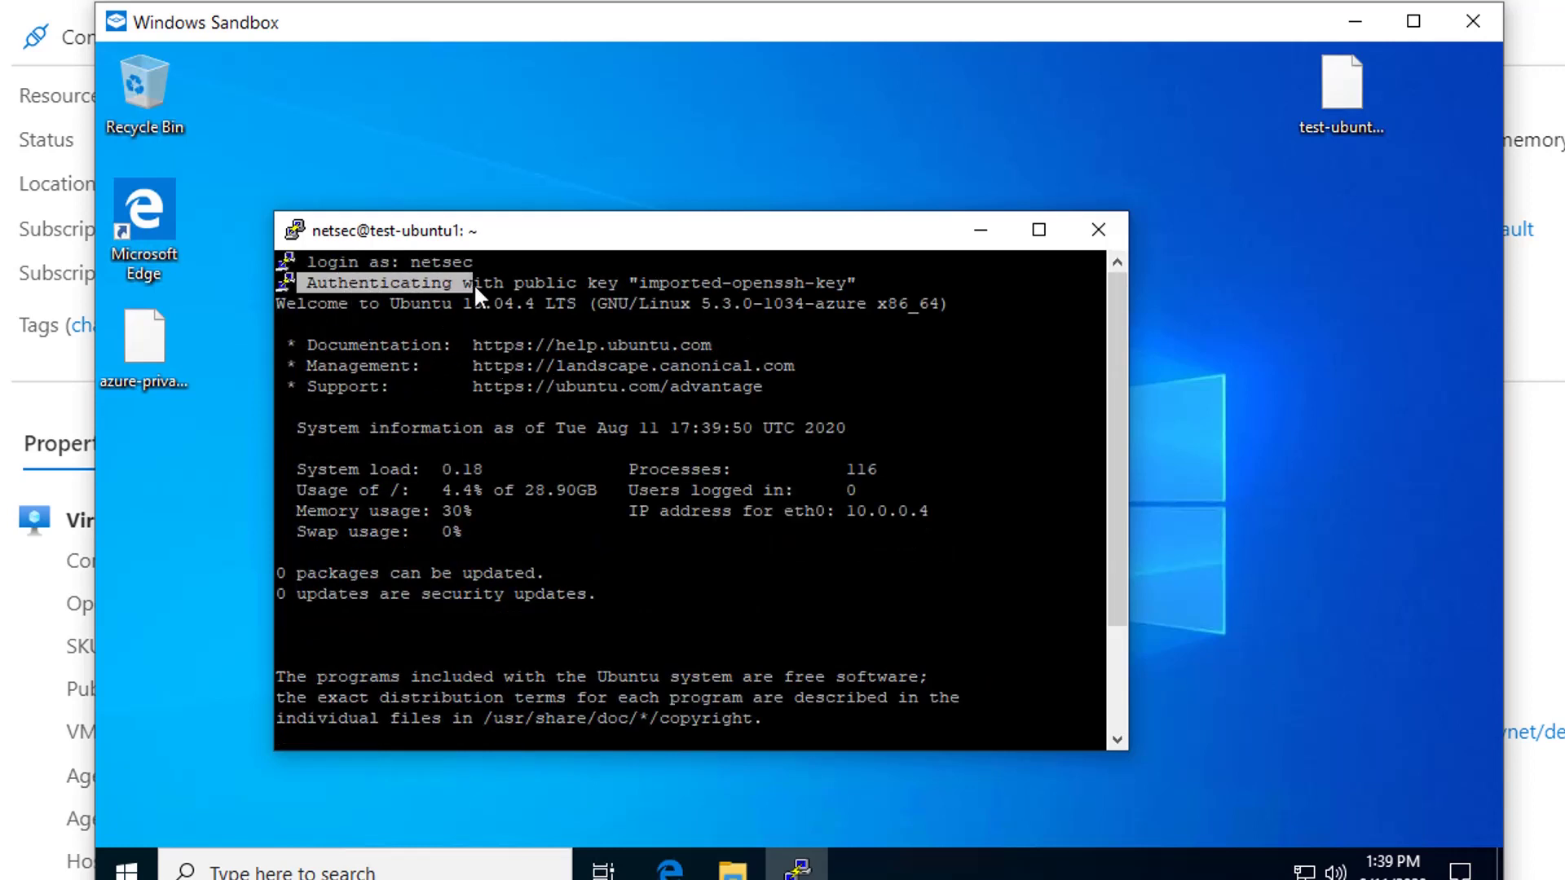
{"action": "left_click_drag", "start_coordinate": [740, 294], "coordinate": [908, 288]}
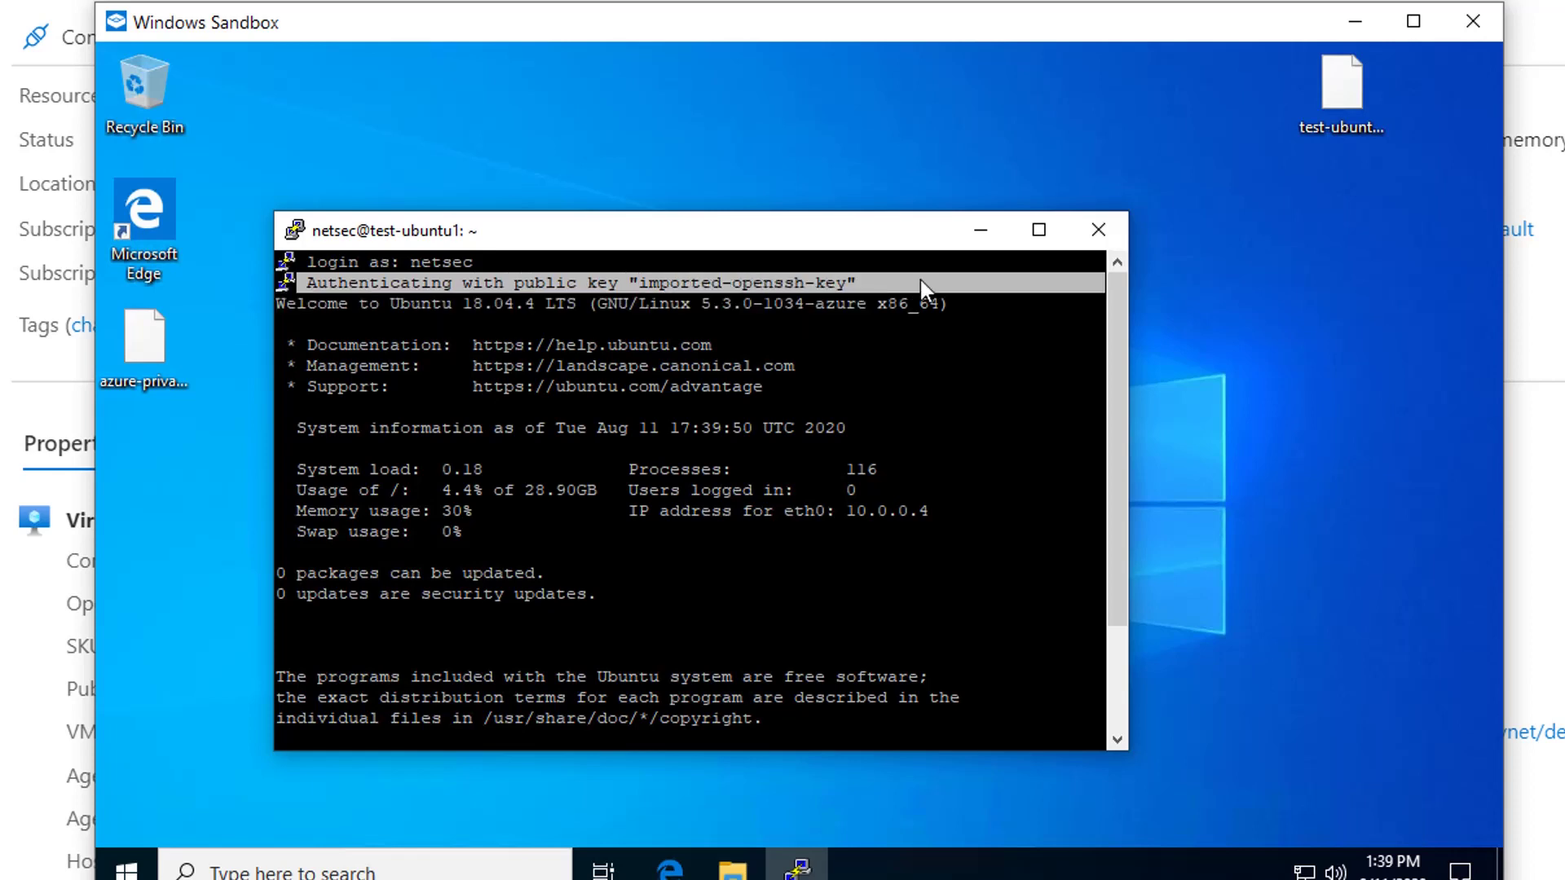
{"action": "scroll", "coordinate": [921, 383], "scroll_direction": "down", "scroll_amount": 3}
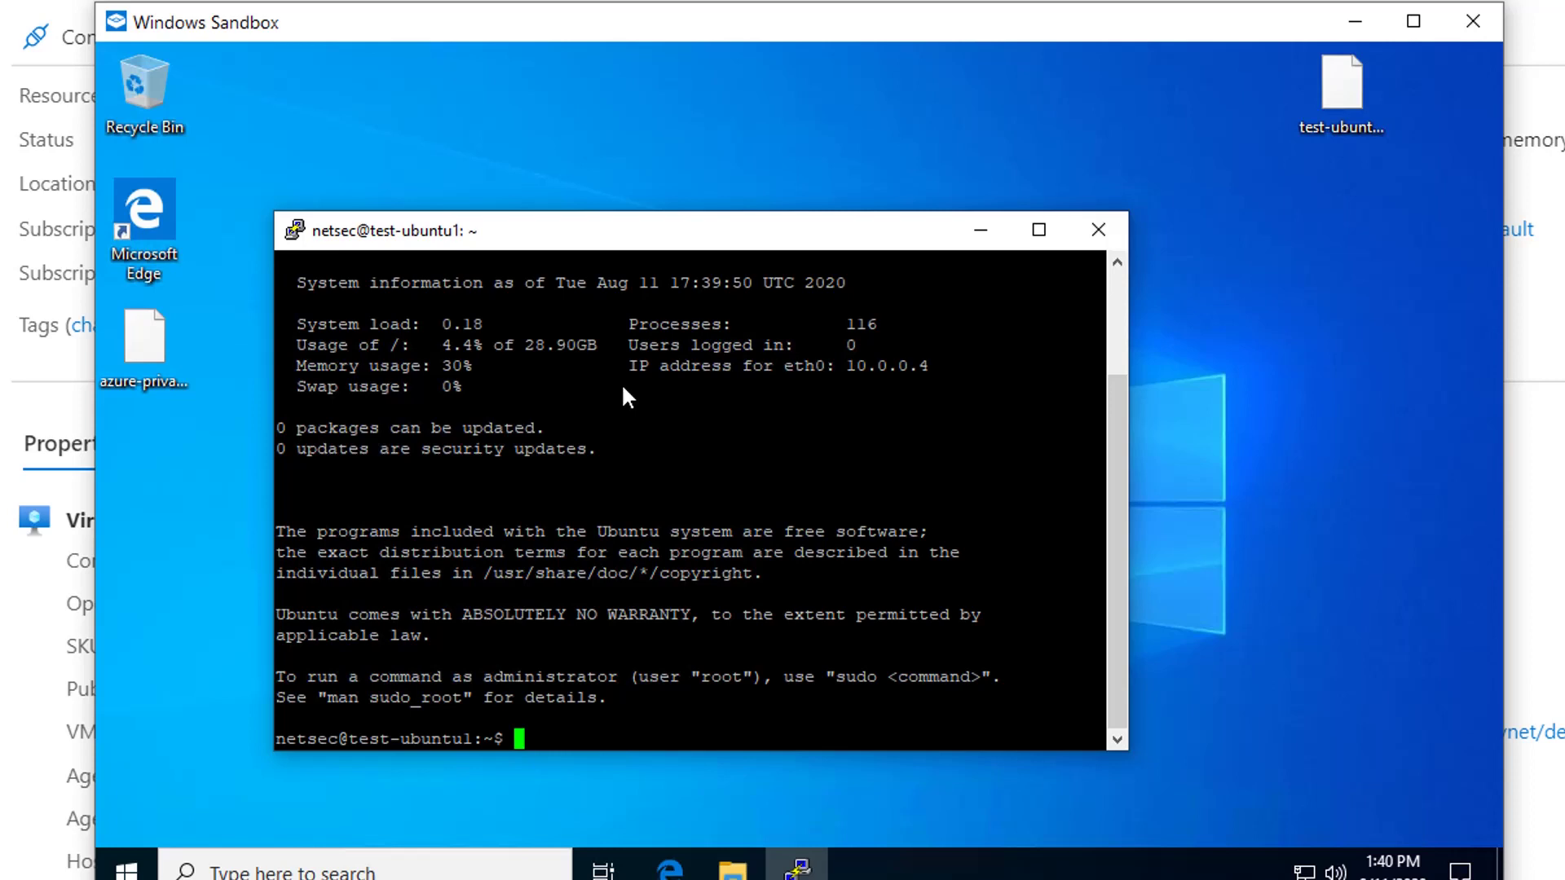
{"action": "left_click", "coordinate": [1116, 296]}
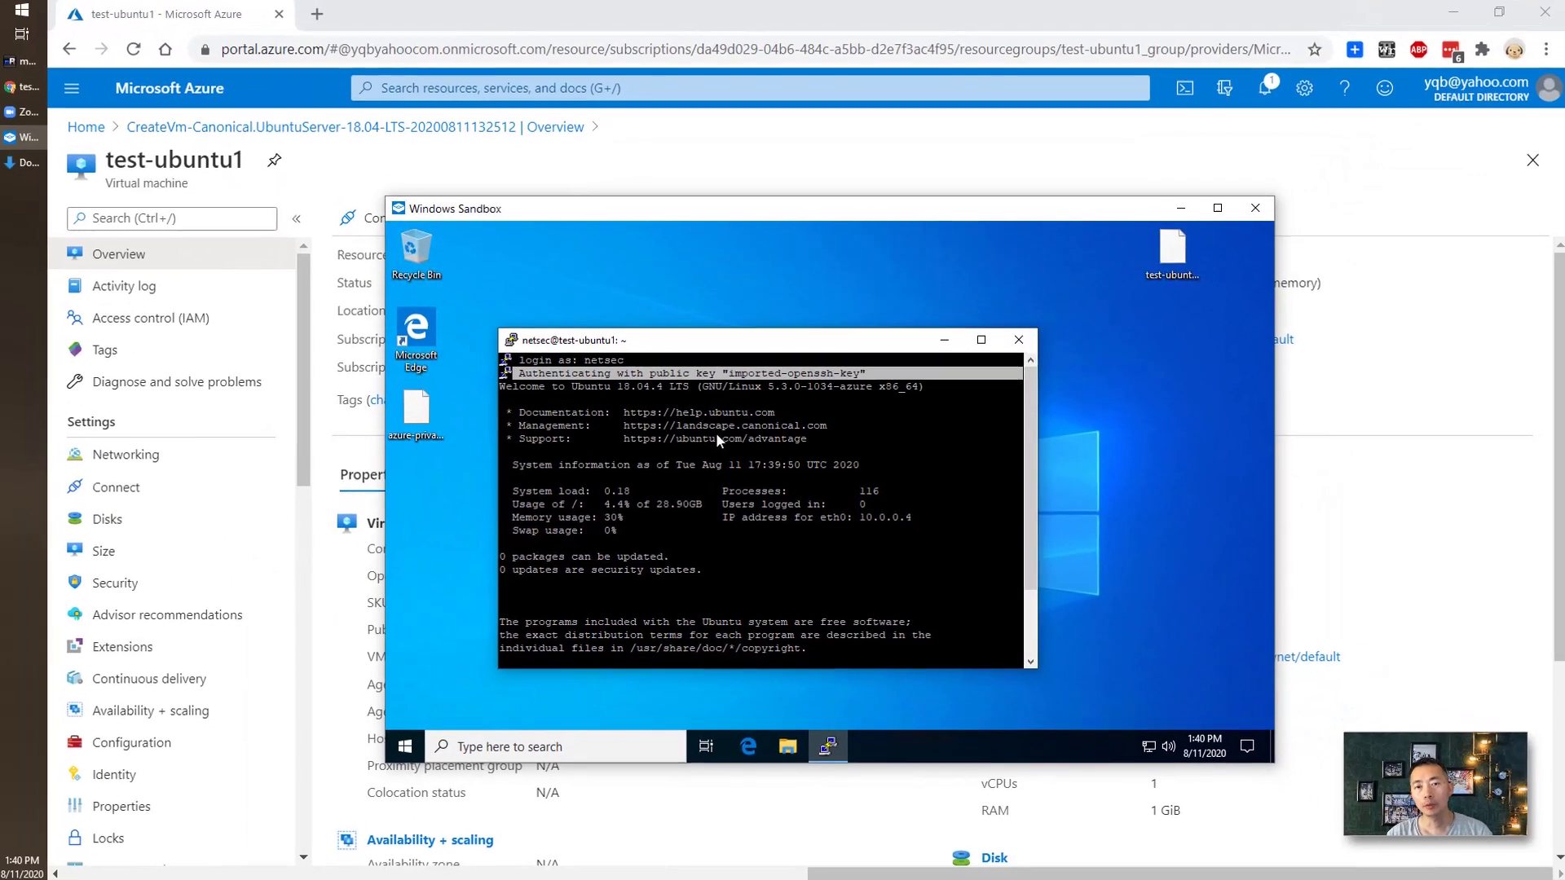
Open the Accounts page in the PVWA session and start the Add Account wizard.
{"action": "left_click", "coordinate": [25, 64]}
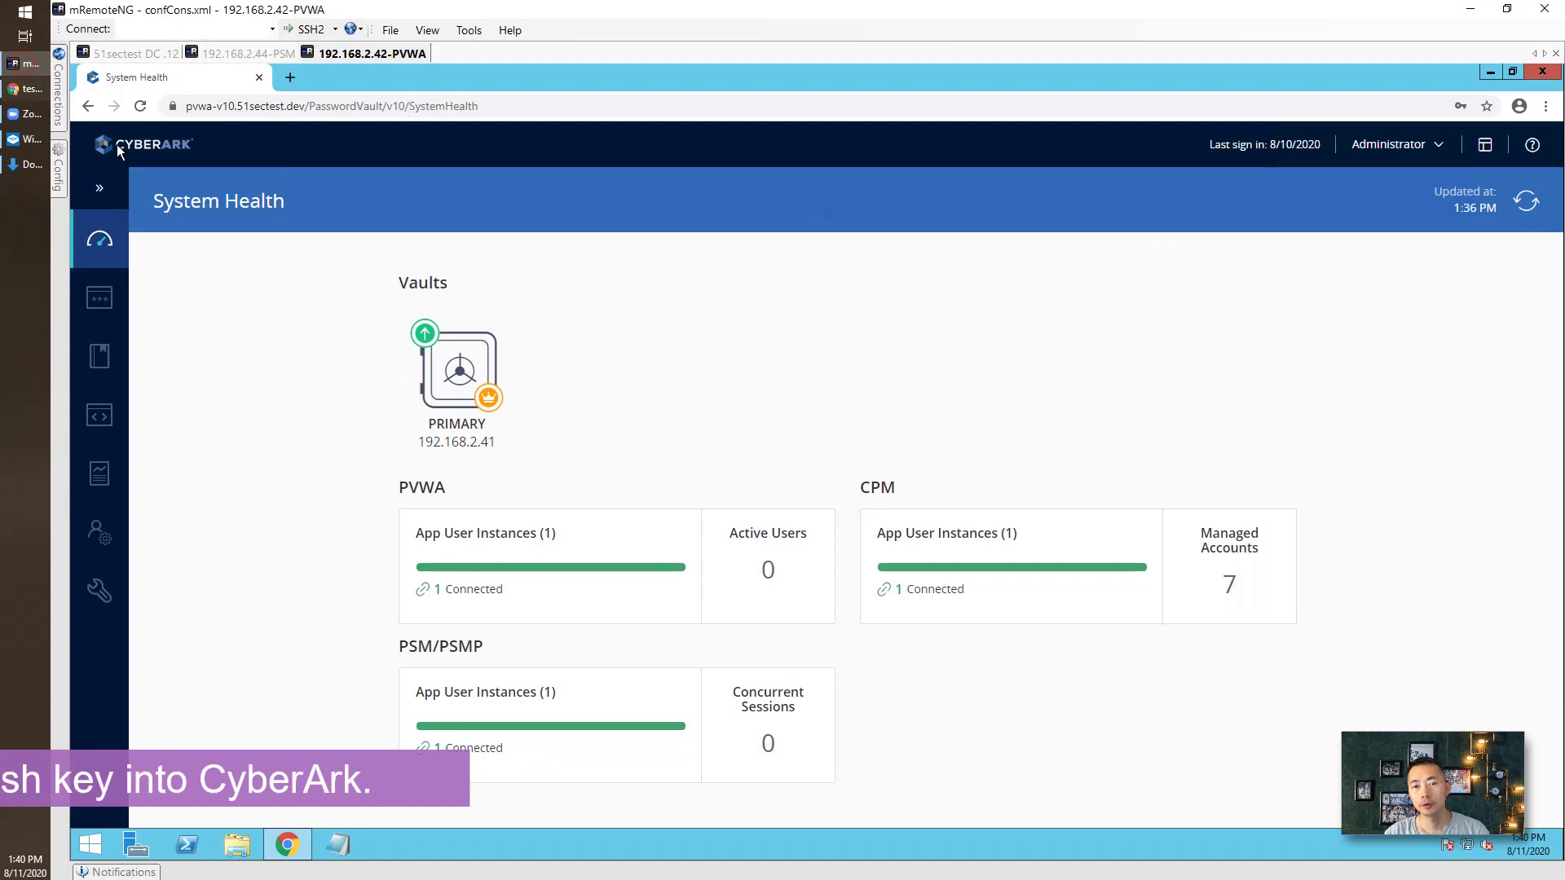
{"action": "left_click", "coordinate": [101, 297]}
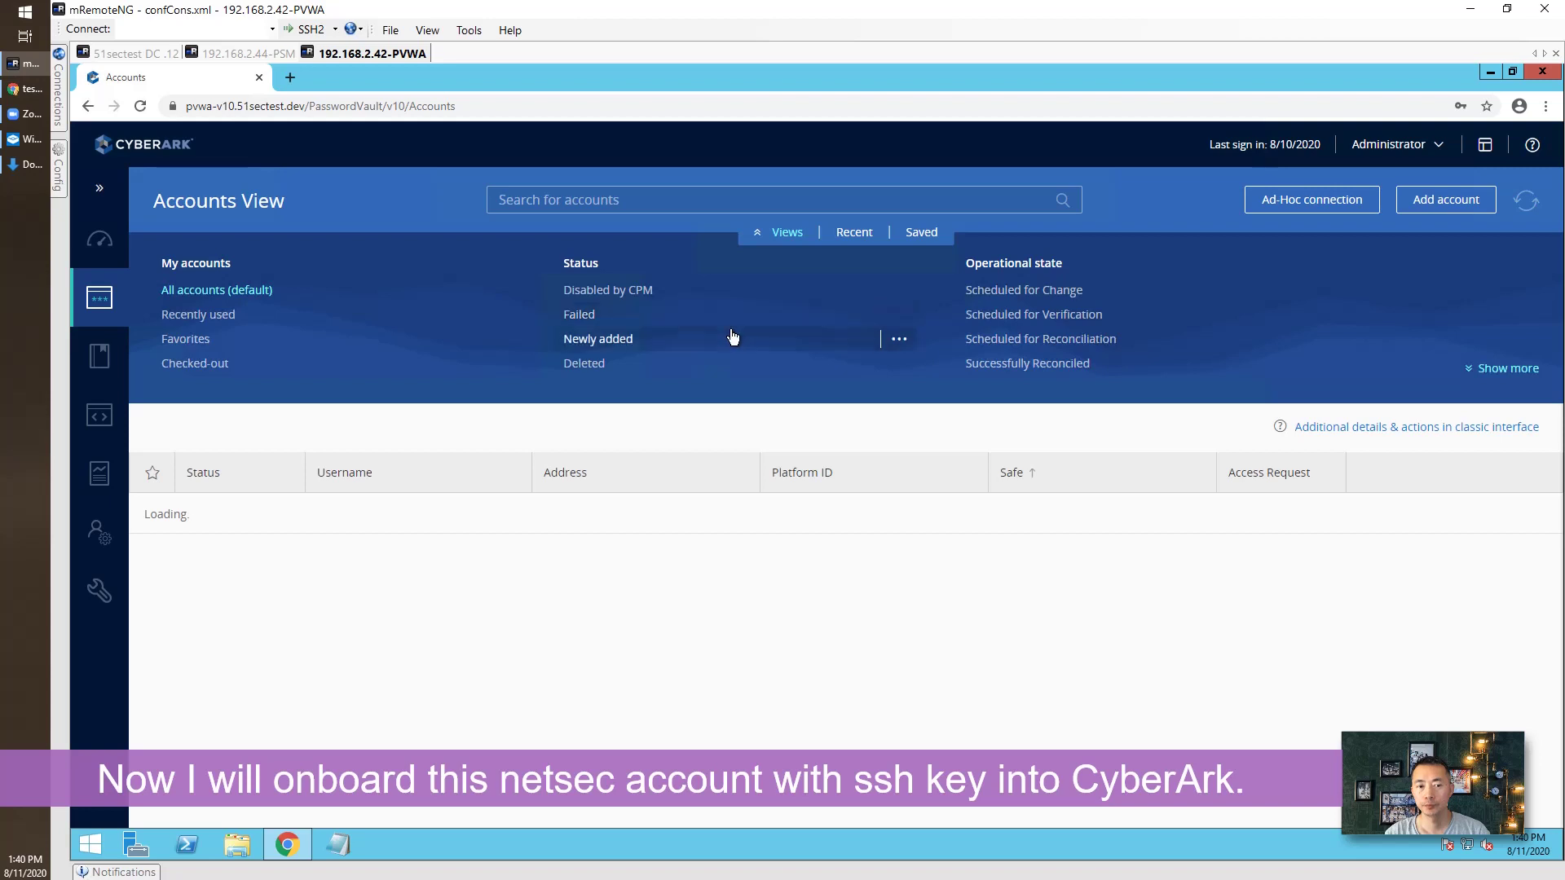
{"action": "left_click", "coordinate": [1434, 200]}
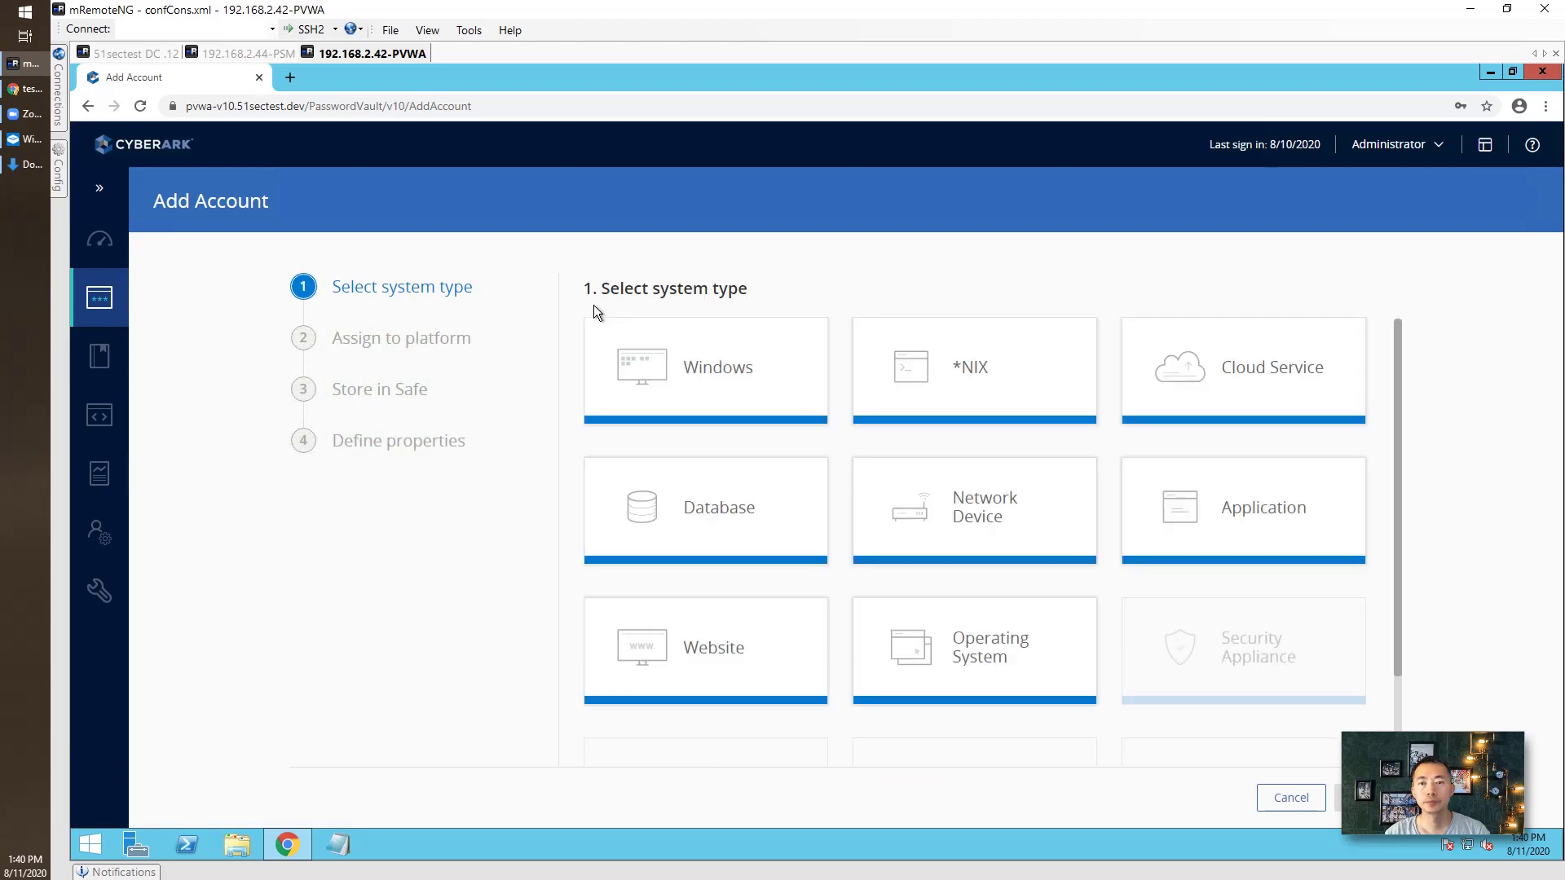
Pick *NIX, the 51Sec Unix Via SSH Keys platform, and the safe-user-v10-1 safe.
{"action": "mouse_move", "coordinate": [660, 359]}
{"action": "left_click", "coordinate": [939, 365]}
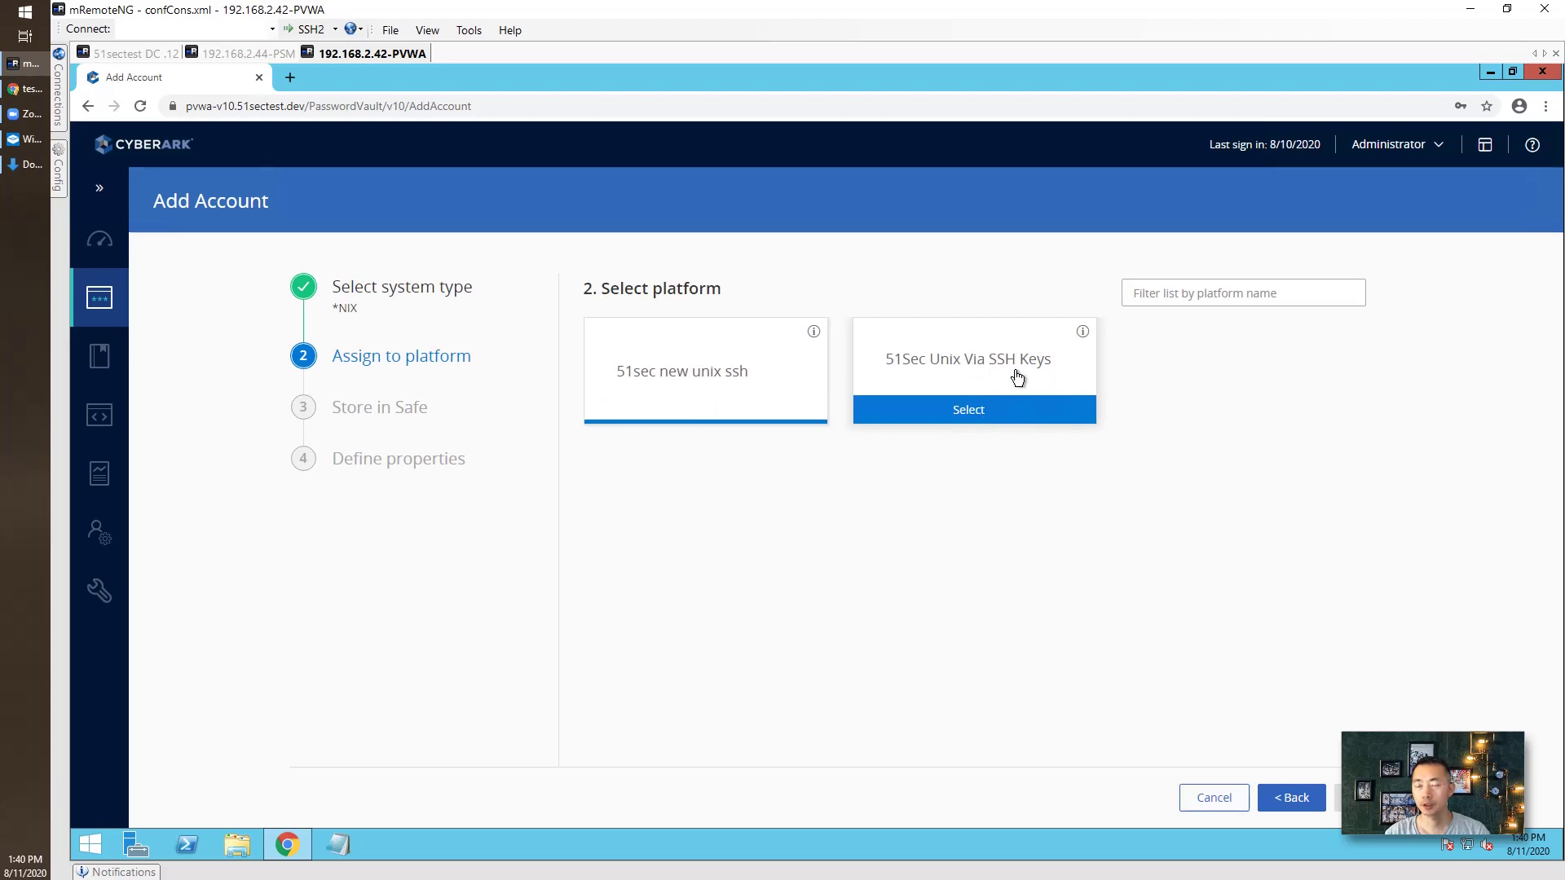
{"action": "left_click", "coordinate": [969, 371]}
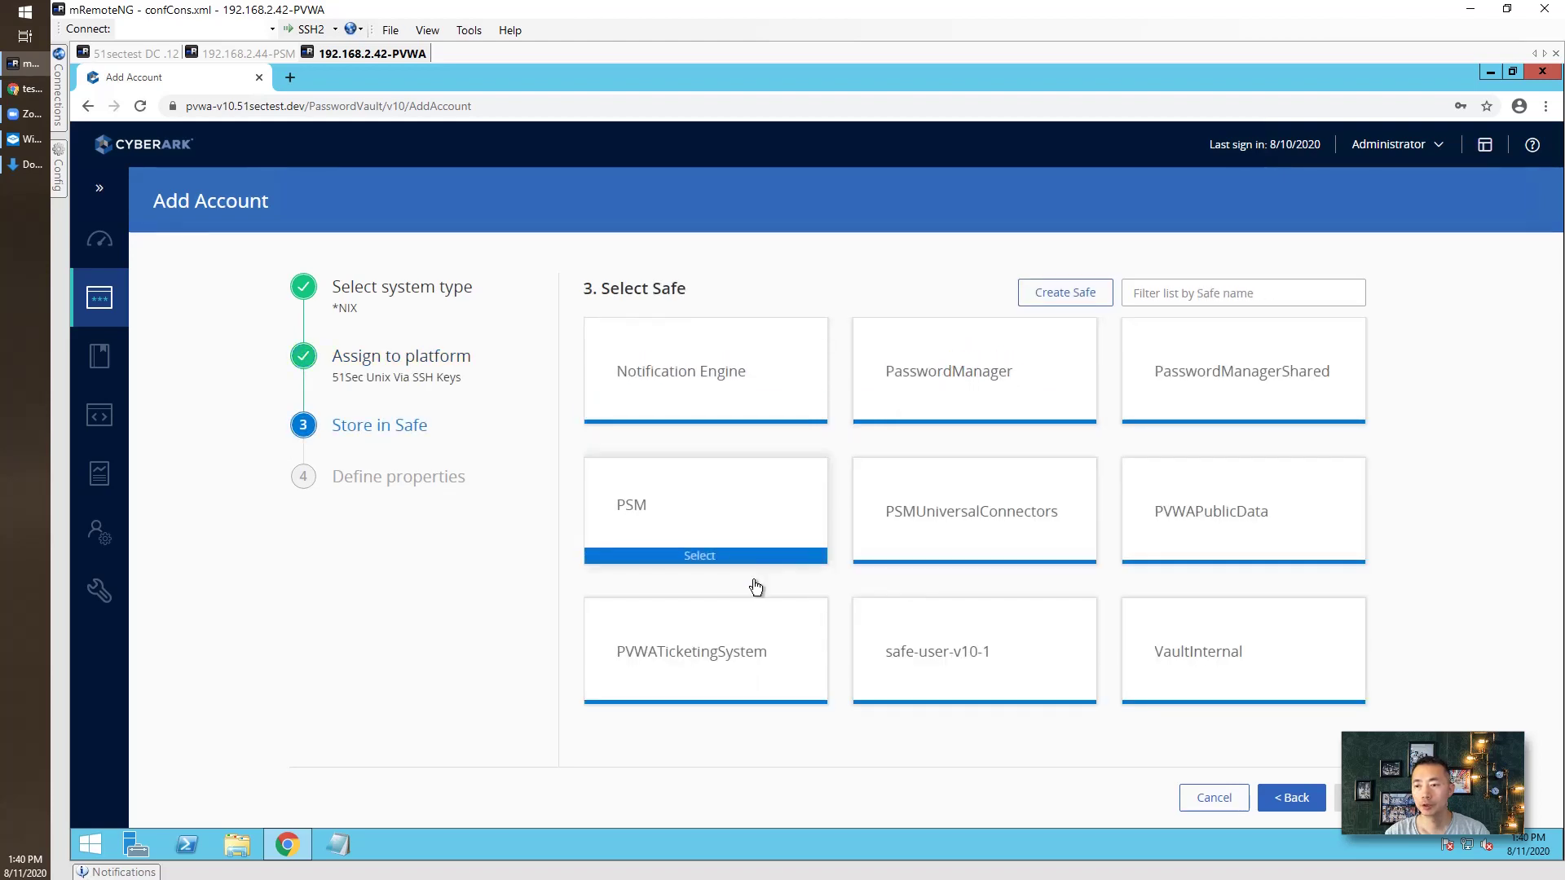
{"action": "left_click", "coordinate": [964, 644]}
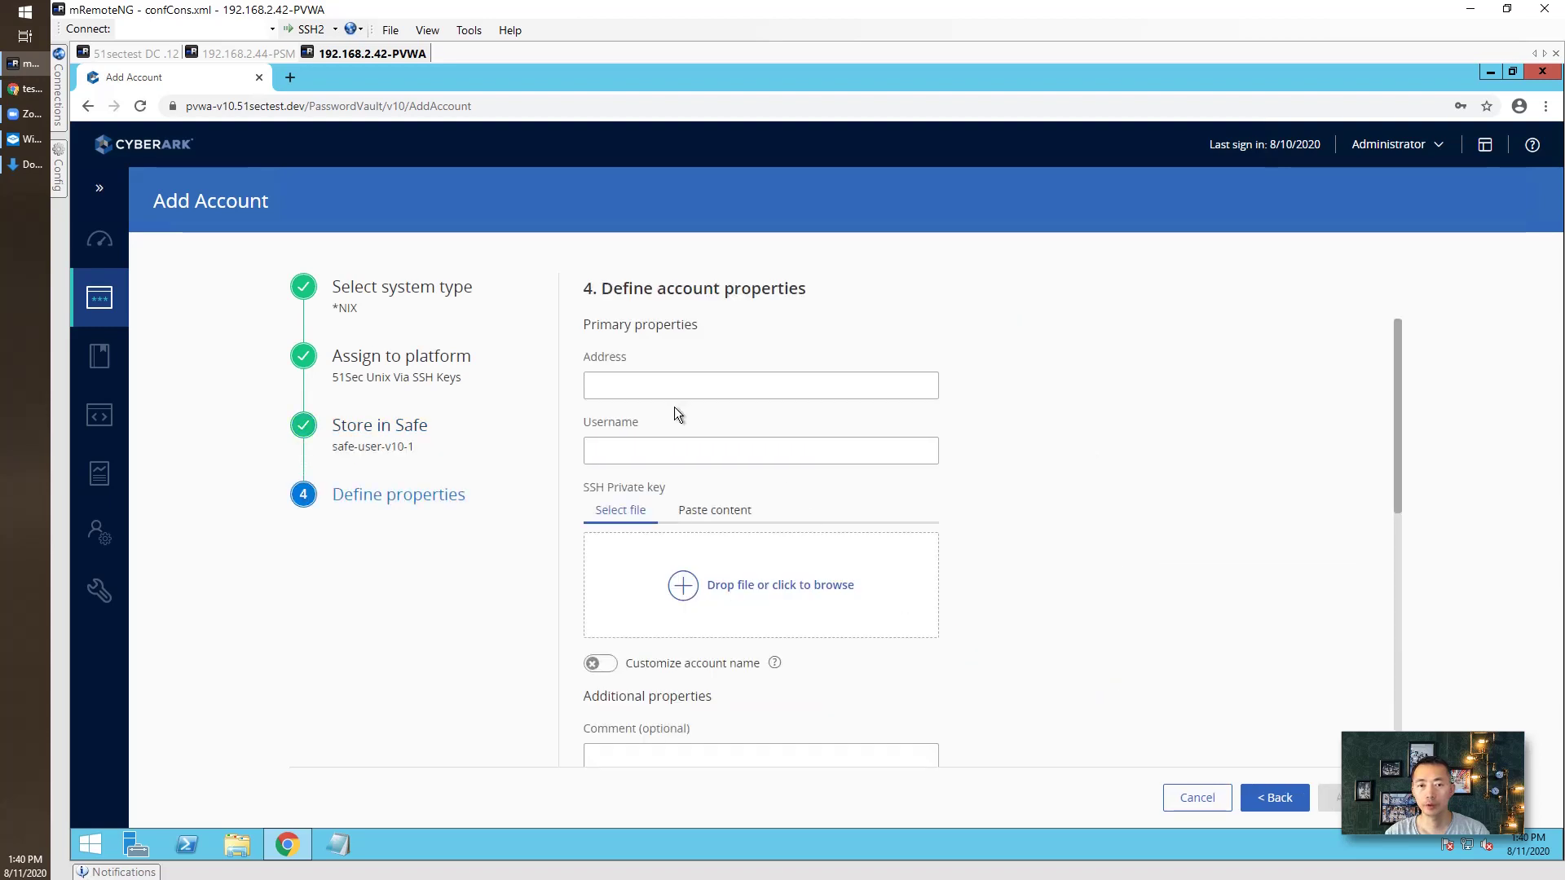
Enter address 40.114.77.86 and username netsec for the new account.
{"action": "left_click", "coordinate": [620, 392]}
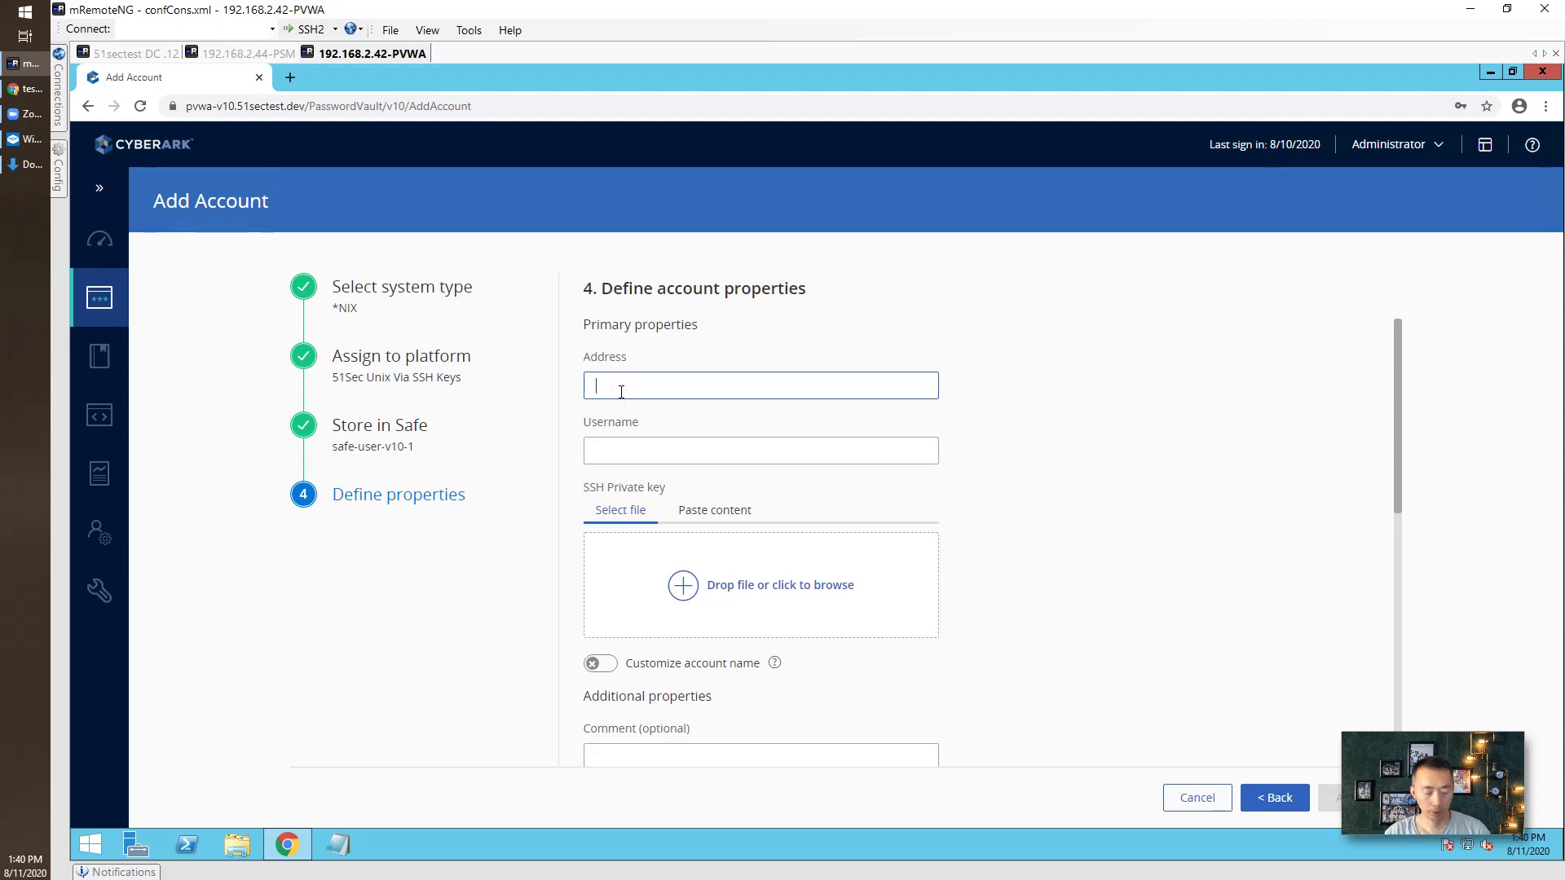
{"action": "type", "text": "40.114.77.86"}
{"action": "left_click", "coordinate": [692, 438]}
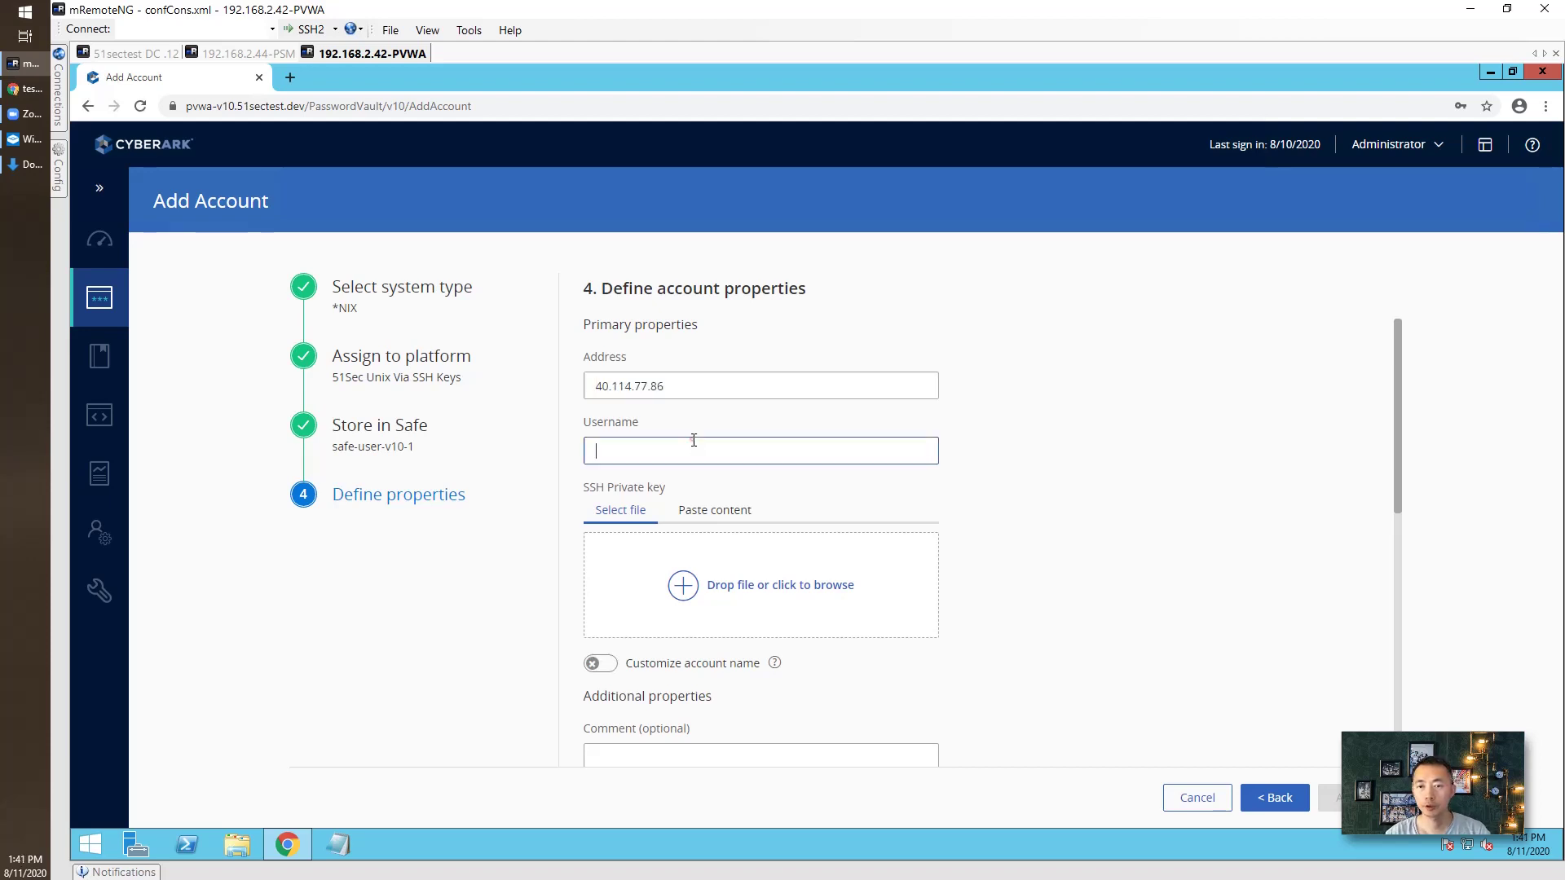
{"action": "type", "text": "netsec"}
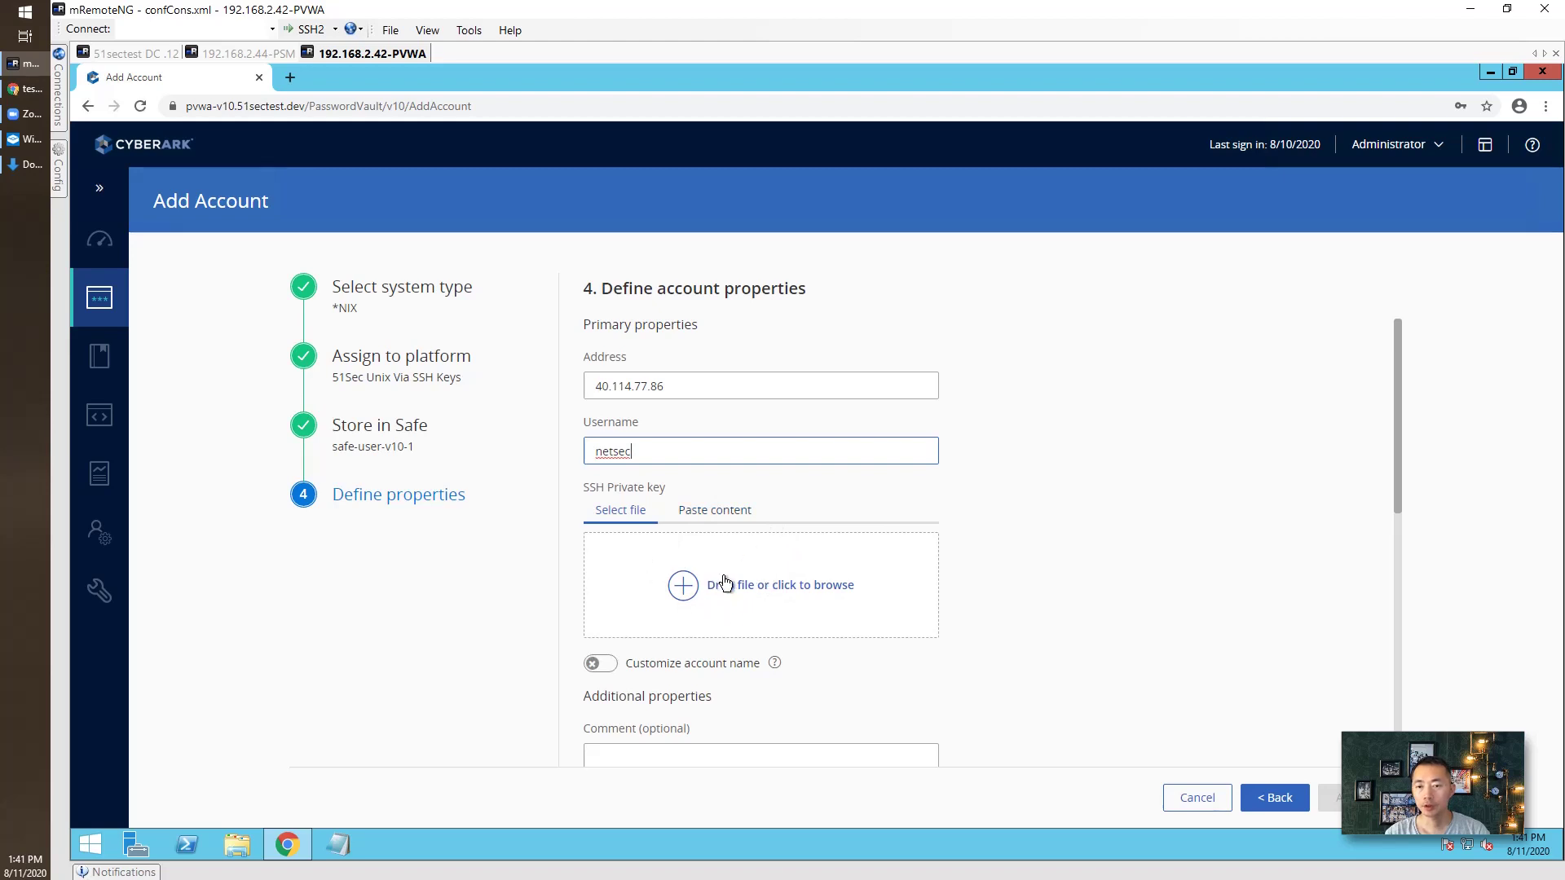
Attach azure-privatekey1.ppk from the desktop as the account's SSH private key.
{"action": "left_click", "coordinate": [756, 587]}
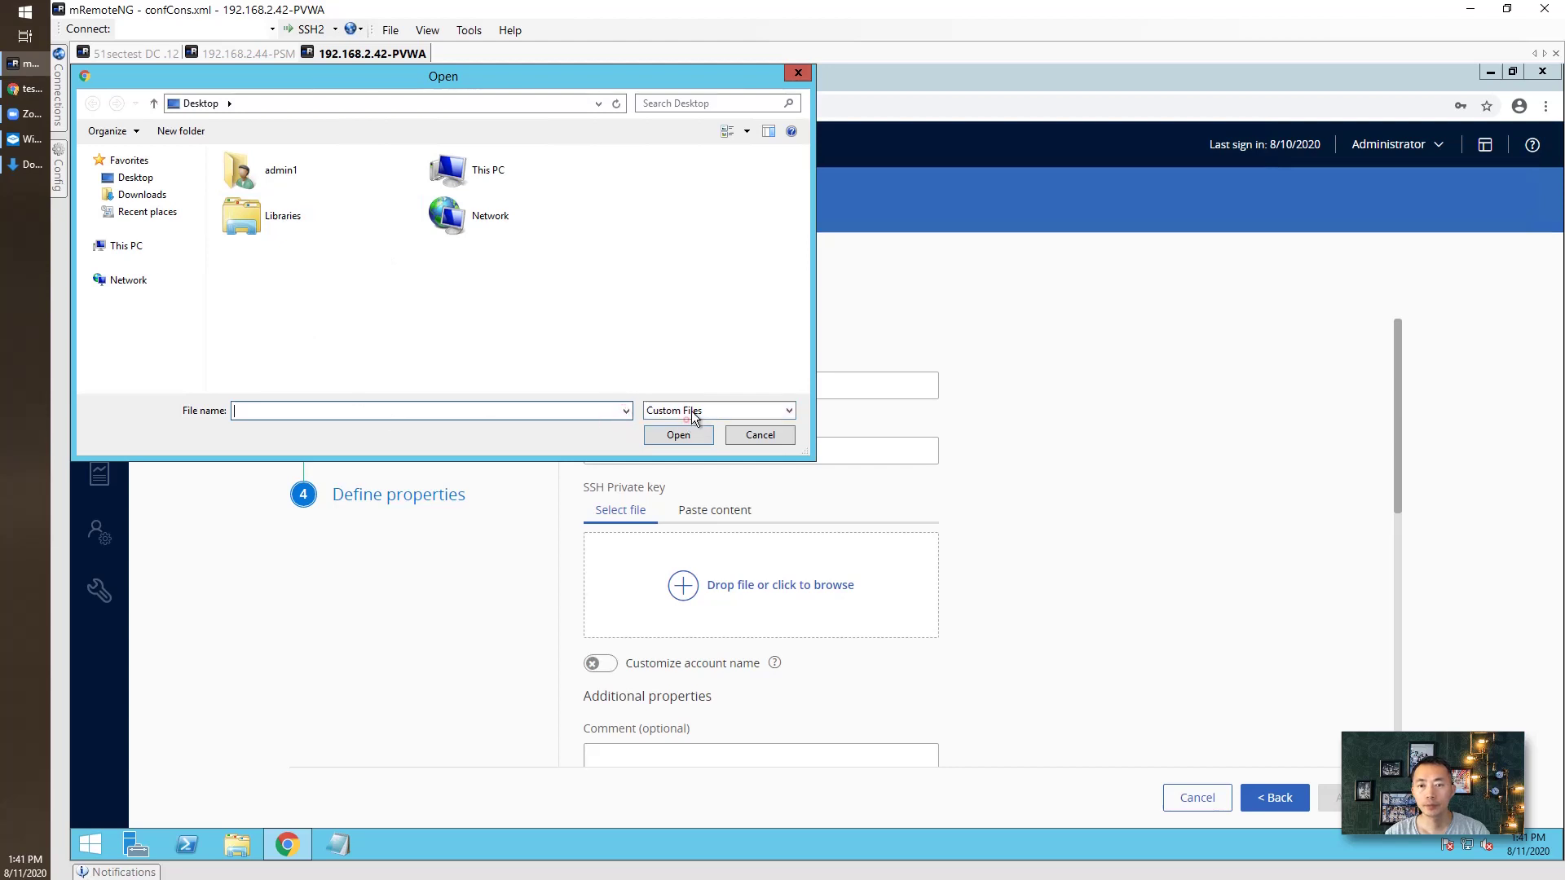
{"action": "left_click", "coordinate": [692, 409]}
{"action": "left_click", "coordinate": [684, 438]}
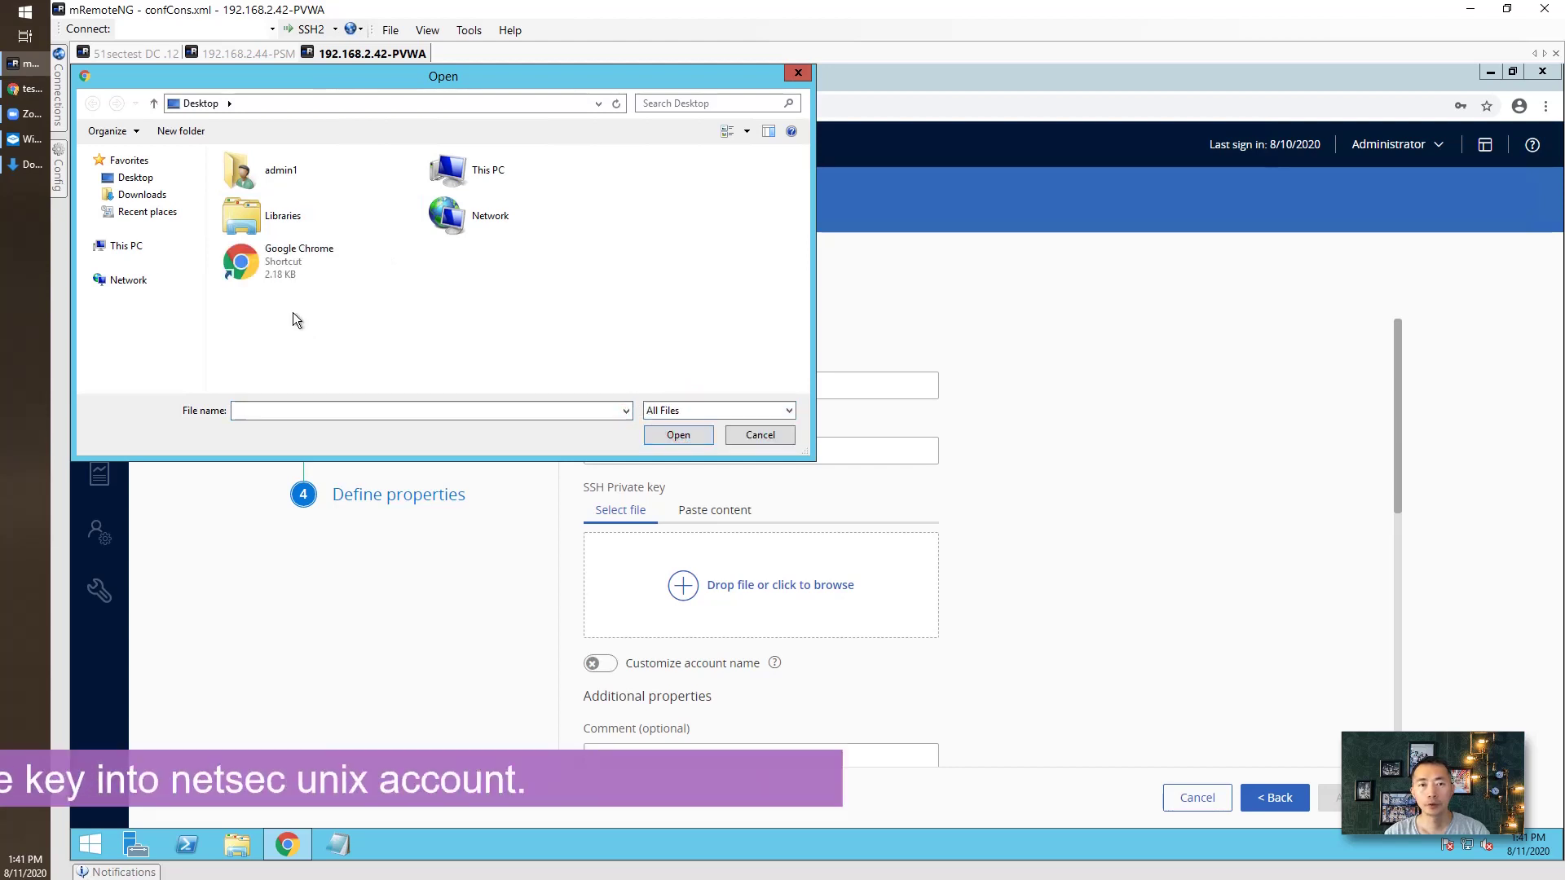
{"action": "right_click", "coordinate": [293, 312]}
{"action": "left_click", "coordinate": [341, 398]}
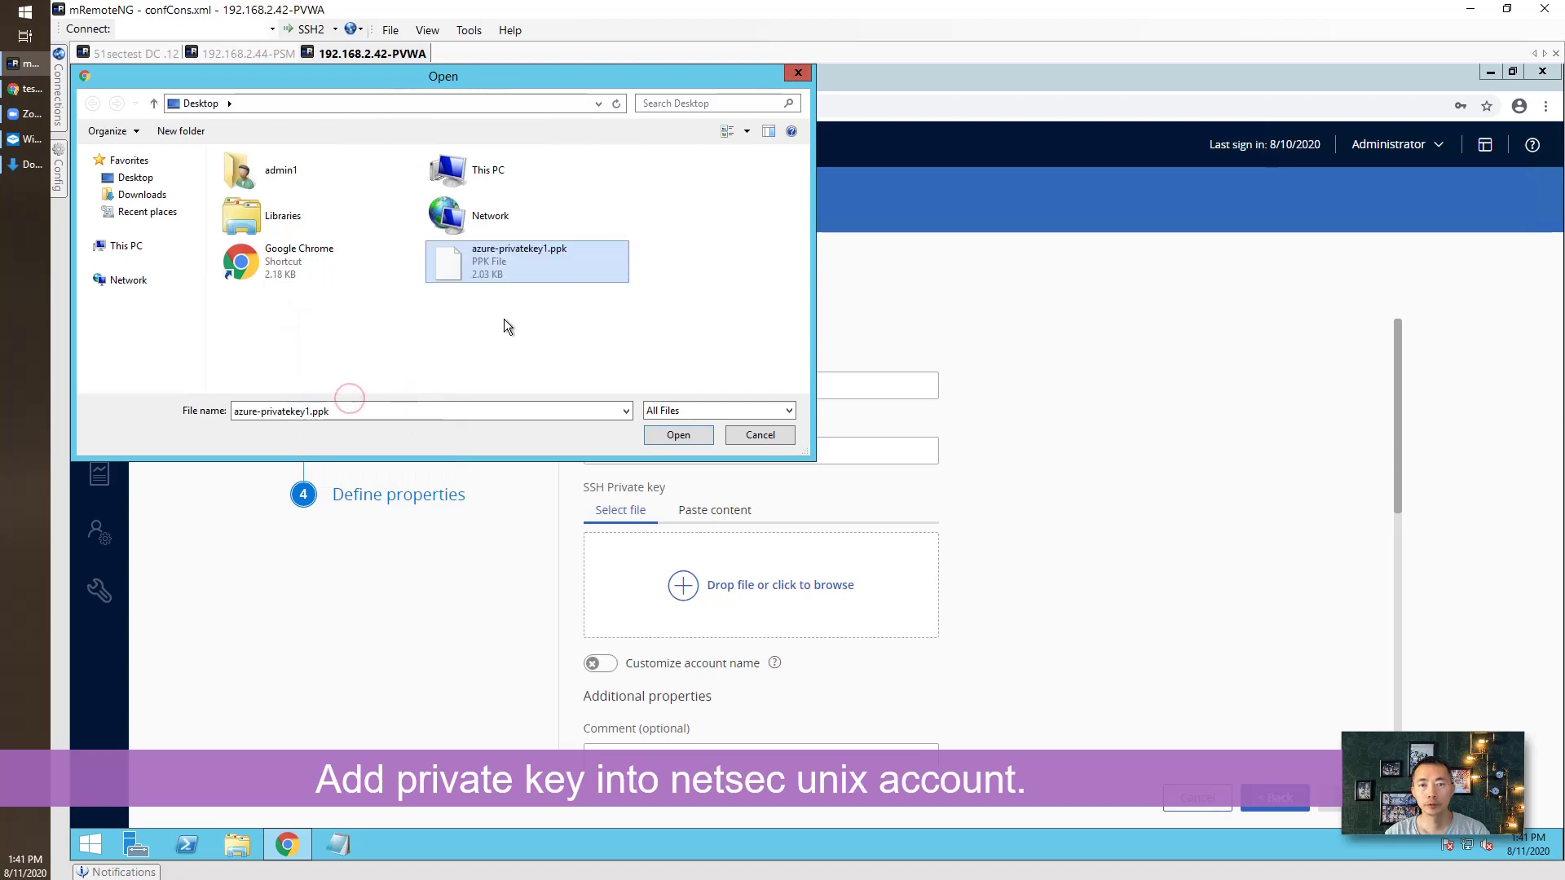
{"action": "double_click", "coordinate": [502, 273]}
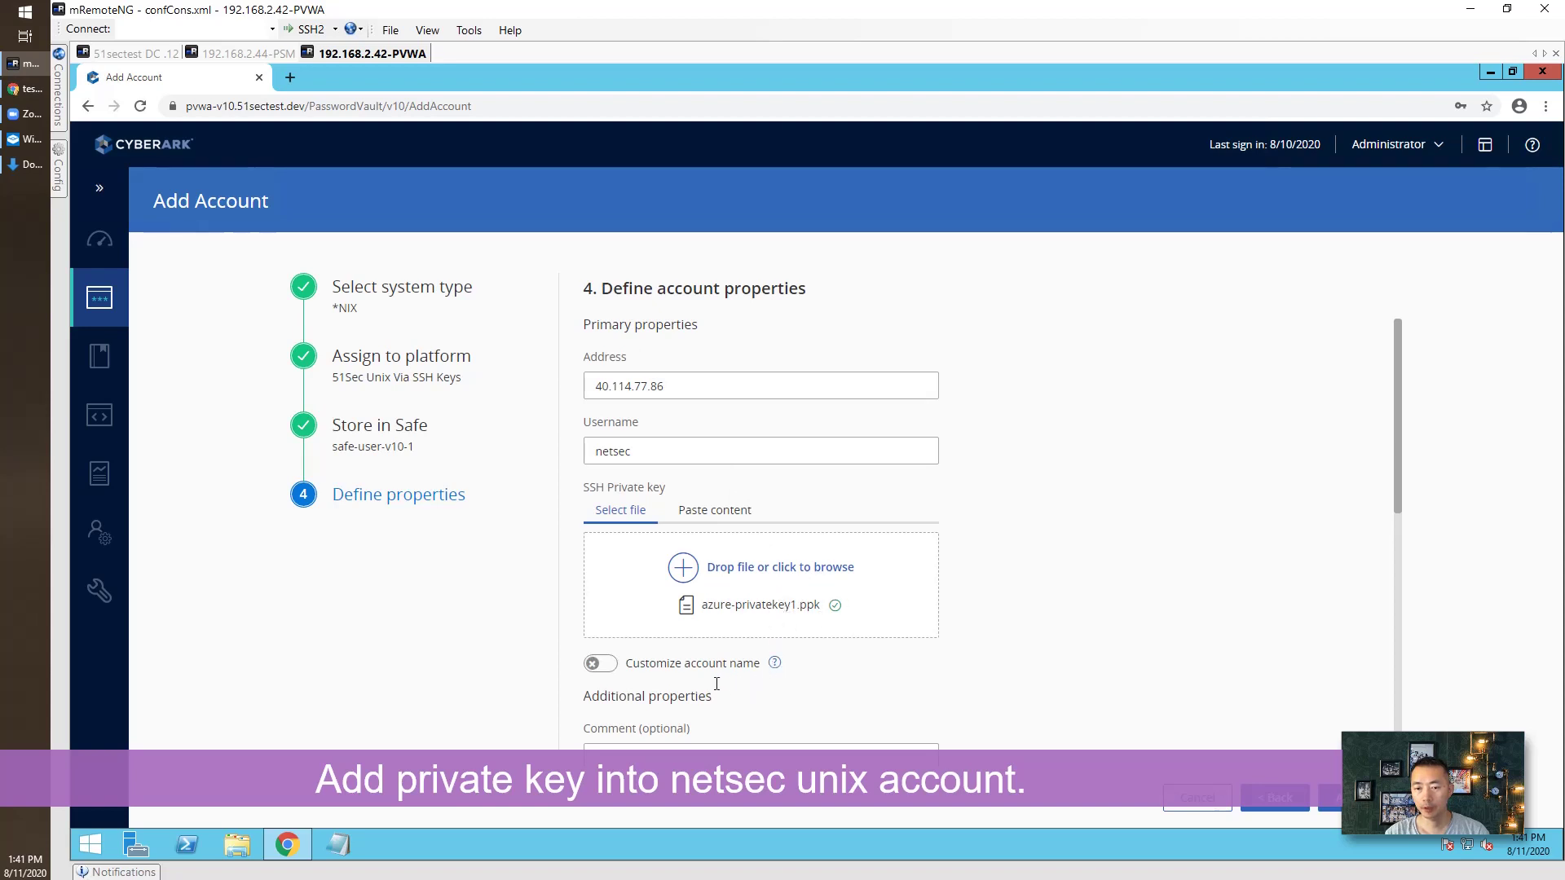
Save the new netsec account with Add.
{"action": "scroll", "coordinate": [728, 697], "scroll_direction": "down", "scroll_amount": 2}
{"action": "scroll", "coordinate": [721, 709], "scroll_direction": "down", "scroll_amount": 3}
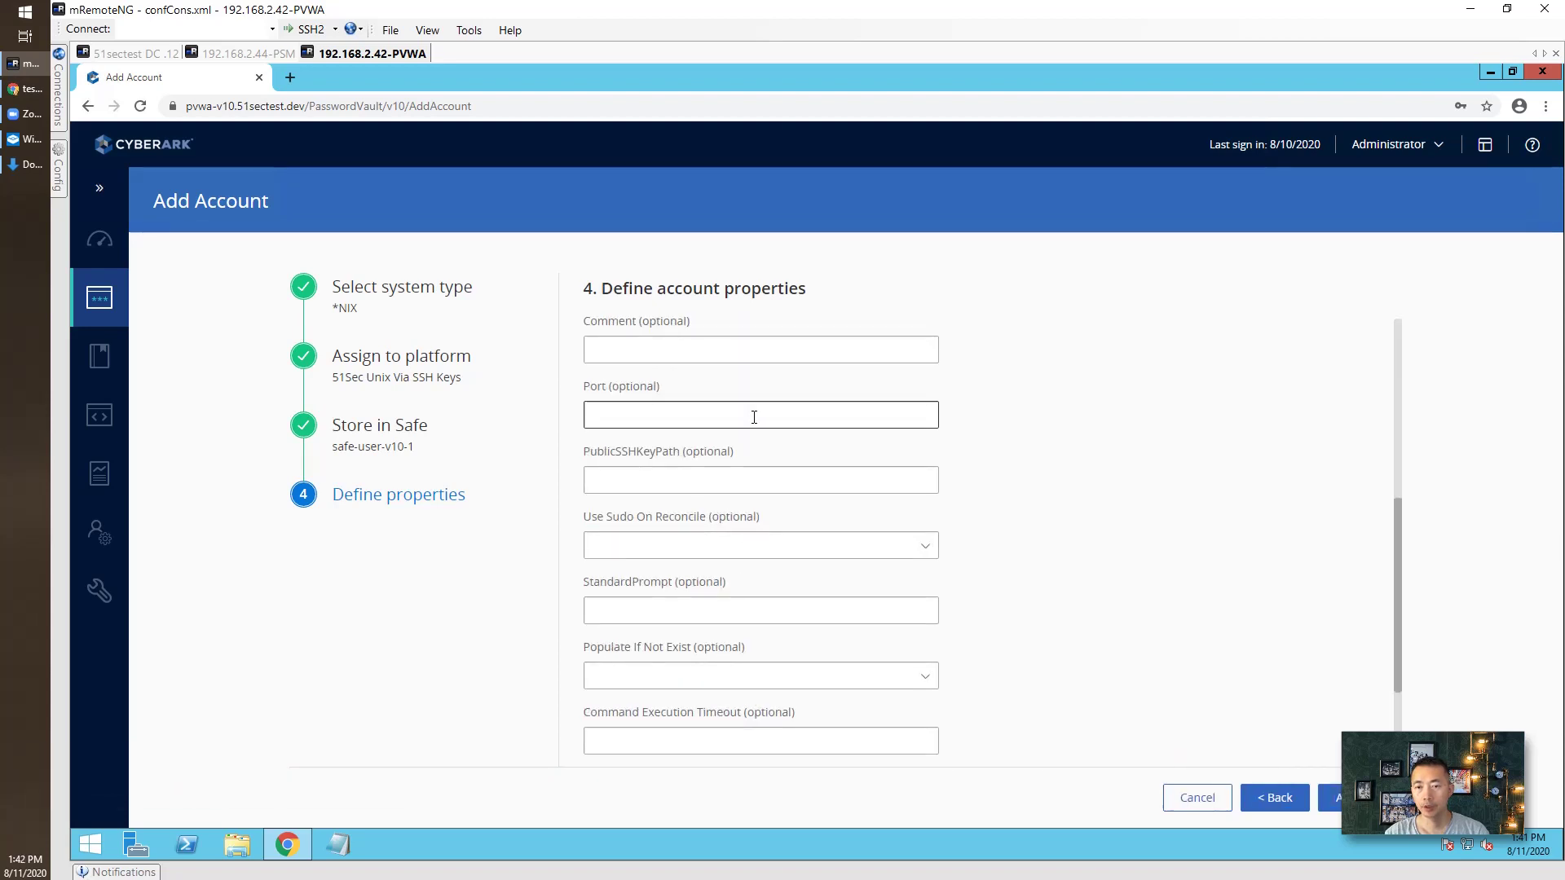
{"action": "scroll", "coordinate": [733, 608], "scroll_direction": "down", "scroll_amount": 2}
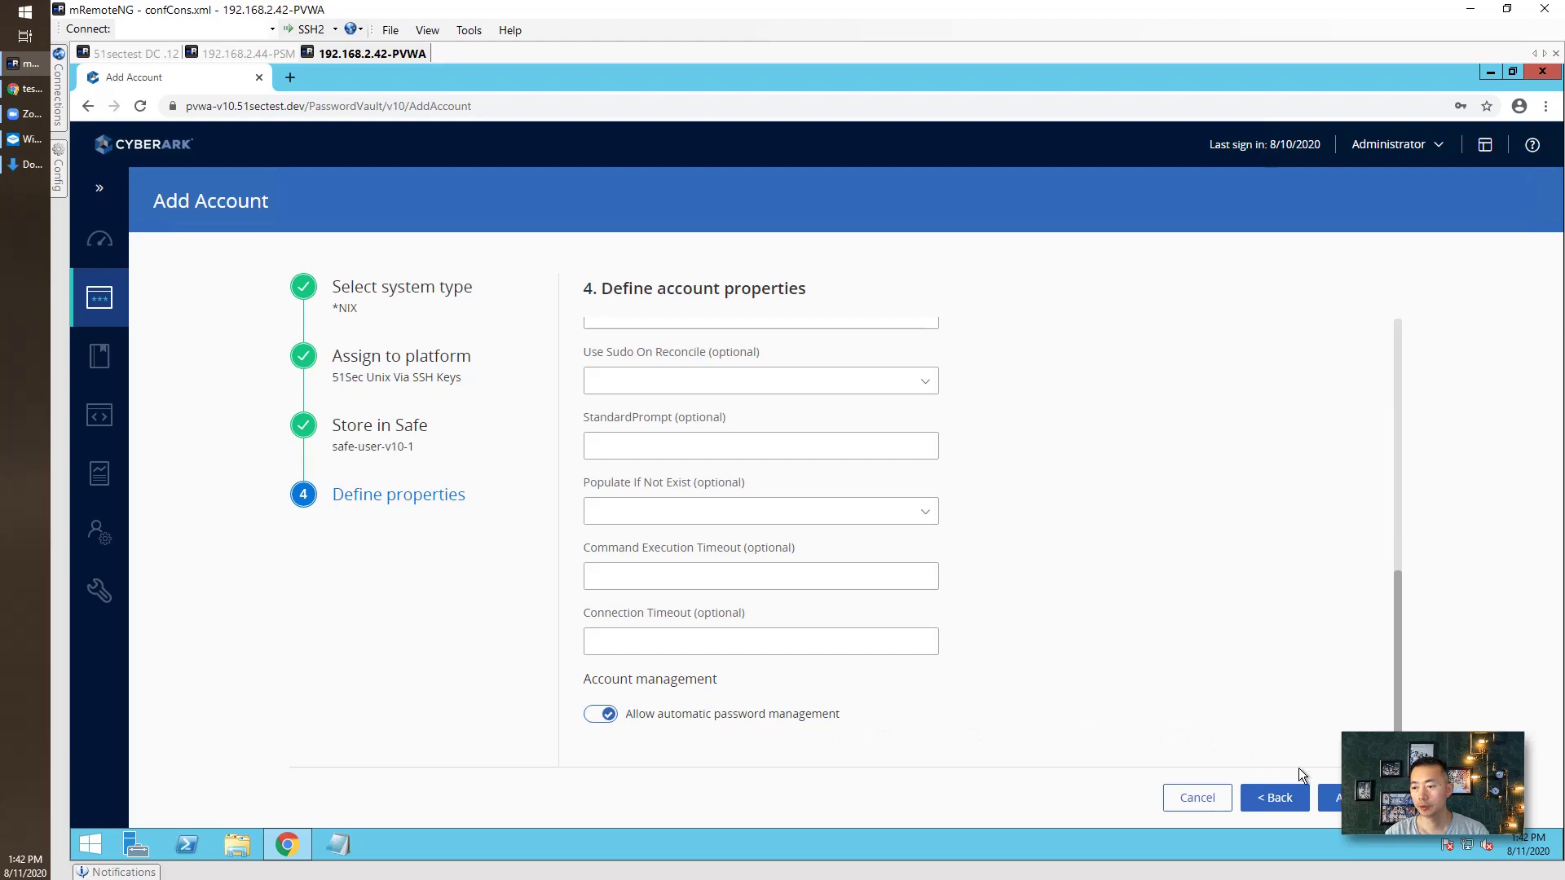
{"action": "left_click", "coordinate": [1334, 799]}
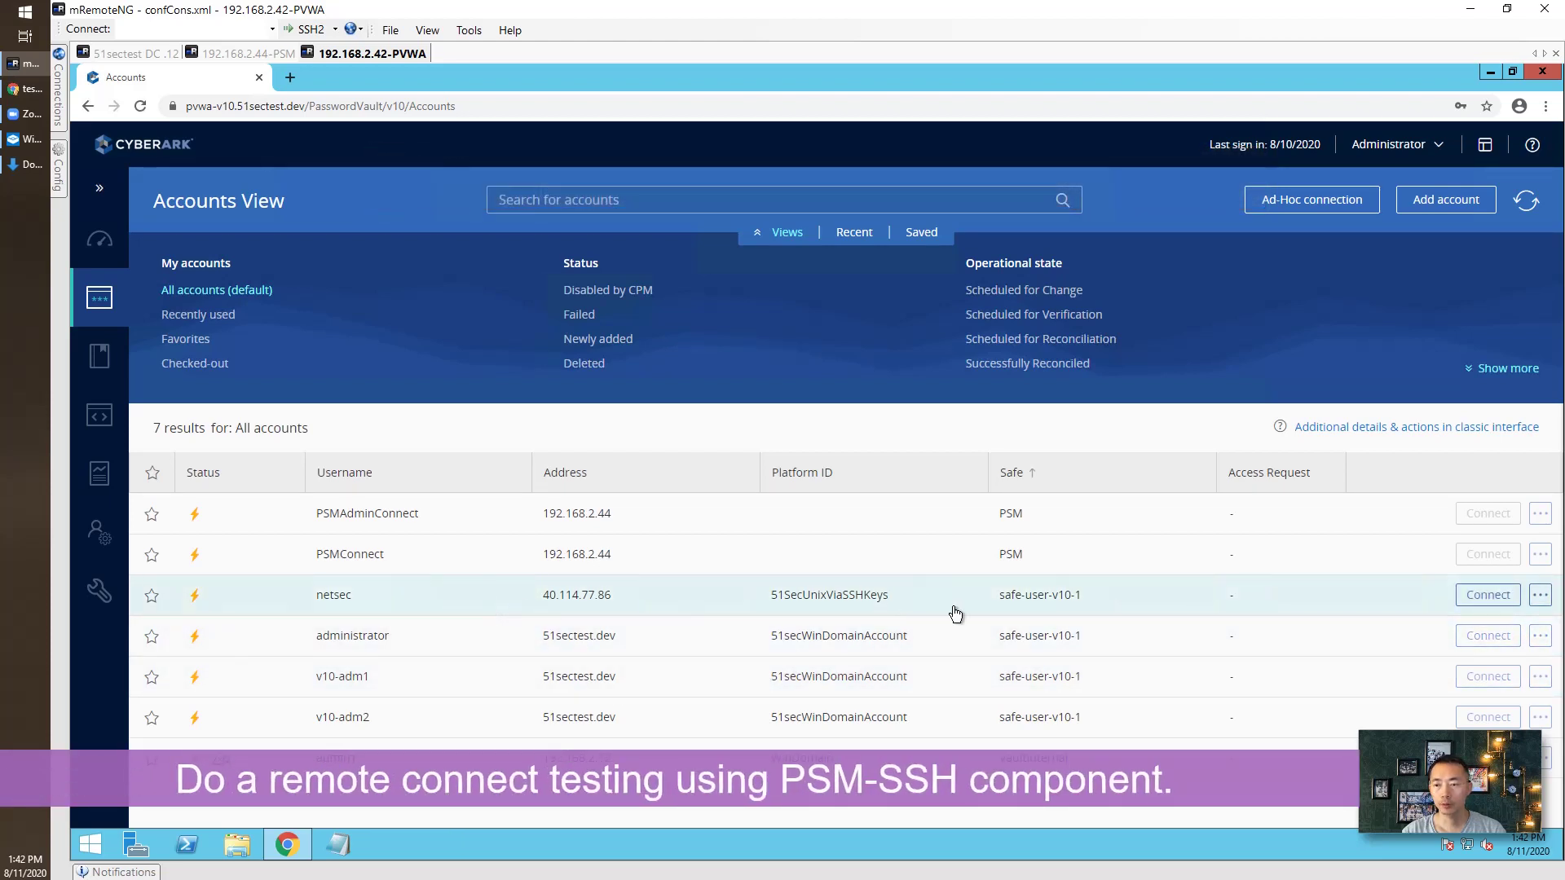
{"action": "left_click", "coordinate": [1481, 595]}
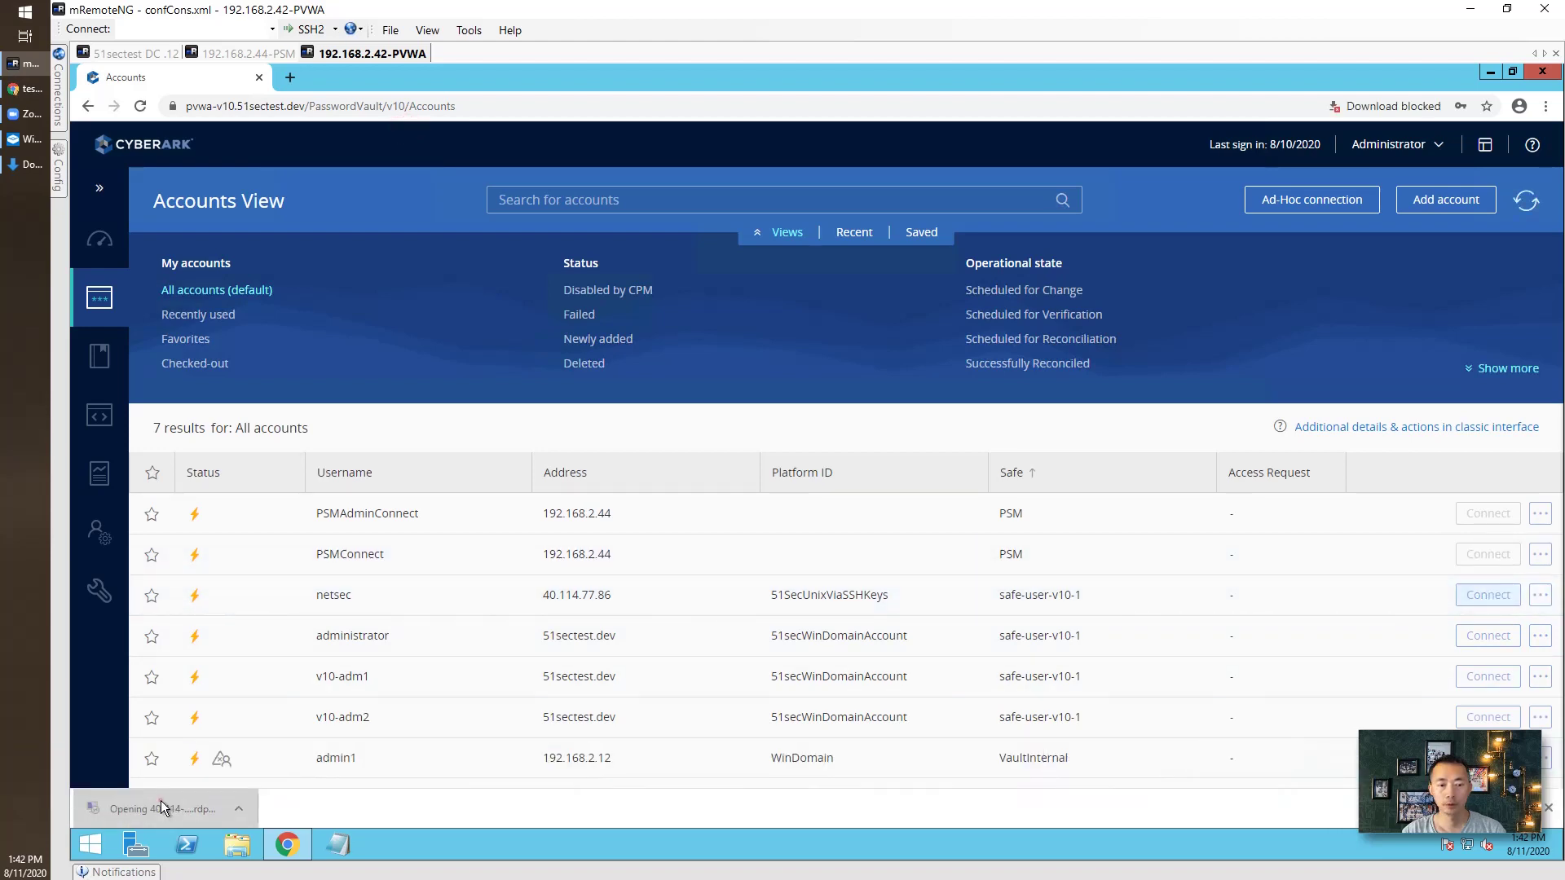
{"action": "left_click", "coordinate": [159, 807]}
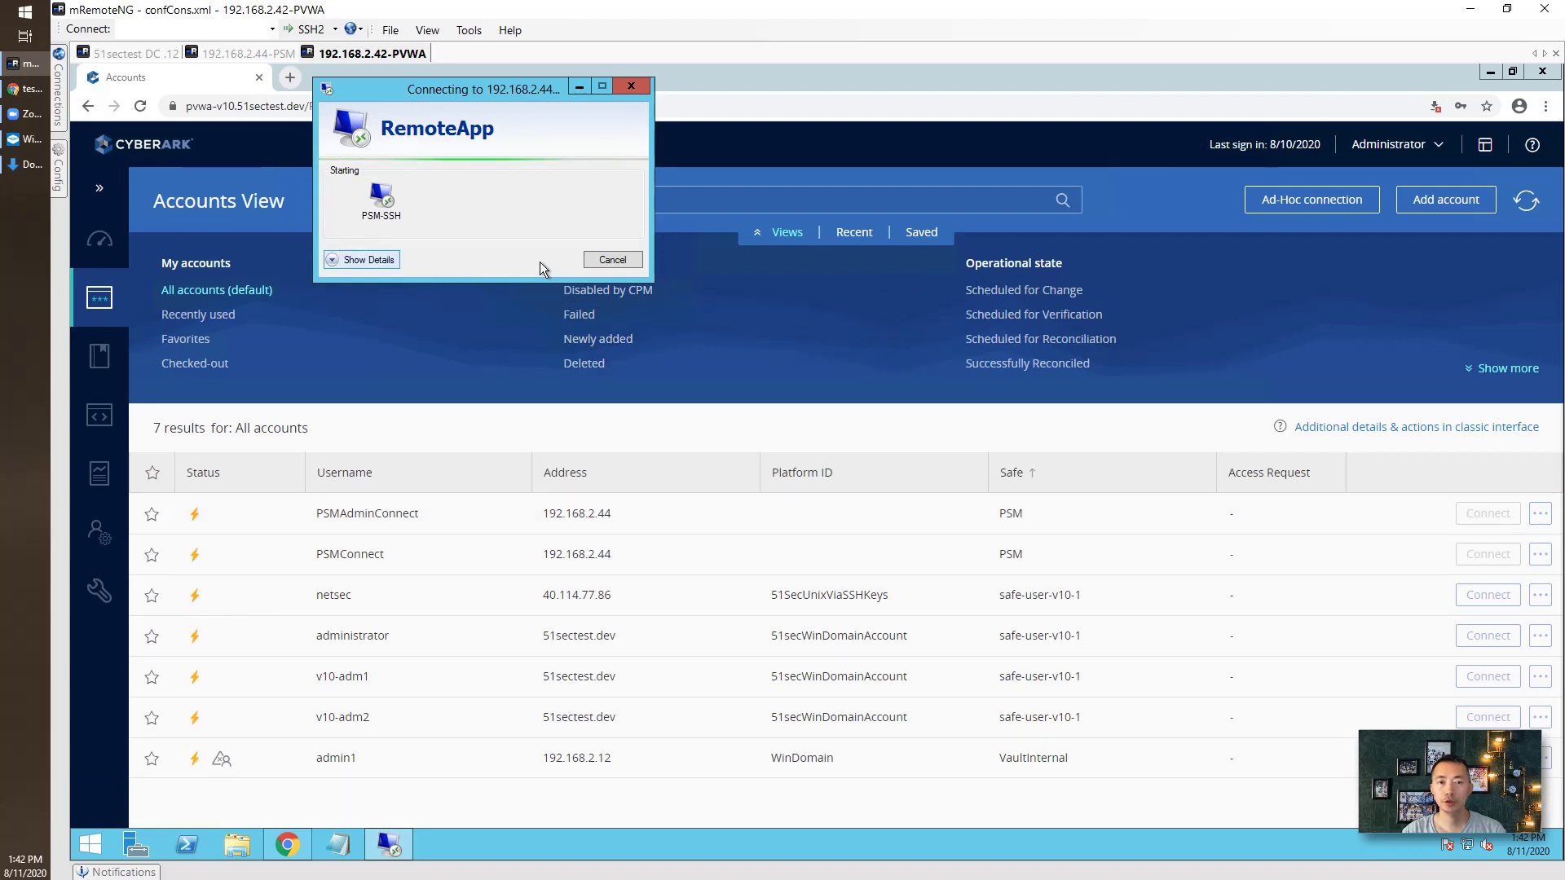
{"action": "left_click", "coordinate": [388, 261]}
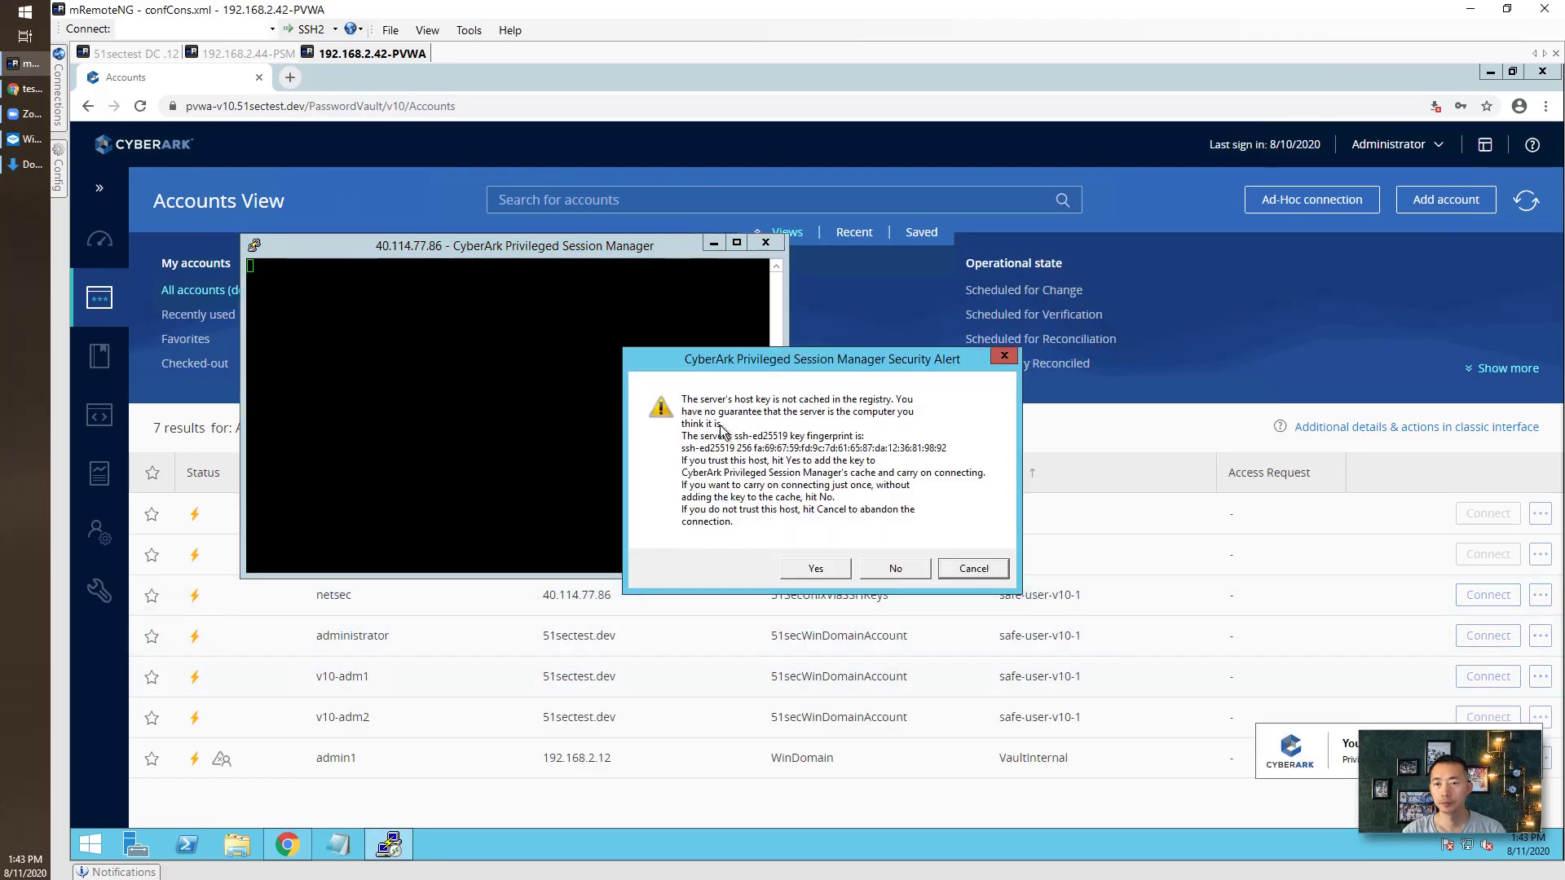
{"action": "left_click", "coordinate": [815, 566]}
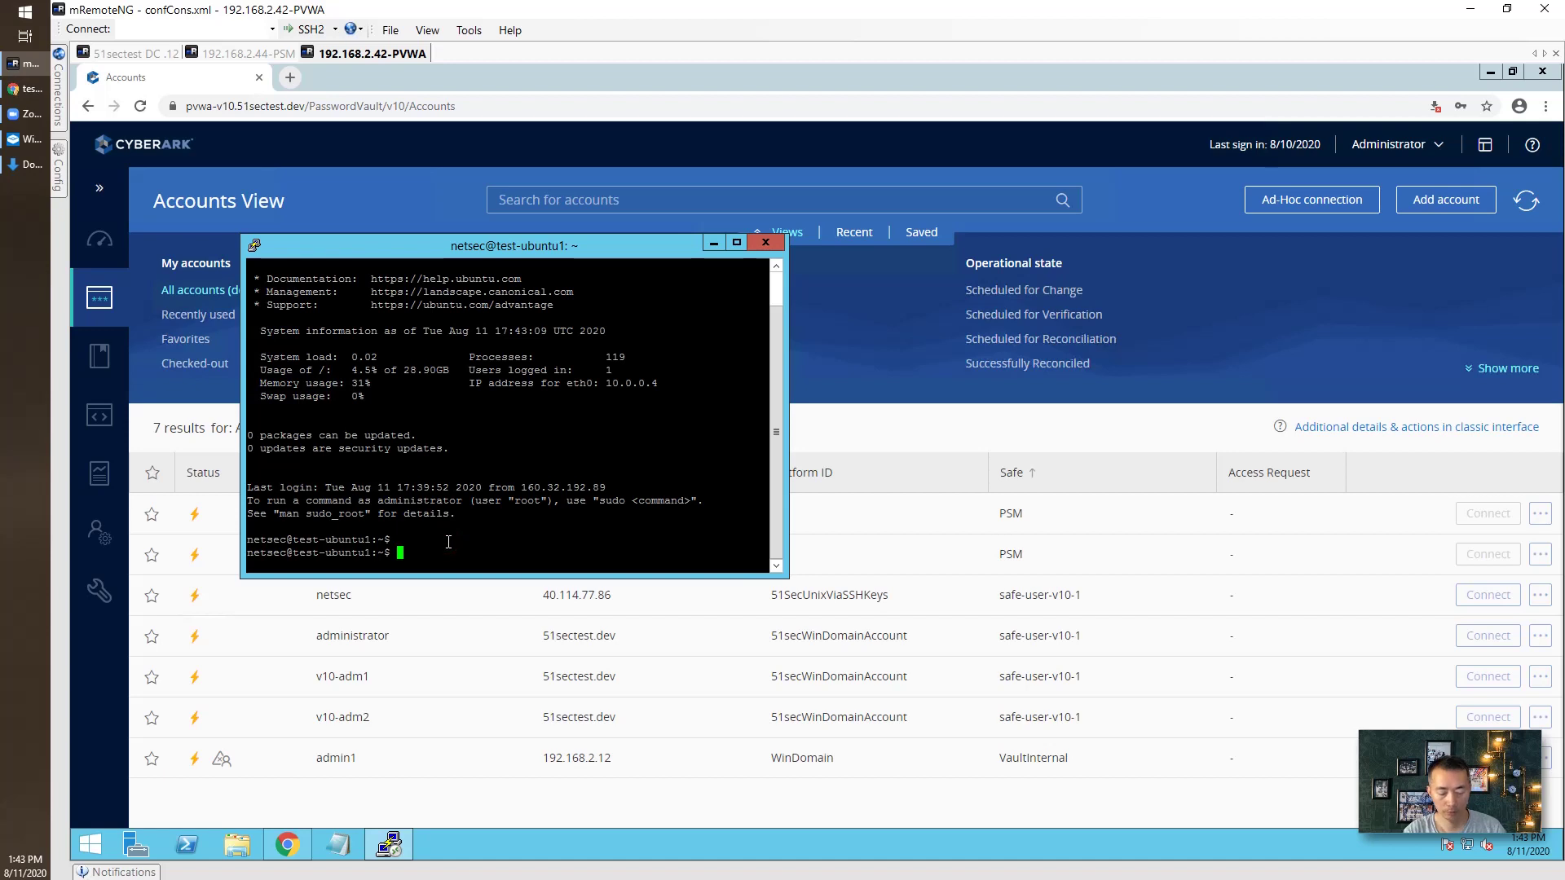
{"action": "type", "text": "uname -a"}
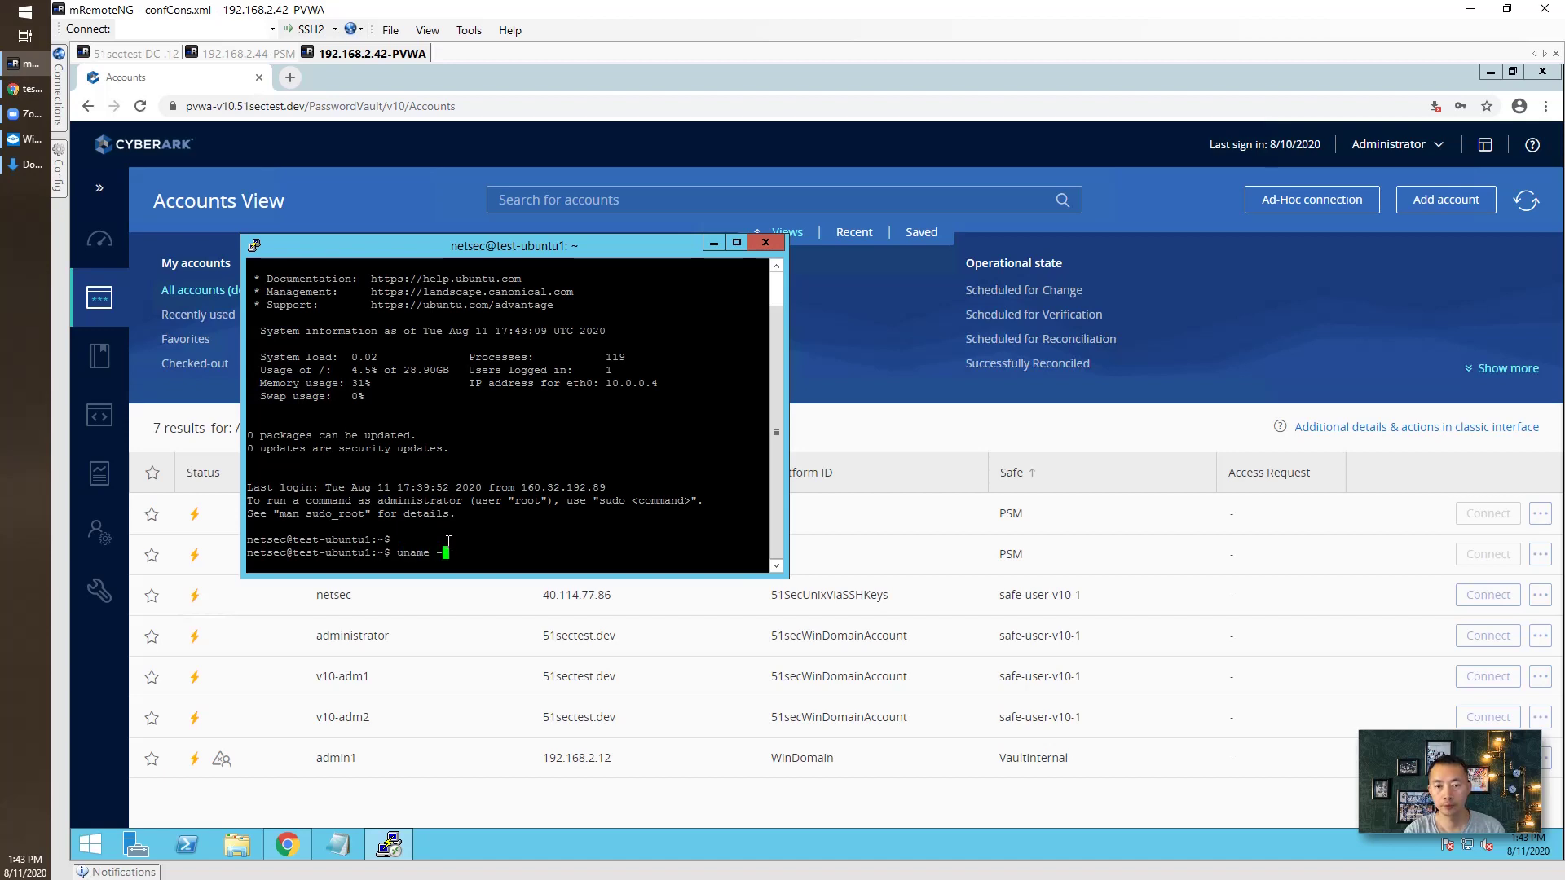
{"action": "key", "text": "Return"}
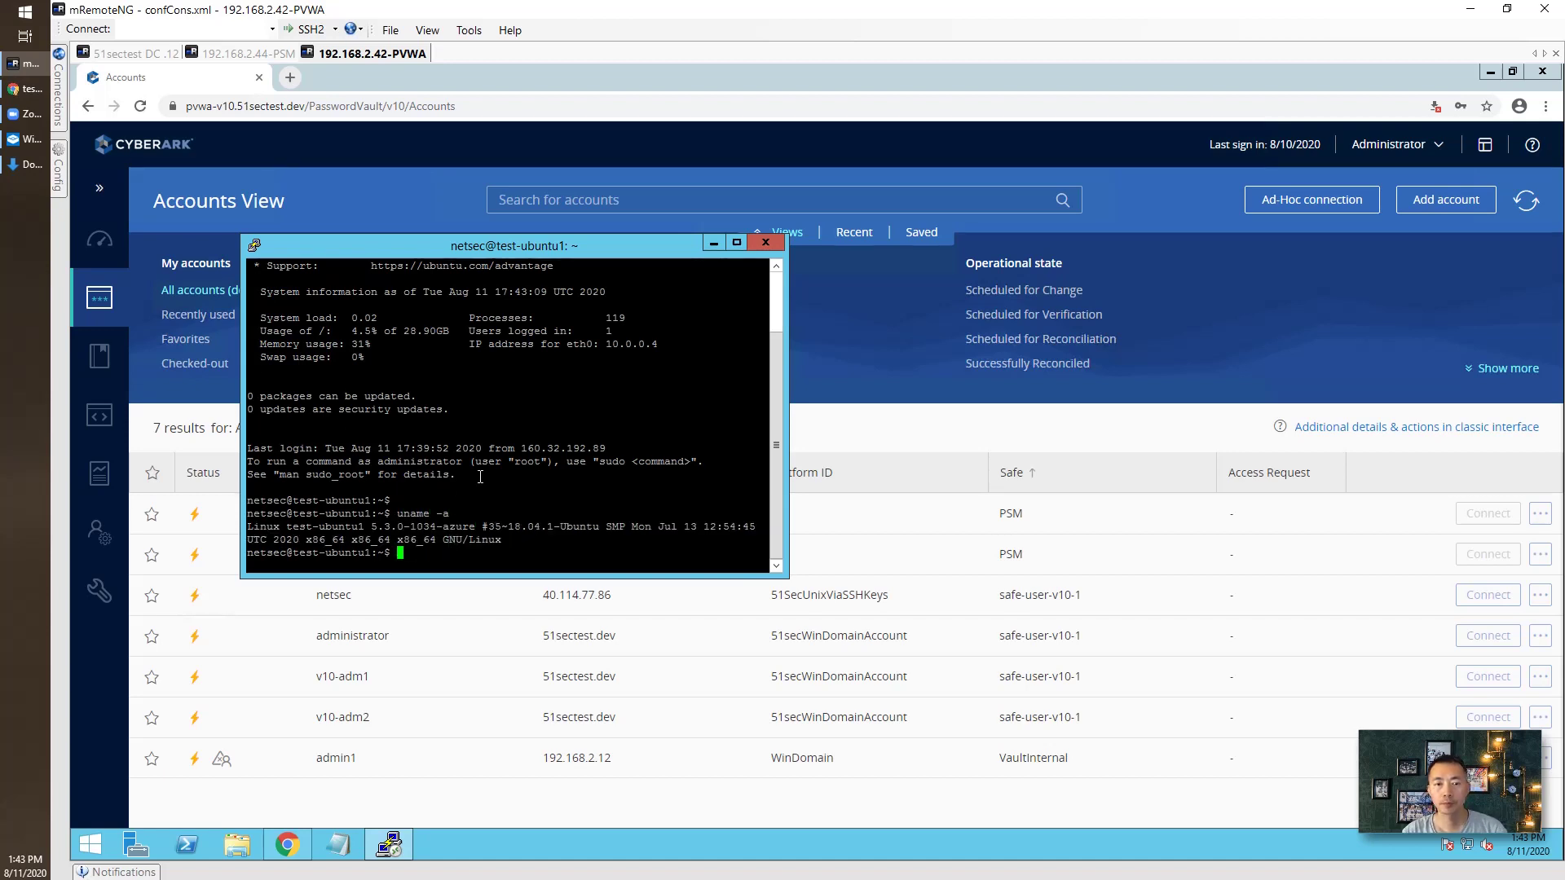
{"action": "left_click", "coordinate": [768, 242]}
{"action": "left_click", "coordinate": [868, 510]}
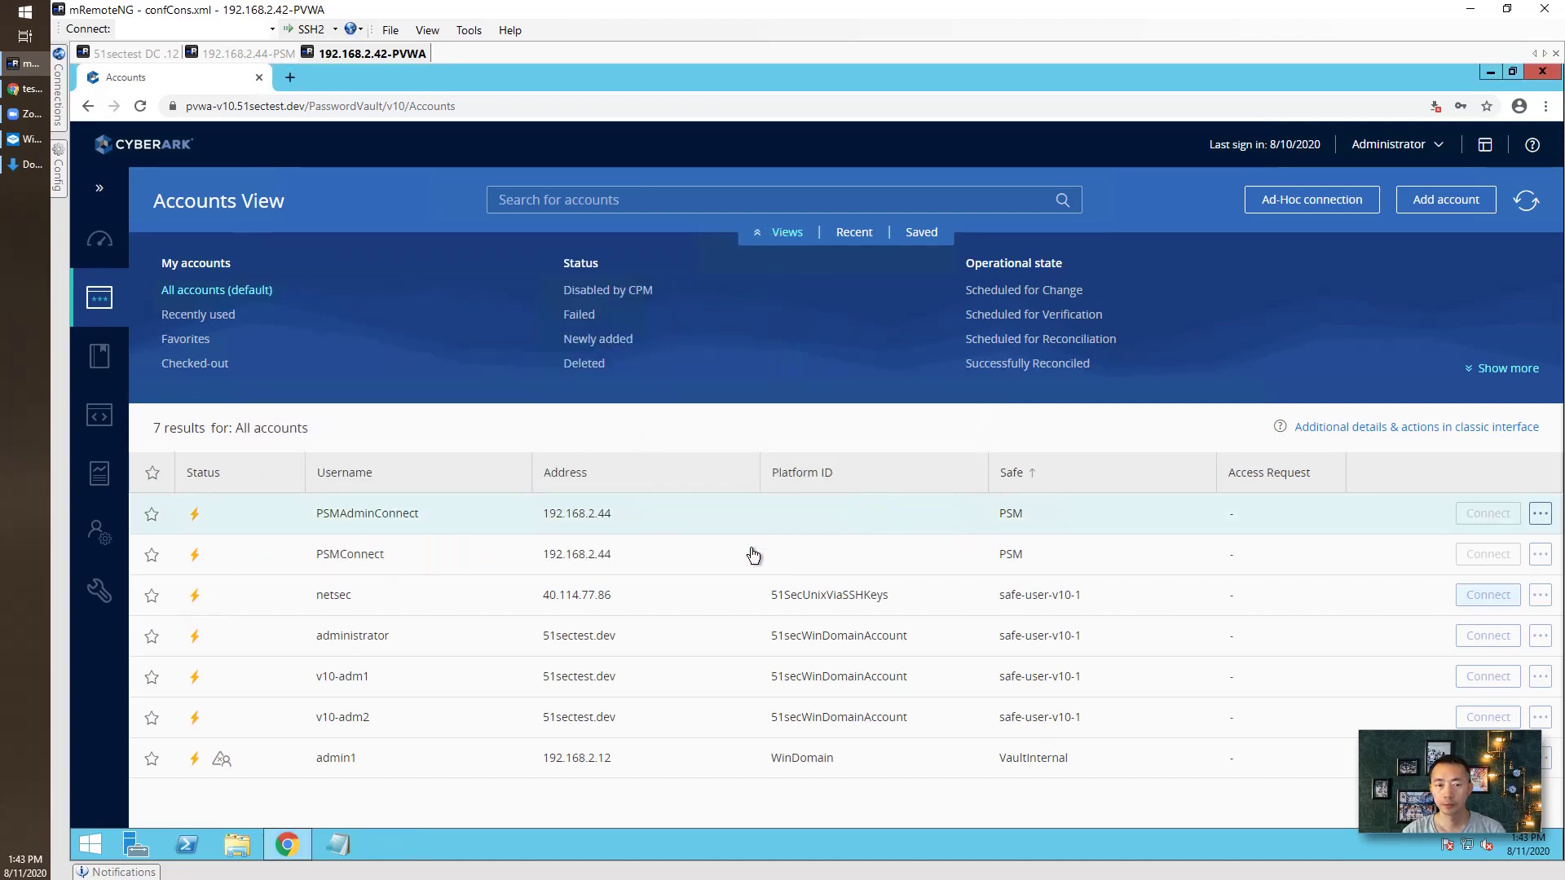
View the netsec account's details panel, then switch back to the Windows Sandbox.
{"action": "left_click", "coordinate": [693, 596]}
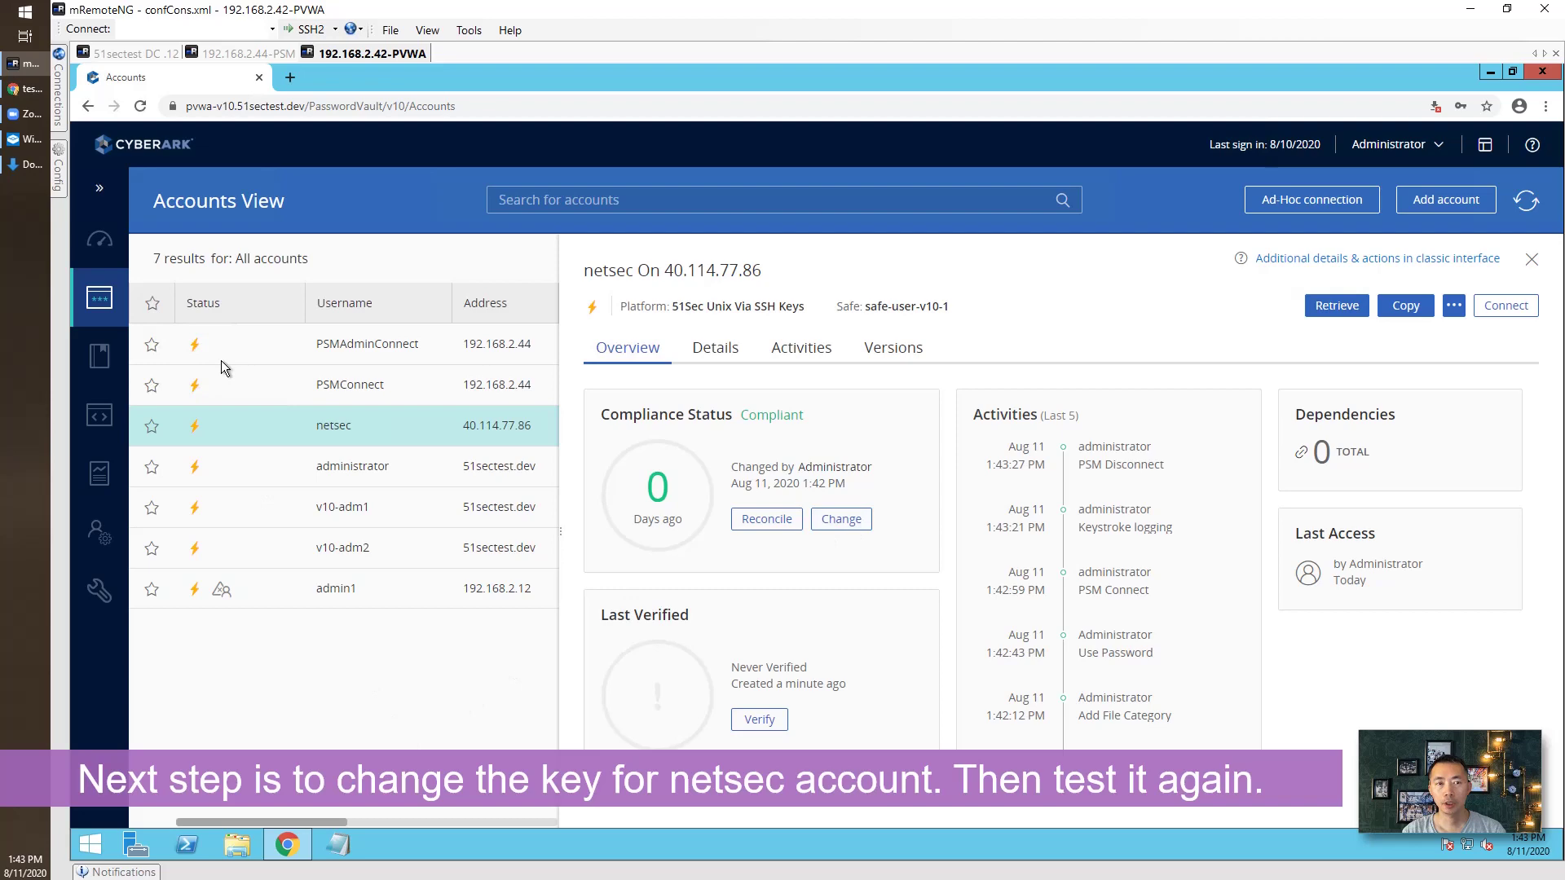
{"action": "left_click", "coordinate": [34, 140]}
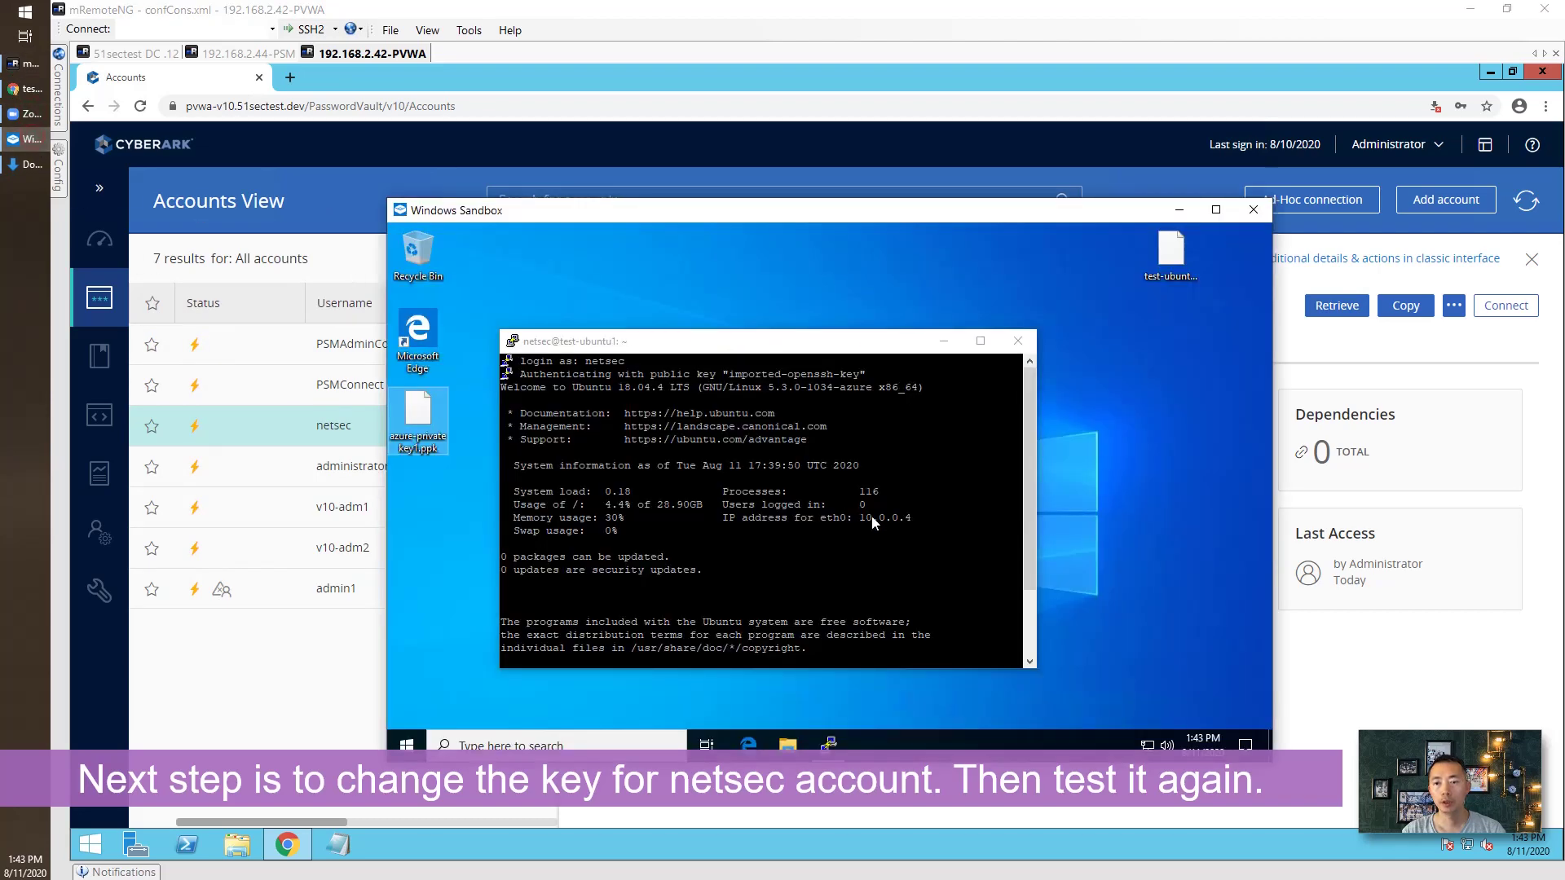
Close the old PuTTY session and load the saved 40.114.77.86 session in a fresh PuTTY.
{"action": "left_click", "coordinate": [1025, 343]}
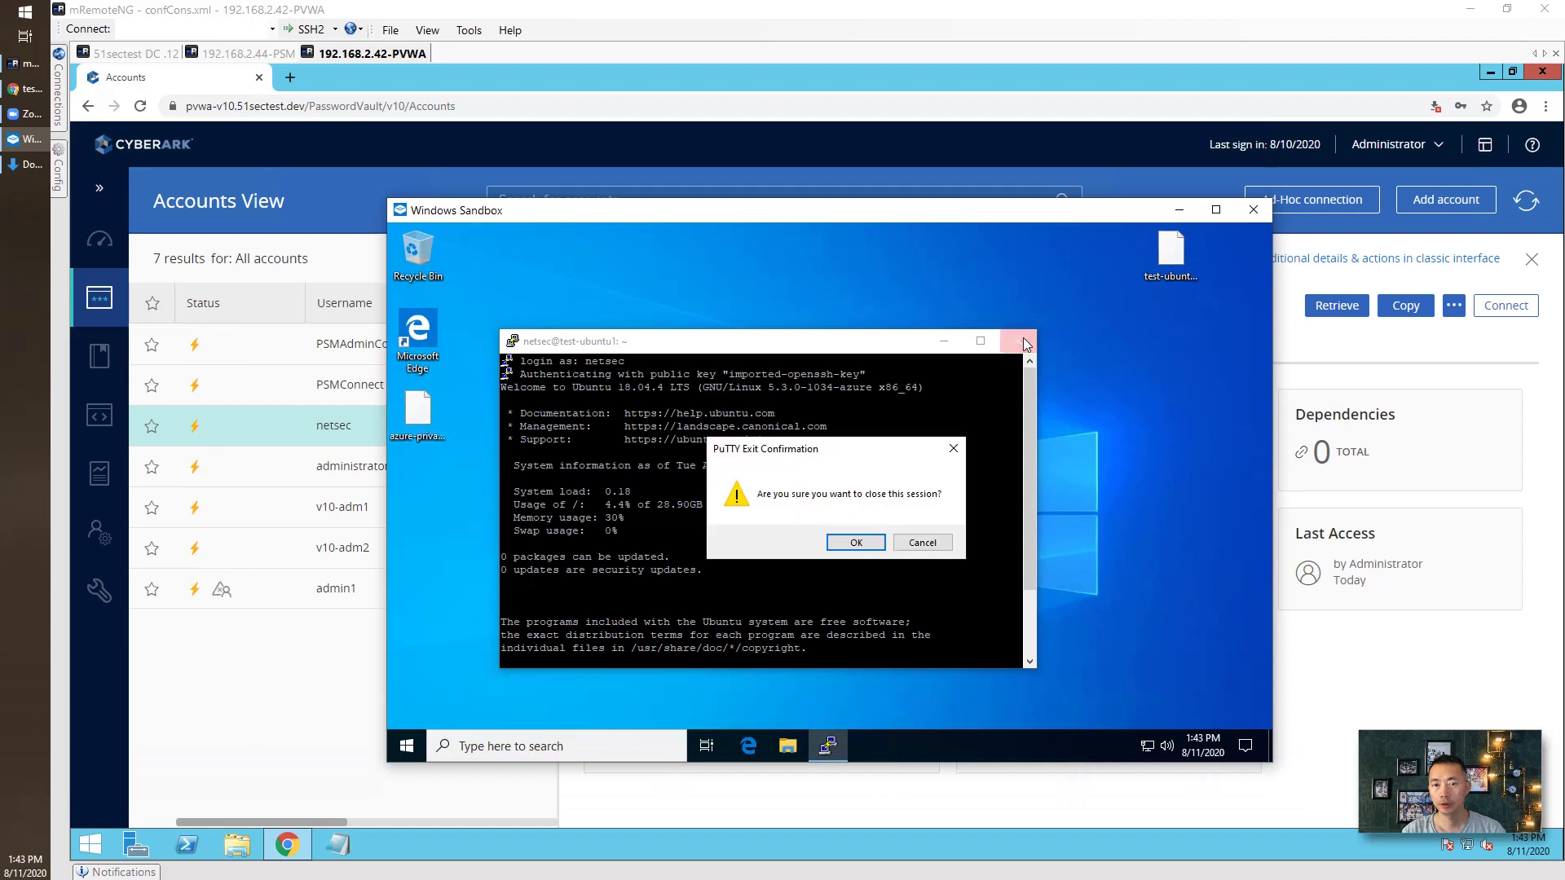
{"action": "left_click", "coordinate": [856, 543]}
{"action": "double_click", "coordinate": [543, 492]}
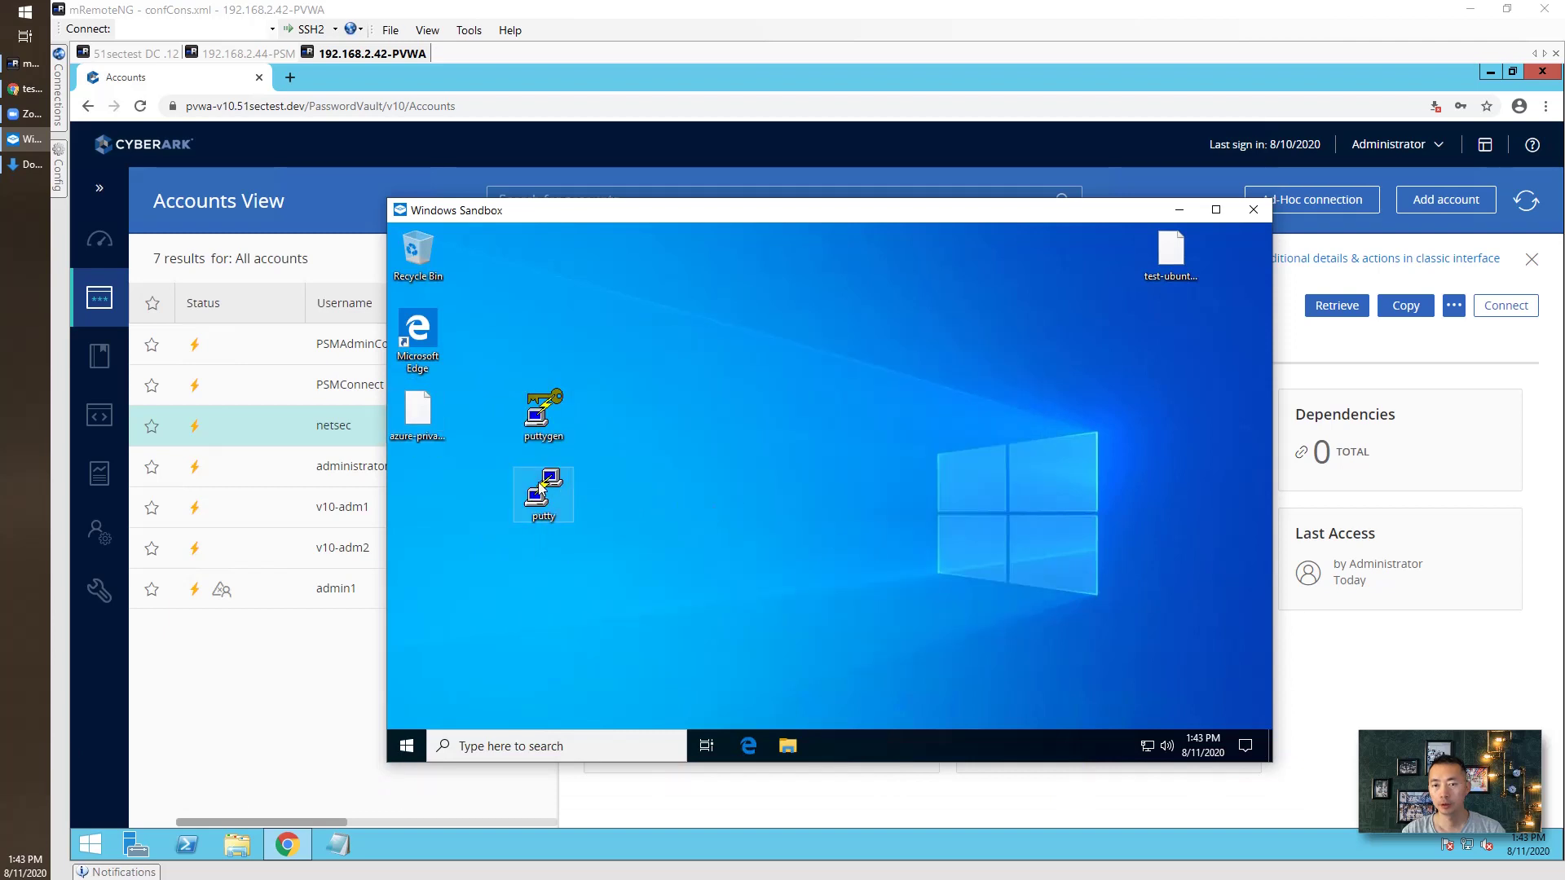
{"action": "left_click", "coordinate": [856, 524]}
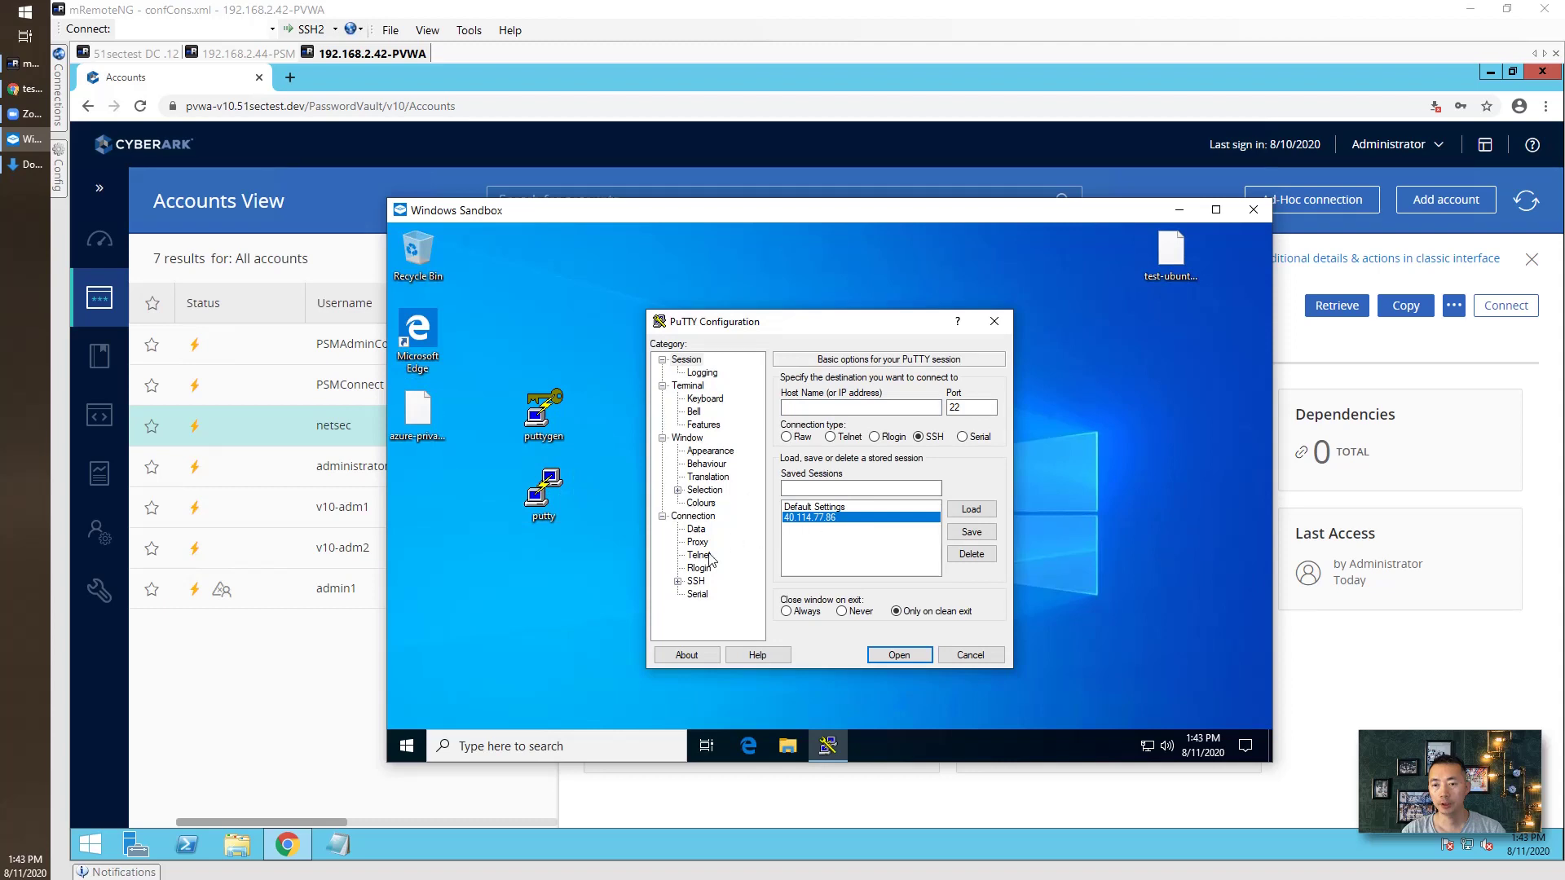
{"action": "left_click", "coordinate": [971, 510]}
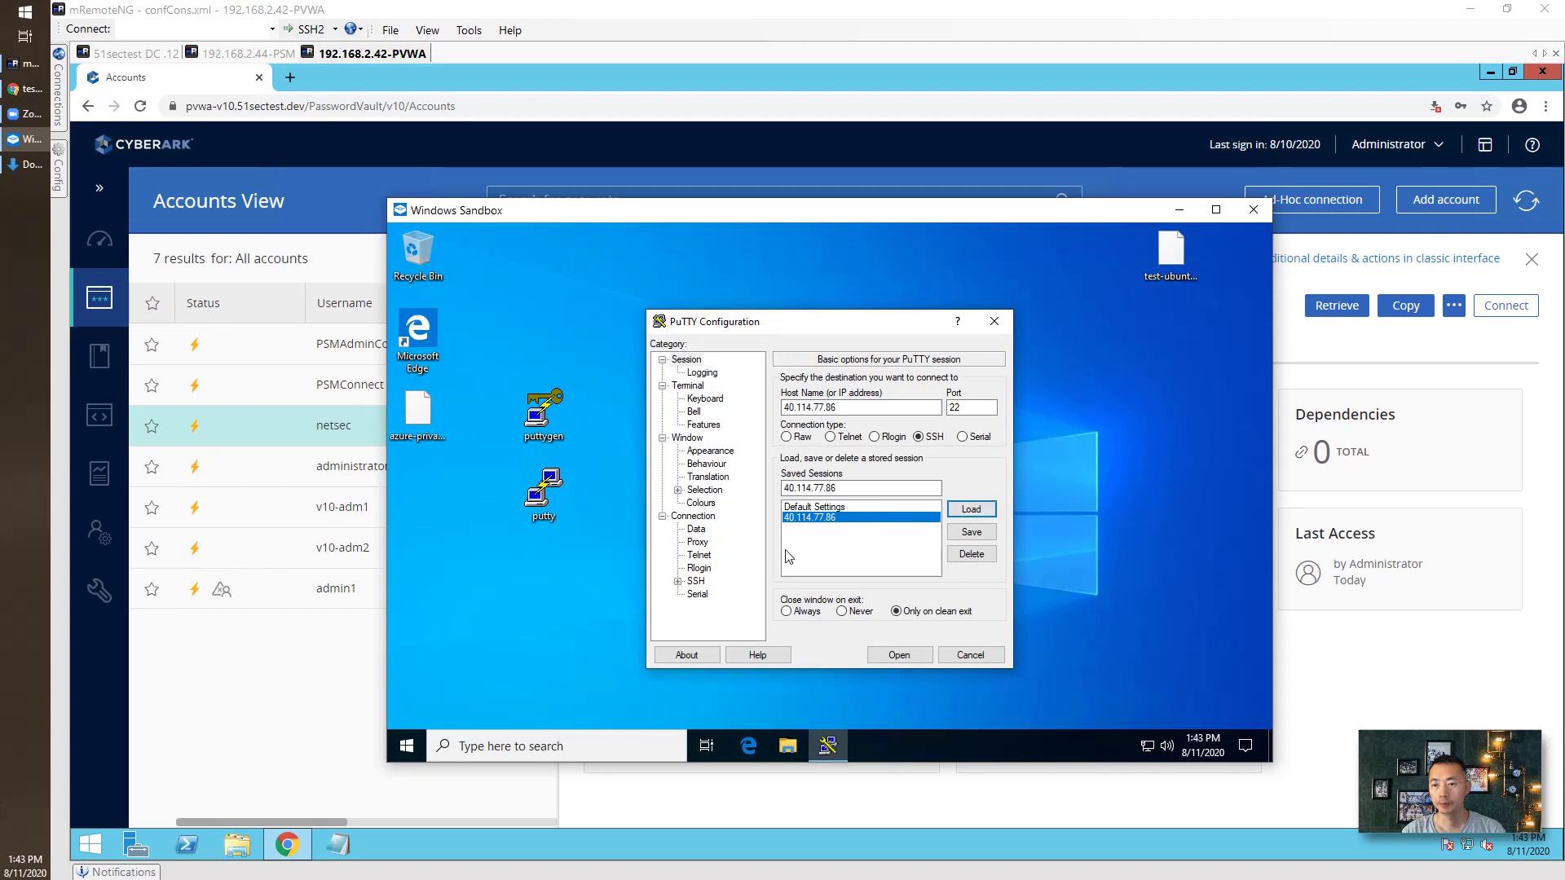
Check the SSH Auth private key setting and log in as netsec.
{"action": "left_click", "coordinate": [677, 581]}
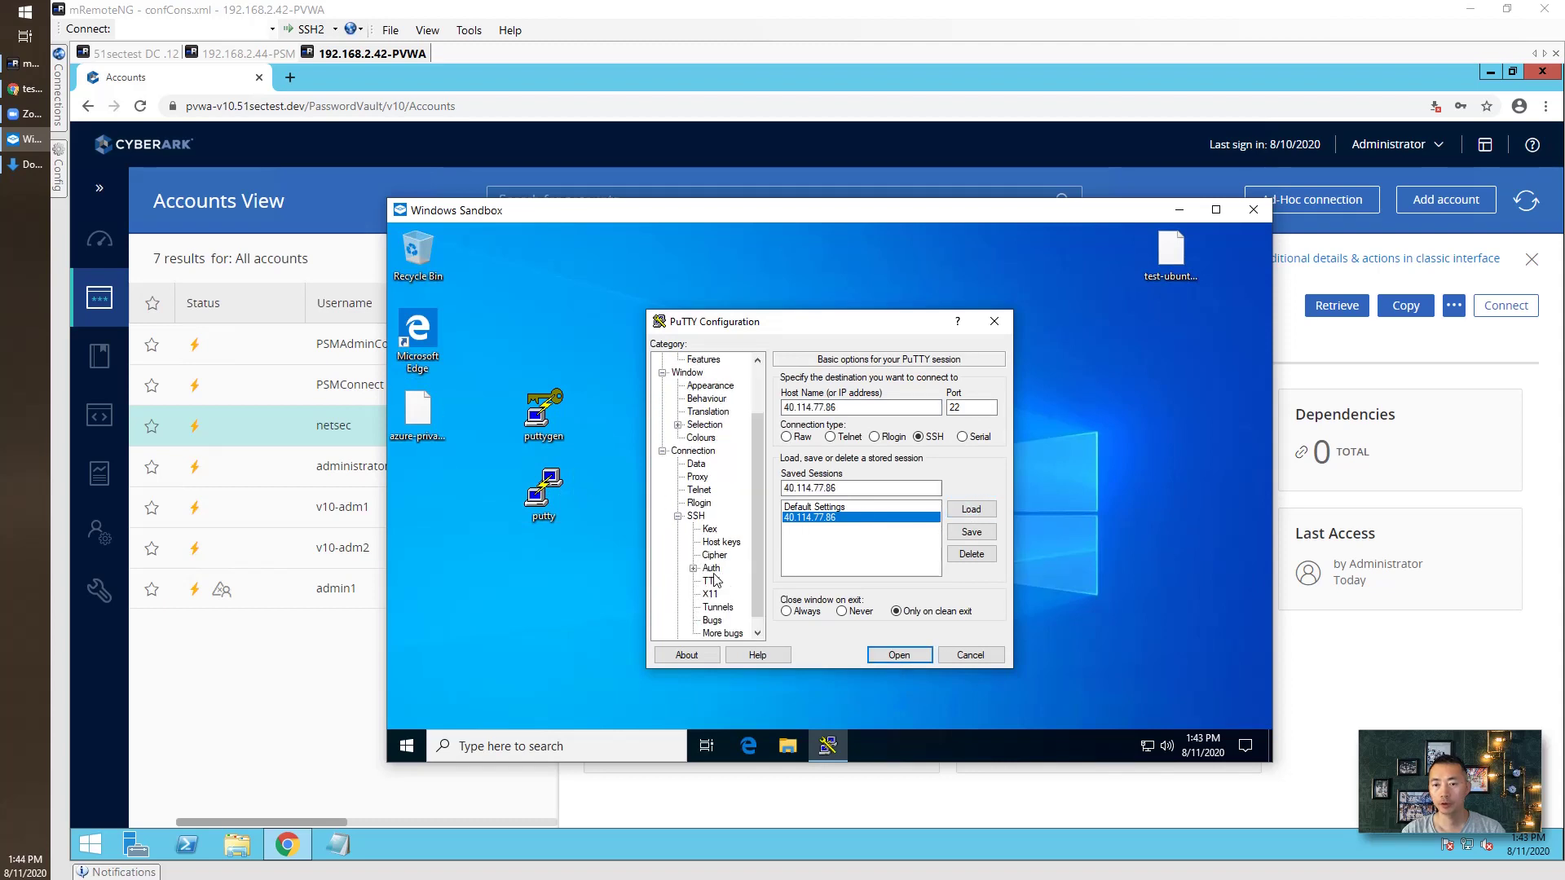
{"action": "left_click", "coordinate": [711, 568]}
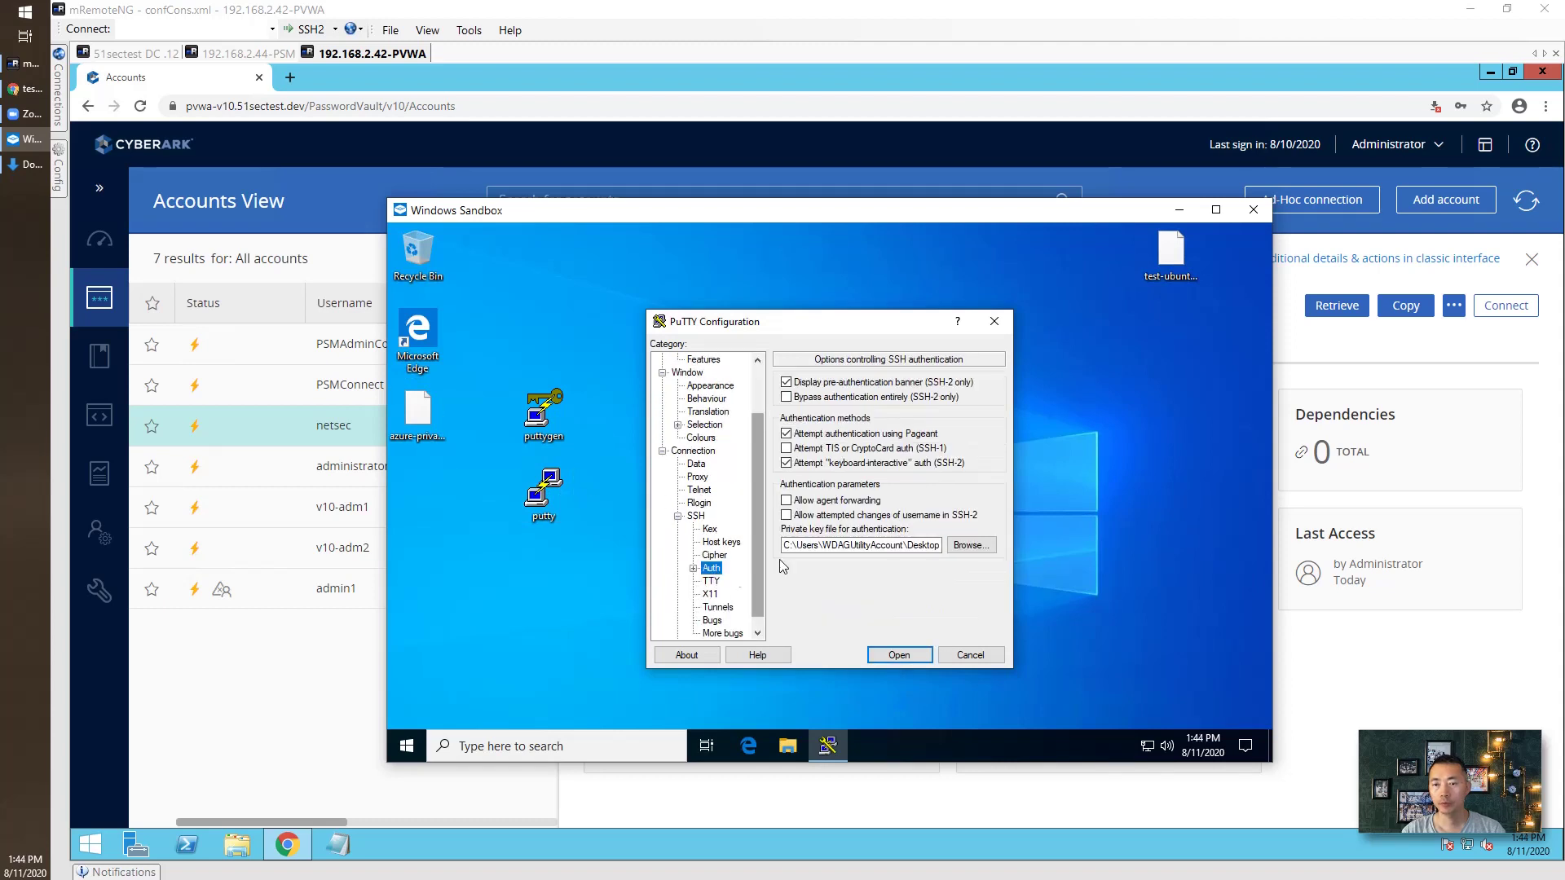
{"action": "left_click", "coordinate": [897, 653]}
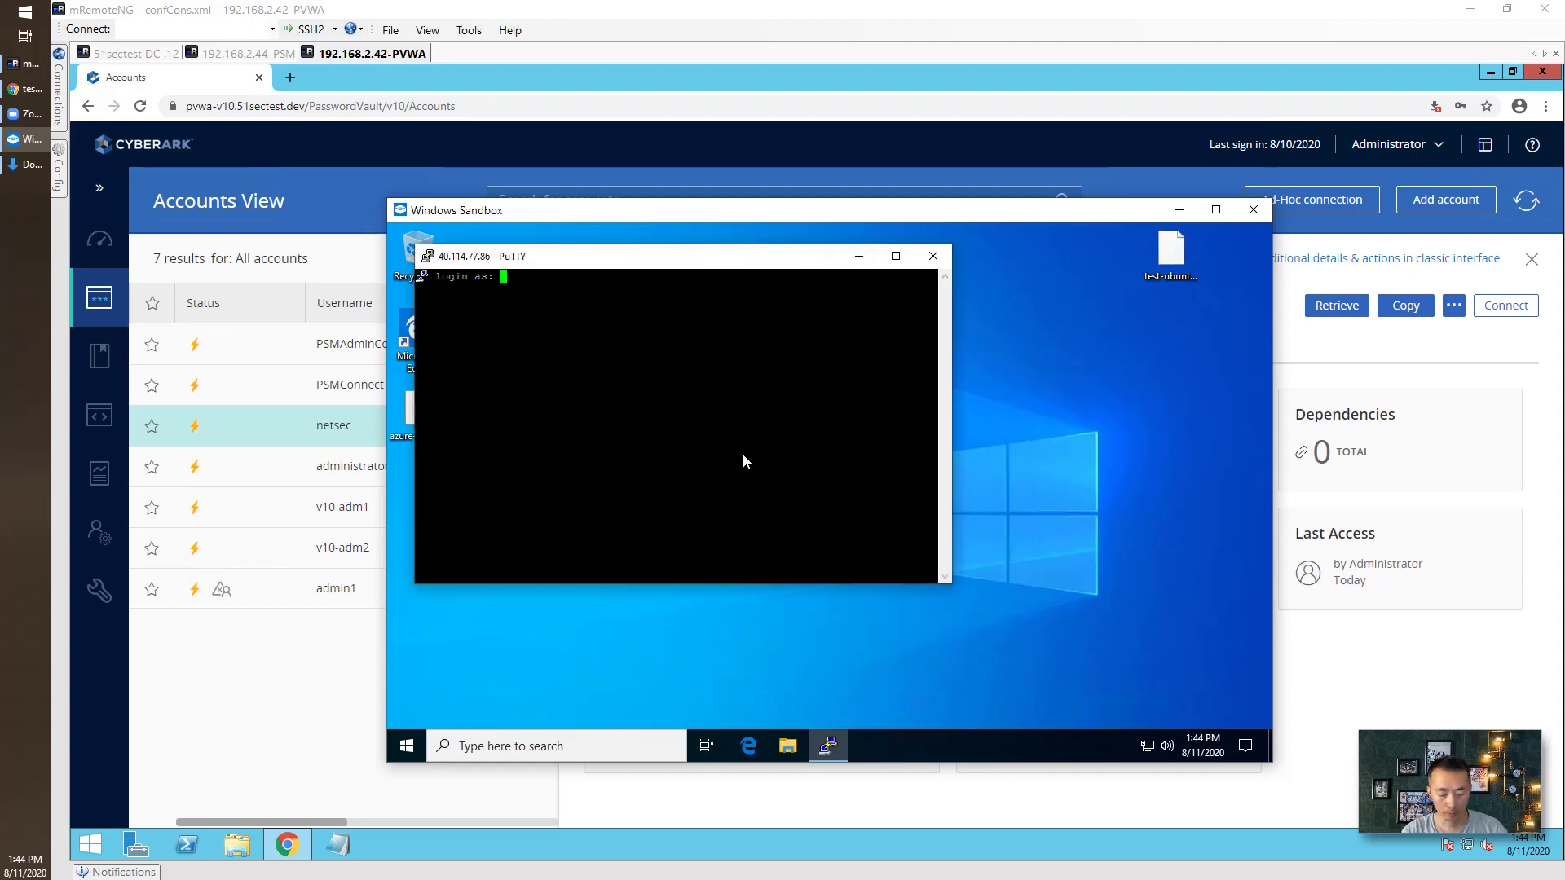
{"action": "type", "text": "netsec"}
{"action": "key", "text": "Return"}
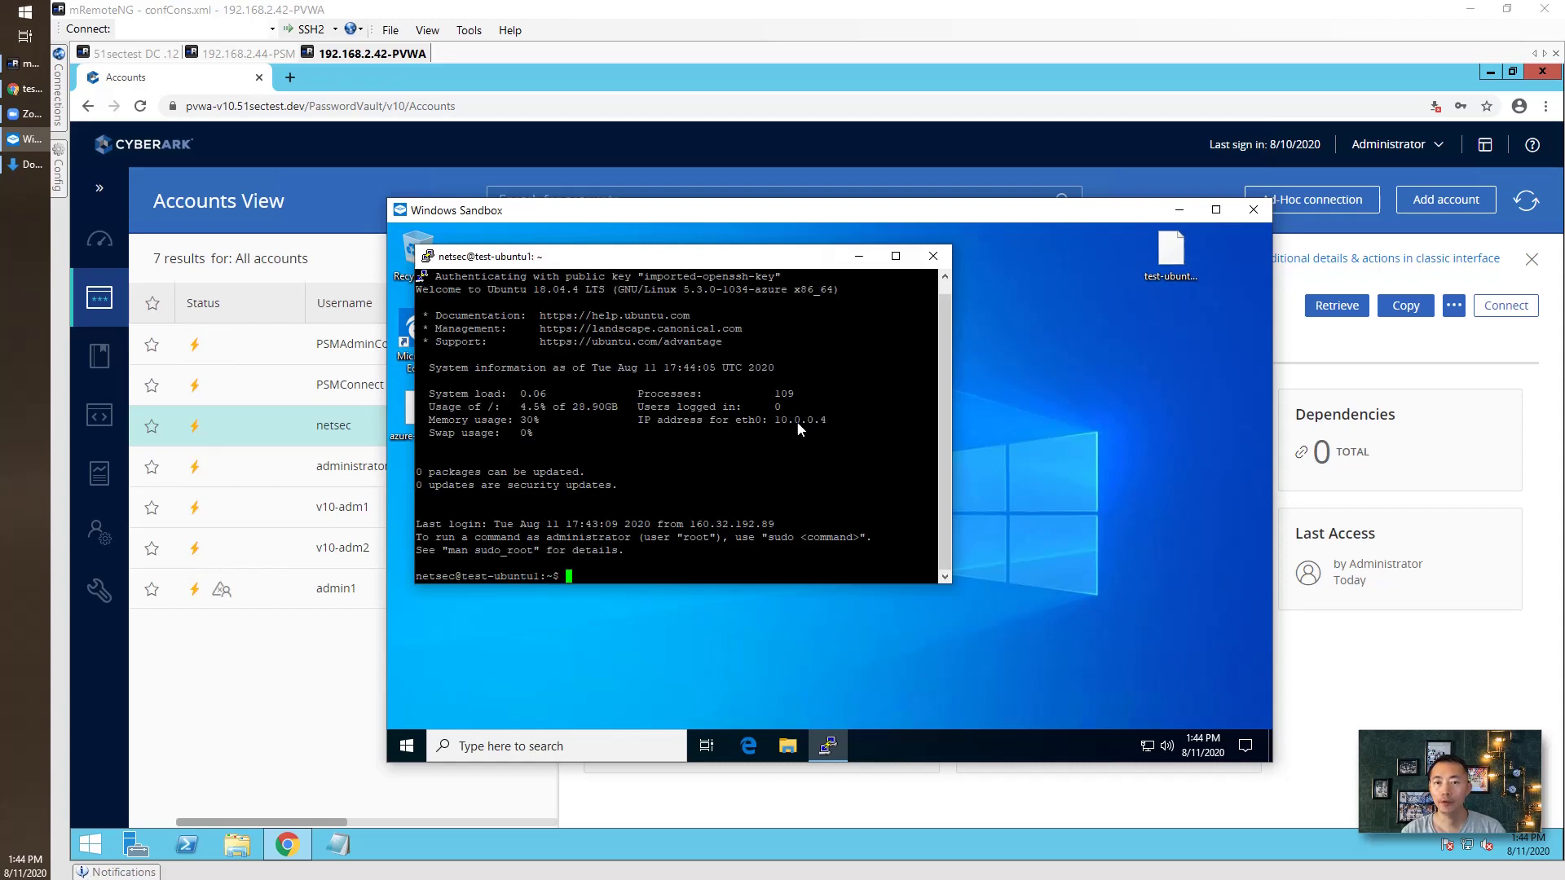
{"action": "left_click", "coordinate": [40, 88]}
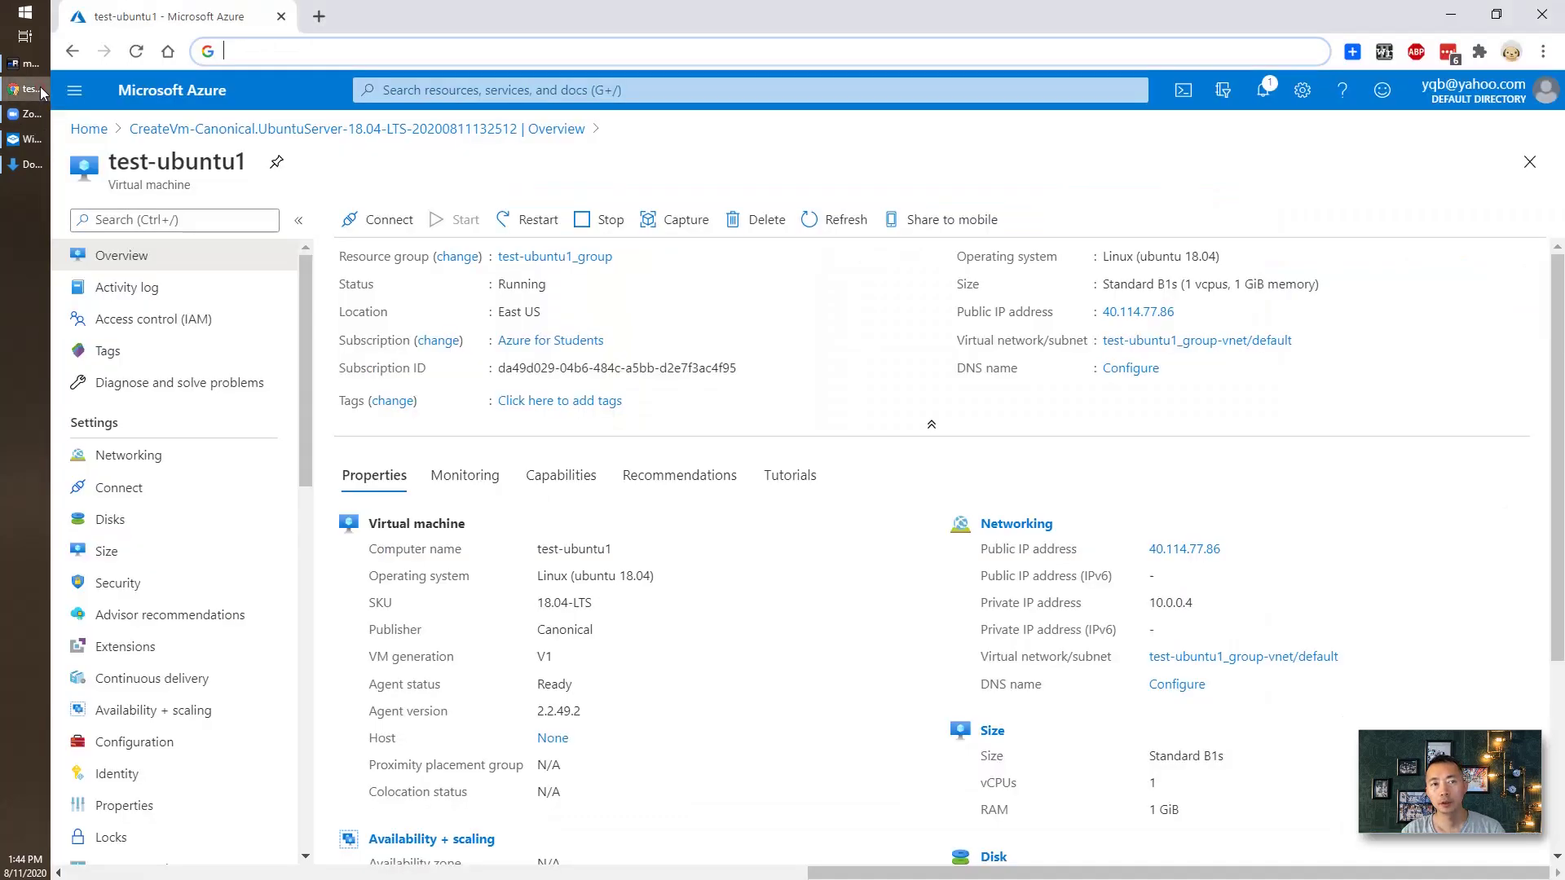
Request and confirm a CPM key change for netsec, then view its activities.
{"action": "left_click", "coordinate": [31, 64]}
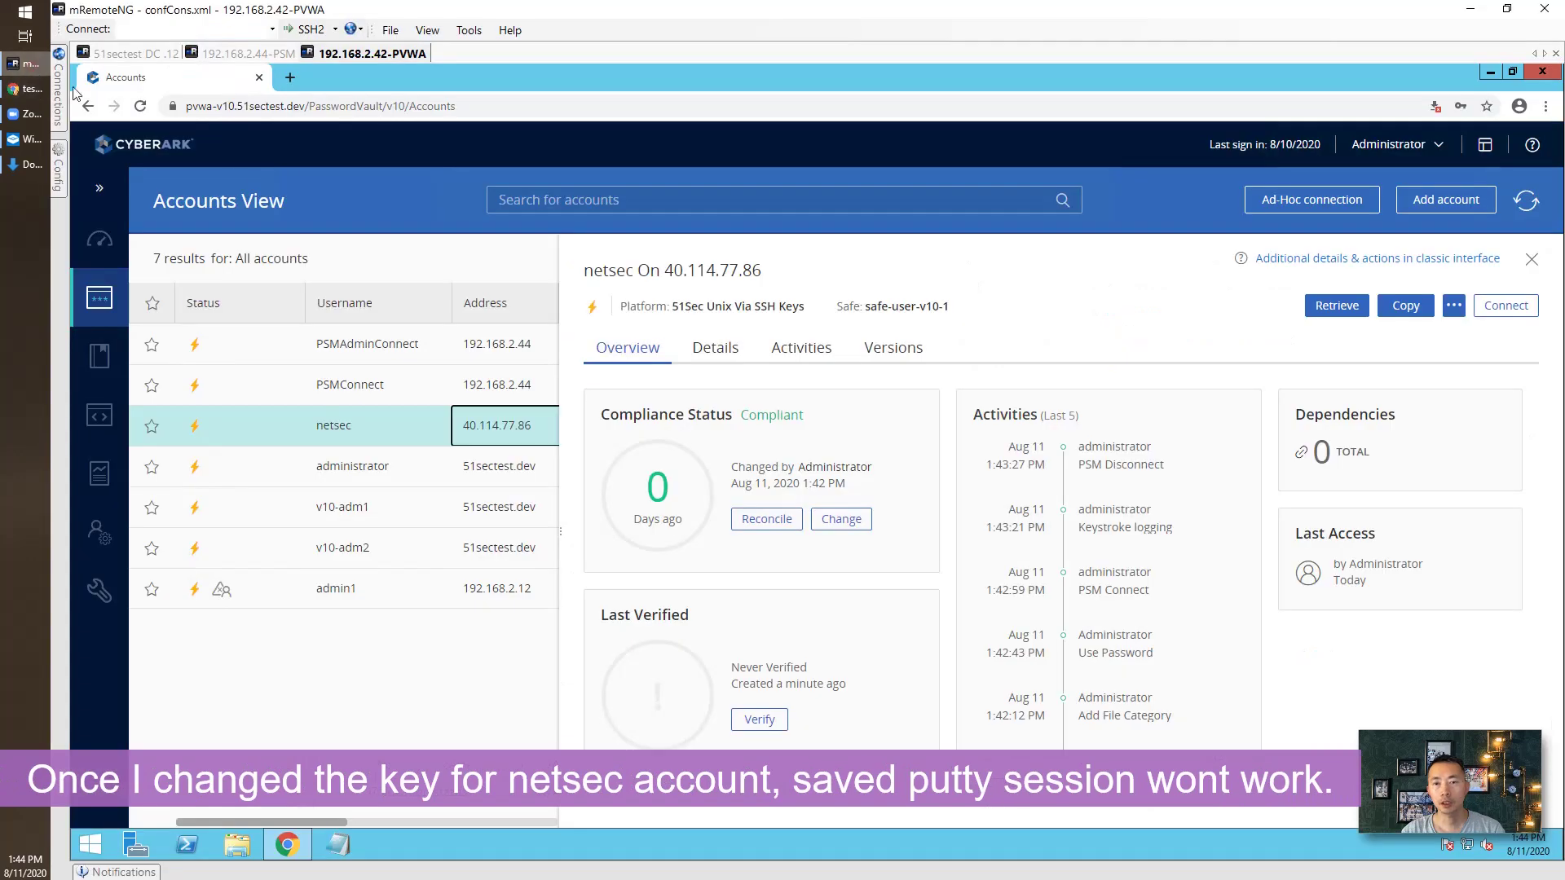
{"action": "left_click", "coordinate": [839, 521]}
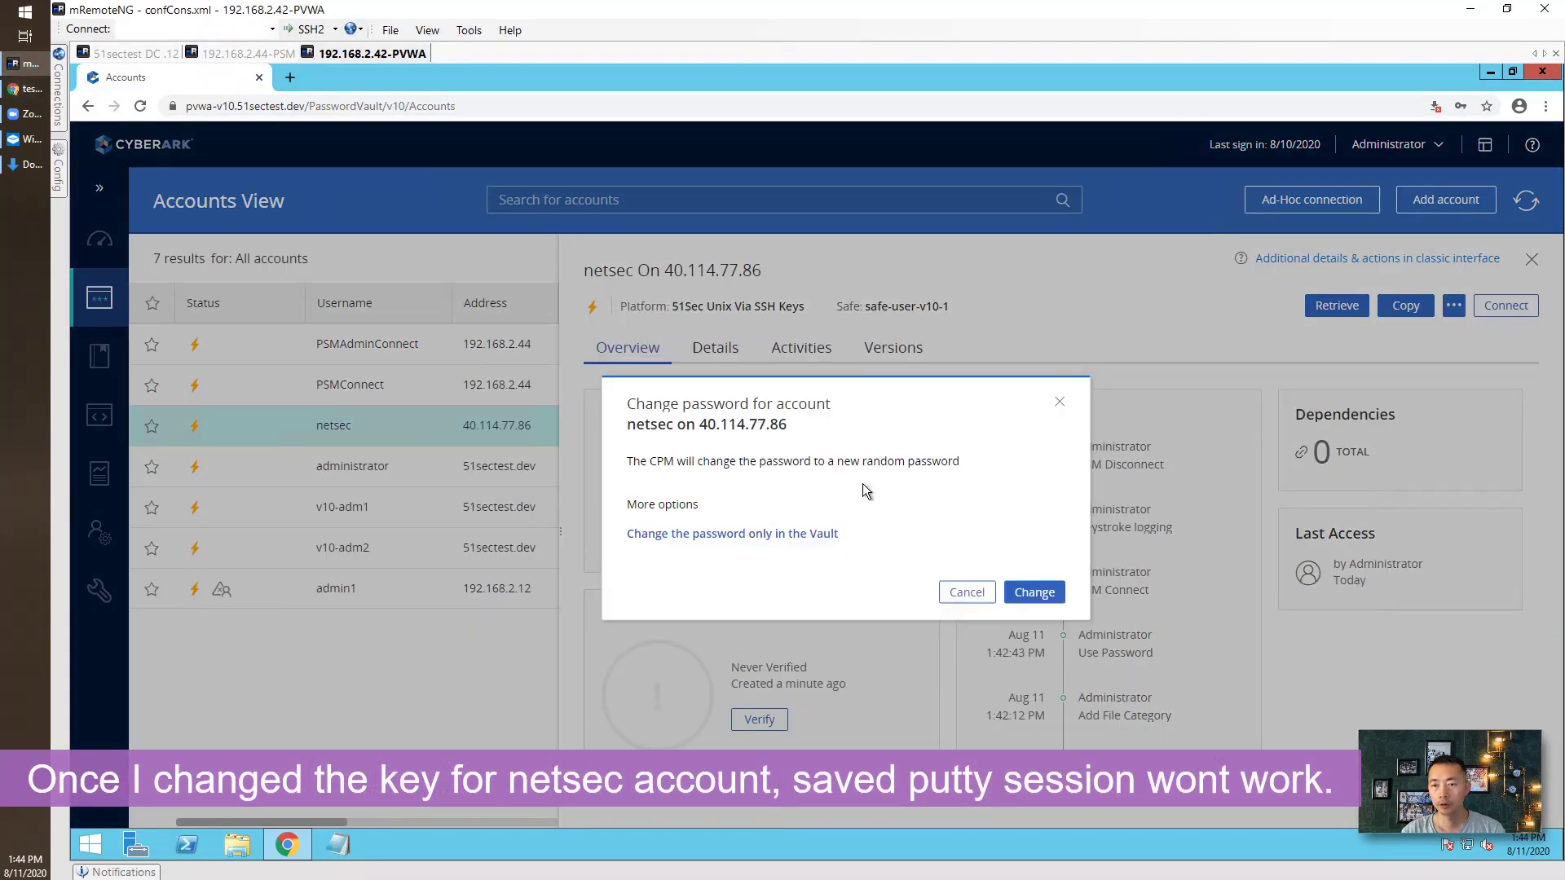
{"action": "left_click", "coordinate": [1051, 595]}
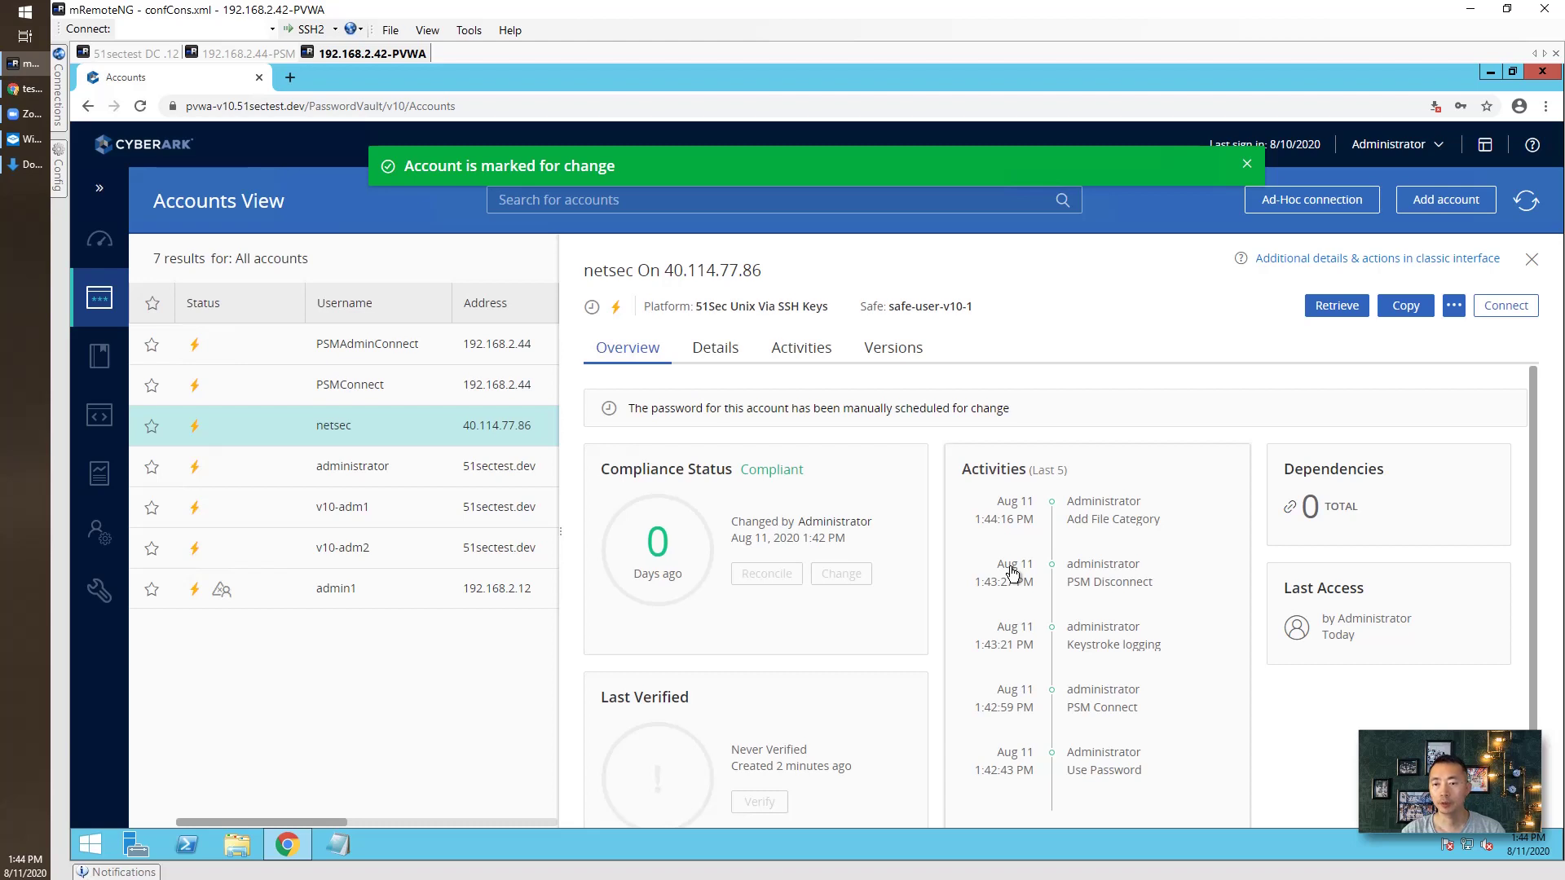
{"action": "left_click", "coordinate": [801, 348]}
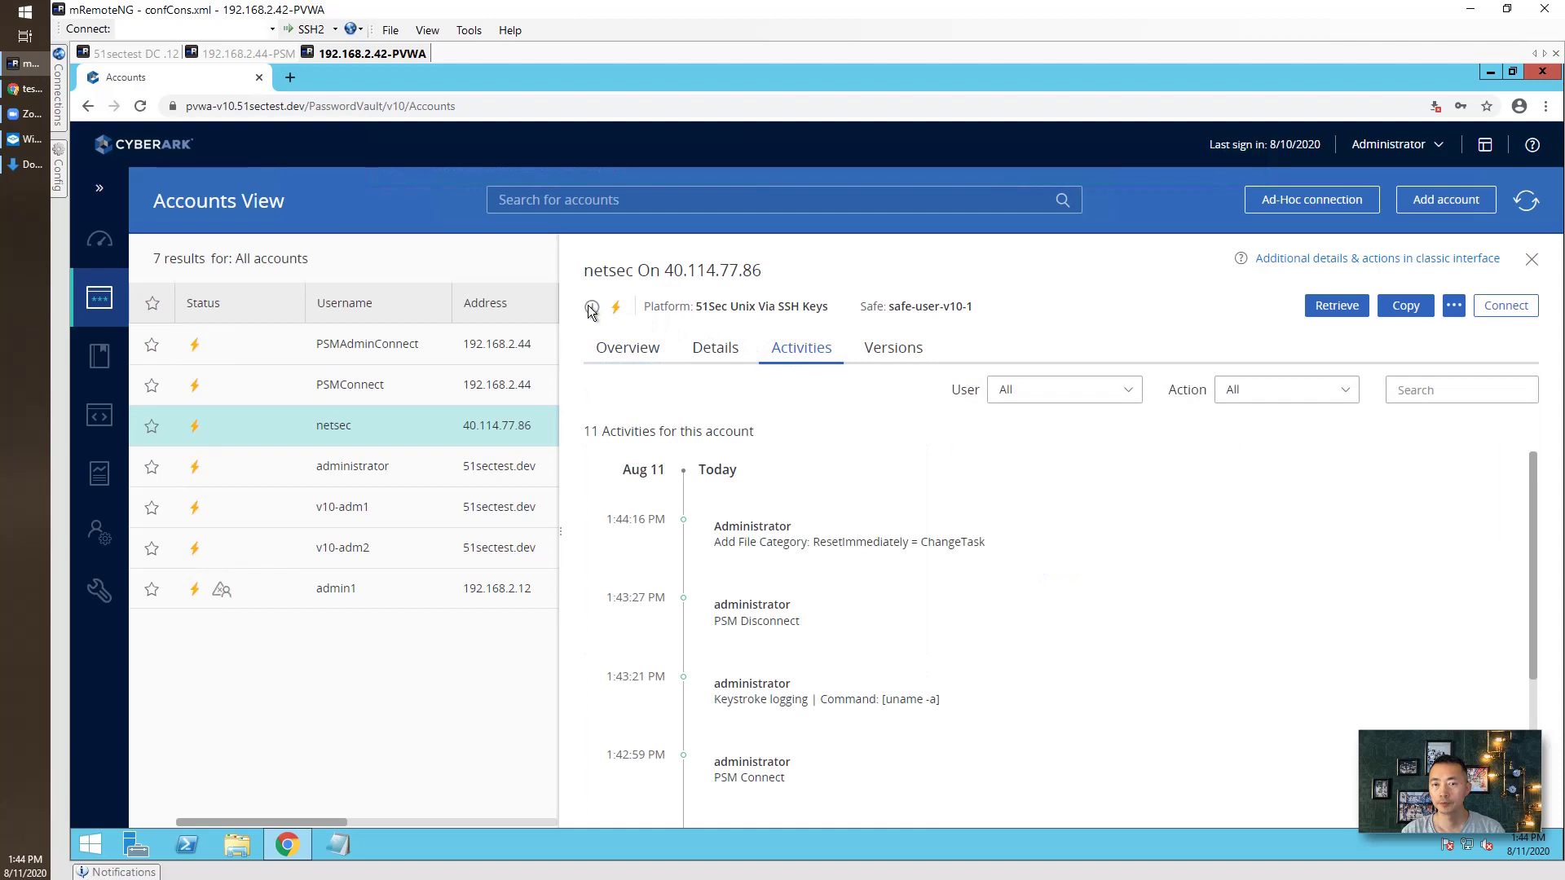
{"action": "mouse_move", "coordinate": [591, 310]}
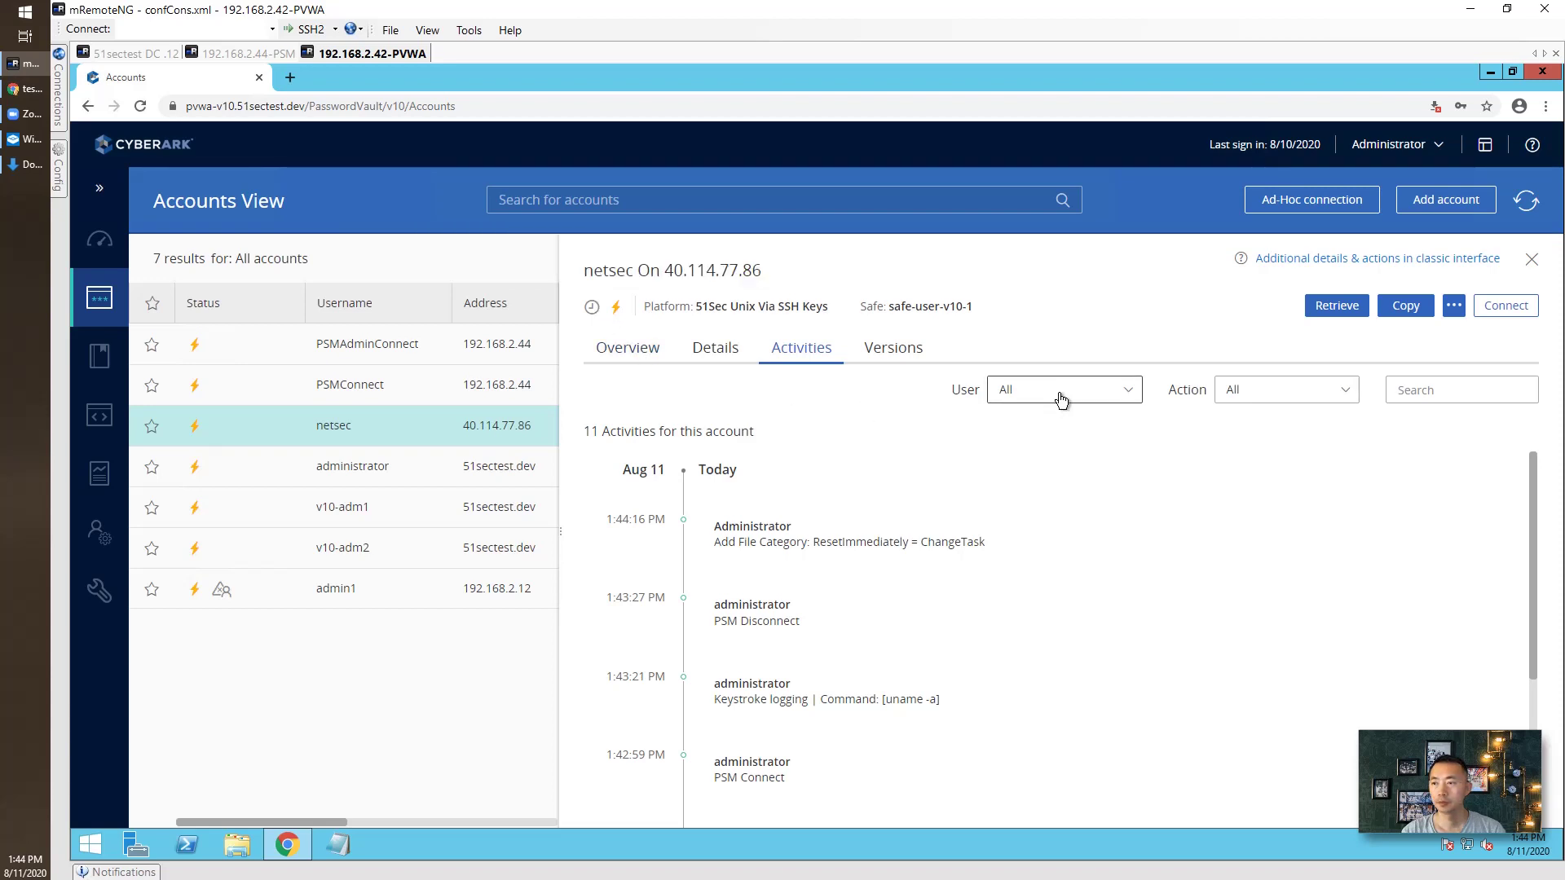
Open netsec in the classic interface and compare its Administrator and PasswordManager key versions.
{"action": "left_click", "coordinate": [1281, 259]}
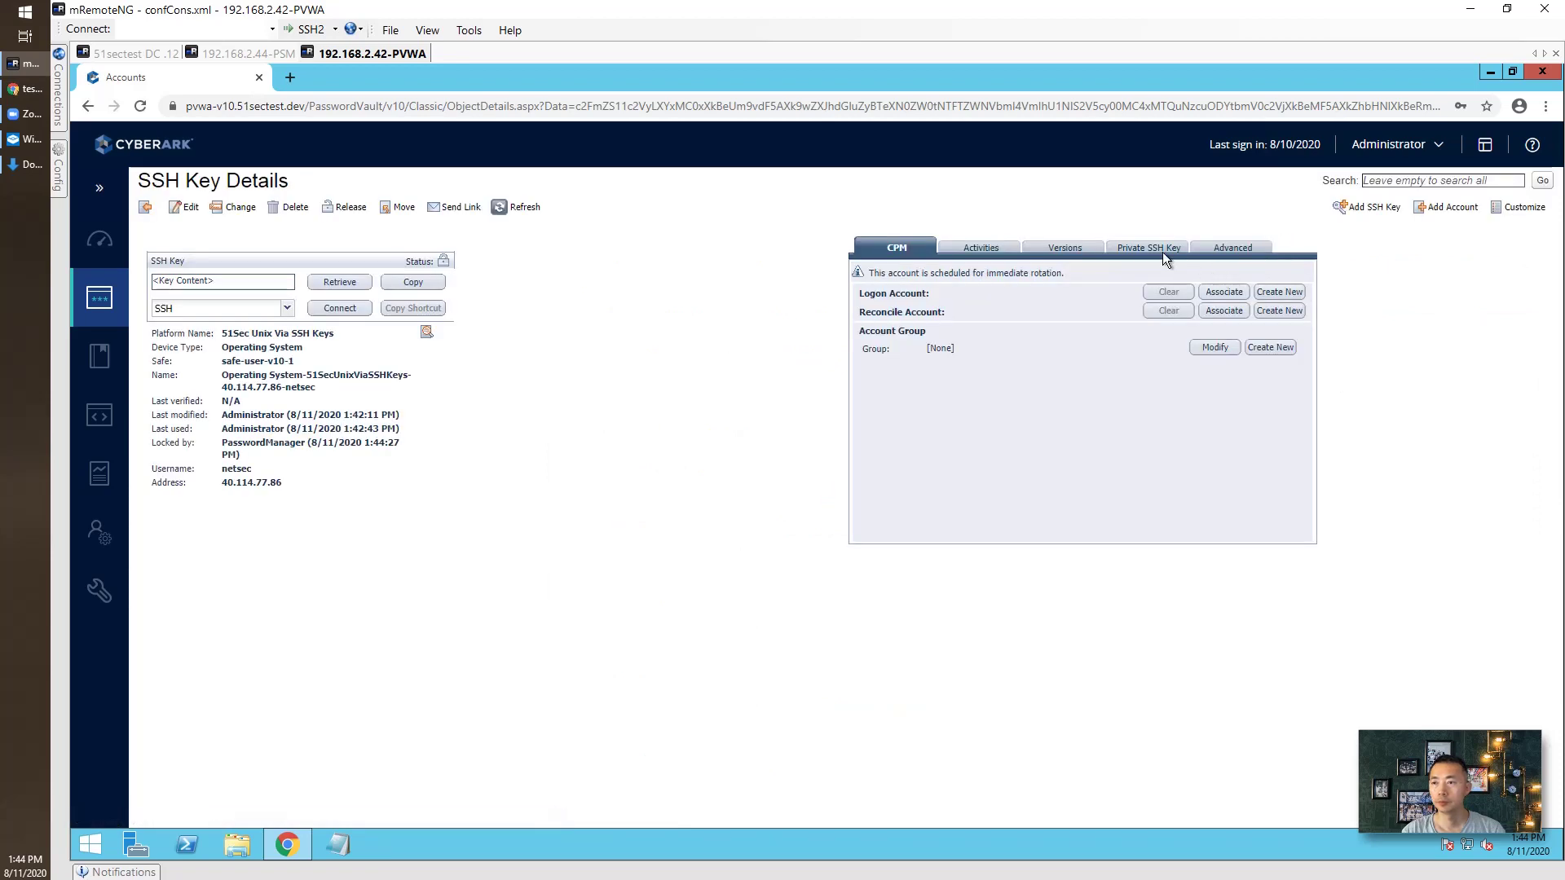
{"action": "left_click", "coordinate": [1153, 256]}
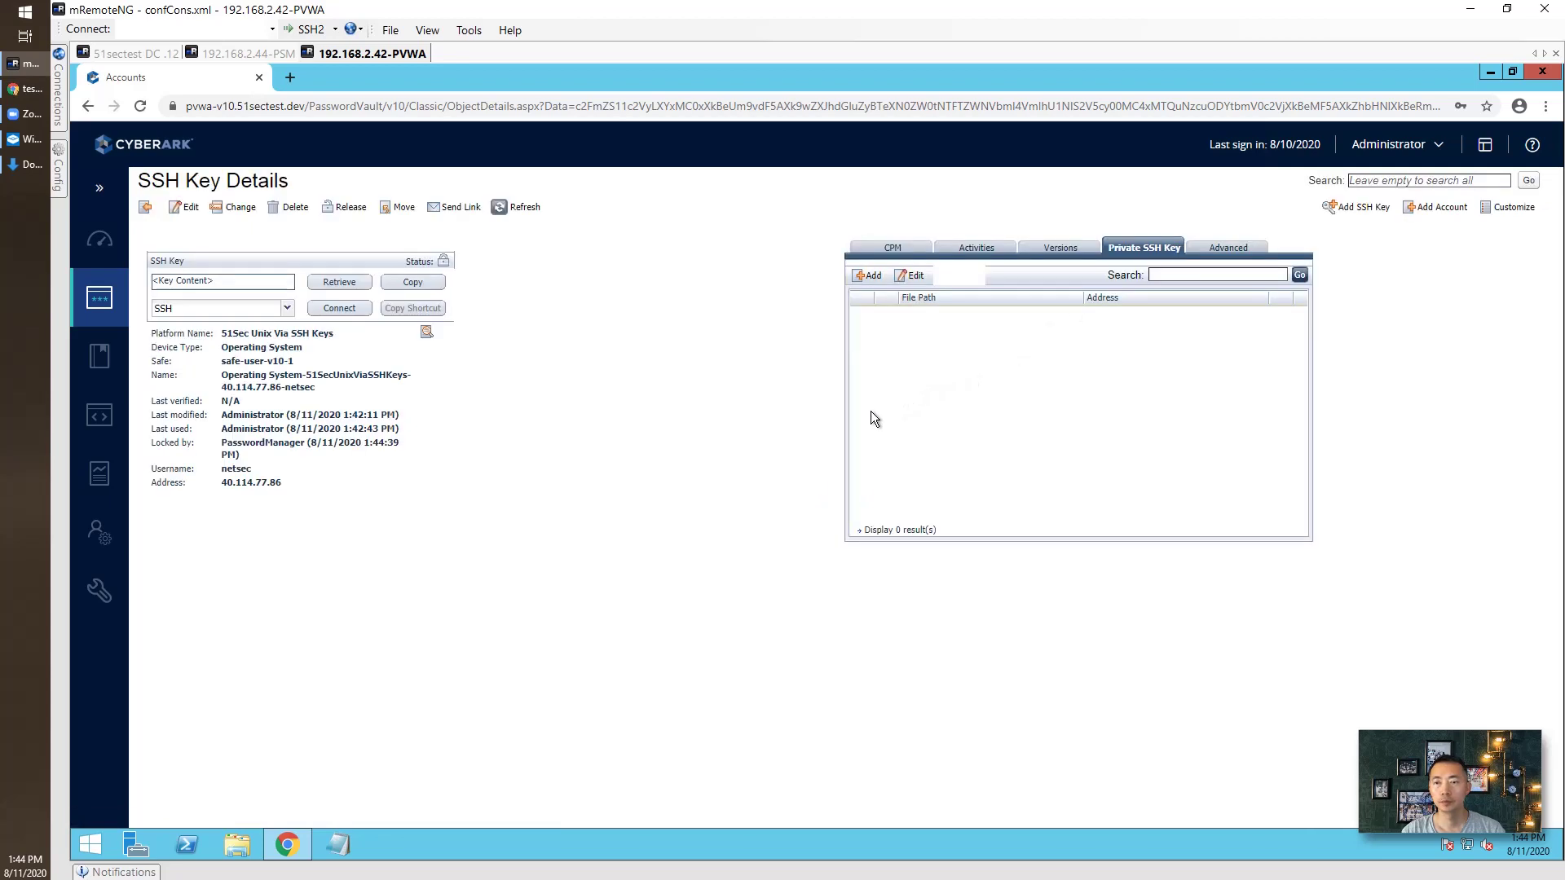
{"action": "left_click", "coordinate": [900, 255]}
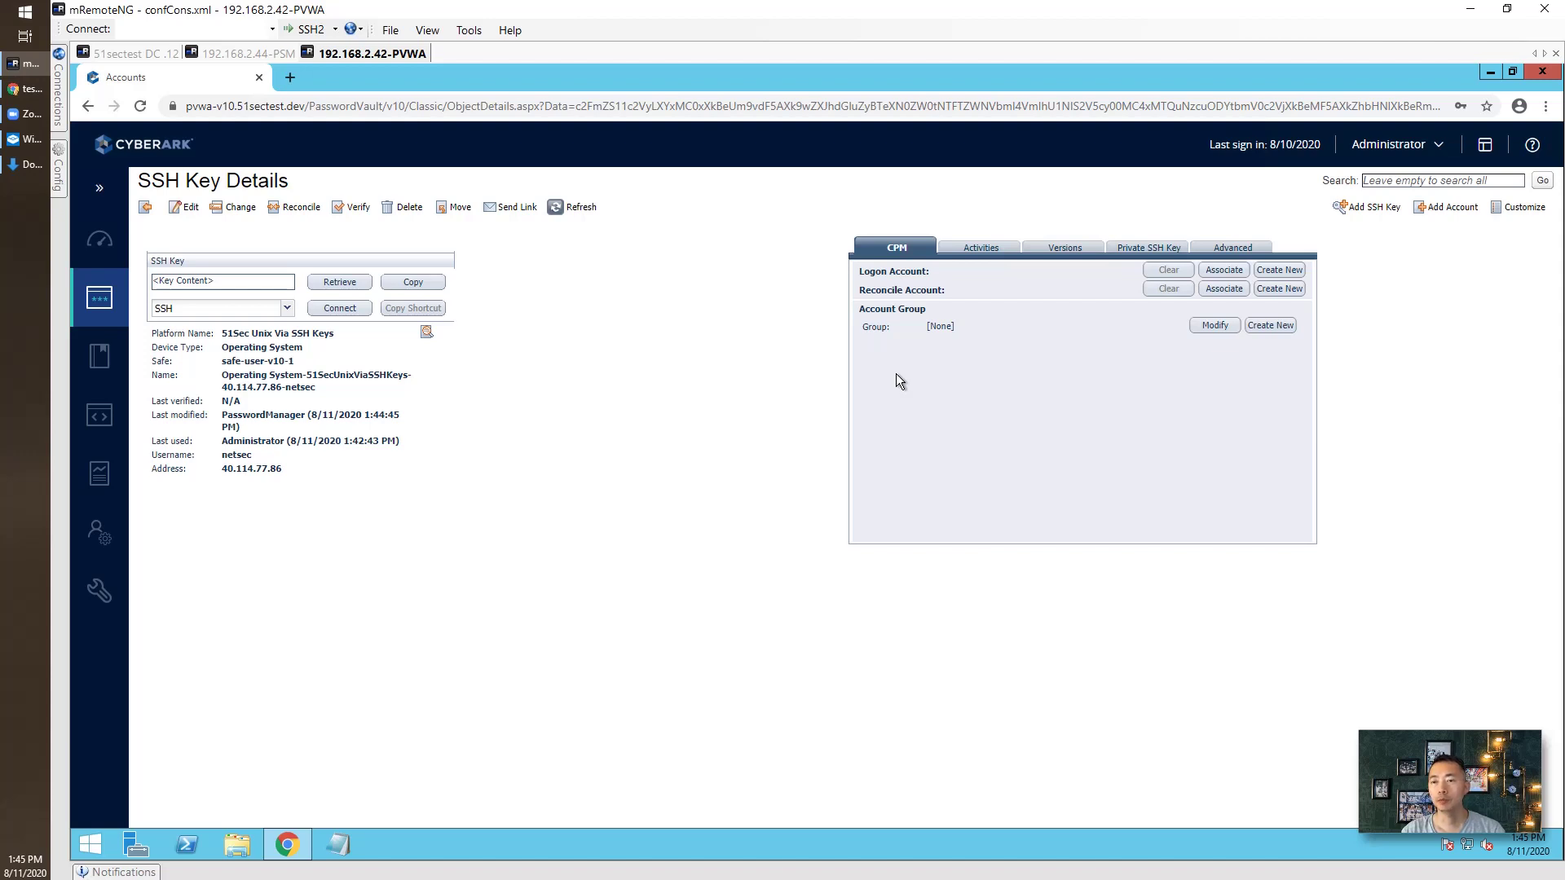
{"action": "left_click", "coordinate": [981, 249]}
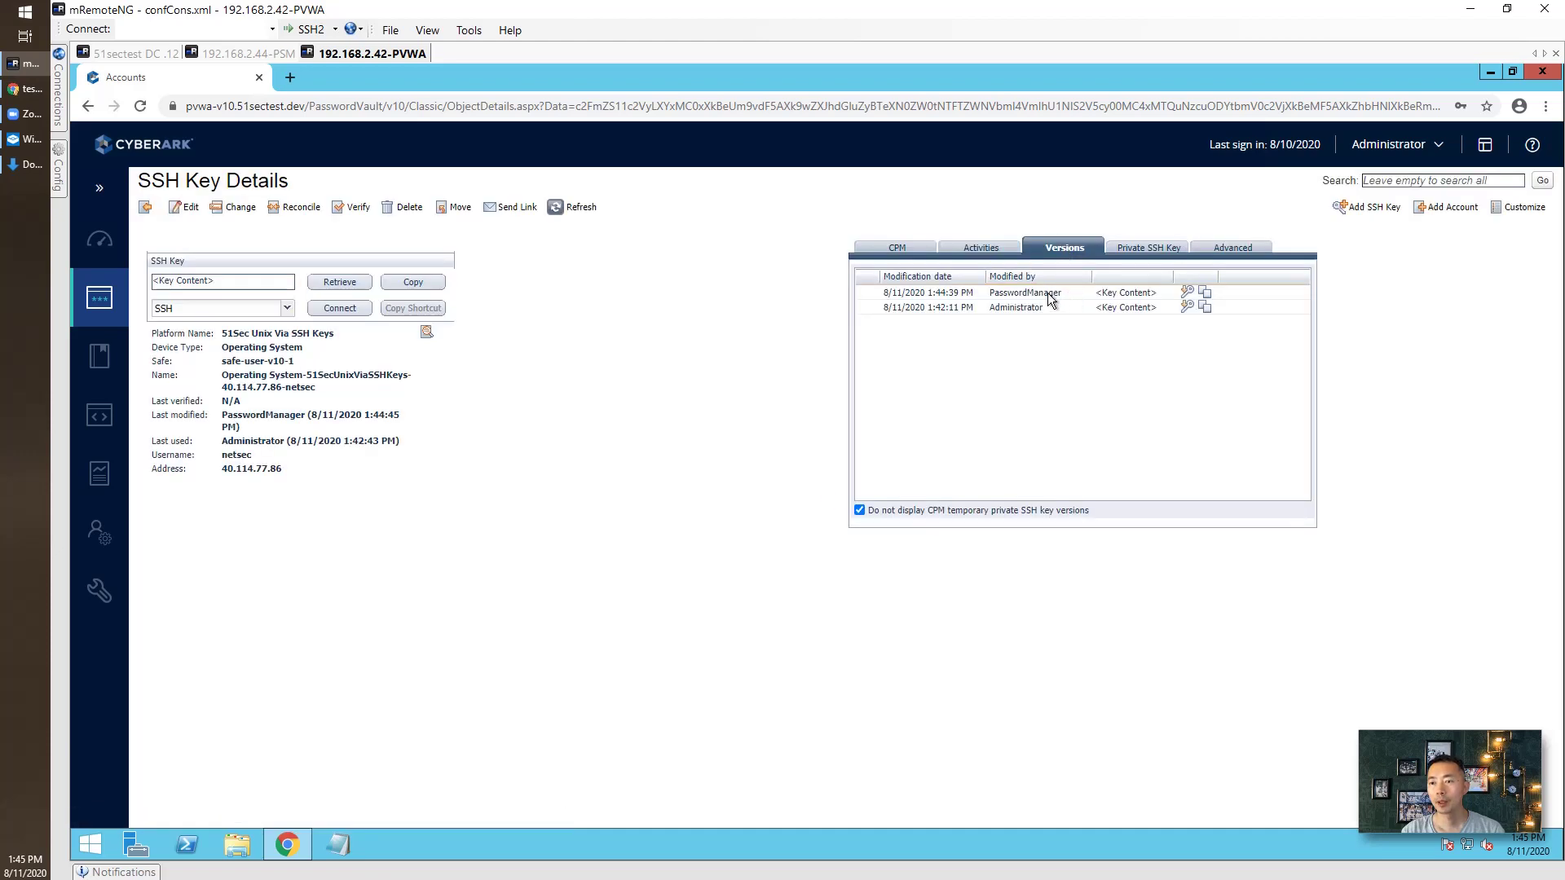
{"action": "left_click", "coordinate": [931, 310]}
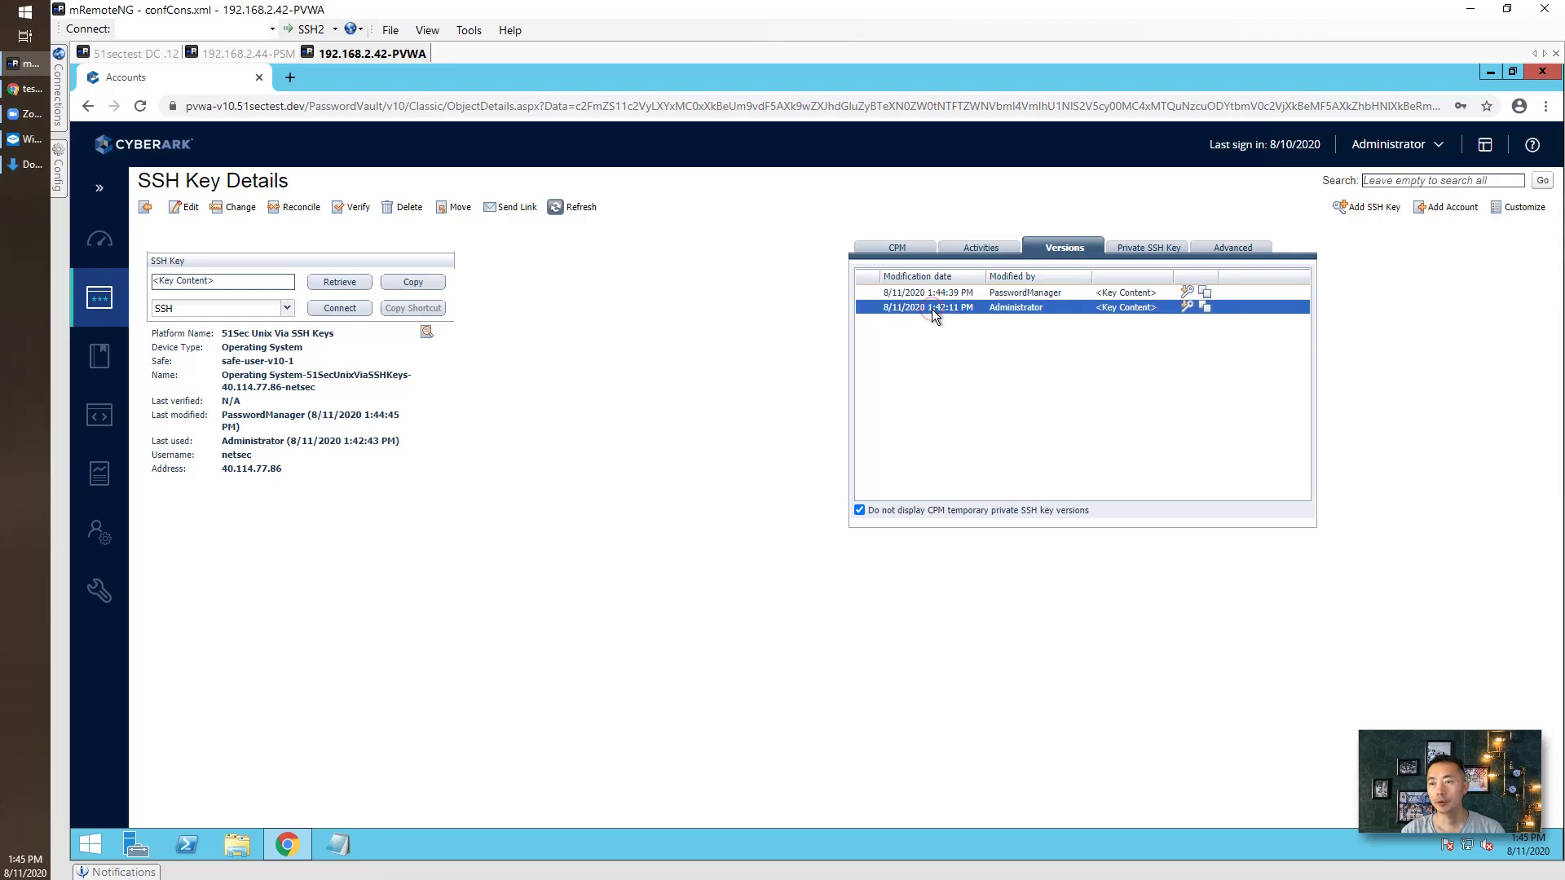
{"action": "left_click", "coordinate": [930, 295]}
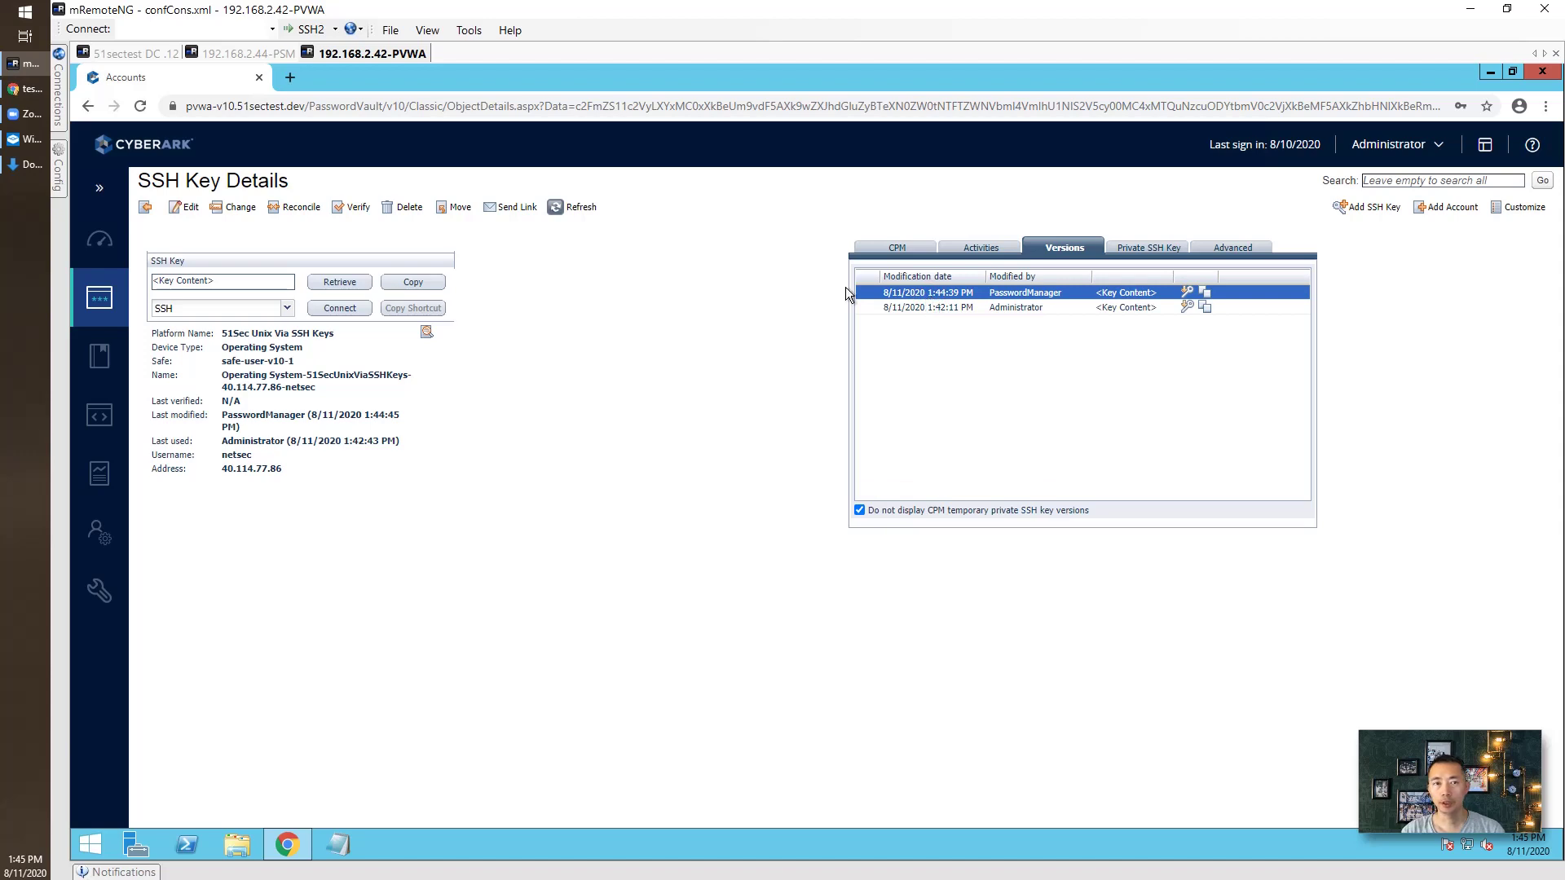
Open the CPM Rotate SSH Key activity details, then return to the accounts list.
{"action": "left_click", "coordinate": [974, 249]}
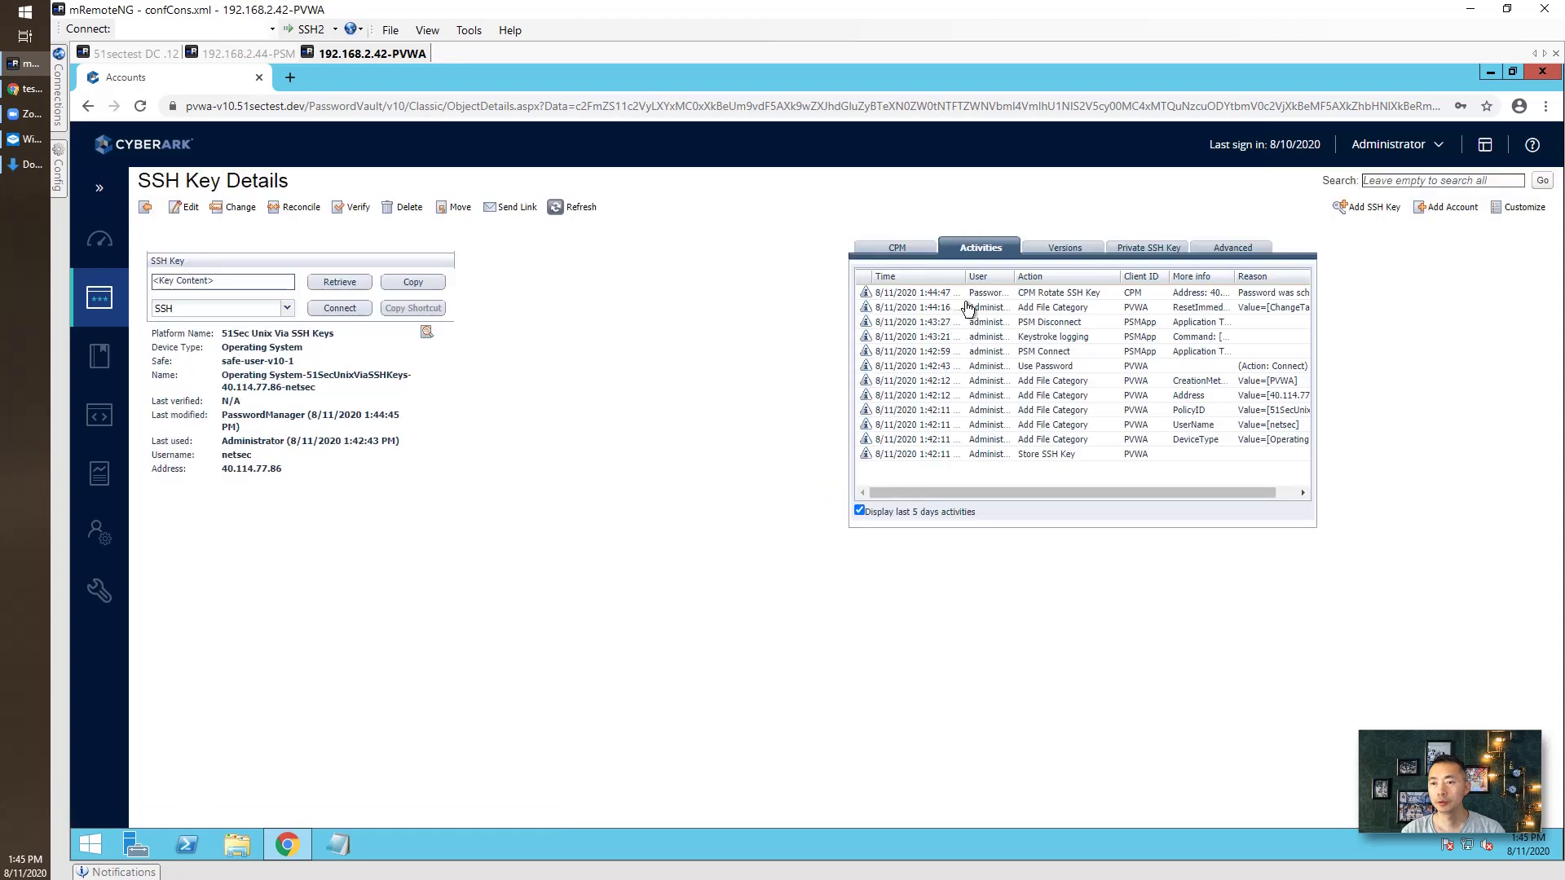
{"action": "left_click", "coordinate": [992, 296]}
{"action": "double_click", "coordinate": [992, 298]}
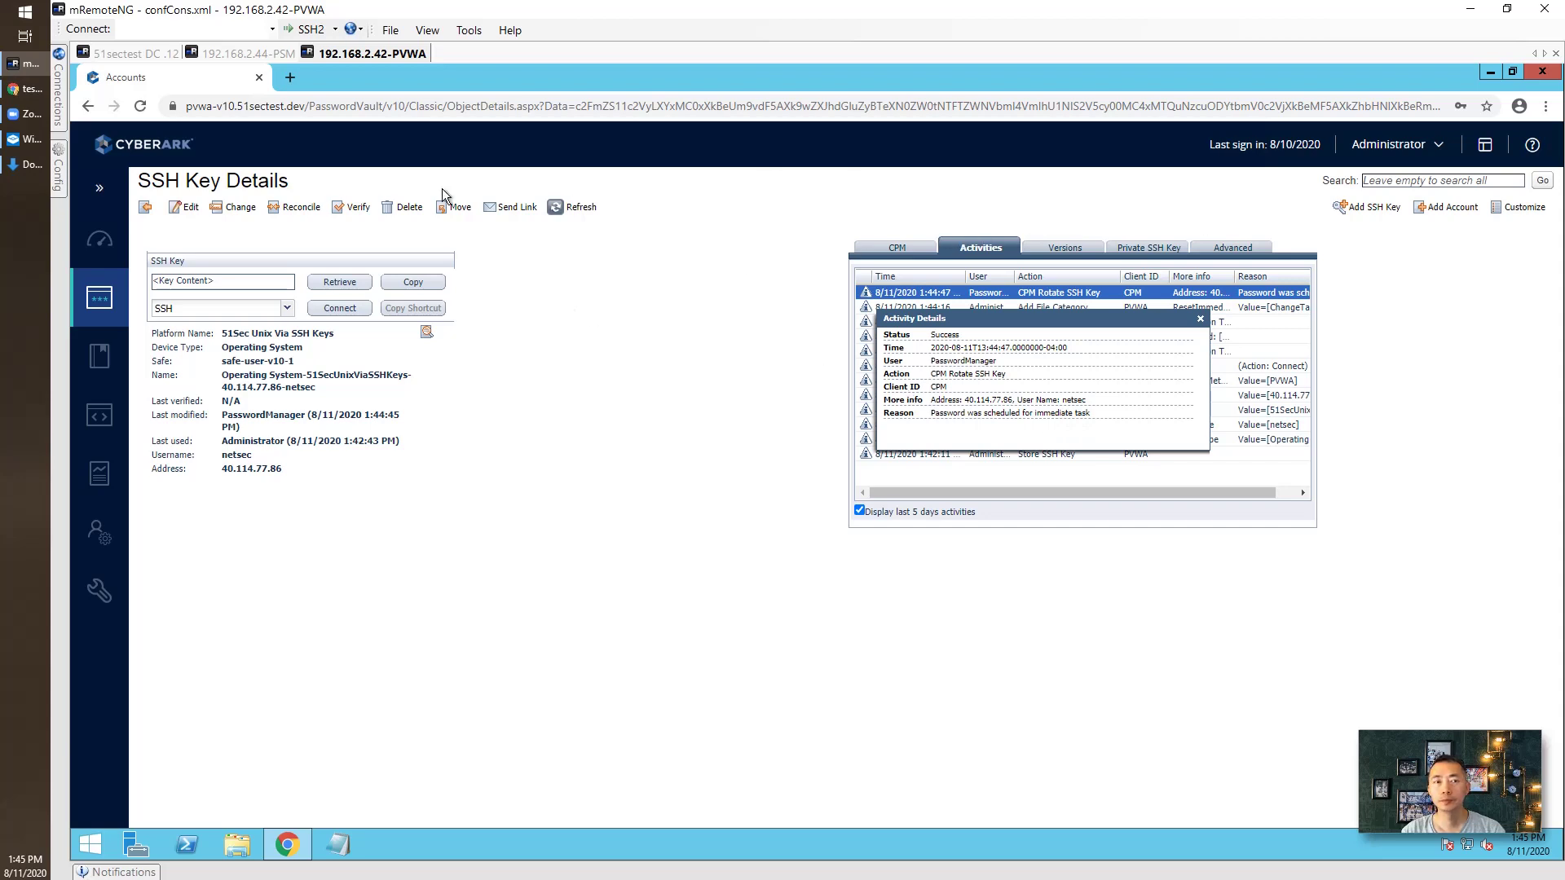
{"action": "left_click", "coordinate": [121, 301]}
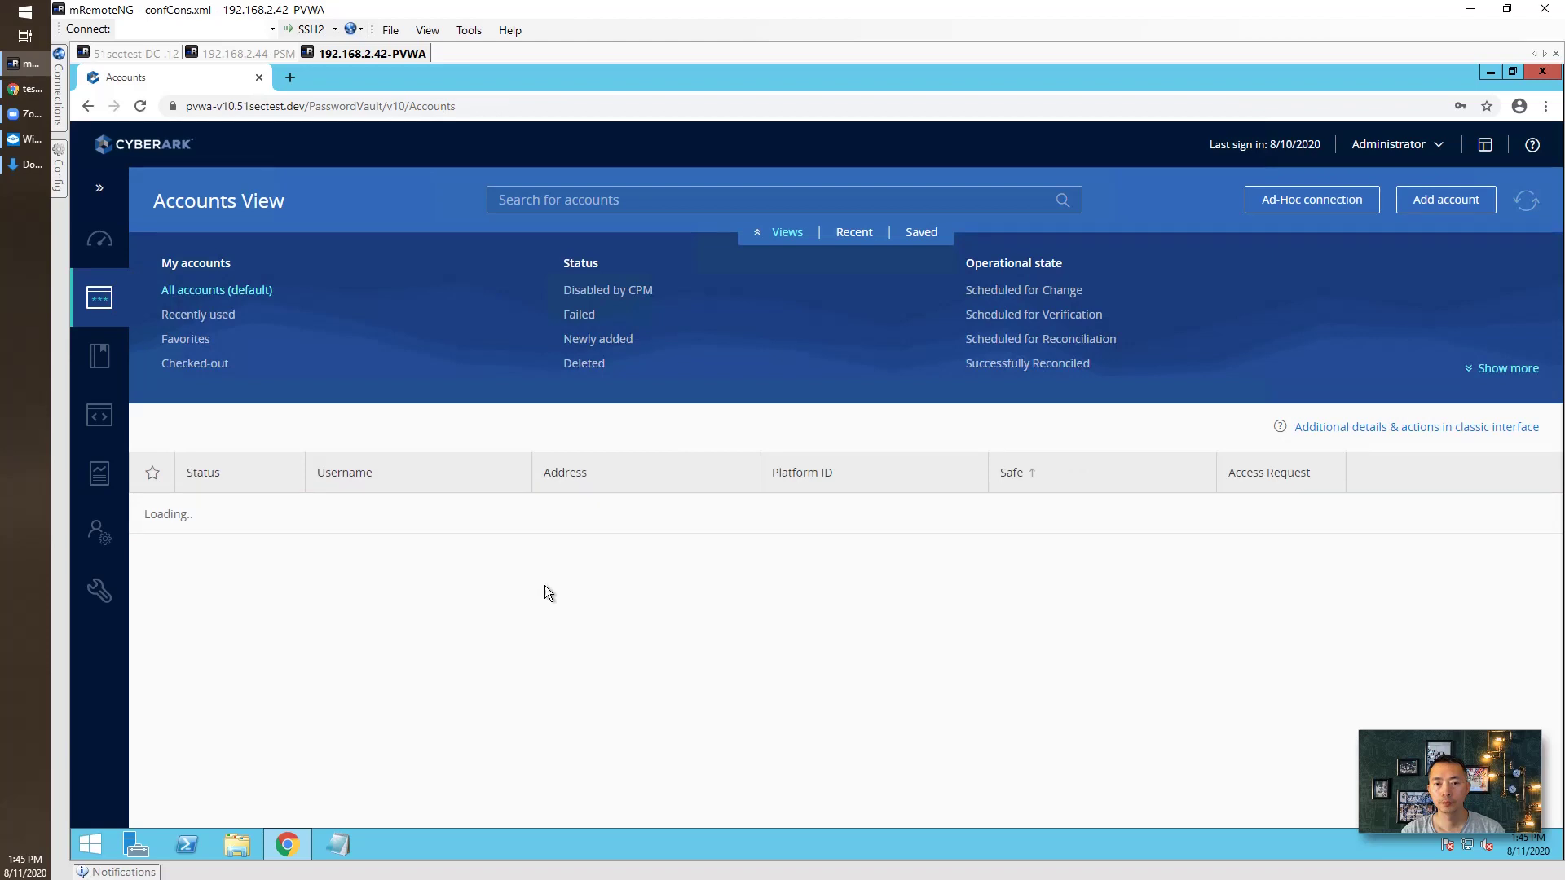
Check netsec's latest activity and extra actions, then reopen its details overview.
{"action": "left_click", "coordinate": [538, 594]}
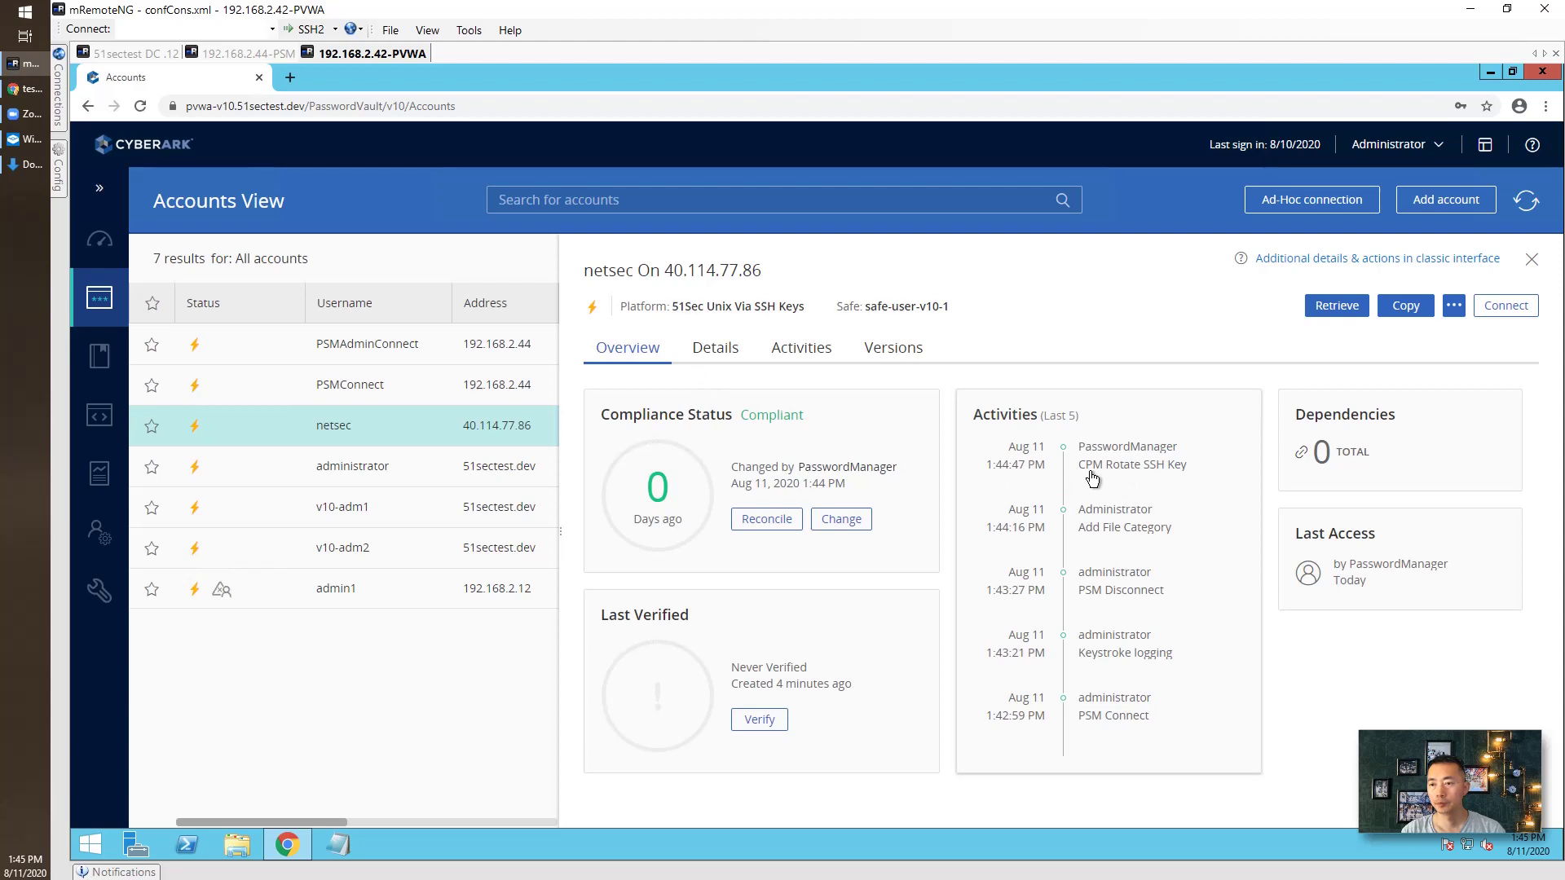
{"action": "left_click", "coordinate": [1159, 473]}
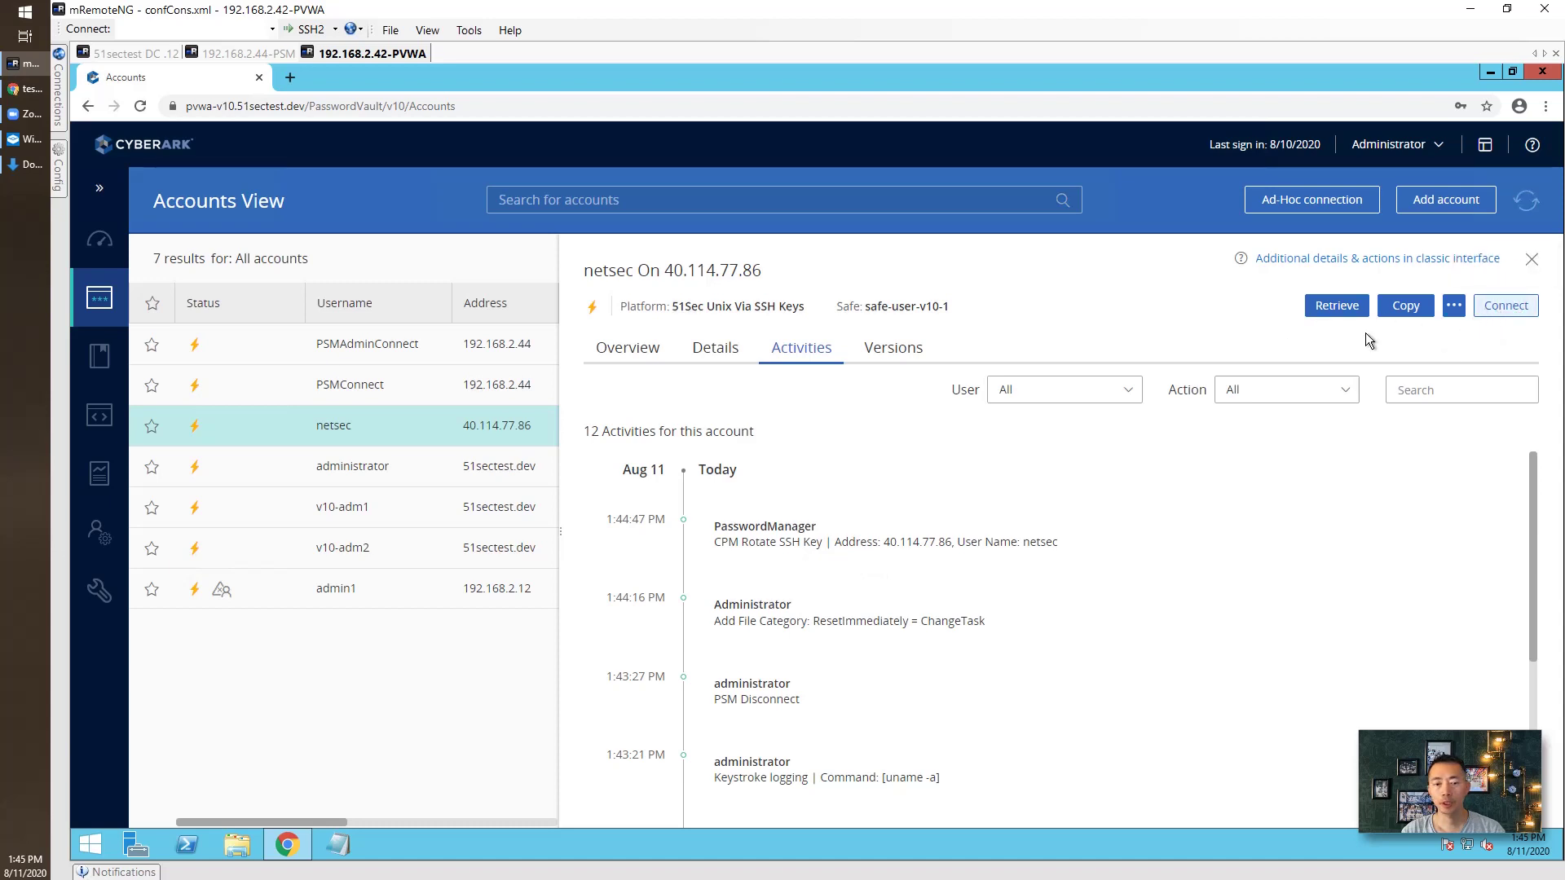
{"action": "left_click", "coordinate": [1487, 316]}
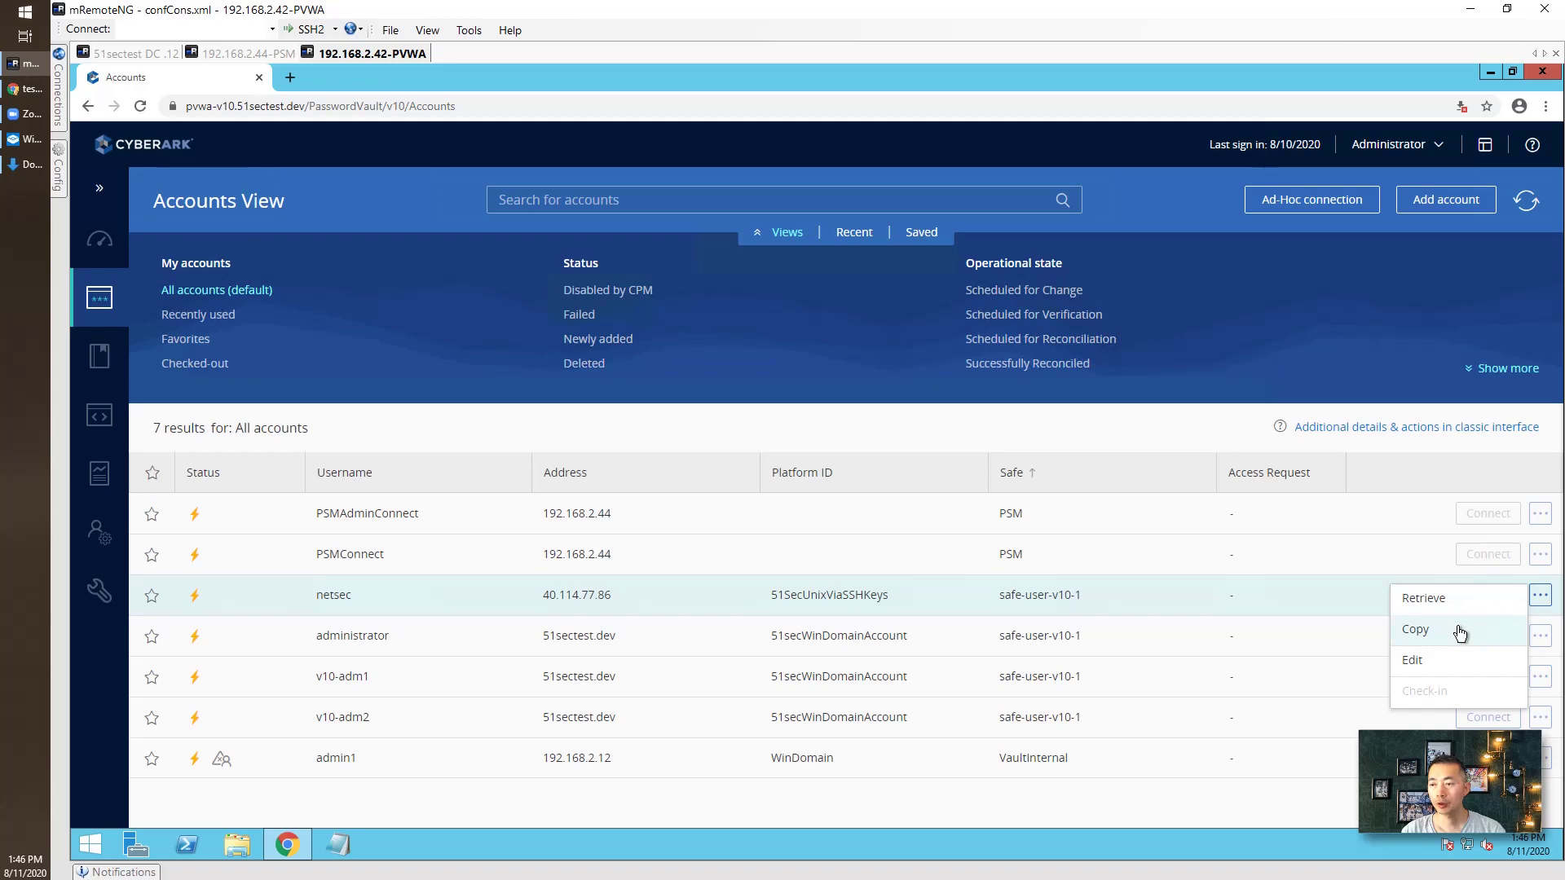
{"action": "left_click", "coordinate": [1222, 601]}
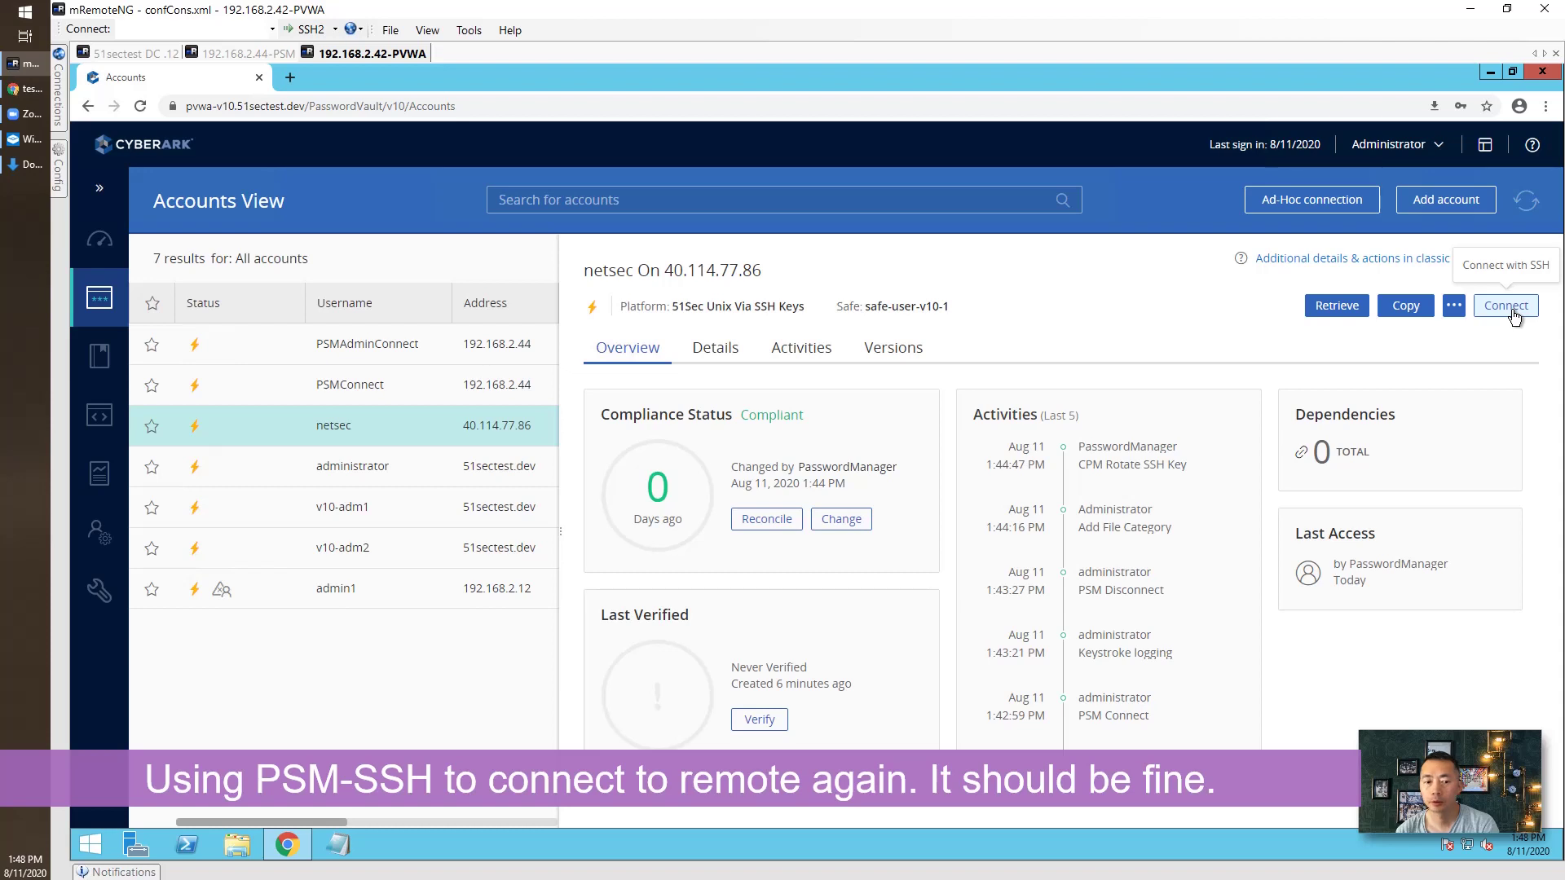
Connect as netsec via PSM-SSH and highlight the rsa-key-20200811 public key authentication line.
{"action": "left_click", "coordinate": [1509, 308]}
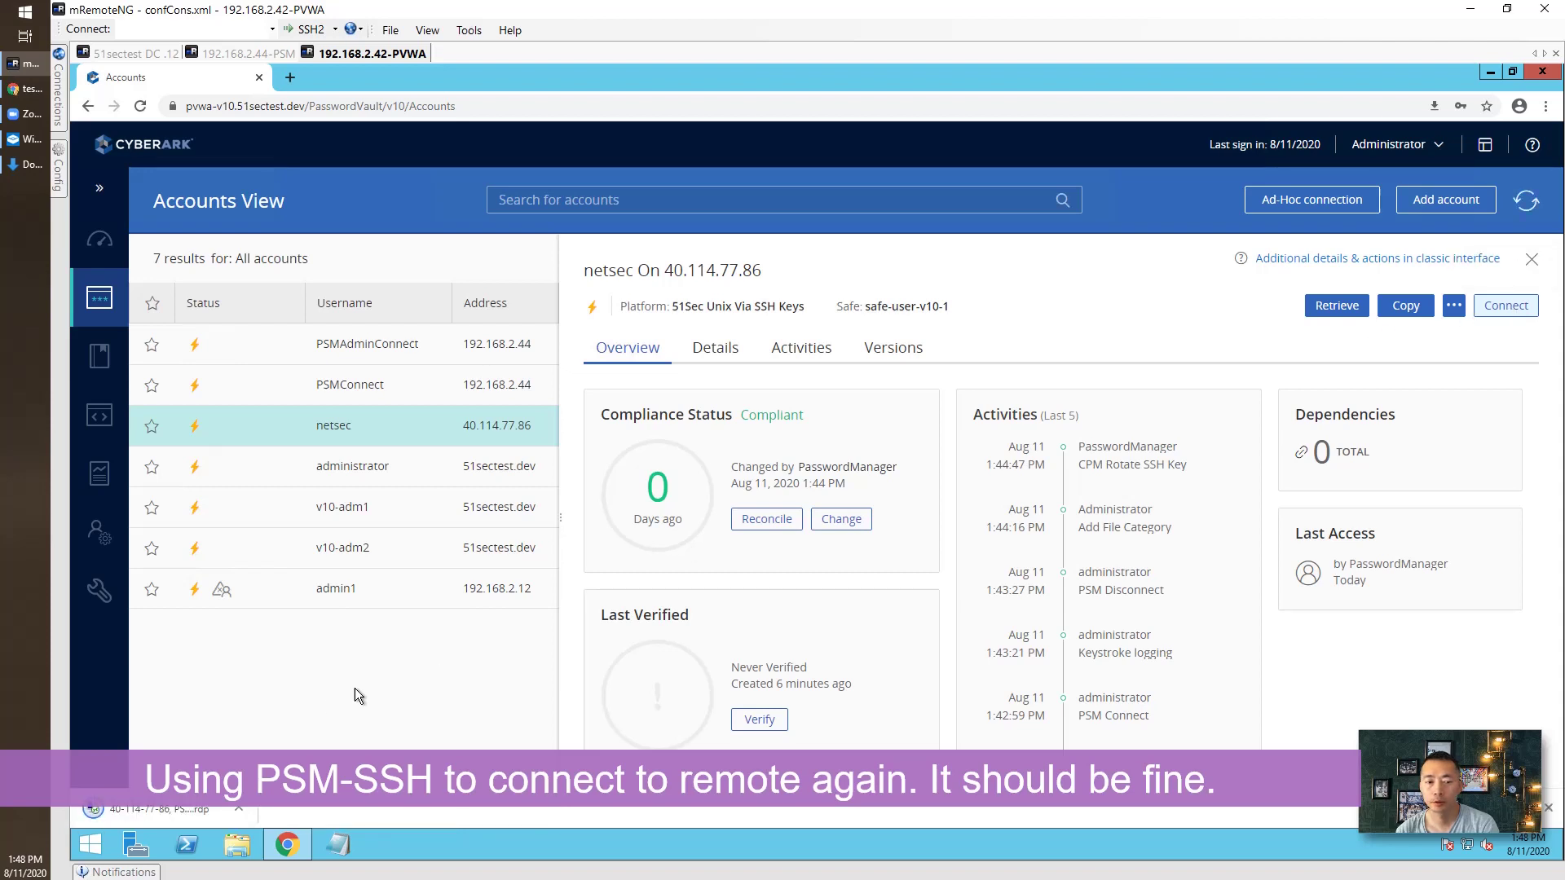
{"action": "left_click", "coordinate": [155, 809]}
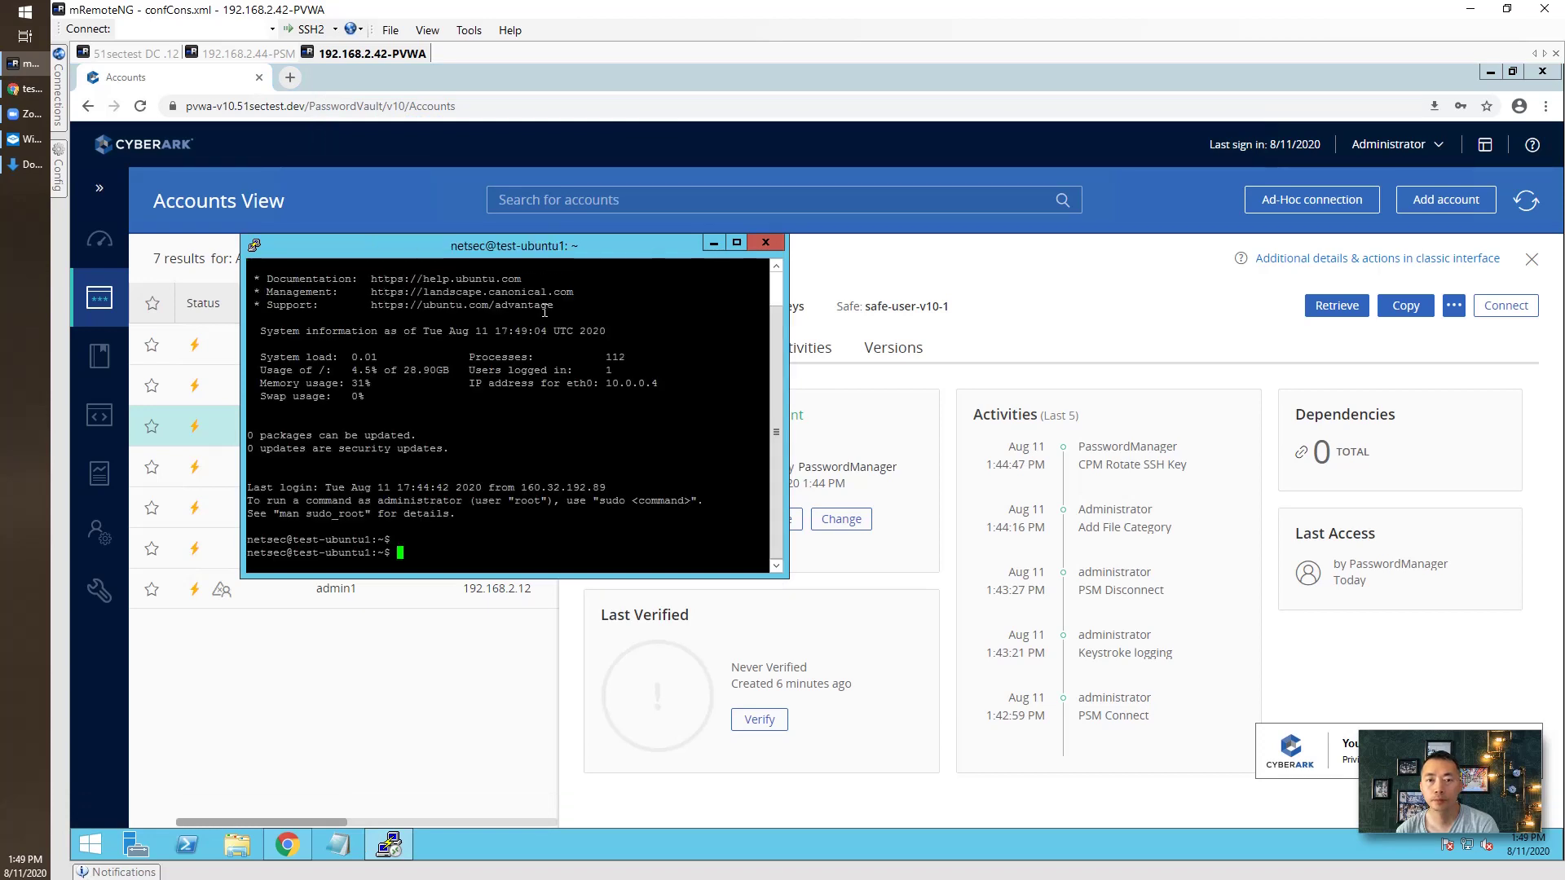
{"action": "scroll", "coordinate": [769, 287], "scroll_direction": "up", "scroll_amount": 1}
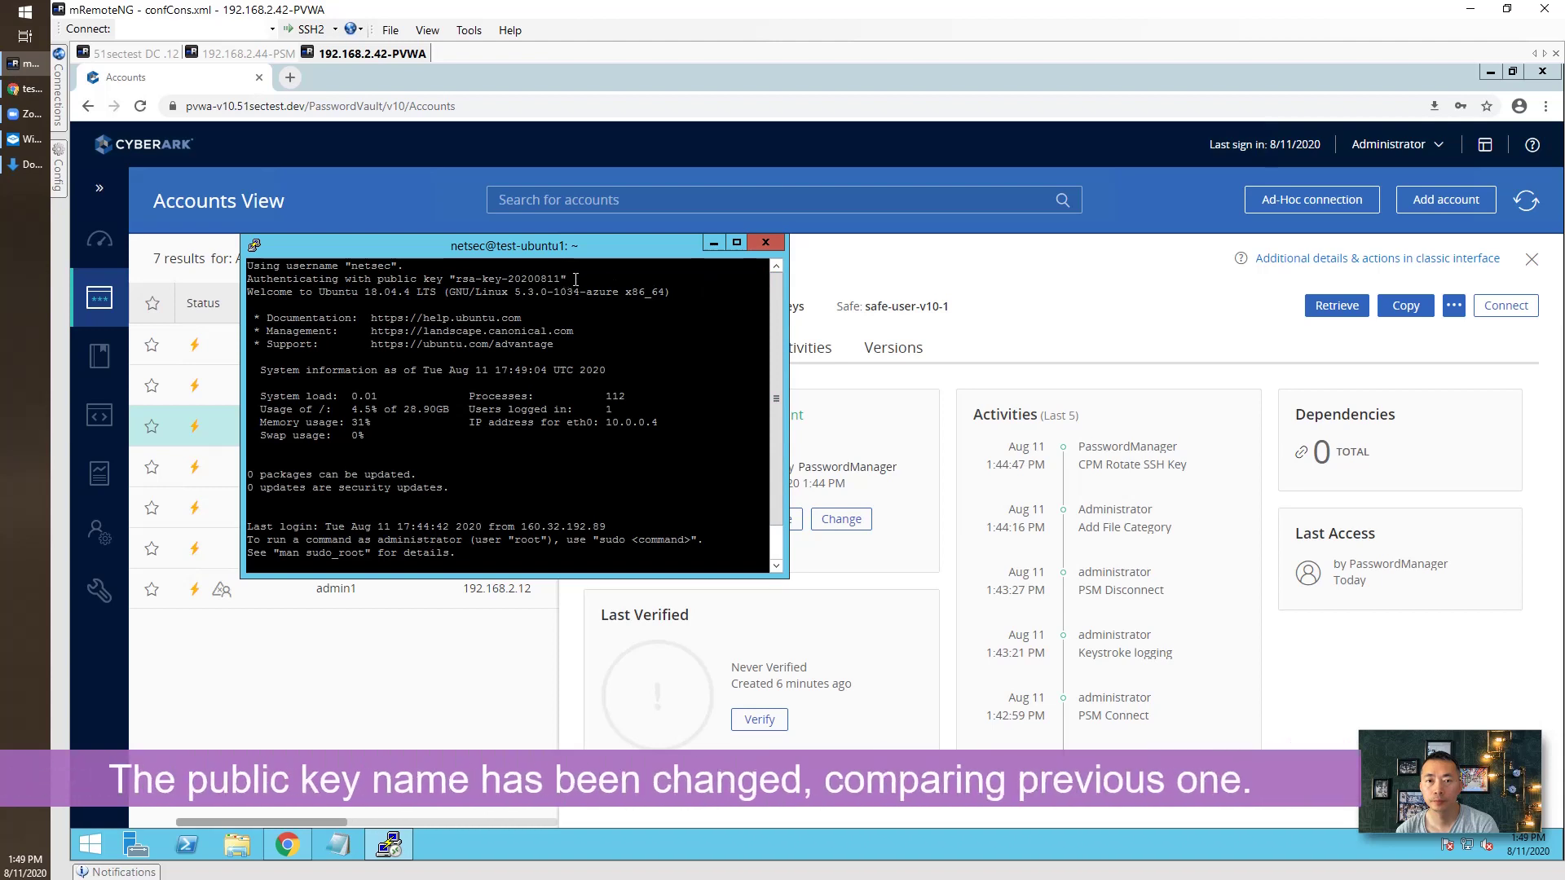
{"action": "left_click_drag", "start_coordinate": [568, 282], "coordinate": [256, 279]}
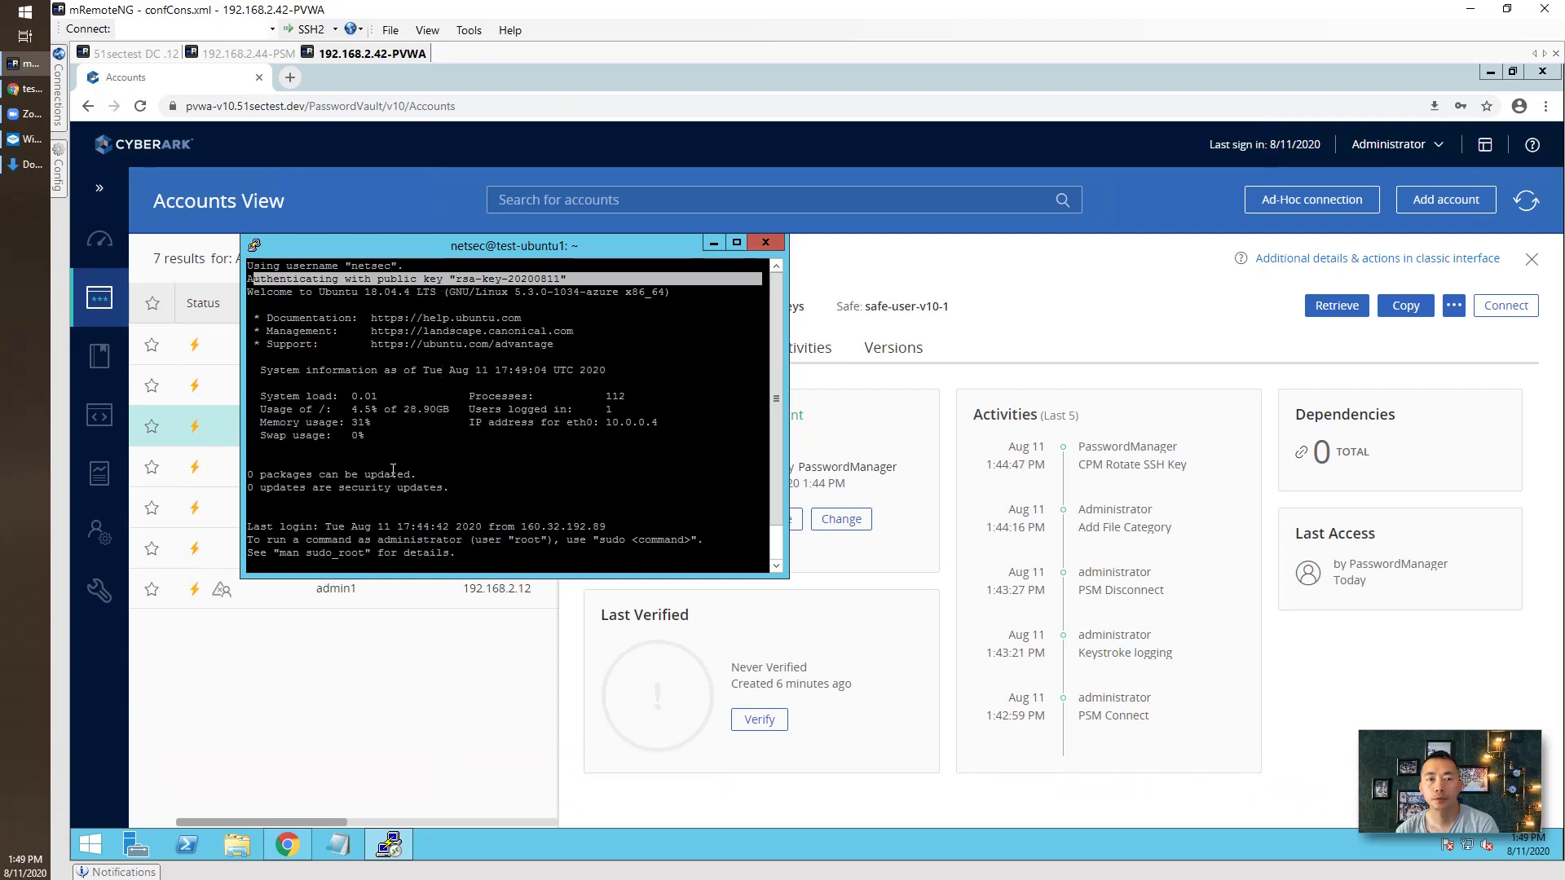
Close the still-open sandbox PuTTY session to test-ubuntu1.
{"action": "left_click", "coordinate": [31, 139]}
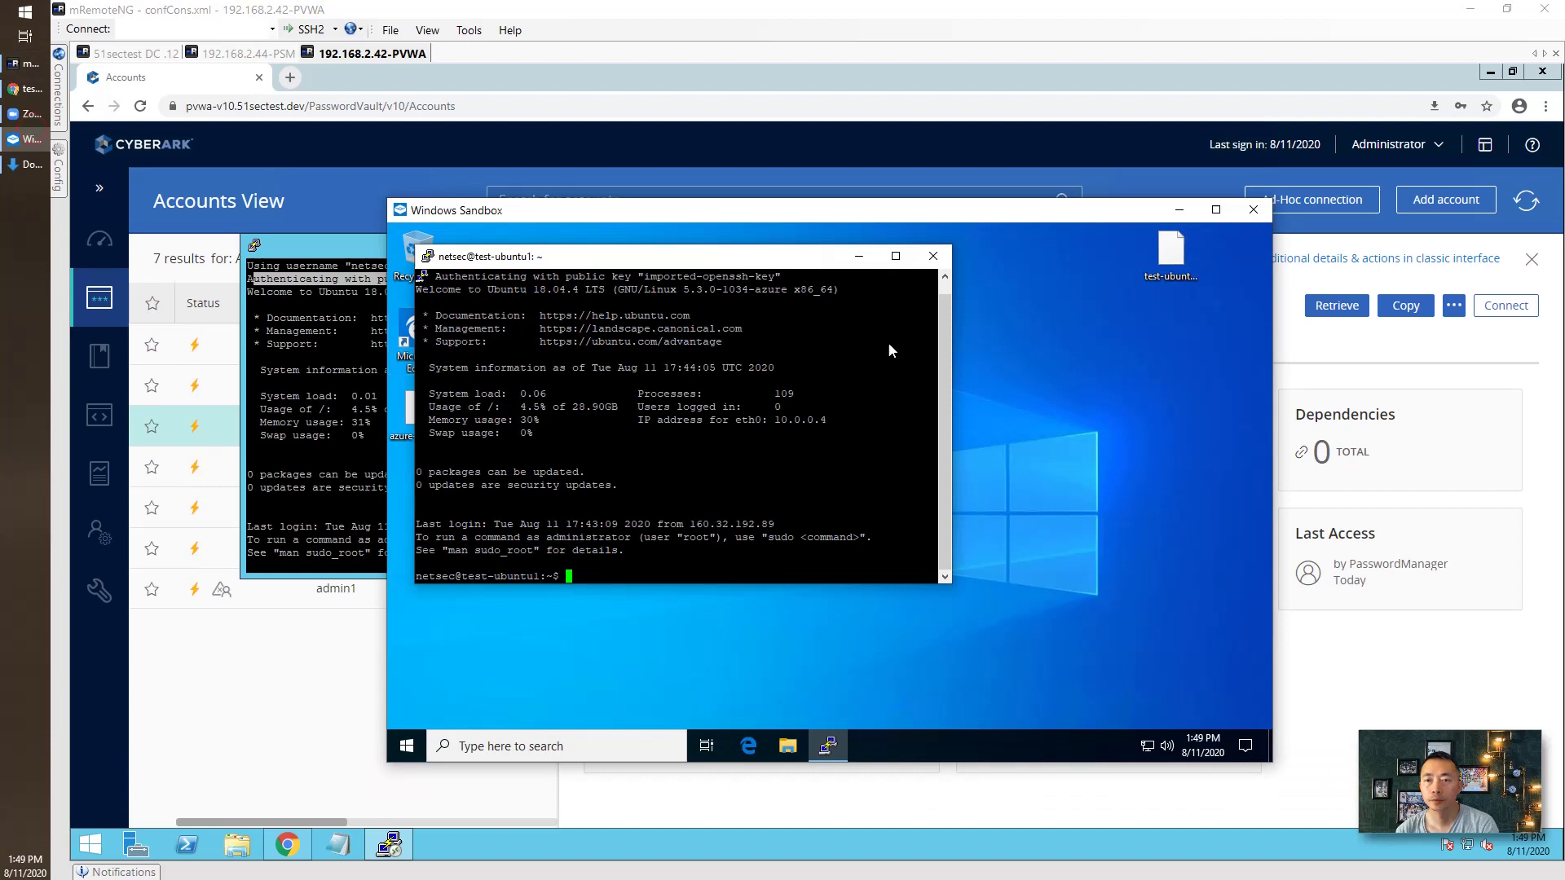
{"action": "key", "text": "Return"}
{"action": "key", "text": "Return"}
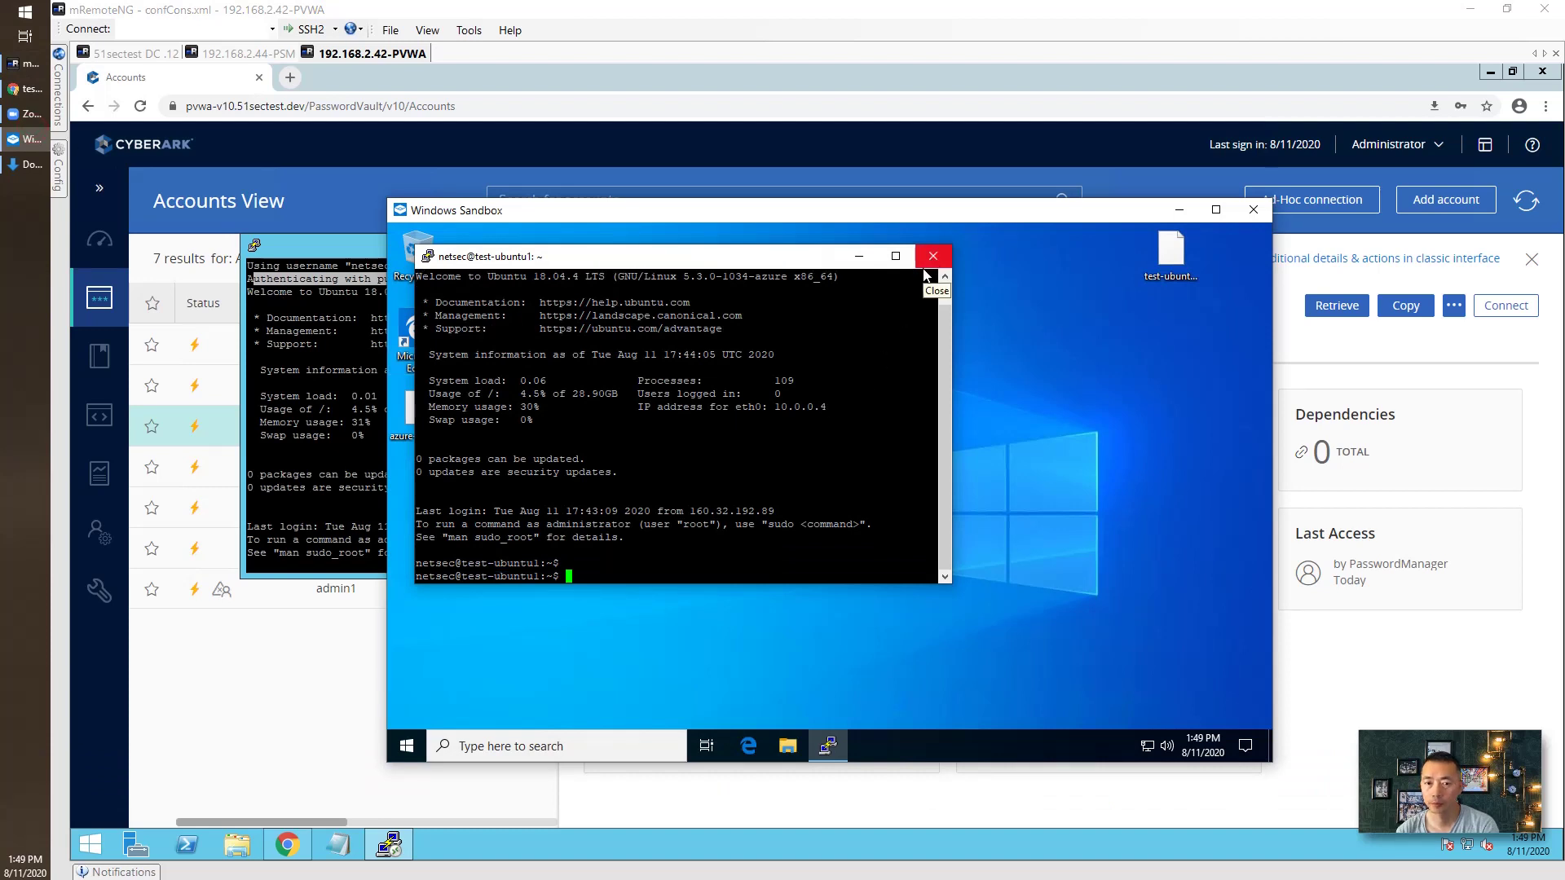
{"action": "left_click", "coordinate": [931, 257]}
{"action": "left_click", "coordinate": [856, 543]}
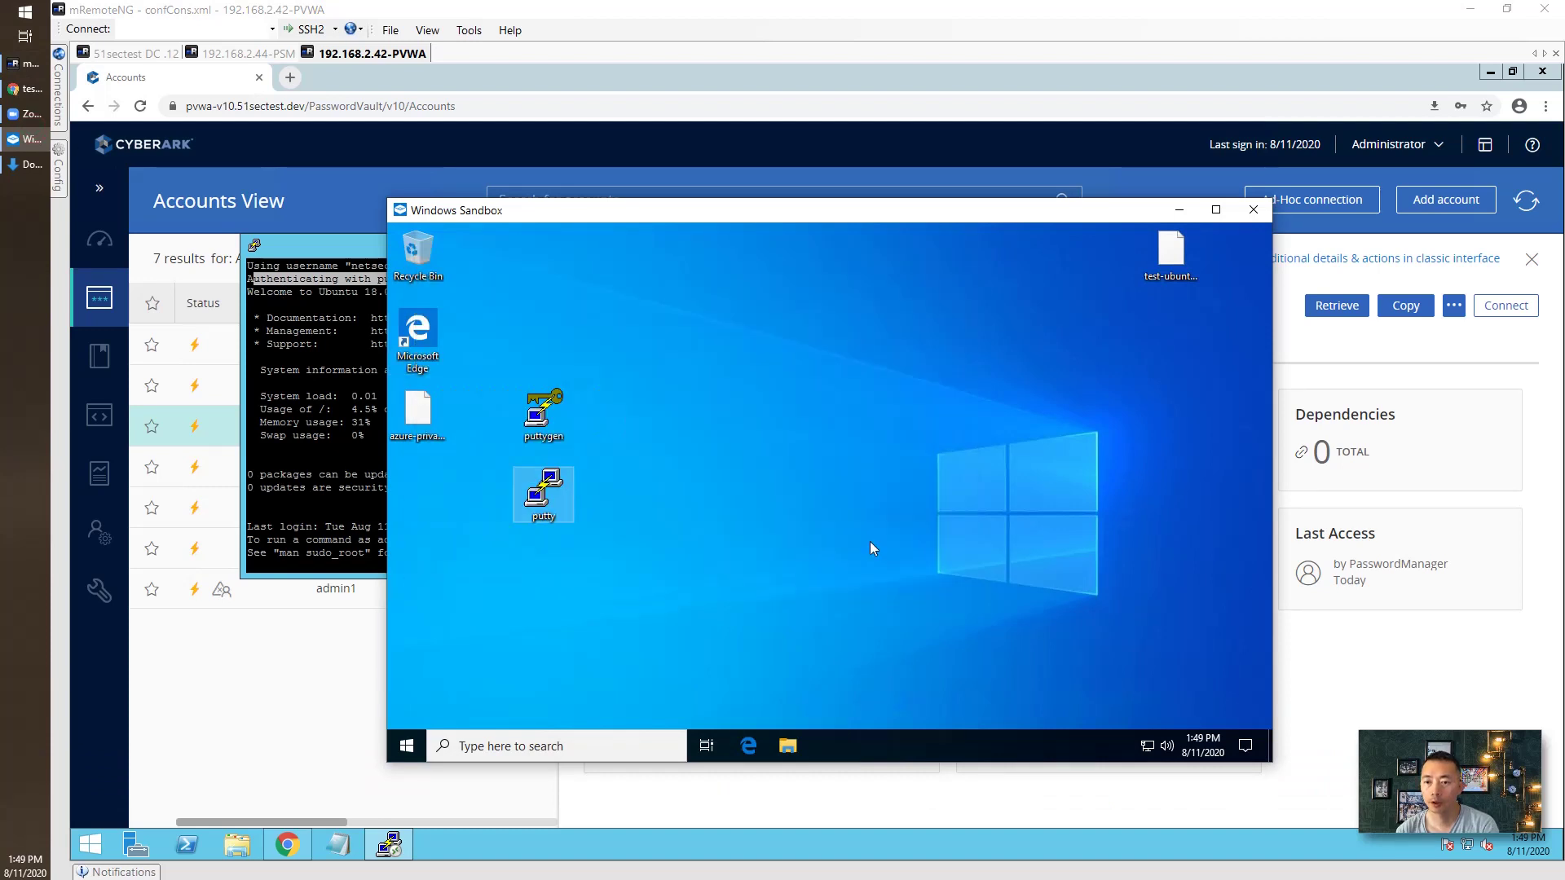
Retry the saved 40.114.77.86 login as netsec and dismiss the refusal error.
{"action": "double_click", "coordinate": [536, 487]}
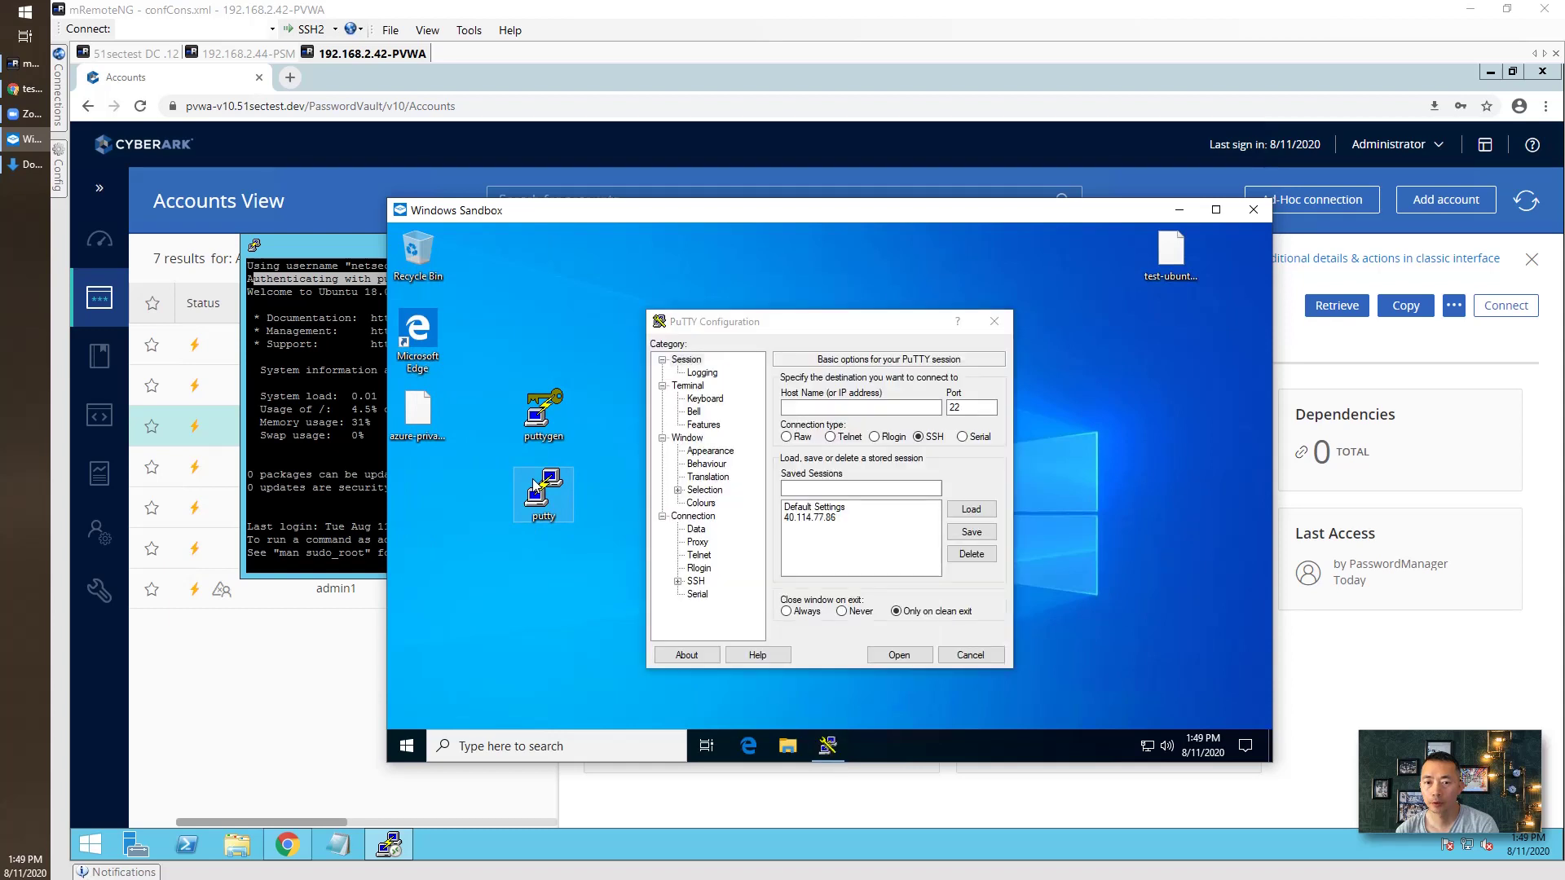
{"action": "left_click", "coordinate": [922, 653]}
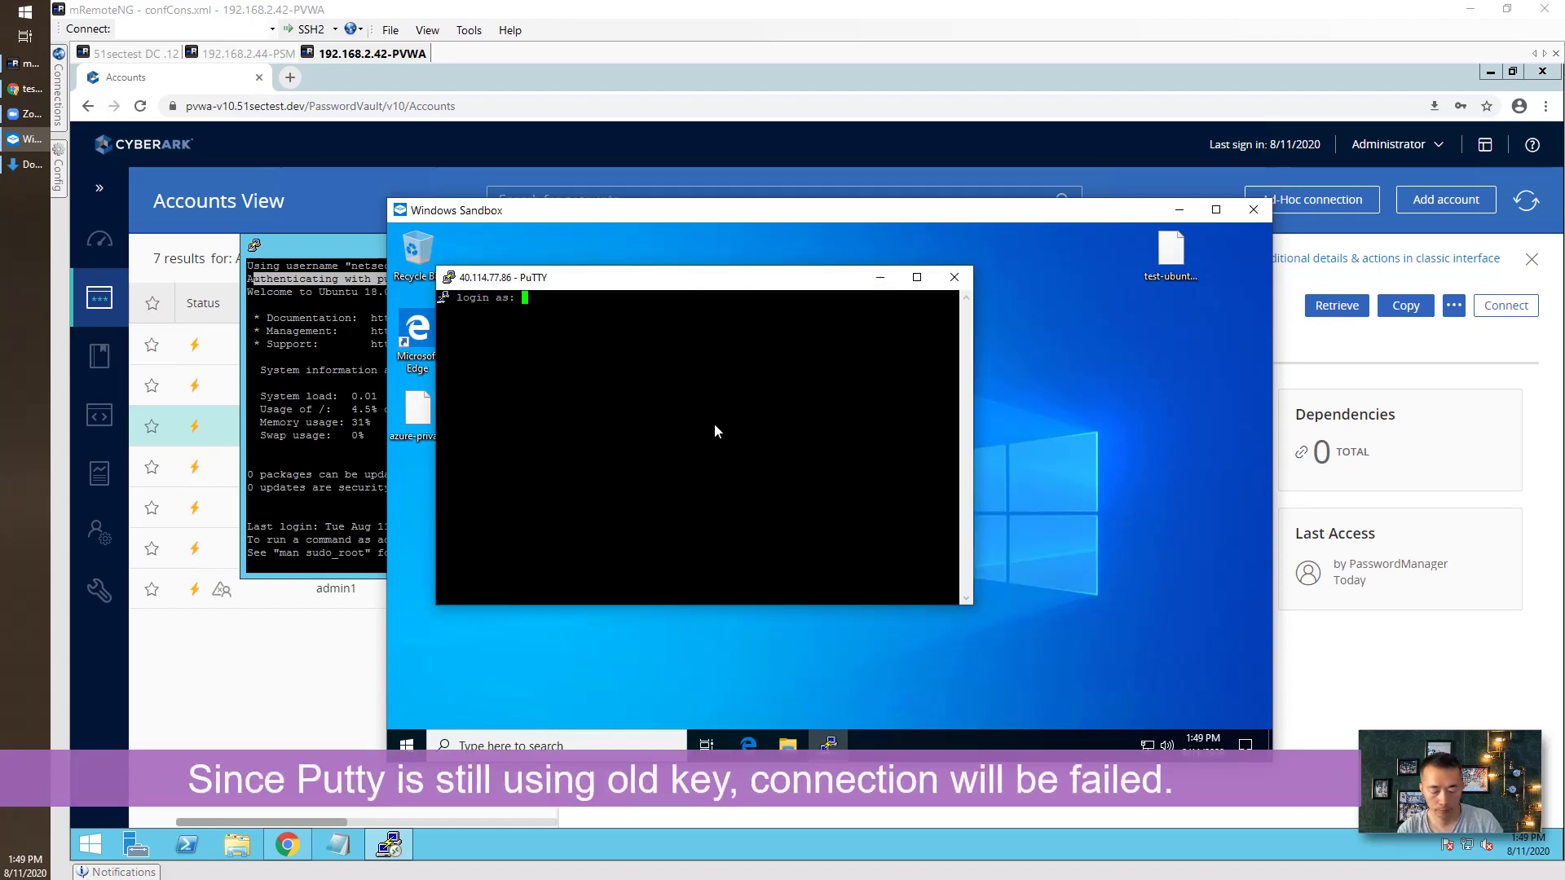
{"action": "type", "text": "netsec"}
{"action": "key", "text": "Return"}
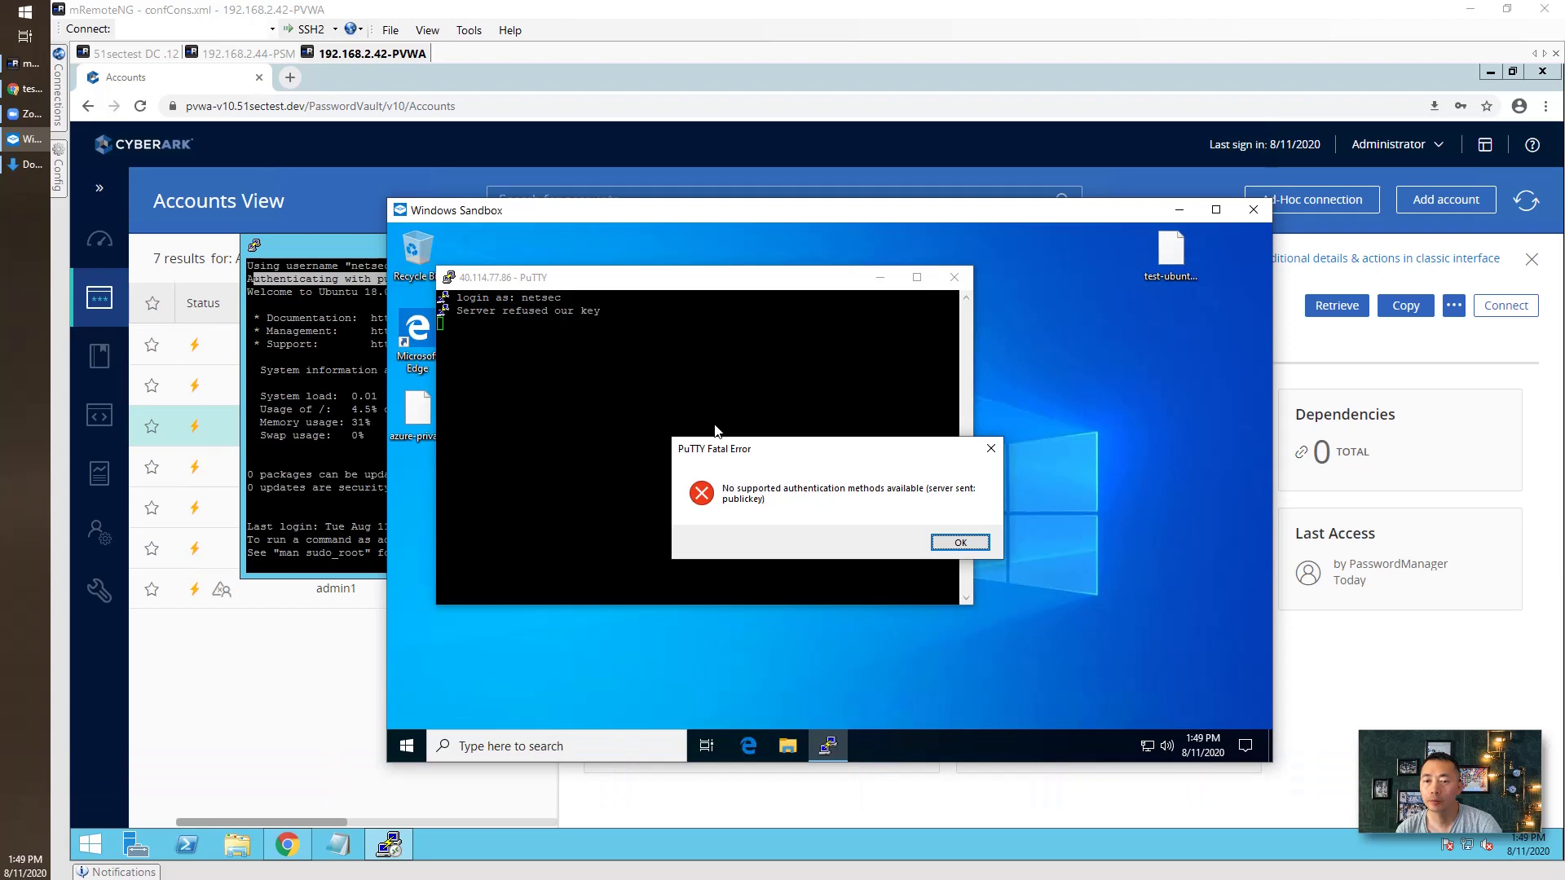
{"action": "left_click", "coordinate": [974, 546]}
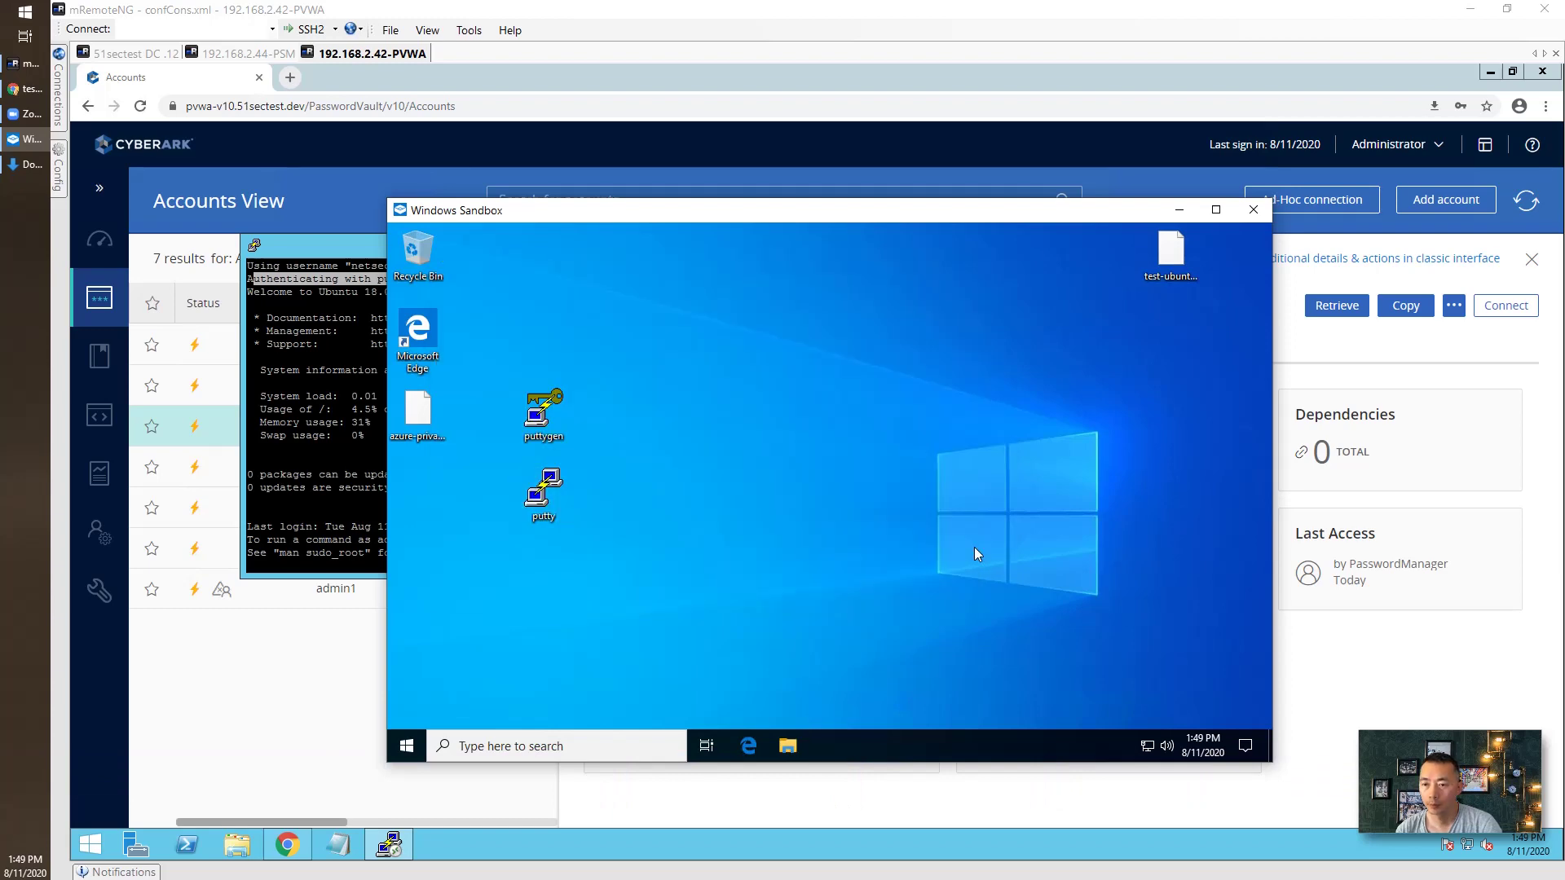
Retrieve the account's rotated SSH key and copy the downloaded keyfilename.pem from its folder.
{"action": "left_click", "coordinate": [372, 652]}
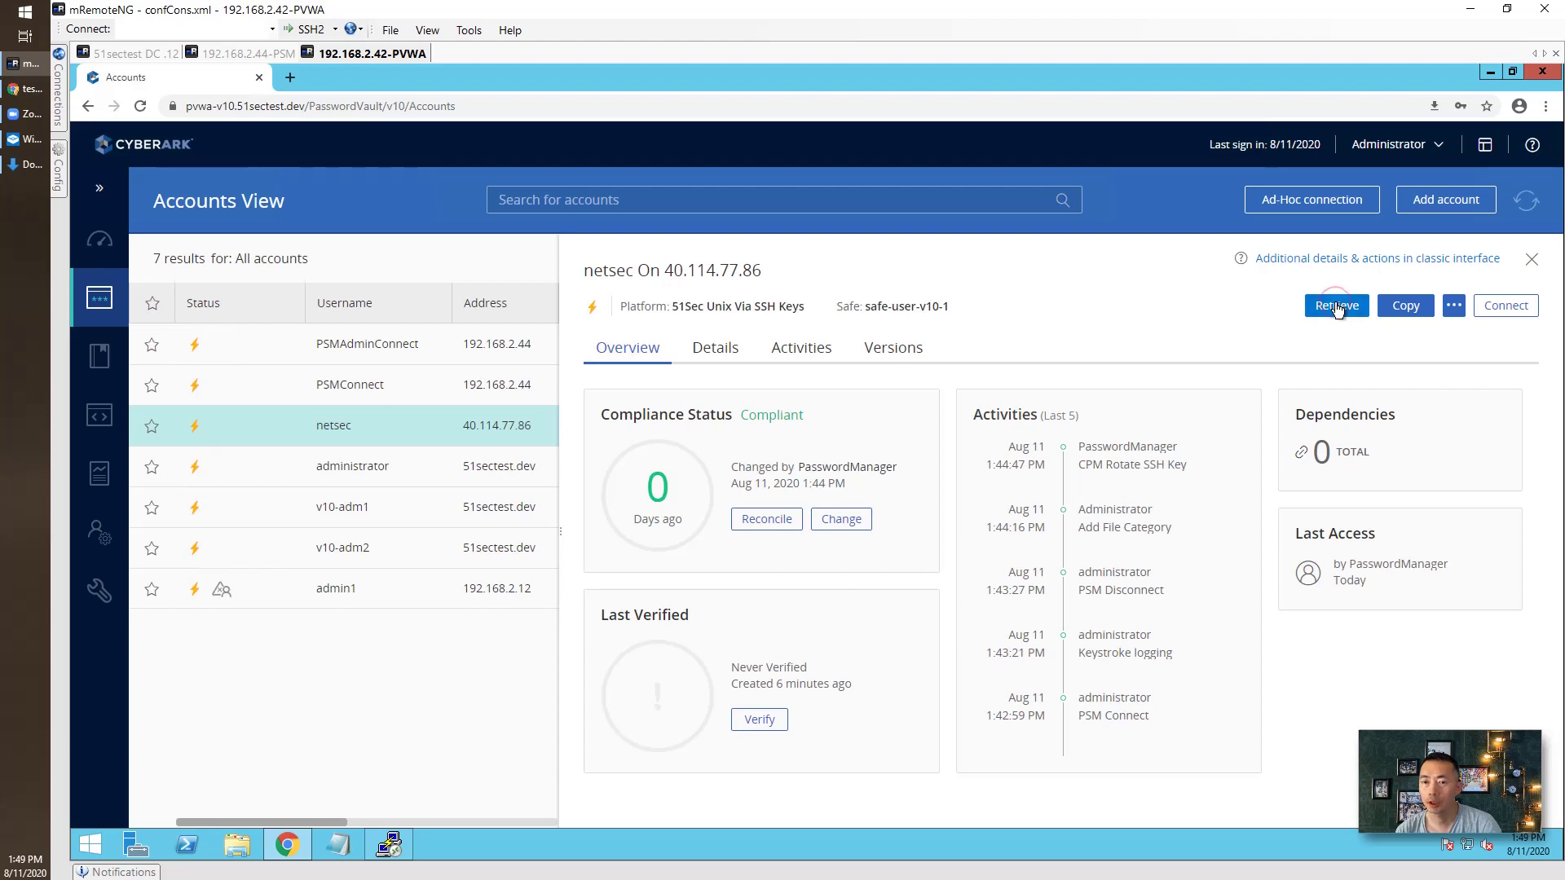
{"action": "left_click", "coordinate": [244, 807]}
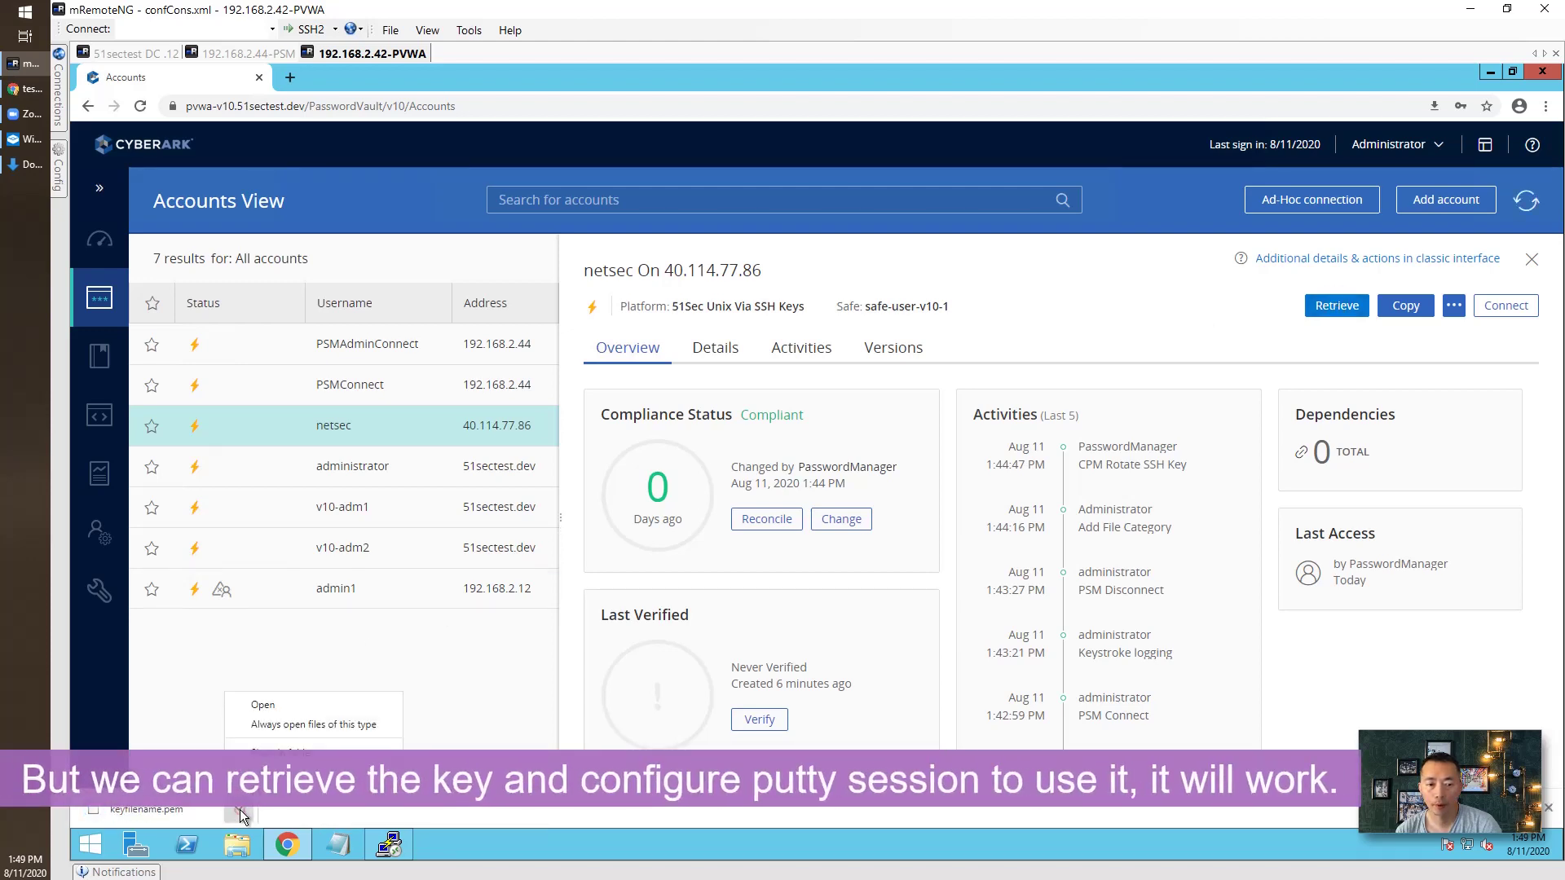
{"action": "left_click", "coordinate": [284, 746]}
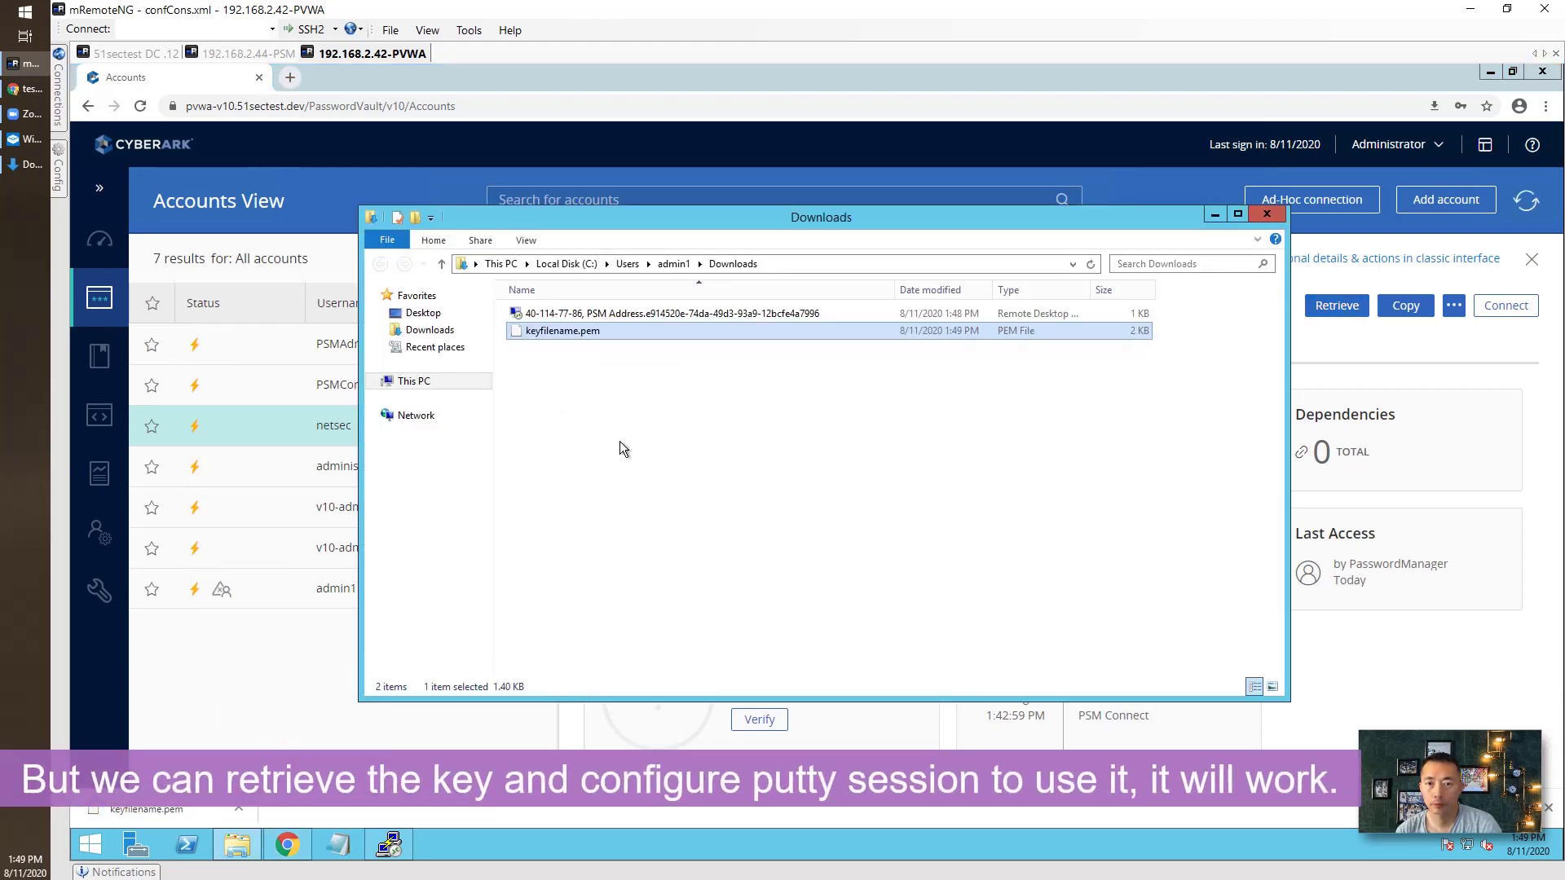
{"action": "right_click", "coordinate": [615, 338]}
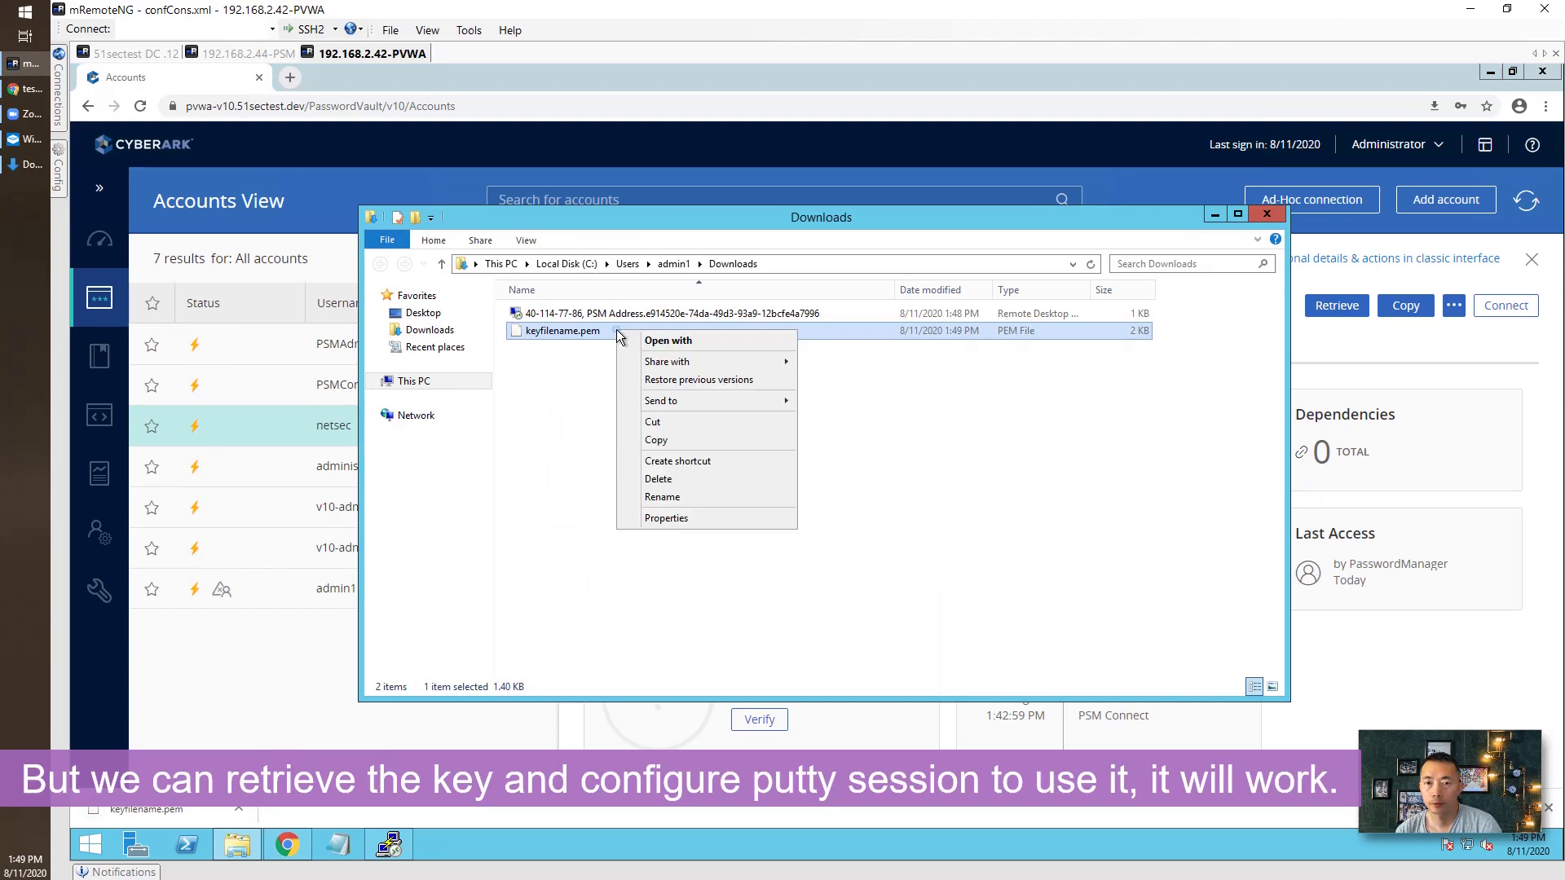
{"action": "left_click", "coordinate": [683, 440]}
Paste keyfilename.pem onto the Windows Sandbox desktop.
{"action": "left_click", "coordinate": [394, 842]}
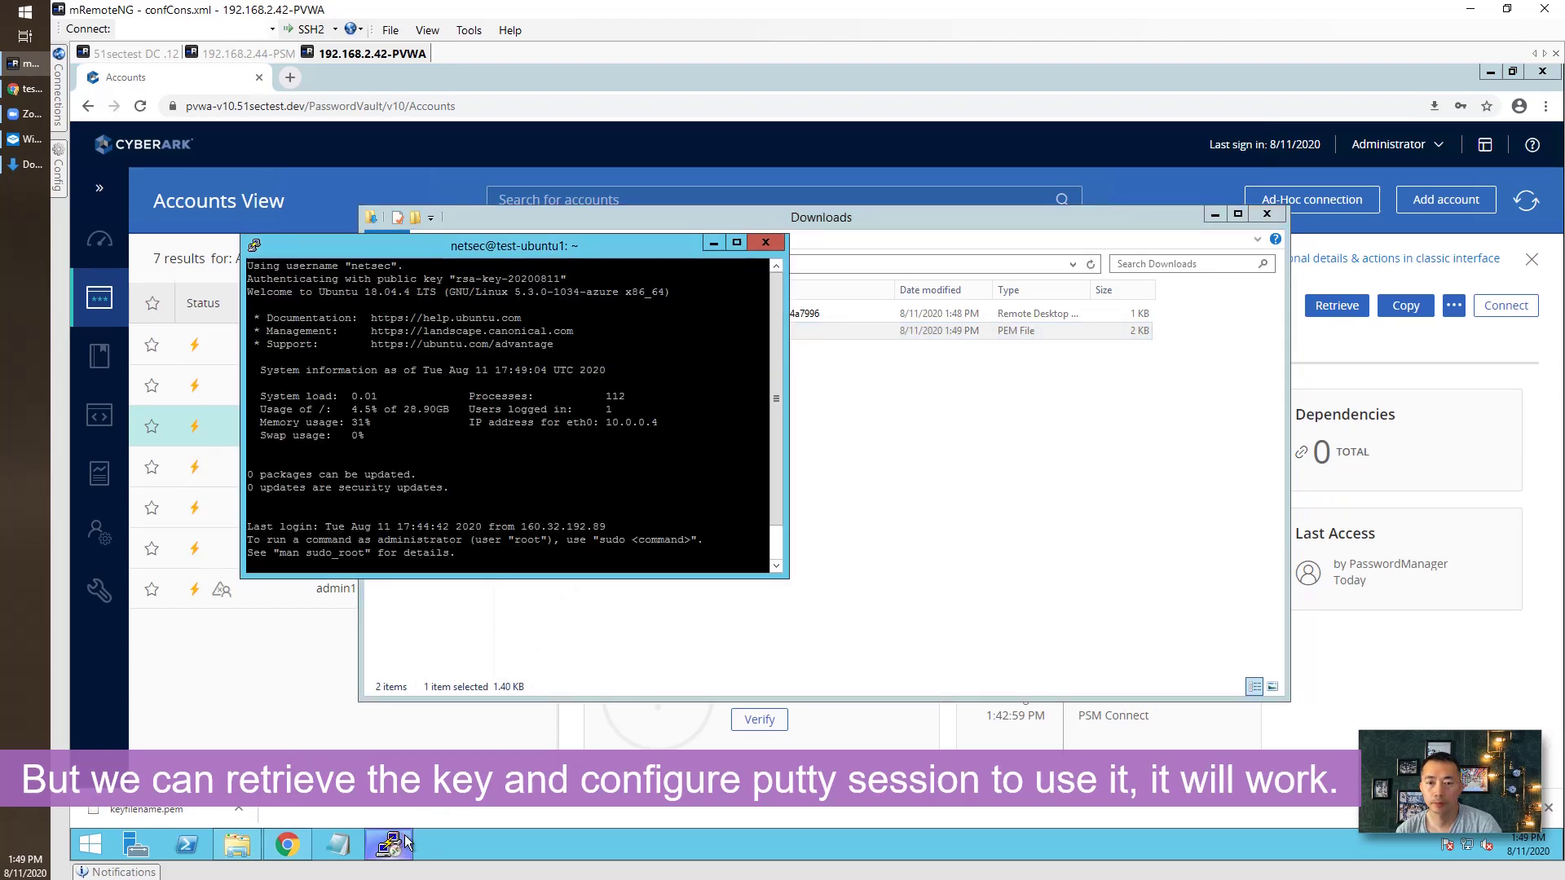
{"action": "right_click", "coordinate": [859, 455]}
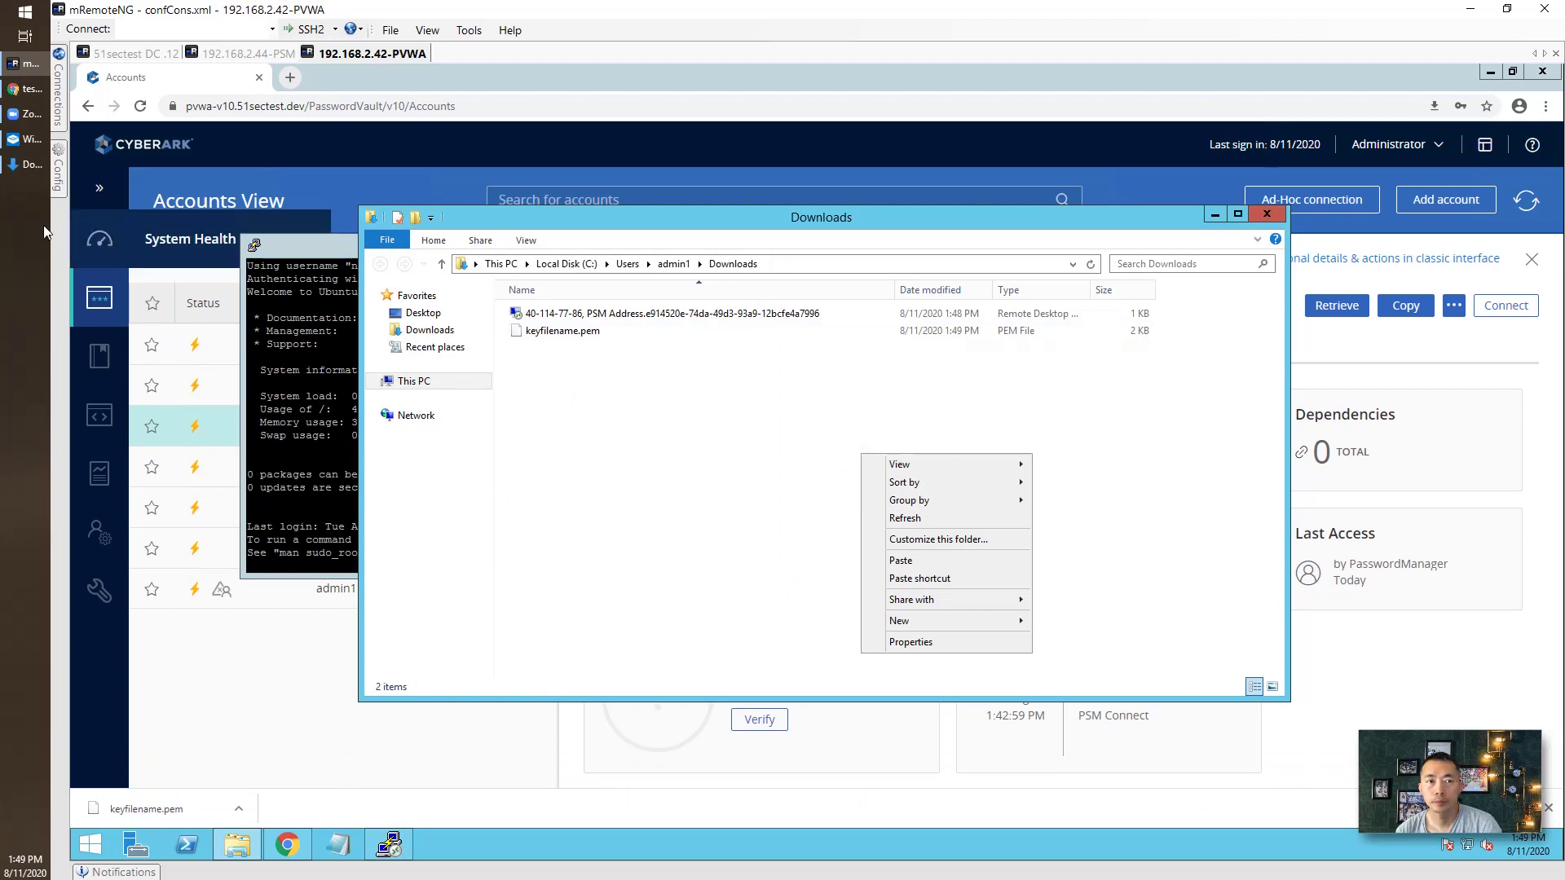
{"action": "left_click", "coordinate": [26, 138]}
{"action": "right_click", "coordinate": [829, 423]}
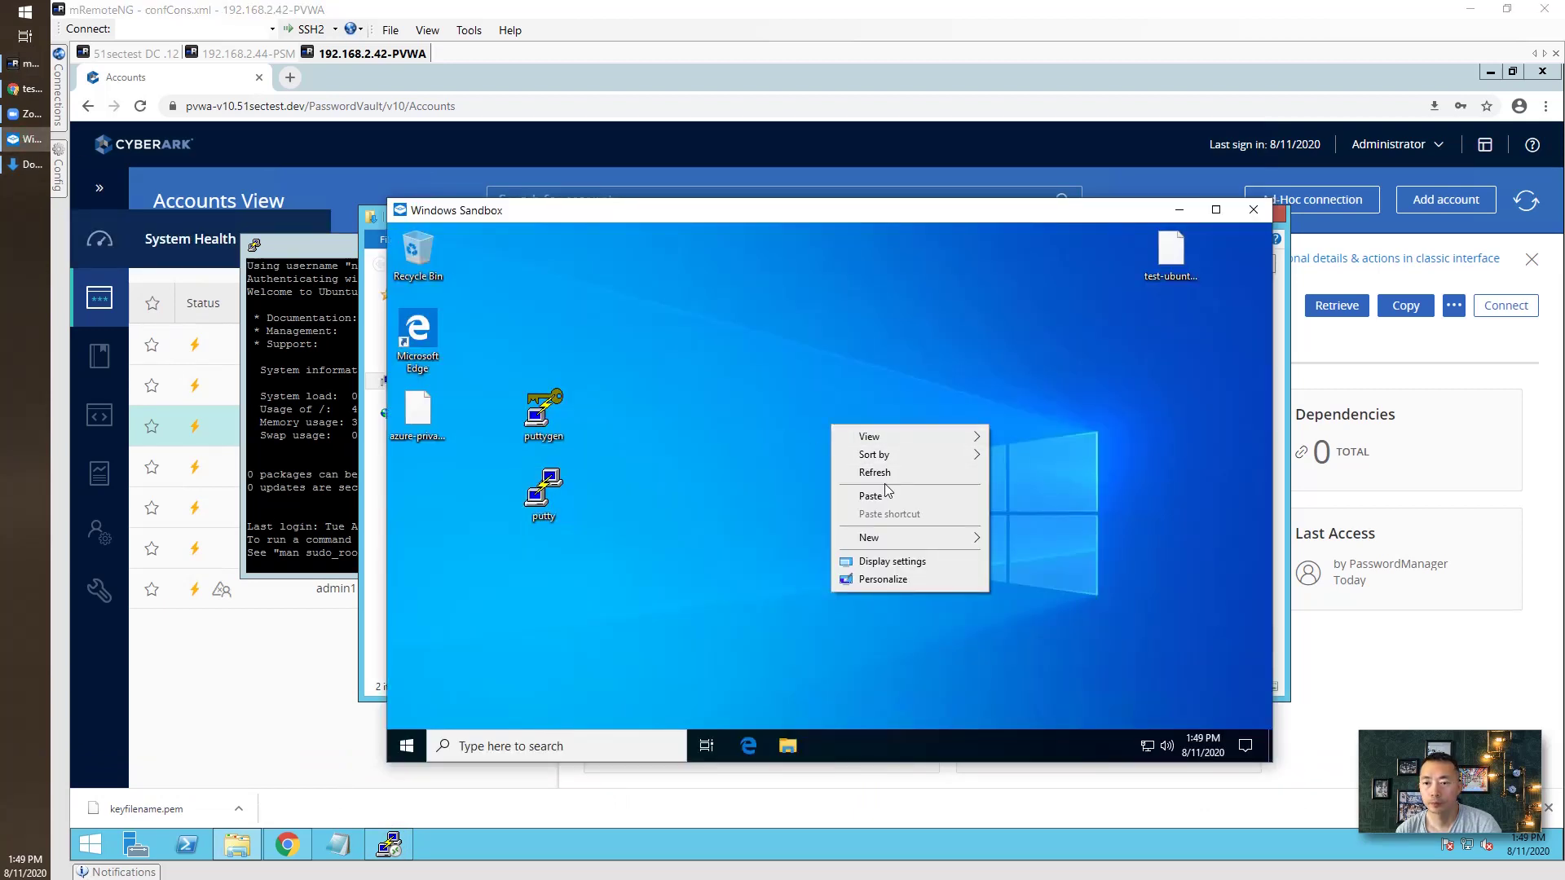
{"action": "left_click", "coordinate": [892, 493]}
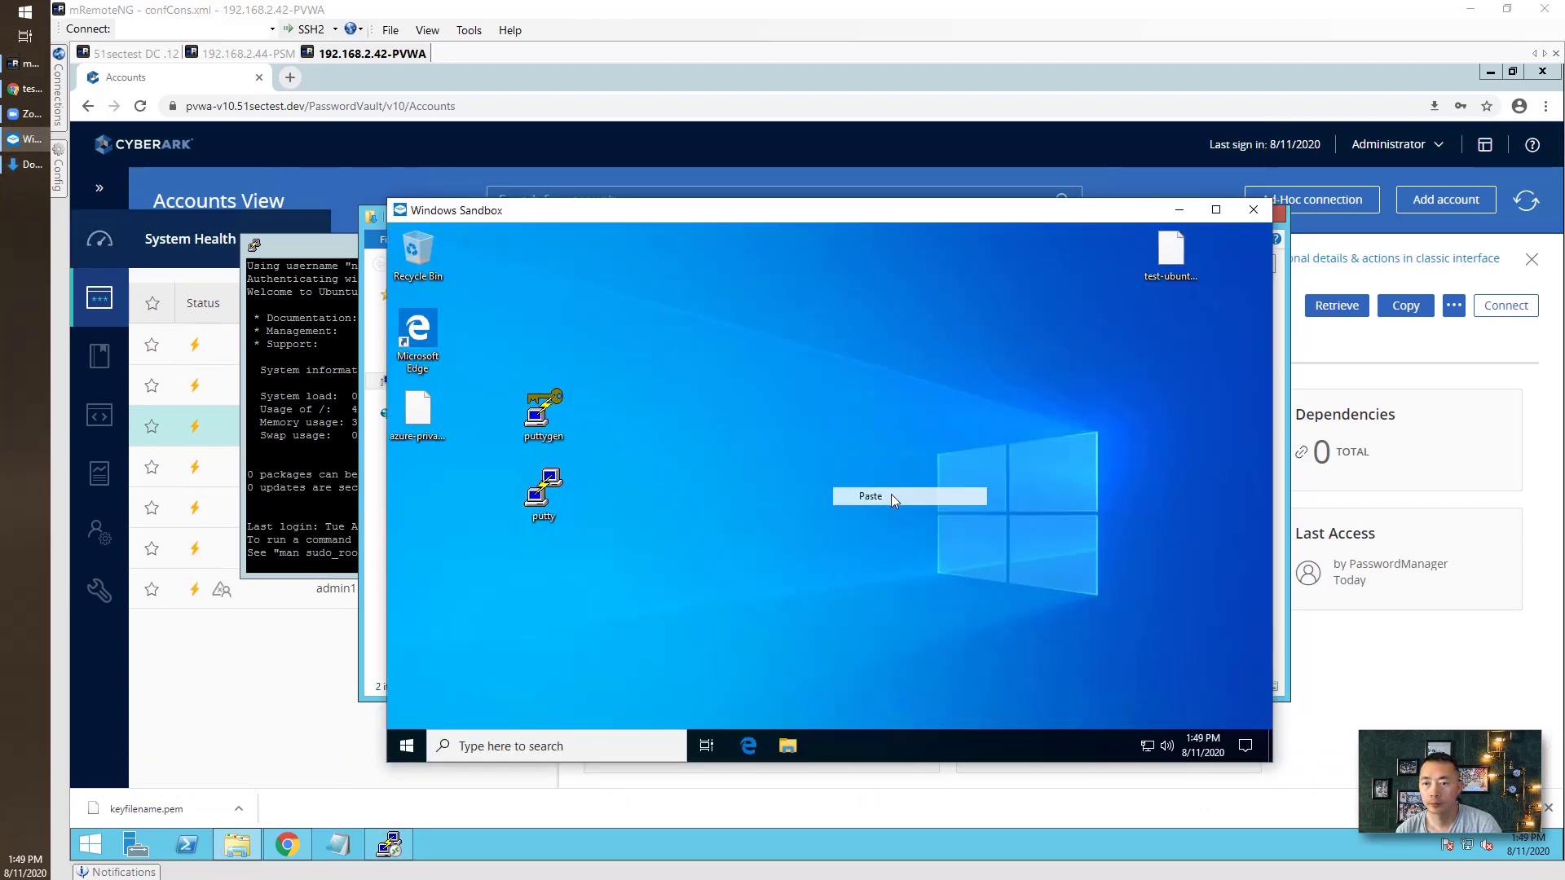
Load keyfilename.pem into PuTTYgen, using All Files to show the .pem key.
{"action": "double_click", "coordinate": [551, 422]}
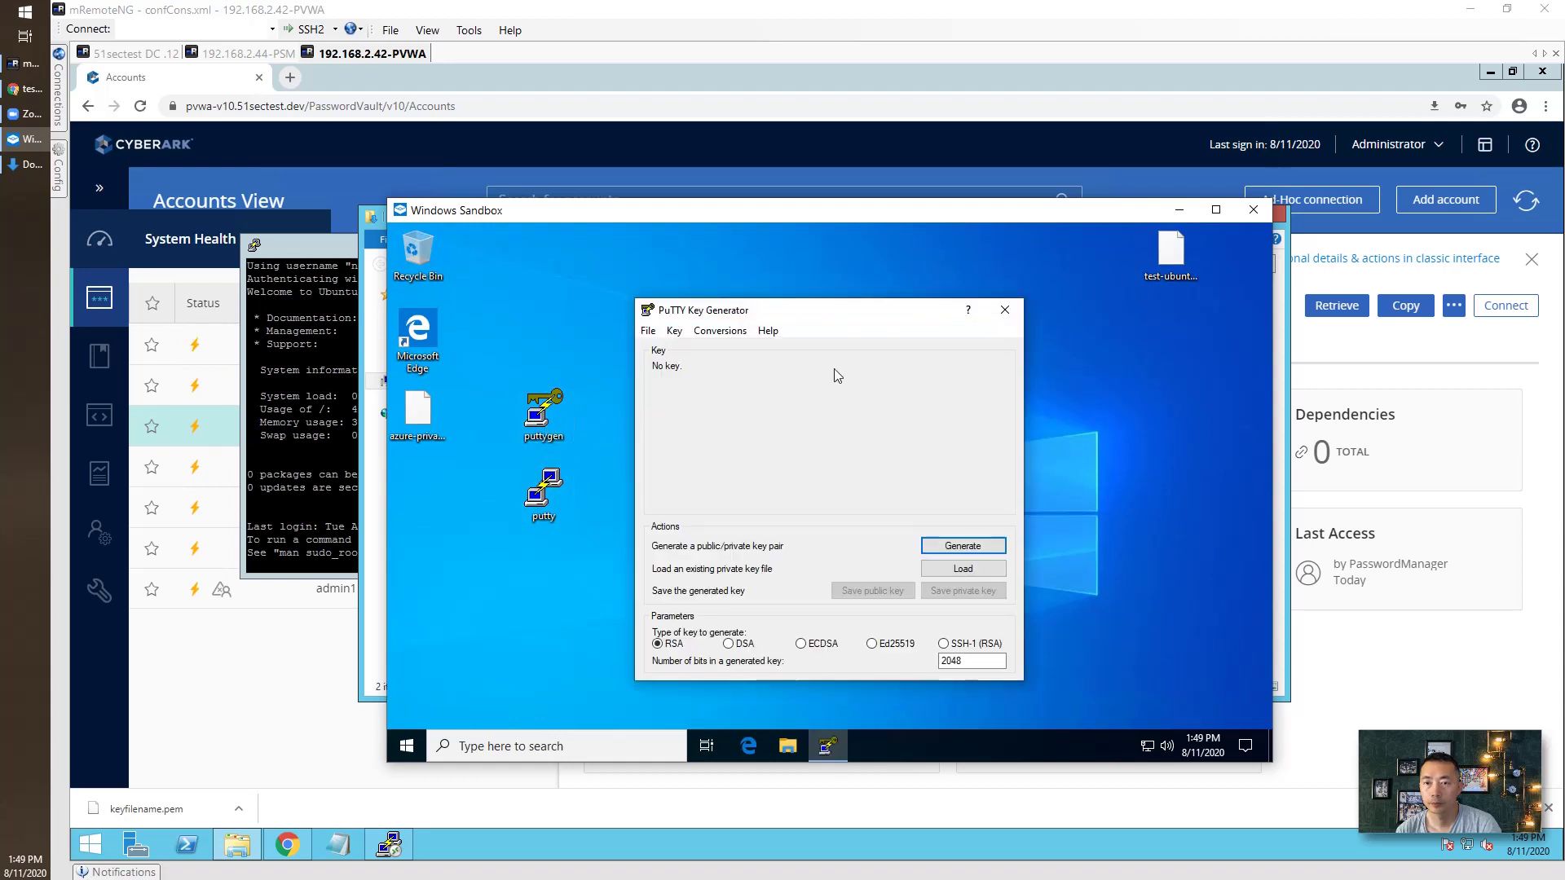
{"action": "left_click_drag", "start_coordinate": [817, 309], "coordinate": [1073, 318]}
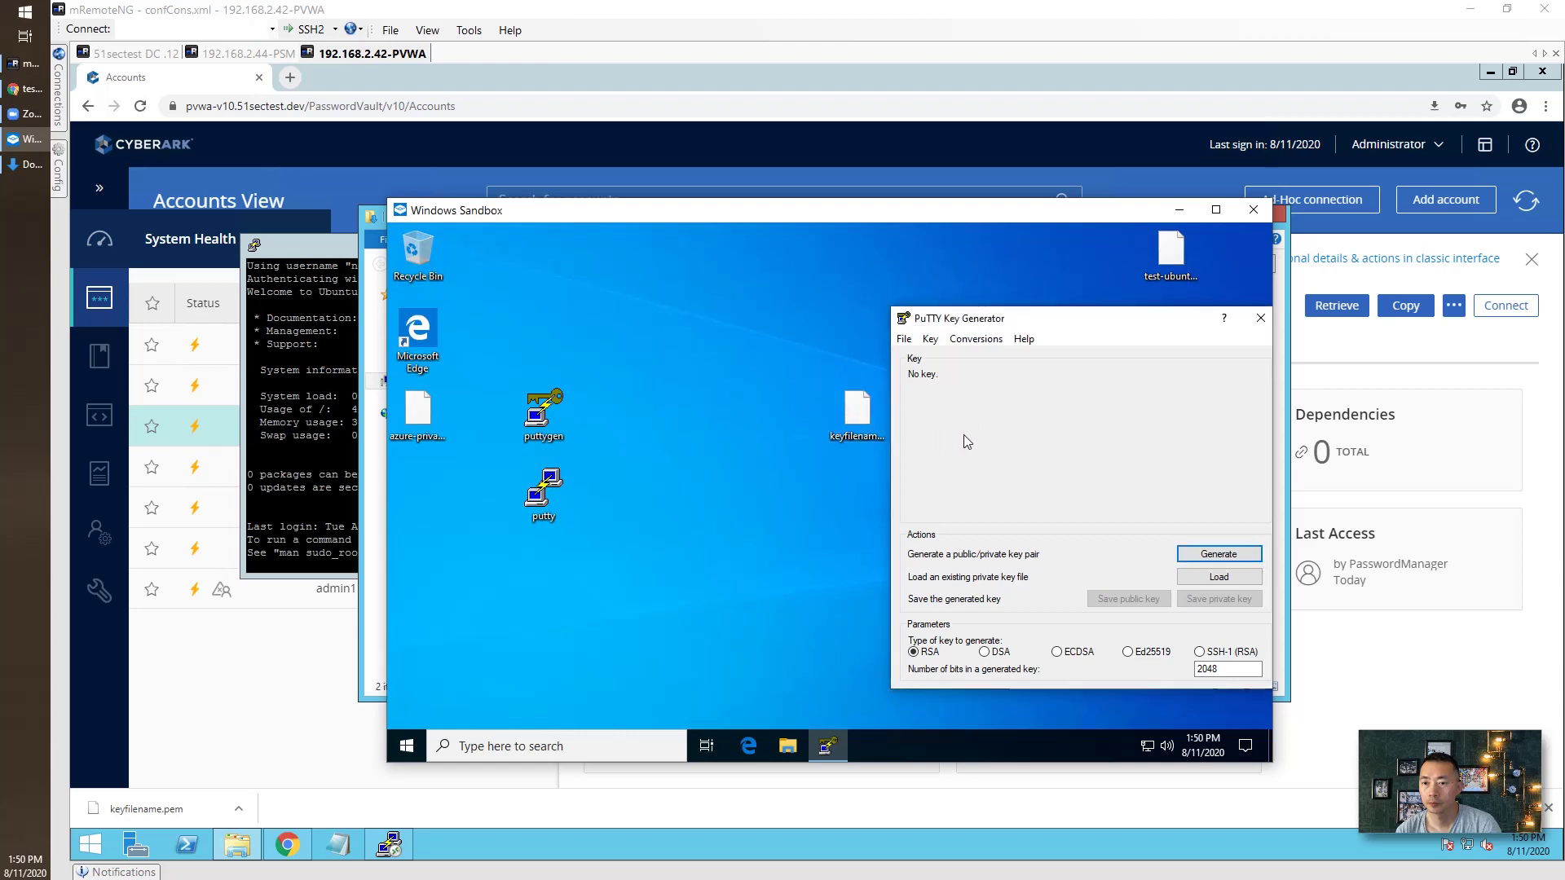
{"action": "left_click", "coordinate": [949, 359]}
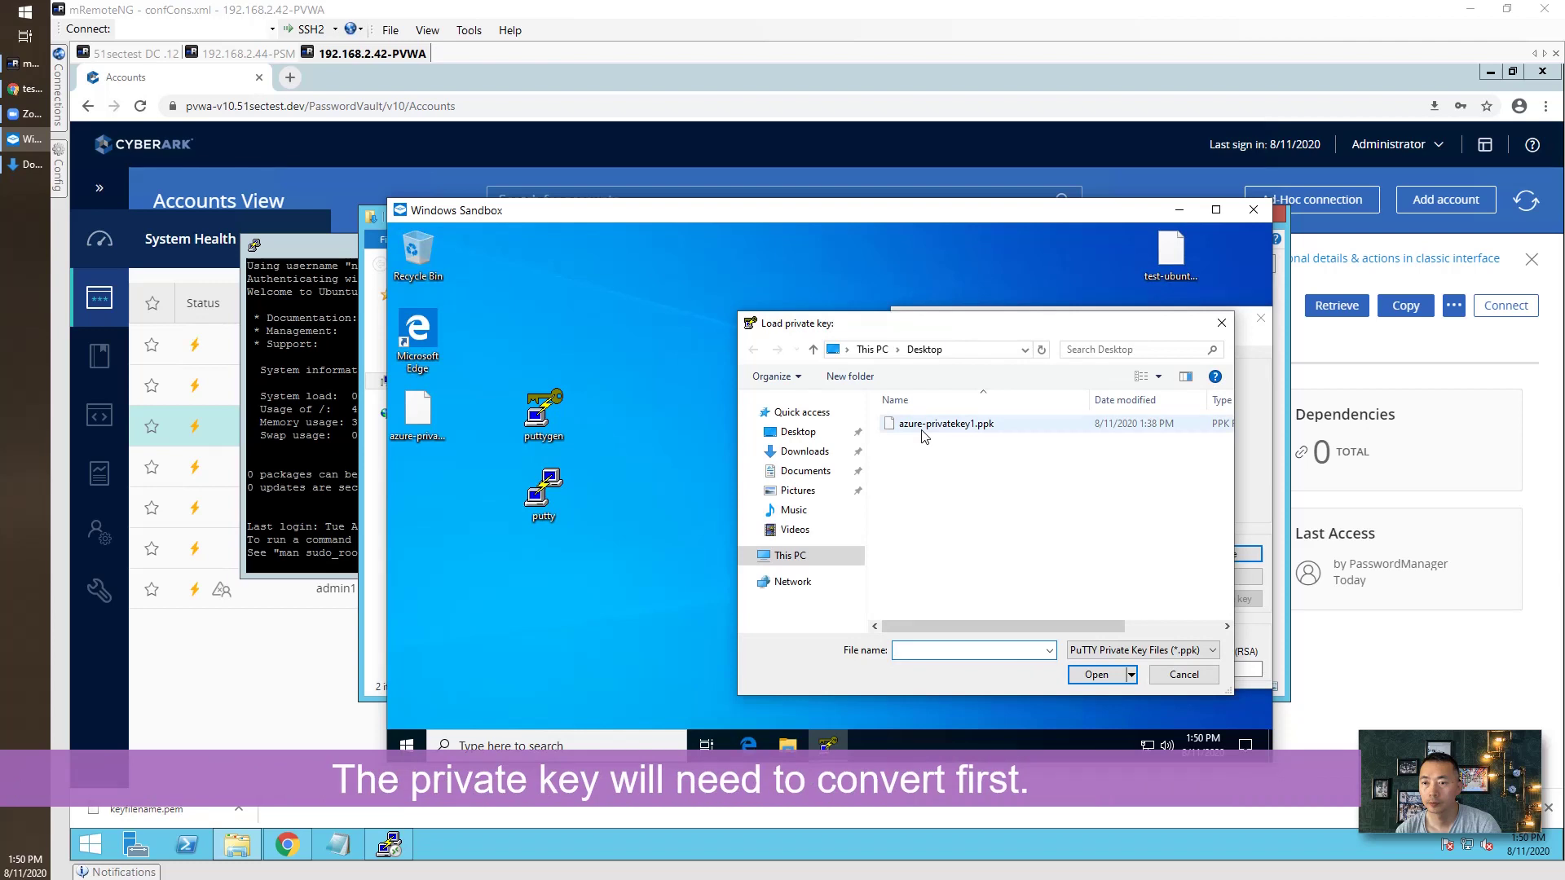
{"action": "left_click_drag", "start_coordinate": [868, 334], "coordinate": [611, 334]}
{"action": "left_click", "coordinate": [876, 622]}
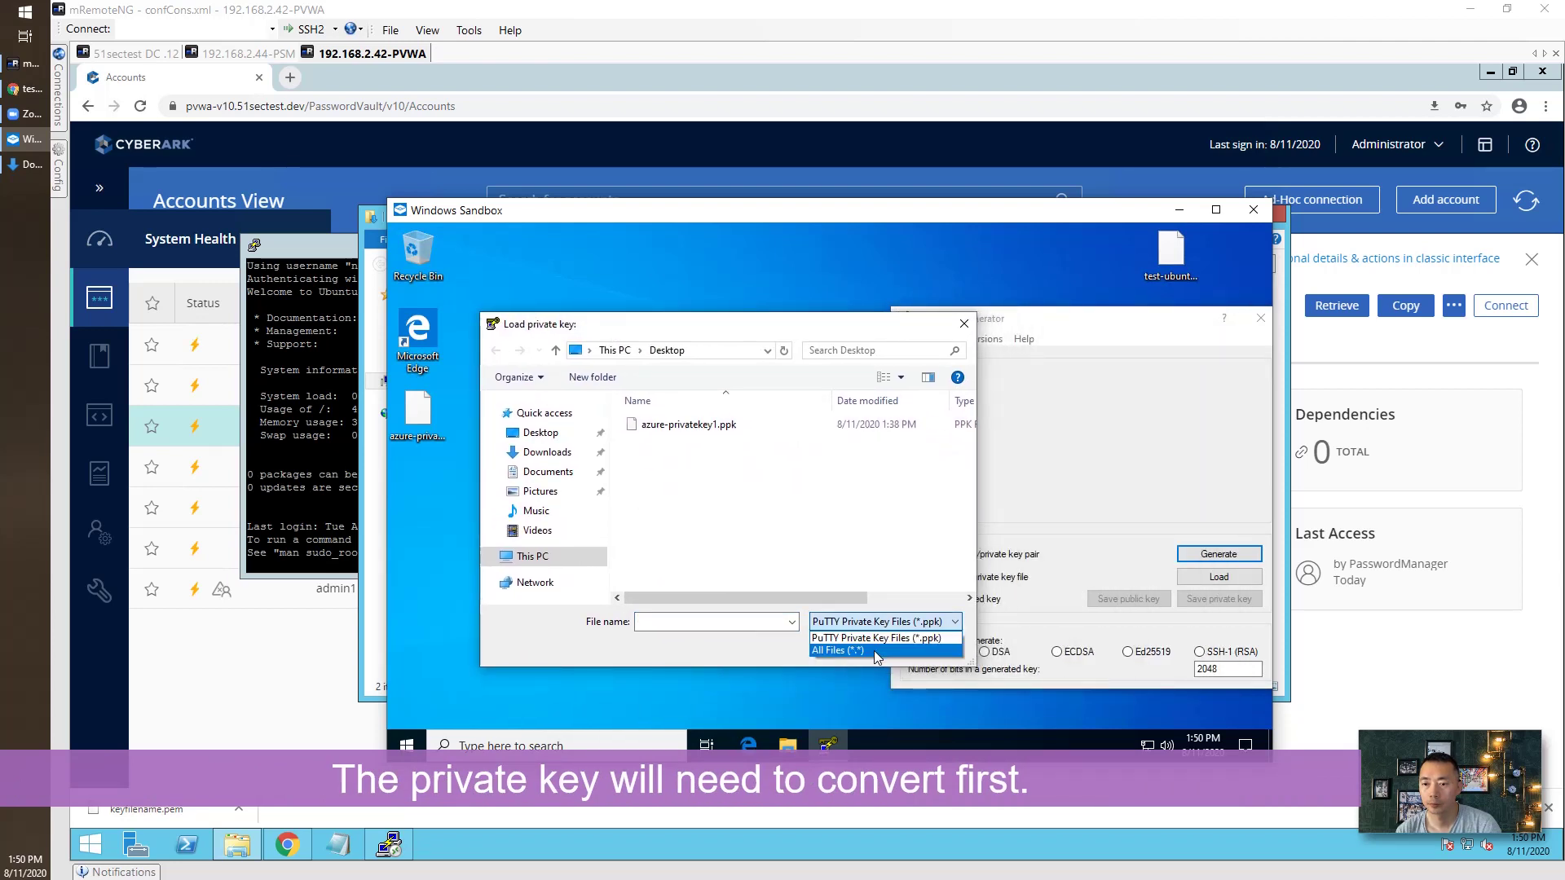
{"action": "left_click", "coordinate": [839, 650]}
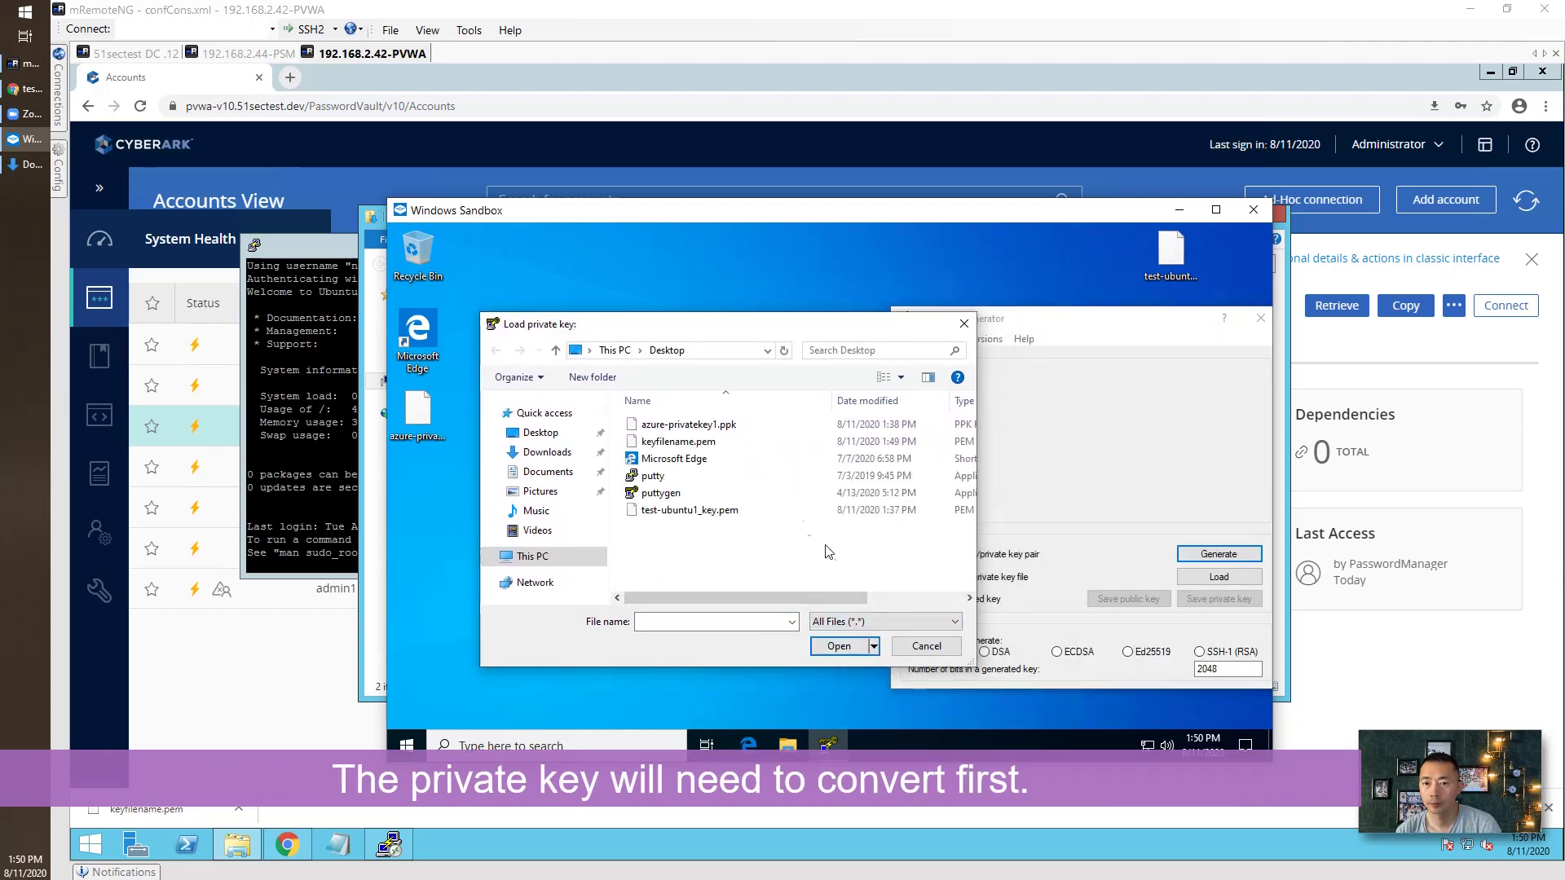
{"action": "left_click", "coordinate": [729, 444]}
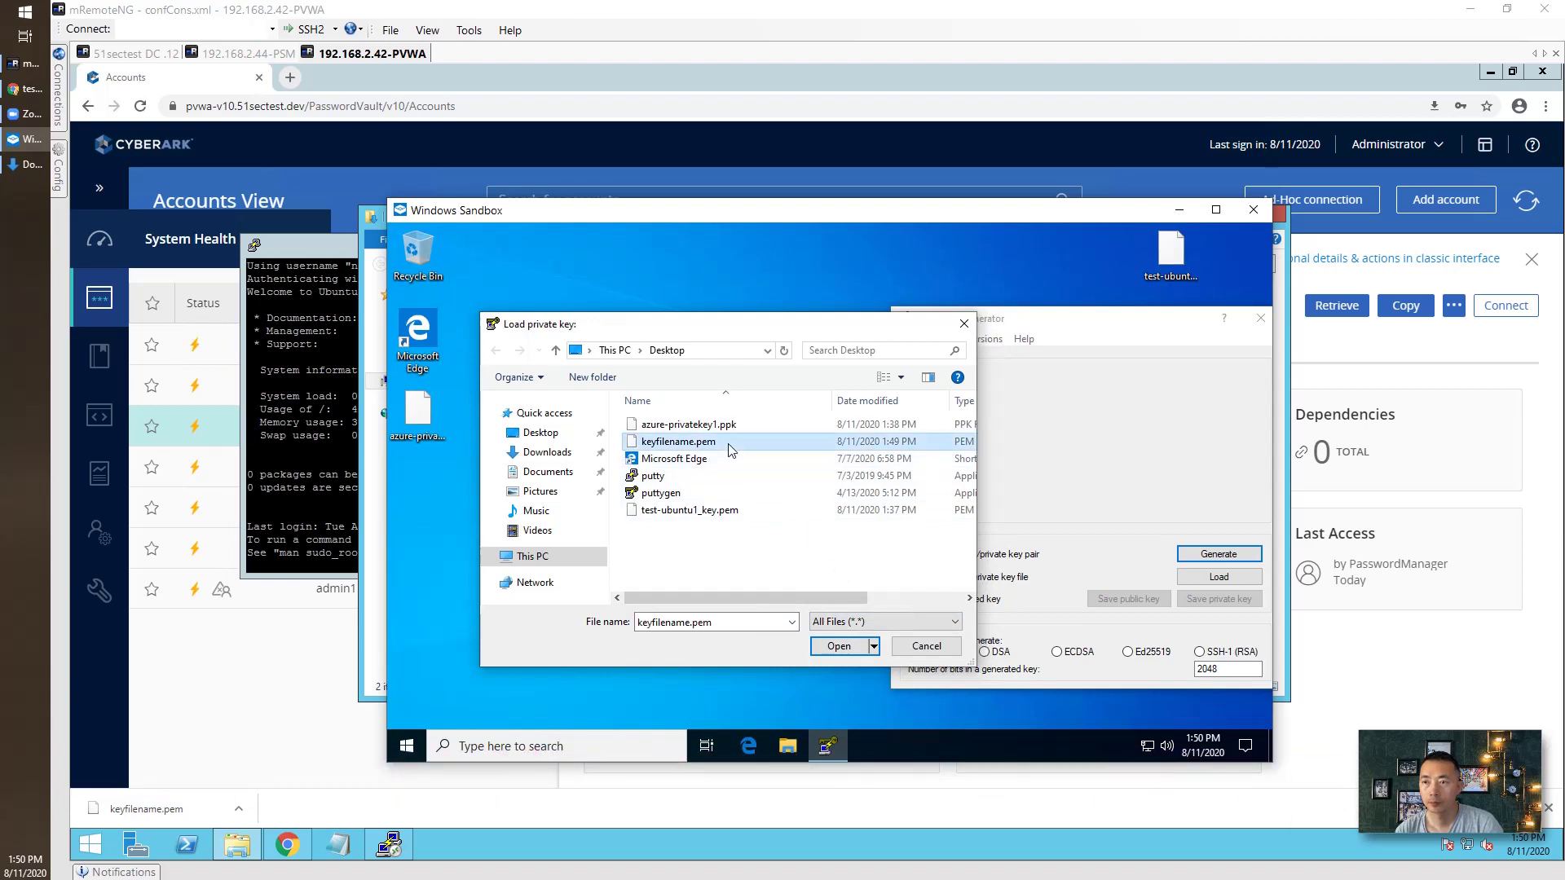
{"action": "left_click", "coordinate": [839, 645]}
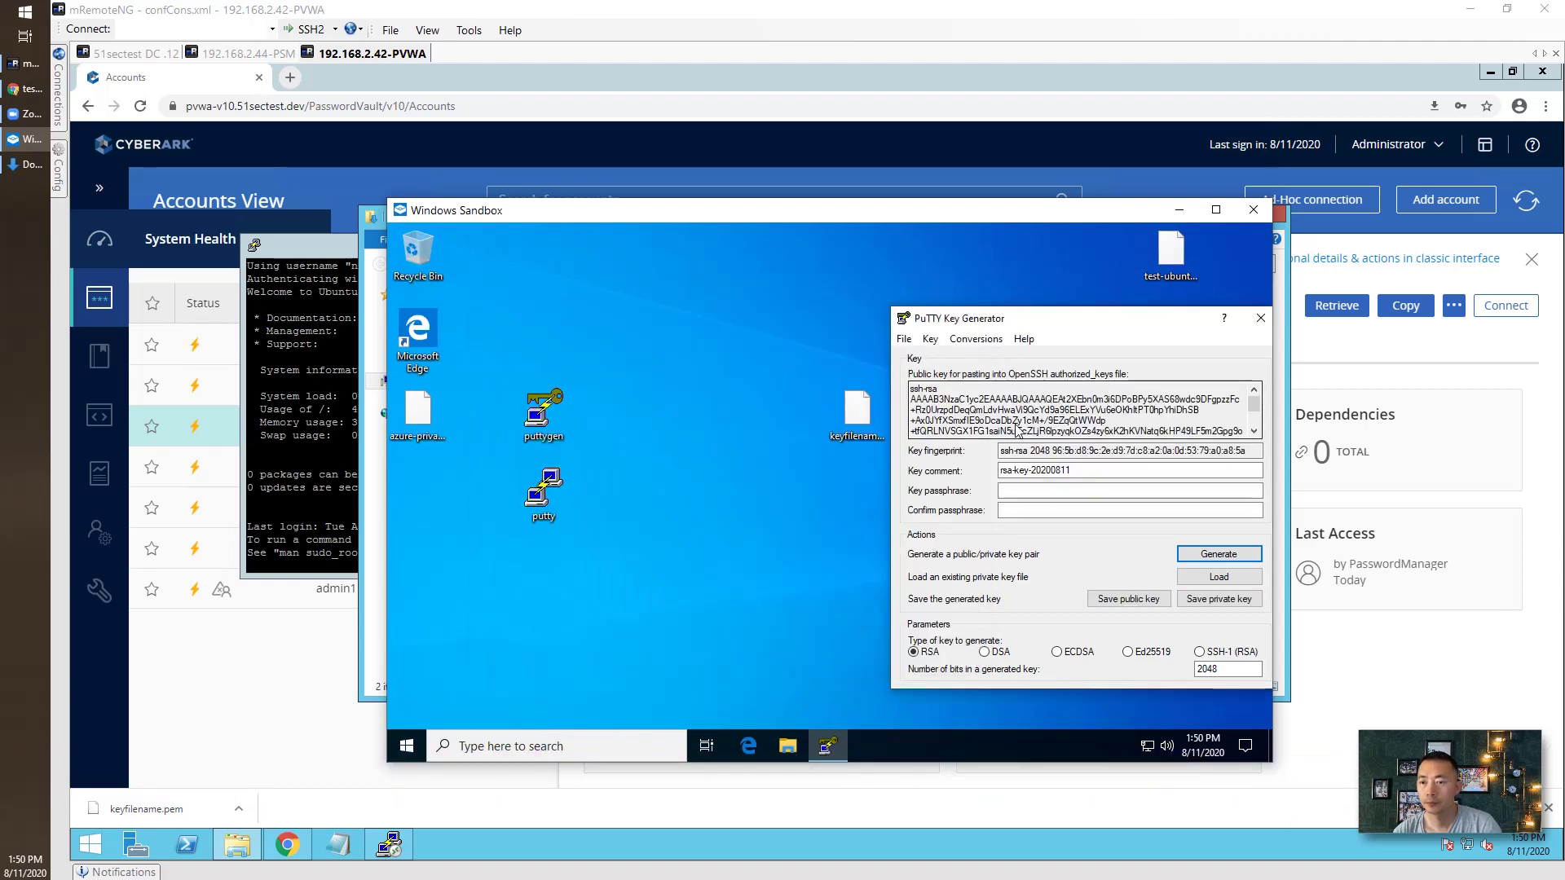
Save the key without a passphrase as PuTTY private key 'new-azure-ububtu' on the desktop.
{"action": "left_click", "coordinate": [1206, 601]}
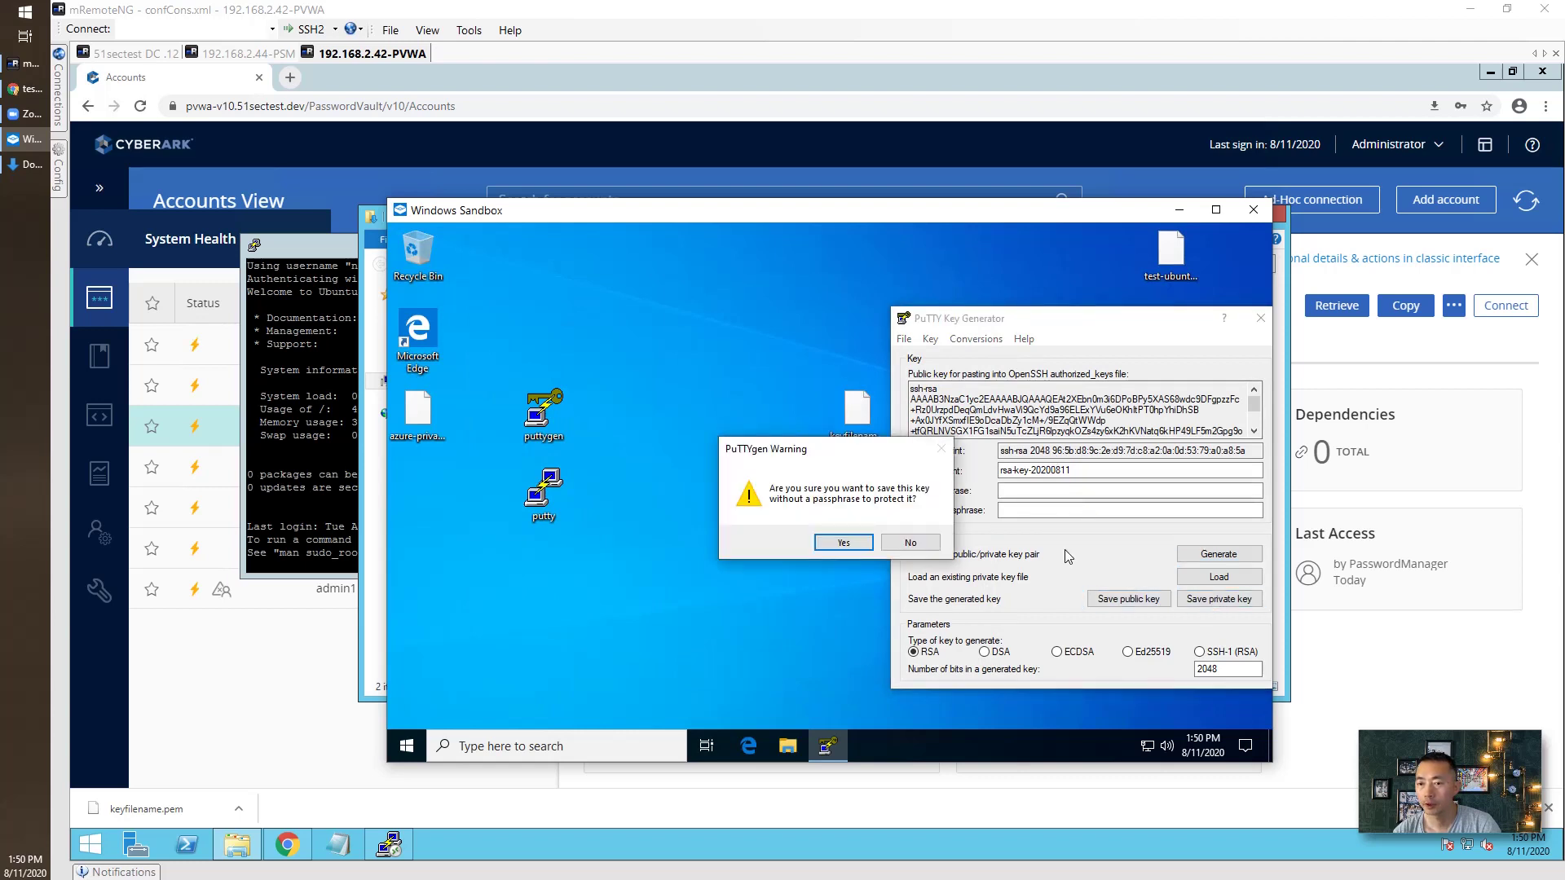
{"action": "left_click", "coordinate": [832, 539]}
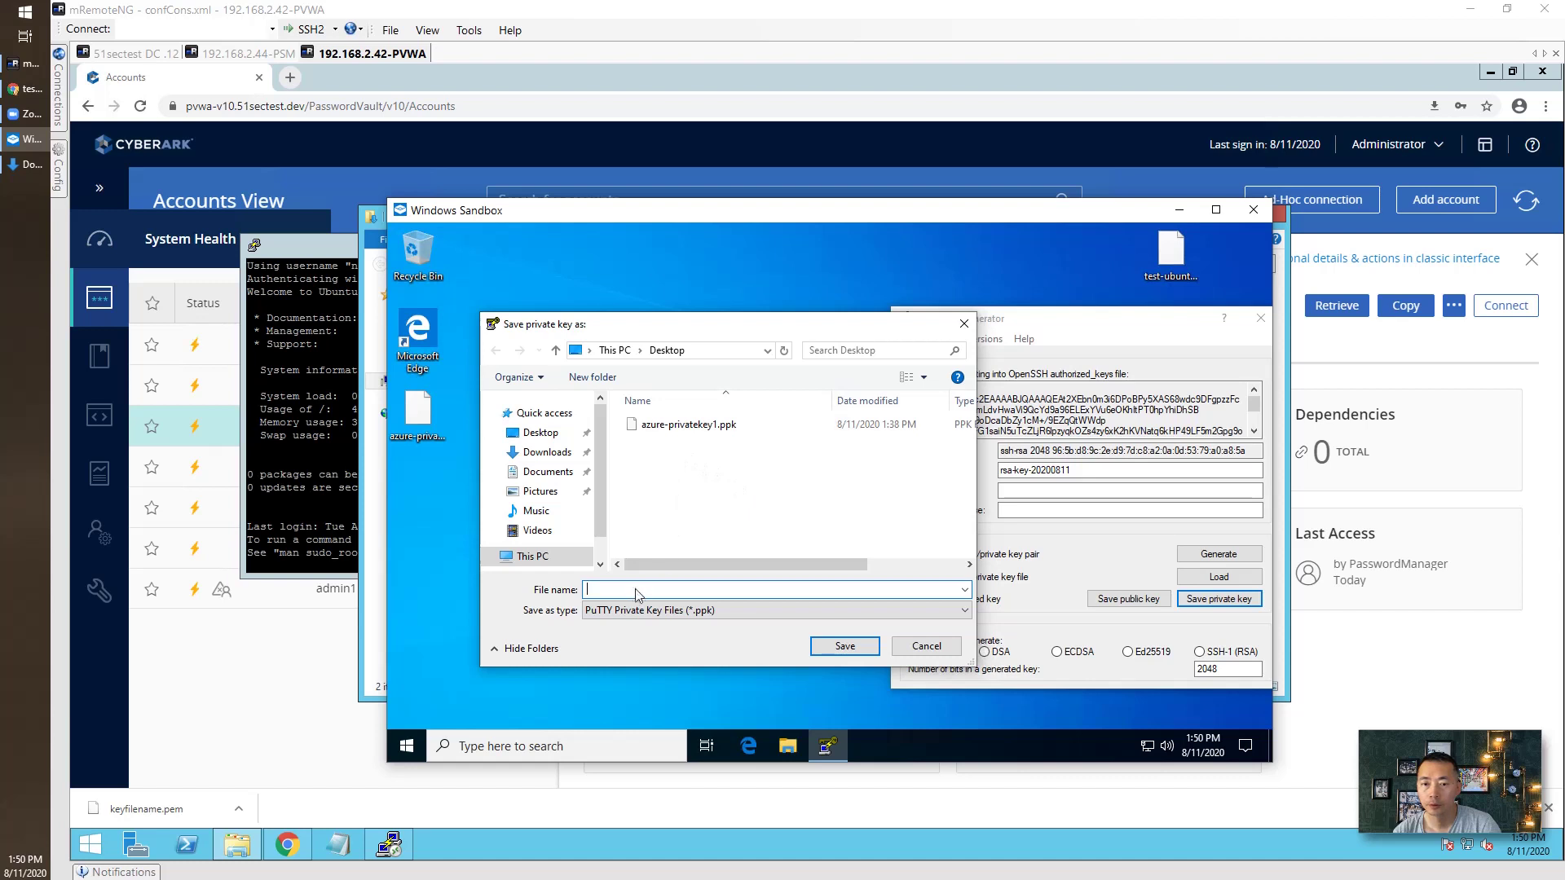
{"action": "type", "text": "new-azure-ubu"}
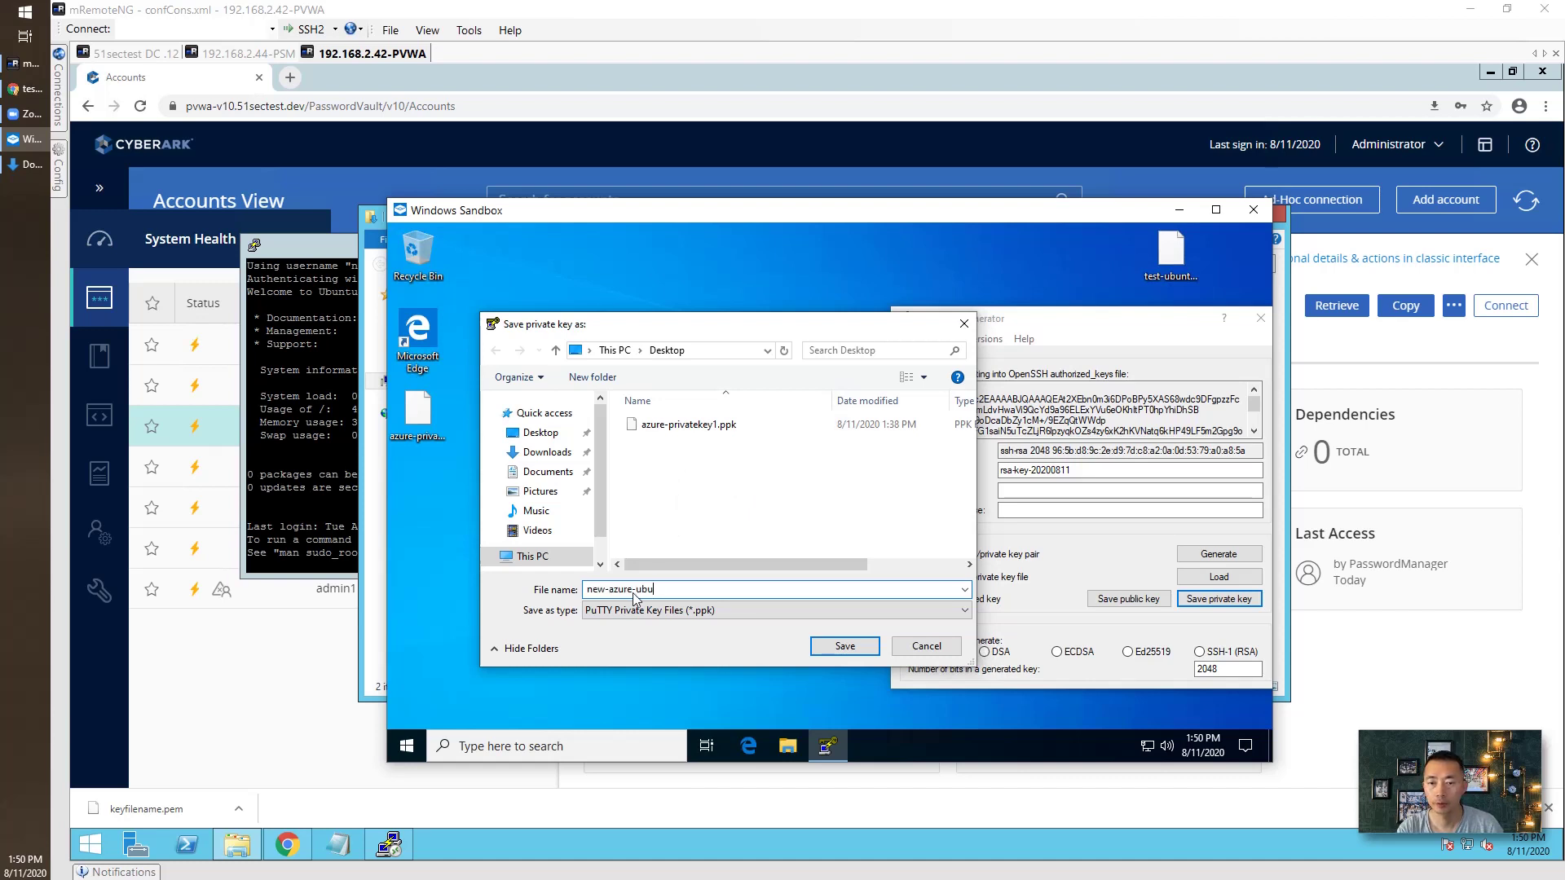
{"action": "type", "text": "btu1"}
{"action": "key", "text": "Return"}
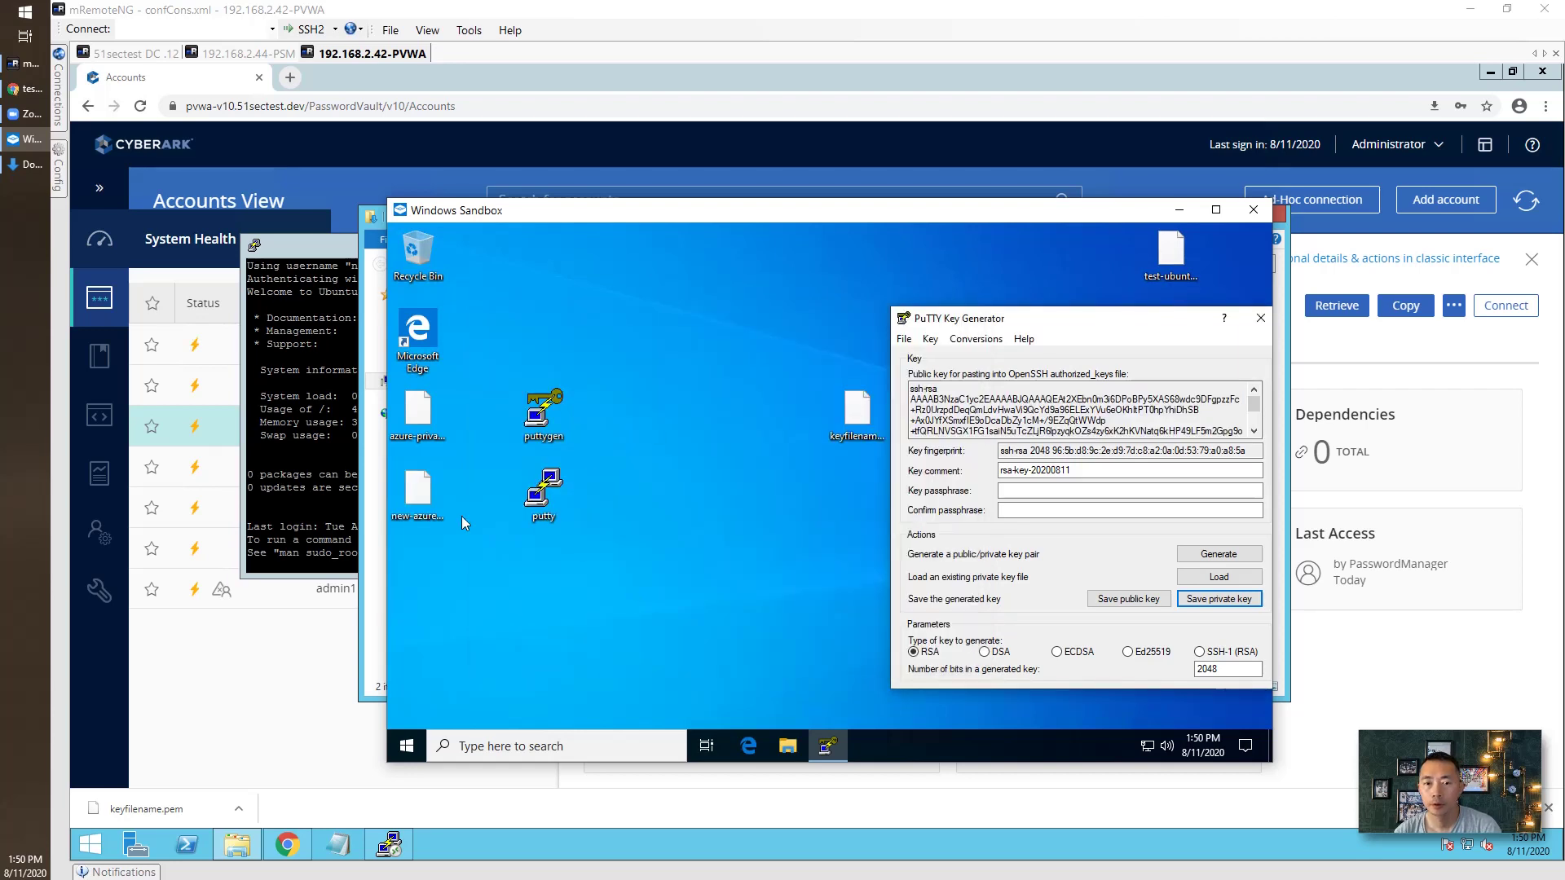
{"action": "left_click", "coordinate": [417, 493]}
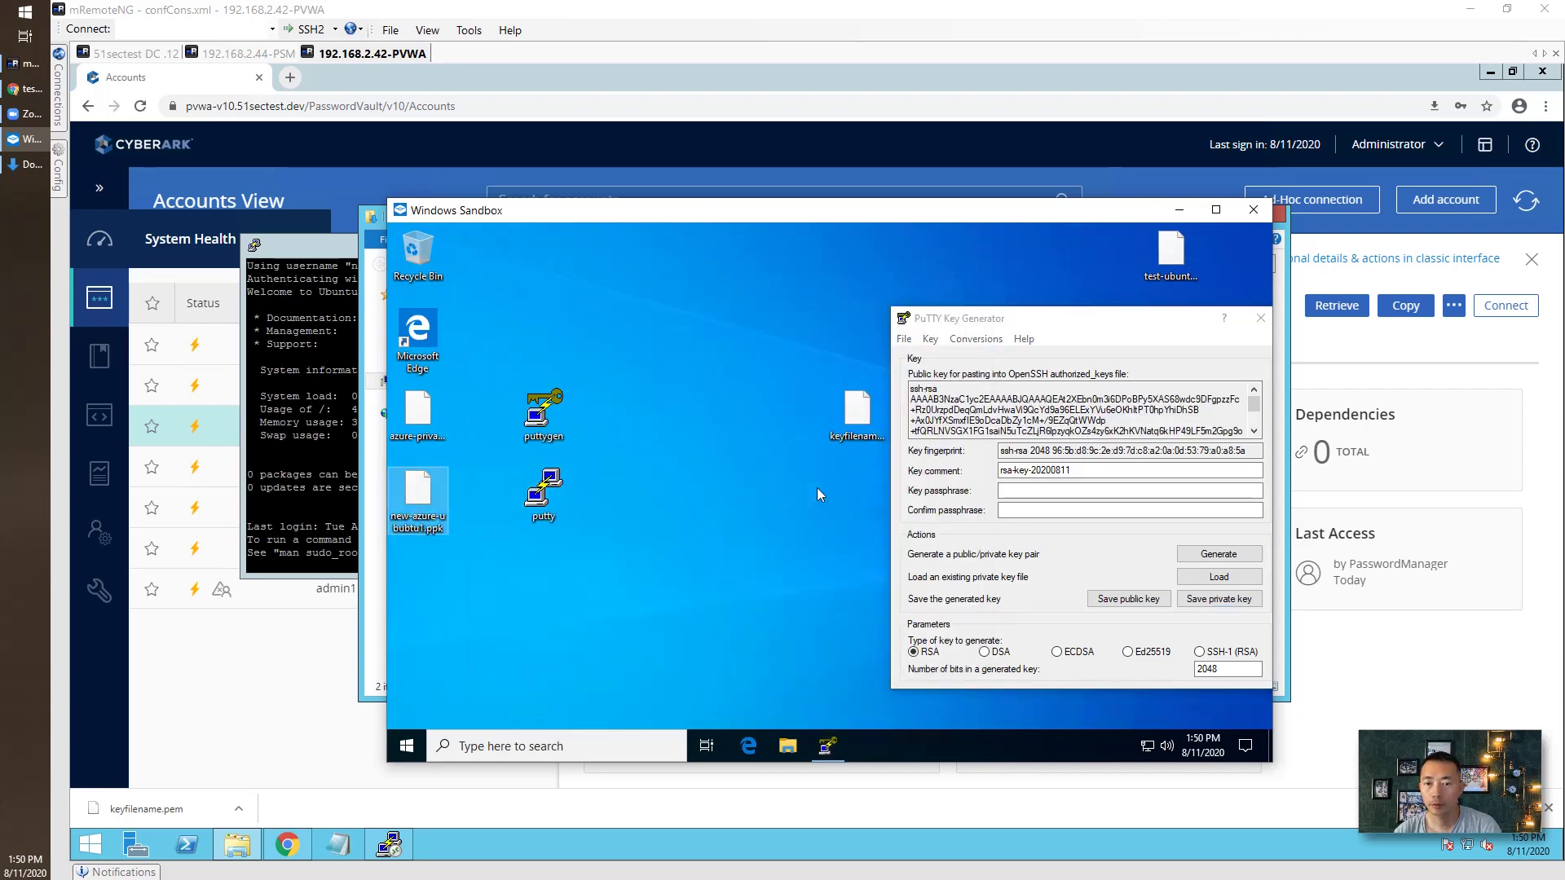
Load the 40.114.77.86 PuTTY session and set SSH Auth to the new .ppk key.
{"action": "left_click", "coordinate": [1254, 323]}
{"action": "double_click", "coordinate": [543, 493]}
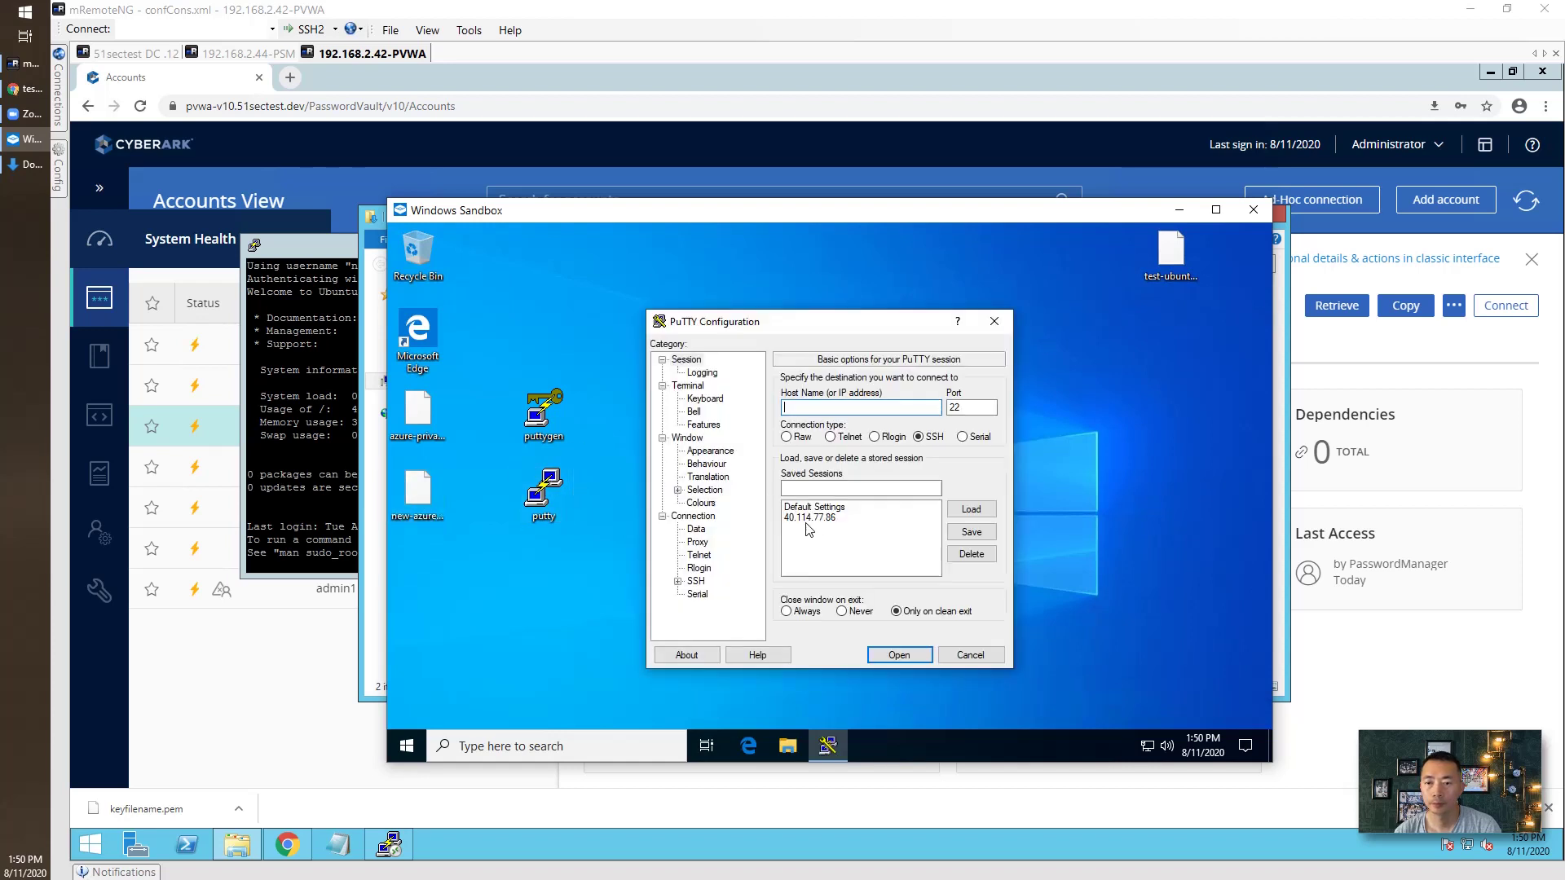
{"action": "left_click", "coordinate": [839, 519]}
{"action": "left_click", "coordinate": [970, 509]}
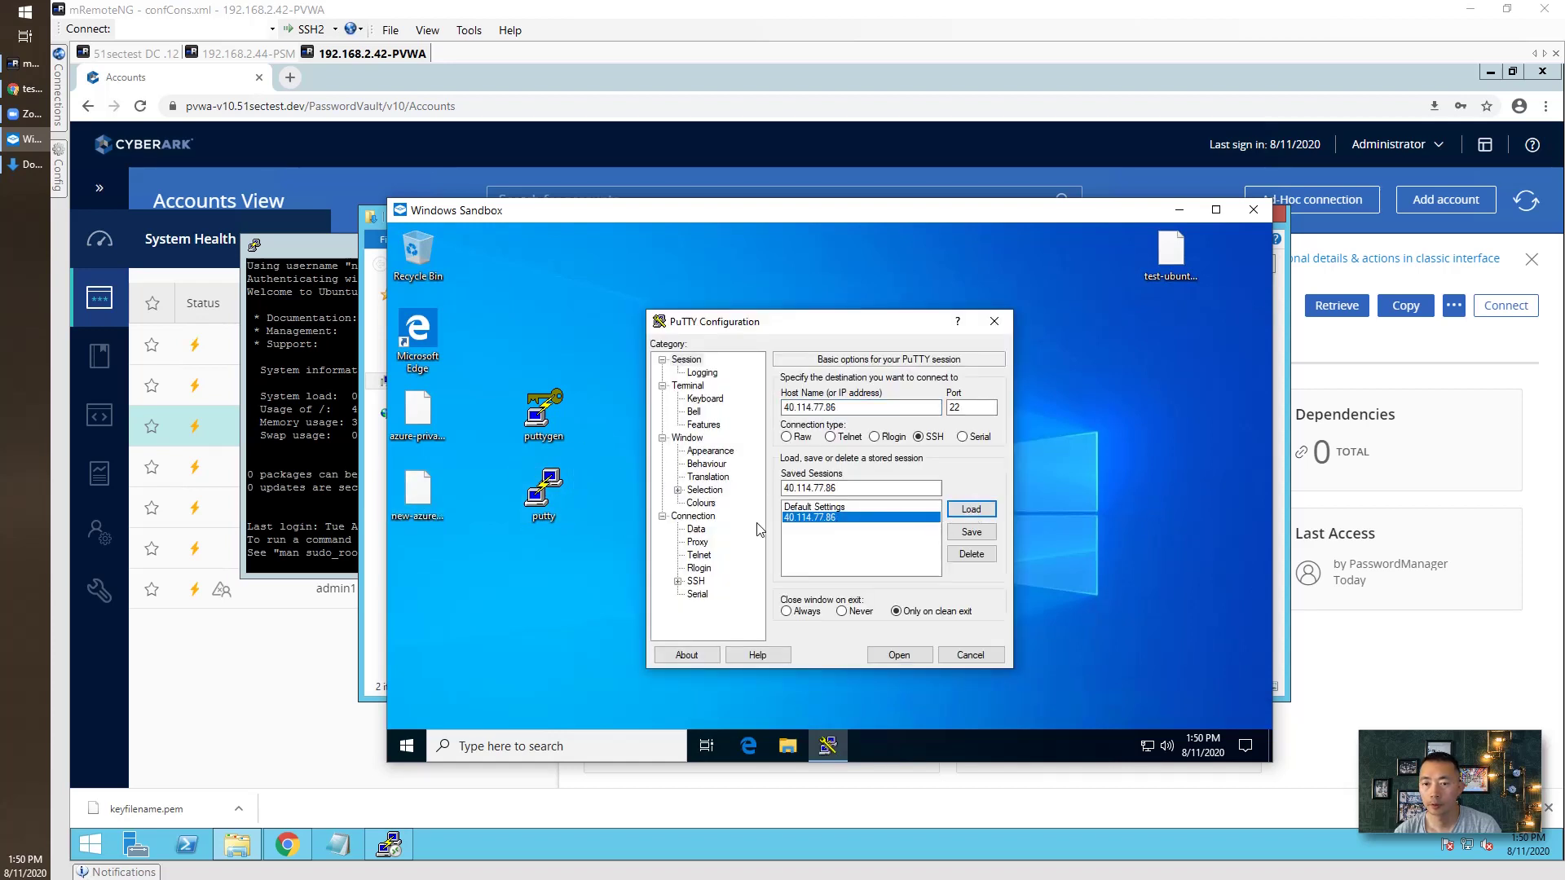
{"action": "left_click", "coordinate": [677, 581]}
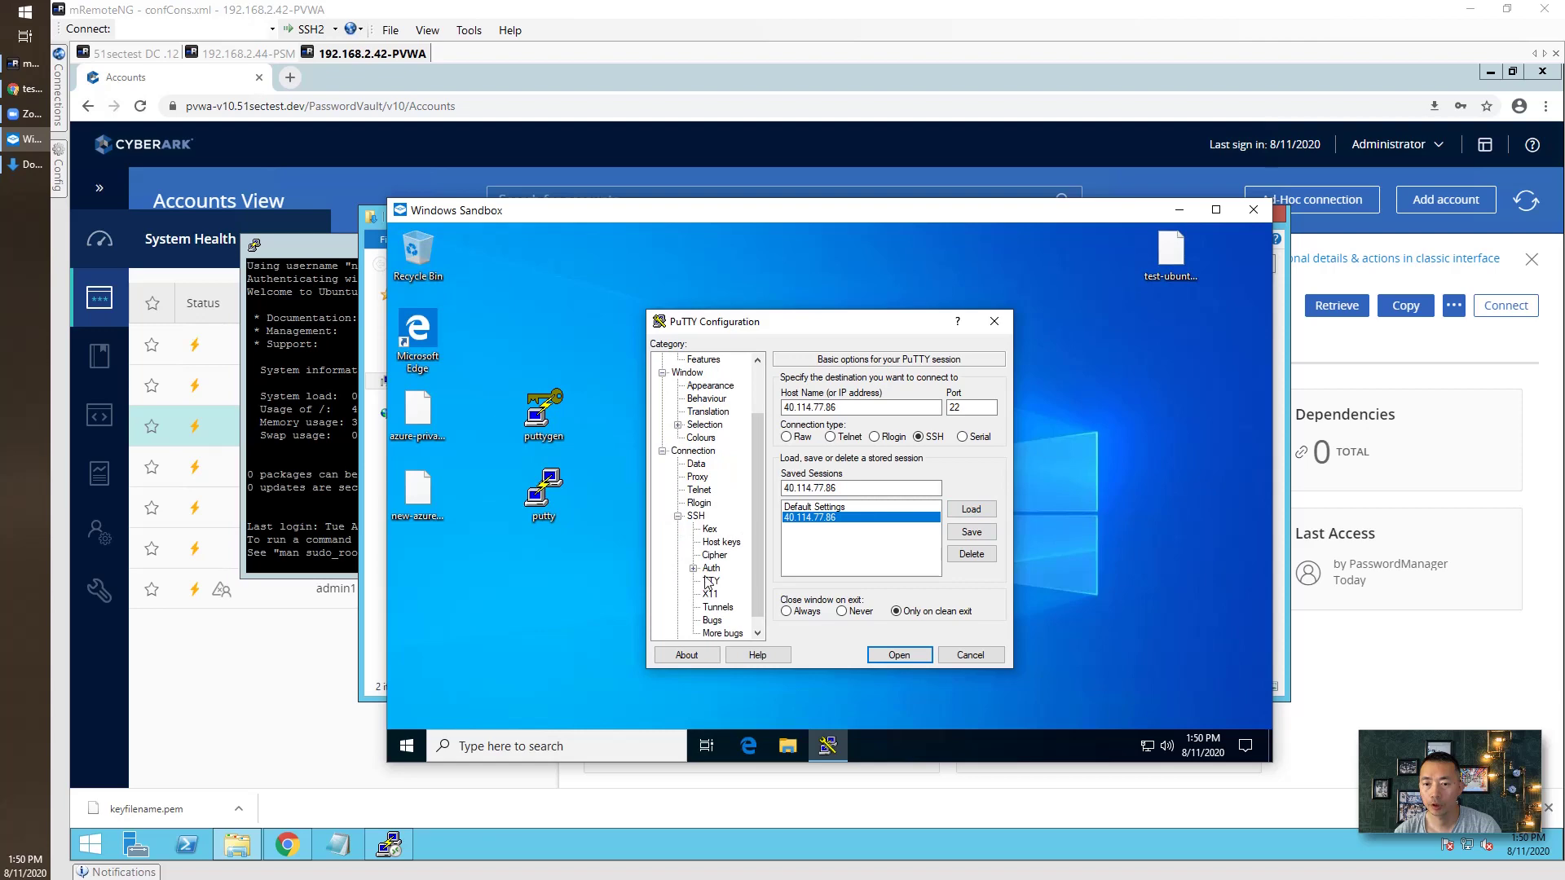
{"action": "left_click", "coordinate": [711, 568]}
{"action": "left_click", "coordinate": [980, 549]}
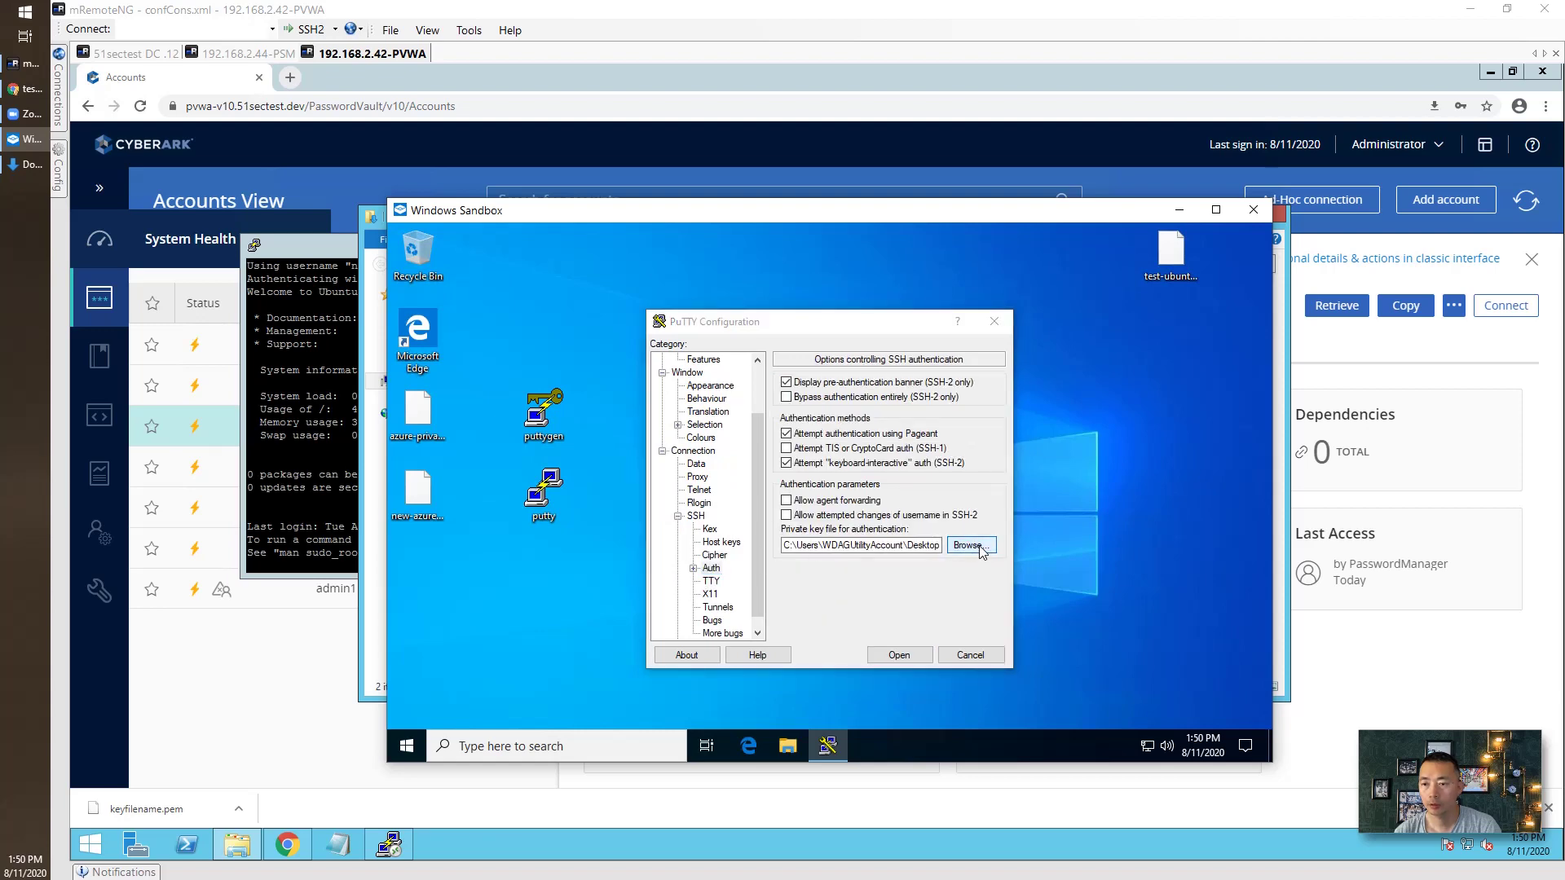
{"action": "double_click", "coordinate": [823, 442]}
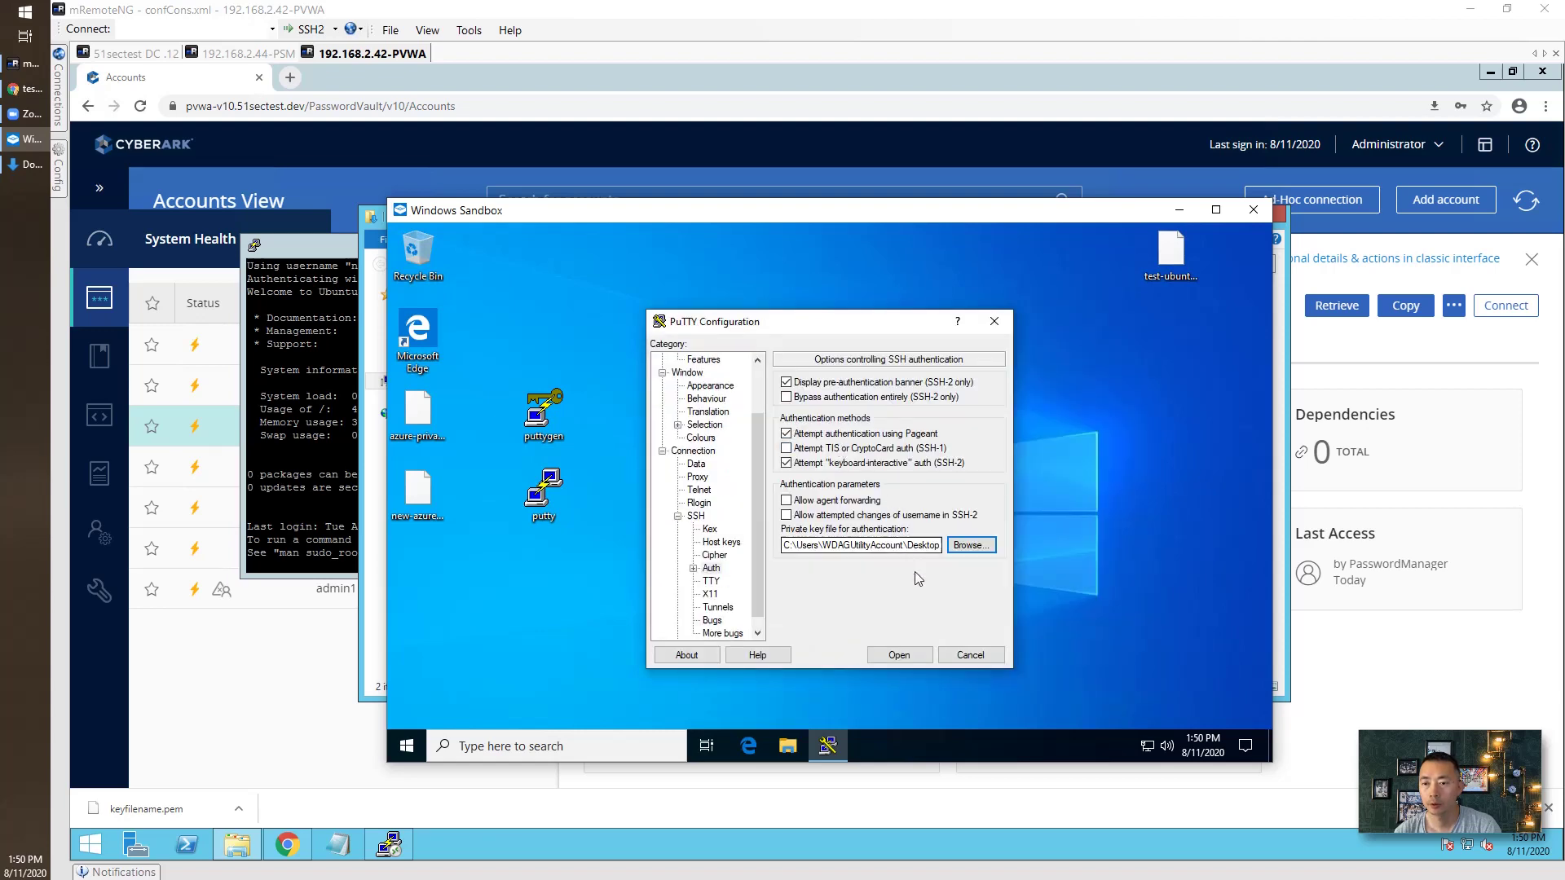
Save the 40.114.77.86 session with the new key and connect.
{"action": "scroll", "coordinate": [749, 381], "scroll_direction": "up", "scroll_amount": 2}
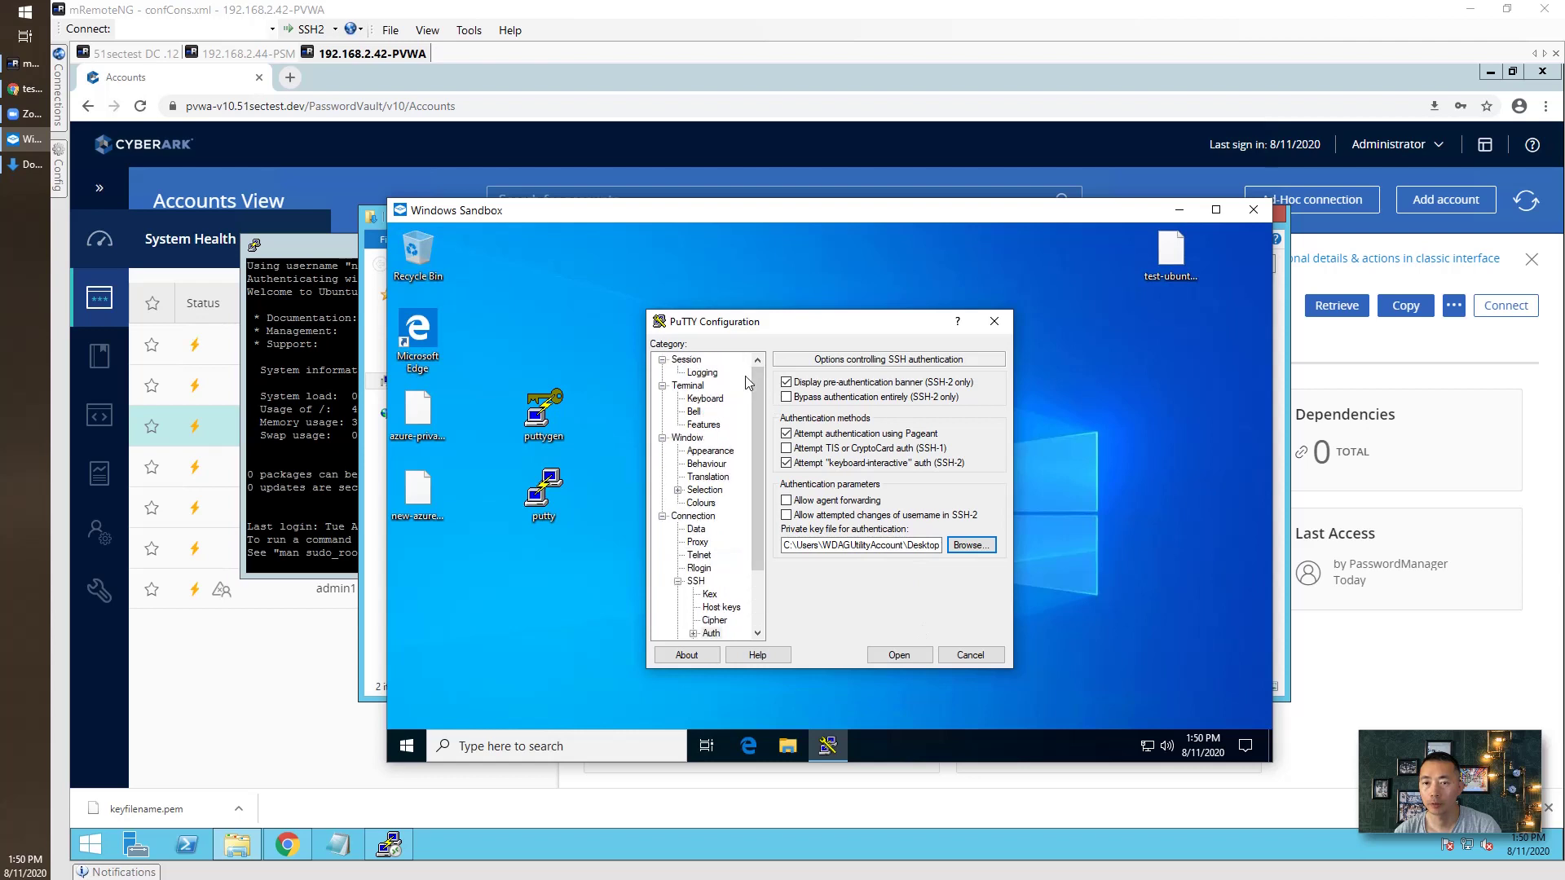
{"action": "left_click", "coordinate": [694, 362]}
{"action": "left_click", "coordinate": [969, 532]}
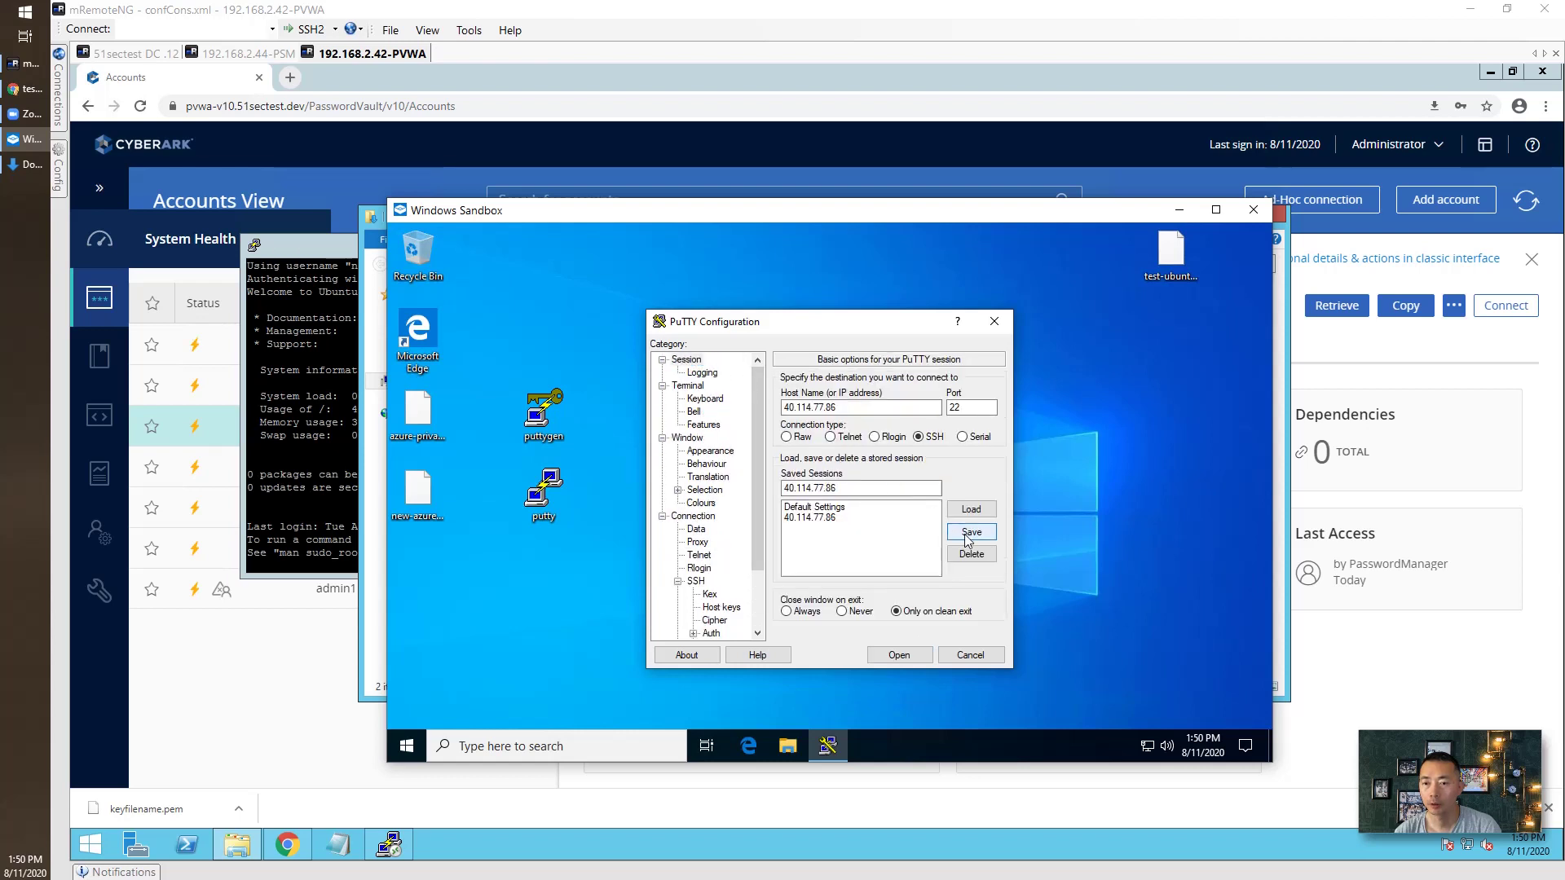
{"action": "left_click", "coordinate": [896, 653]}
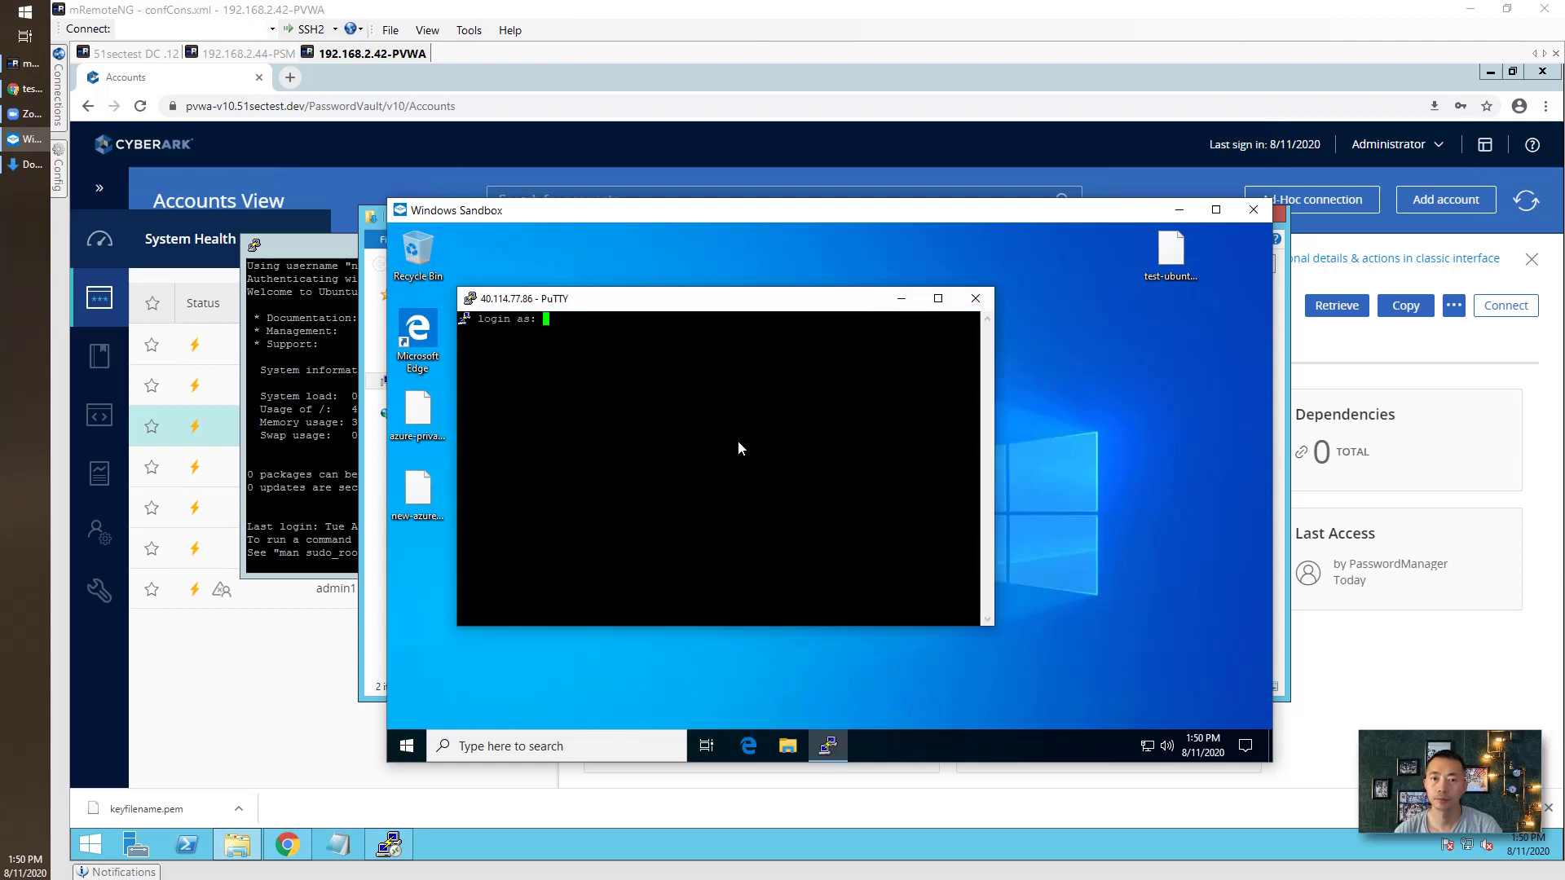
Enter the account username at the 'login as:' prompt to authenticate with the rotated key.
{"action": "type", "text": "netsec"}
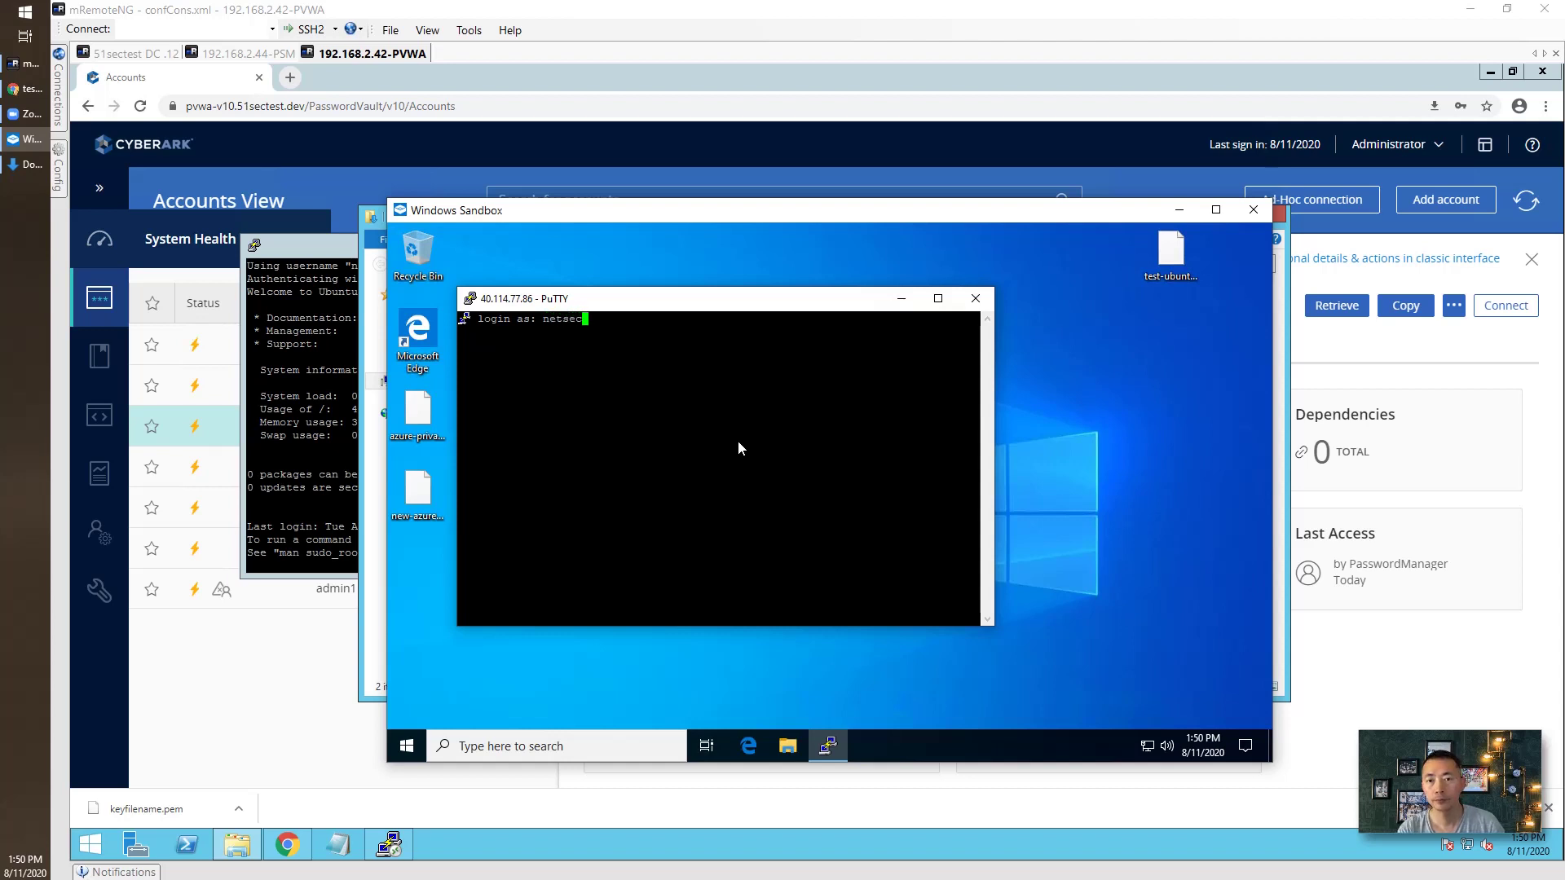
{"action": "key", "text": "Return"}
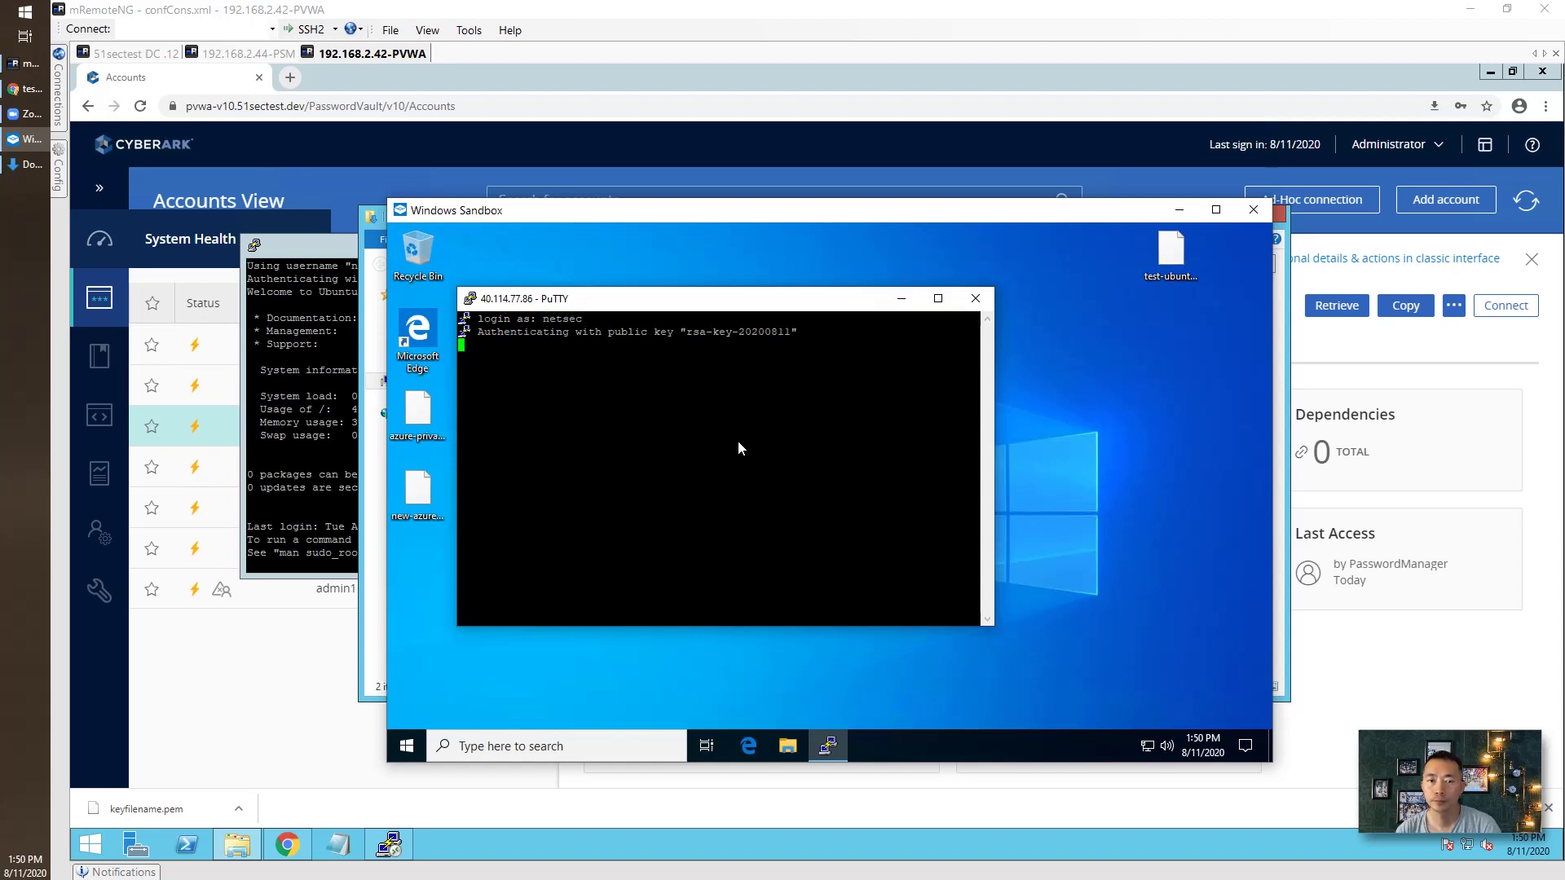